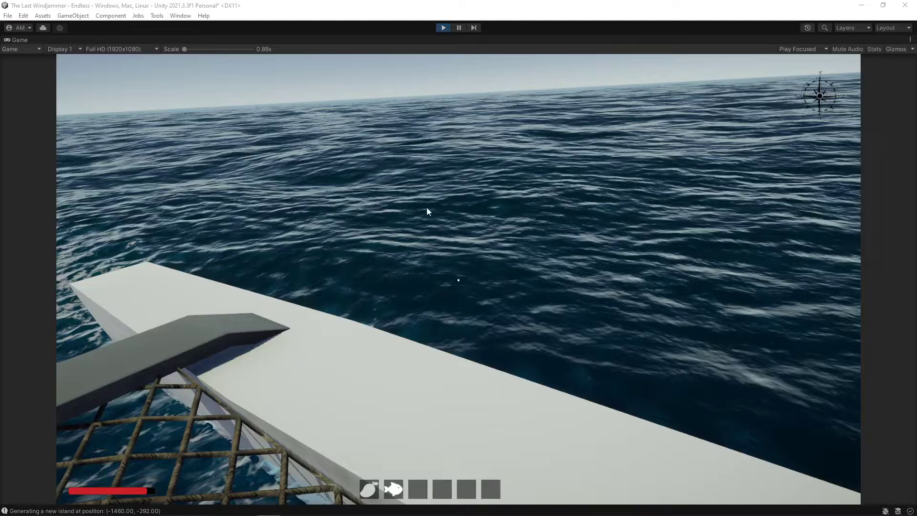
# Steer the ship across the open sea toward the distant island in the running game.
pyautogui.click(475, 197)
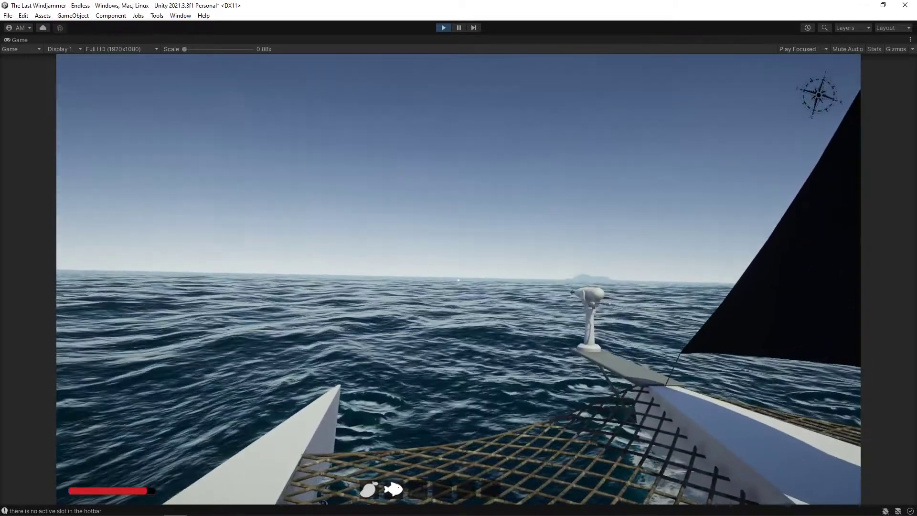
pyautogui.press('w')
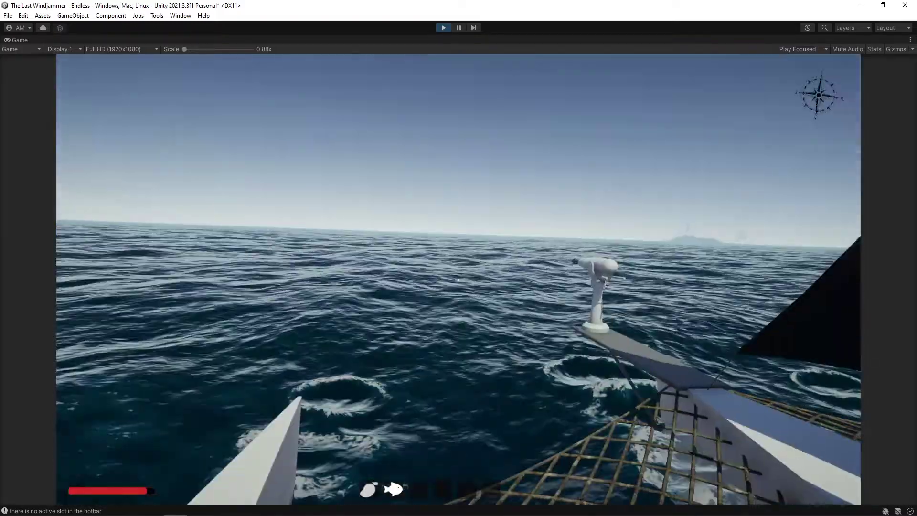
pyautogui.press('w')
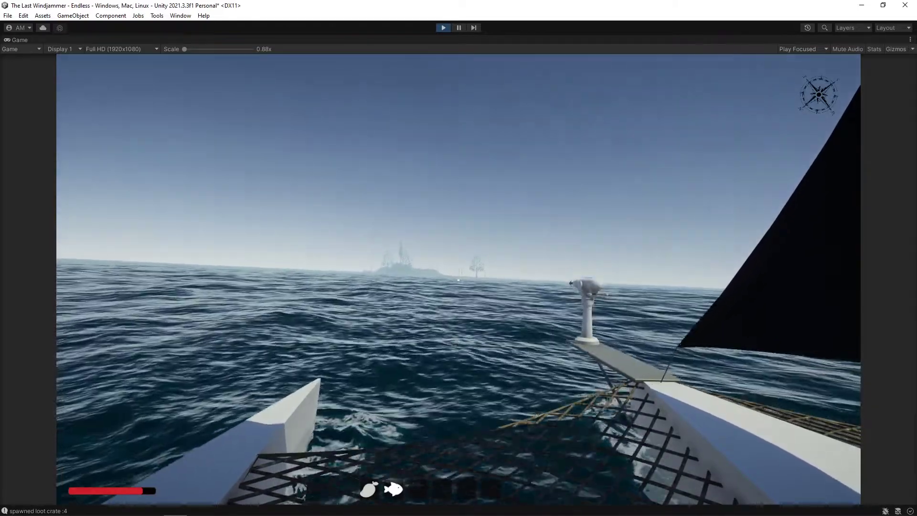
# Raise the Windjammer's Max Sail Speed to 73.05 in its Ship Controller while the game runs, and return to the maximized game view.
pyautogui.press('Escape')
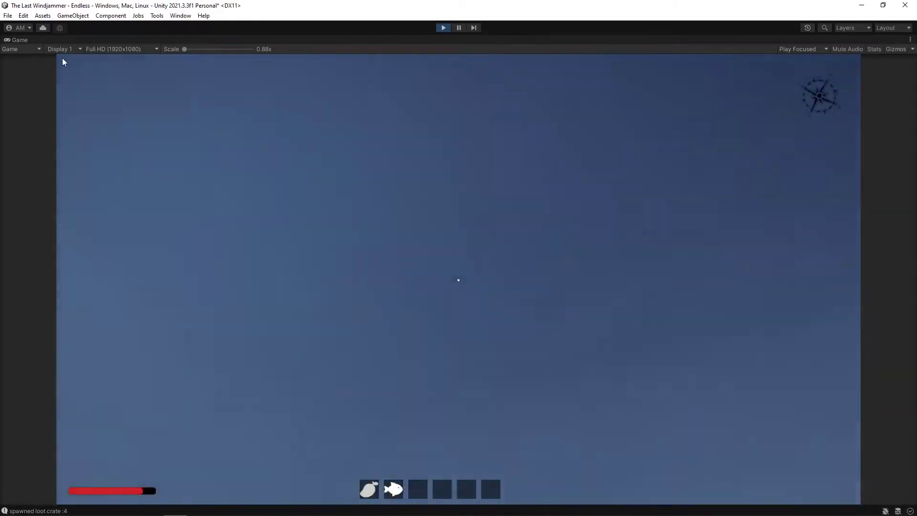
pyautogui.doubleClick(19, 38)
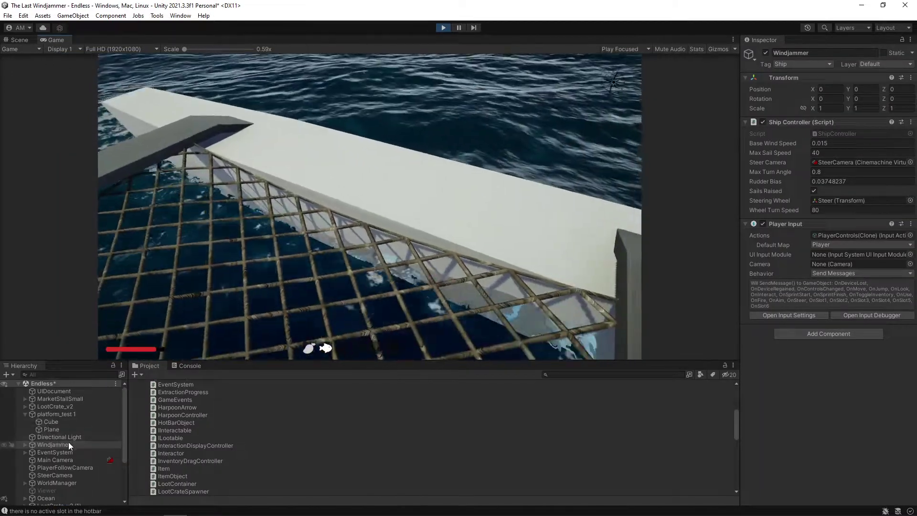
pyautogui.click(25, 445)
pyautogui.click(60, 452)
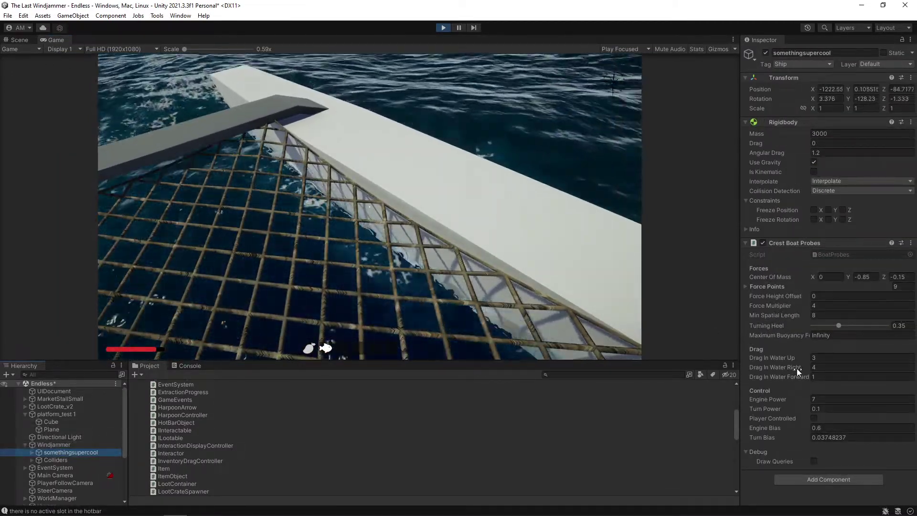
pyautogui.click(67, 445)
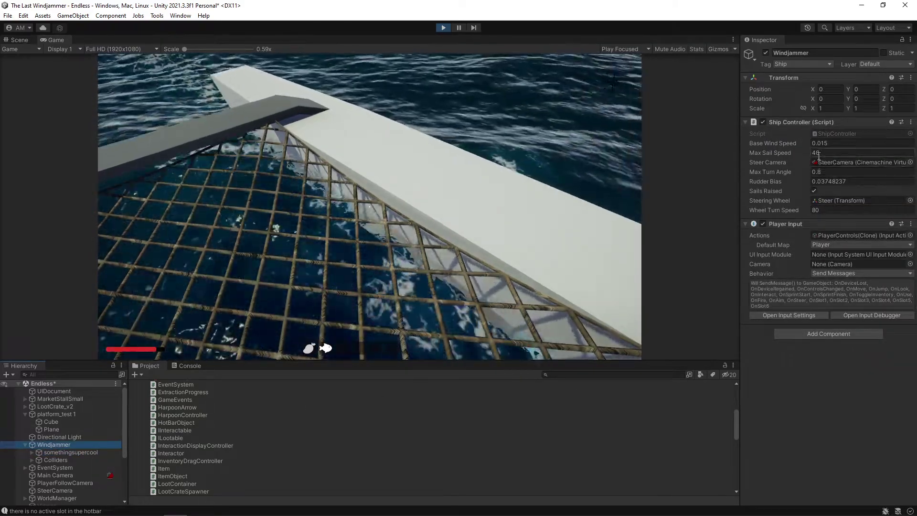
pyautogui.moveTo(771, 153); pyautogui.dragTo(449, 44)
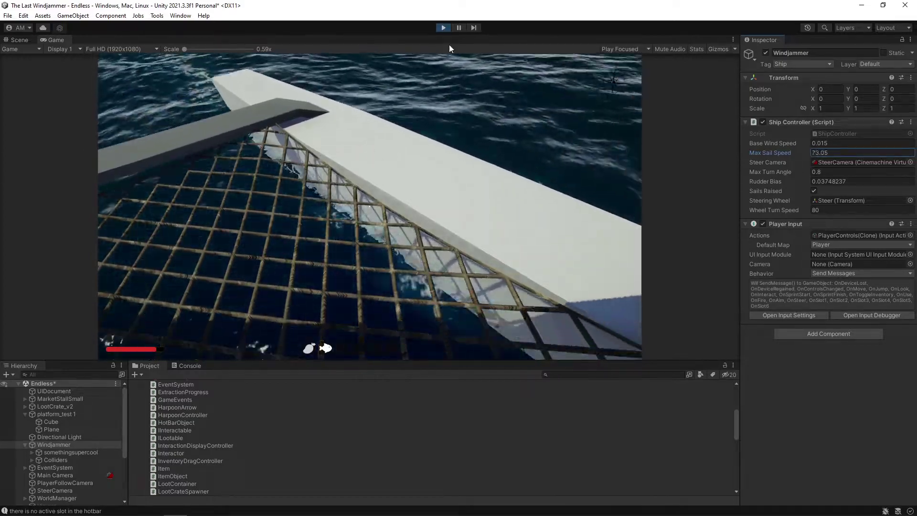
pyautogui.hotkey('shift', 'space')
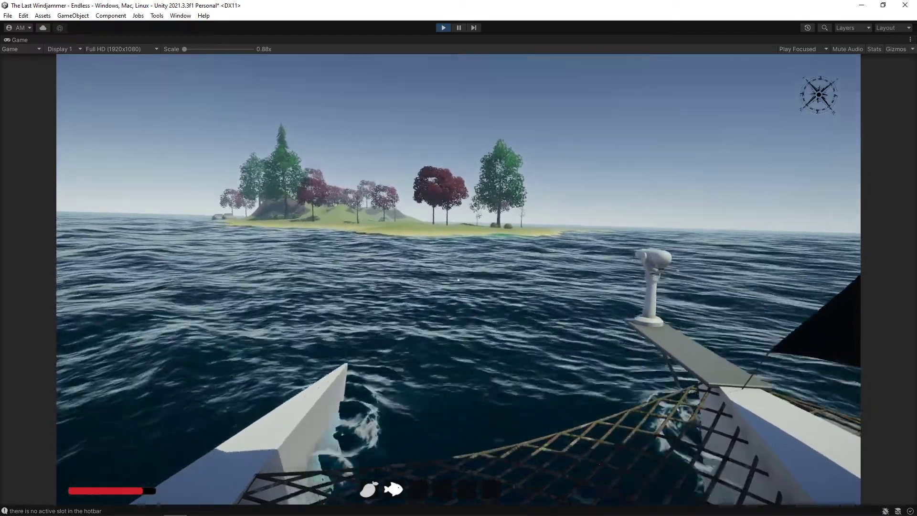
# Sail the ship up to the island's shore and move around the deck to view it.
pyautogui.press('w')
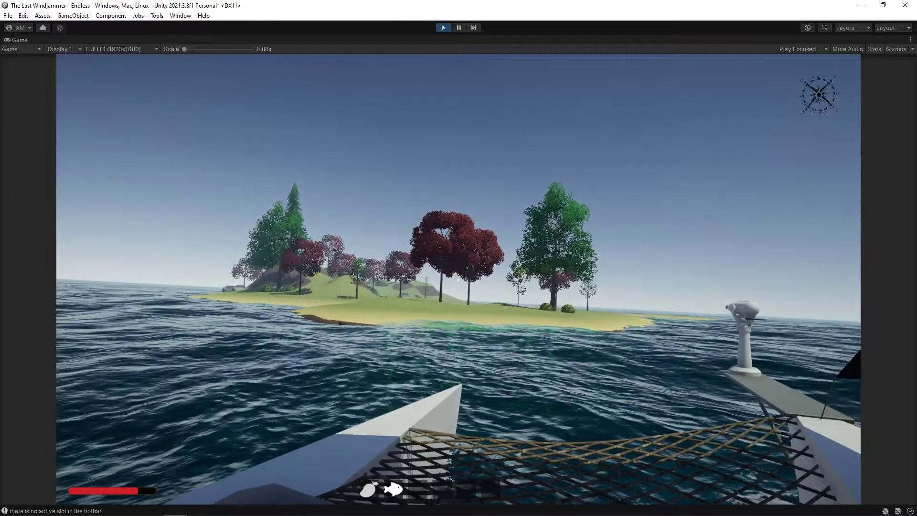
pyautogui.press('w')
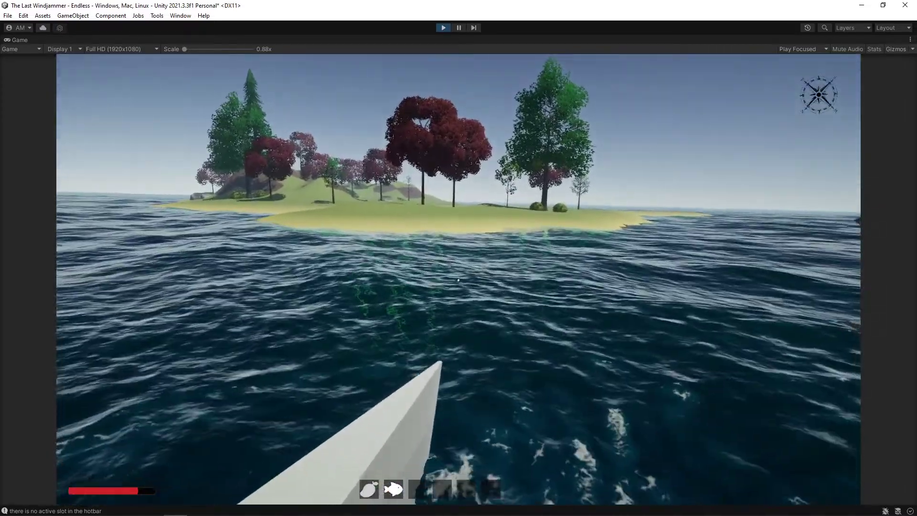
pyautogui.press('w')
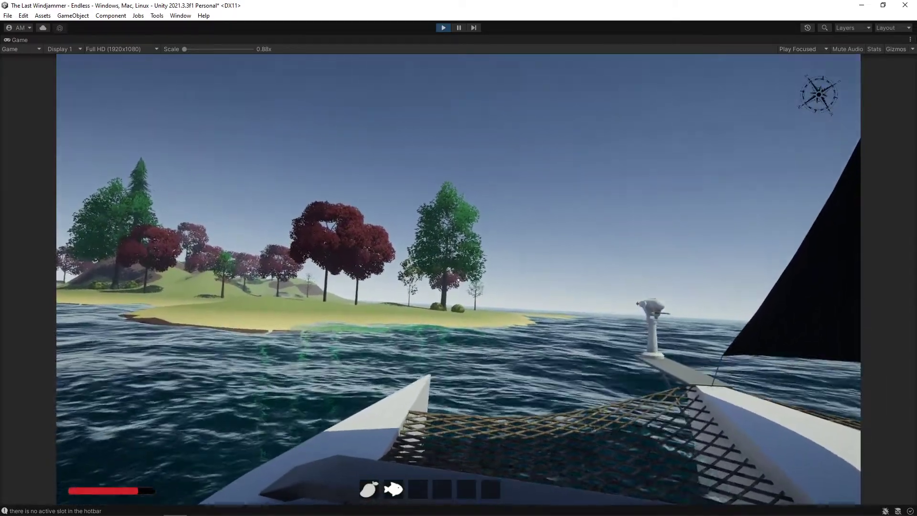
# Test the first three hotbar slots by making each one active in turn.
pyautogui.press('1')
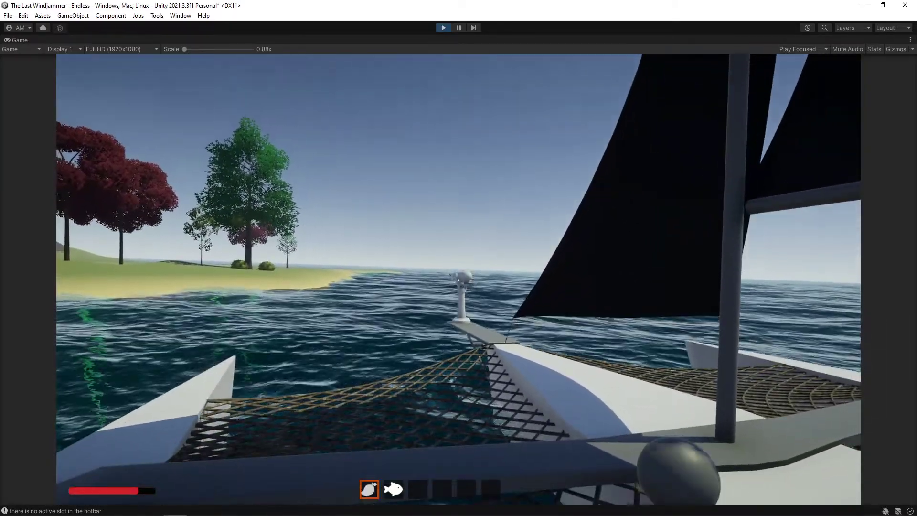
pyautogui.press('2')
pyautogui.press('3')
pyautogui.press('3')
# Rearrange the inventory items and assign the mango to the third hotbar slot and the fish to the fourth.
pyautogui.press('i')
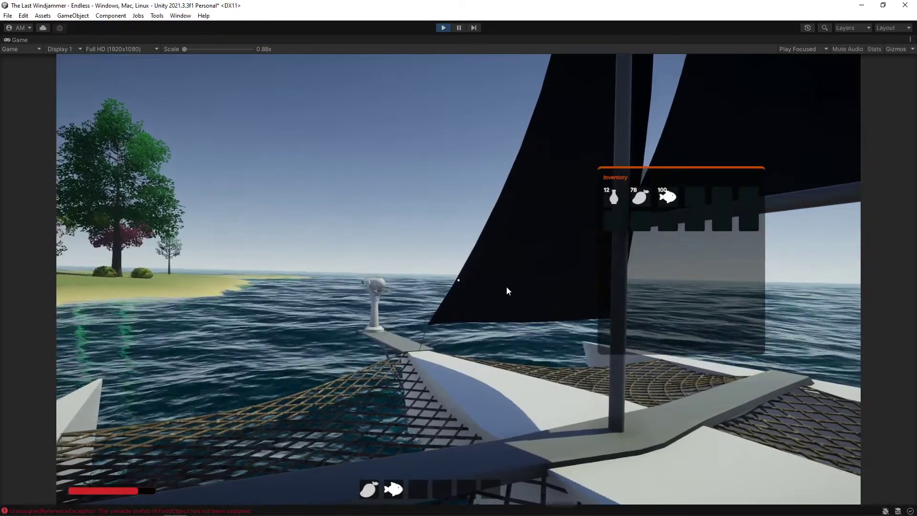
pyautogui.moveTo(670, 197)
pyautogui.mouseDown()
pyautogui.moveTo(642, 197)
pyautogui.moveTo(667, 198)
pyautogui.mouseUp()
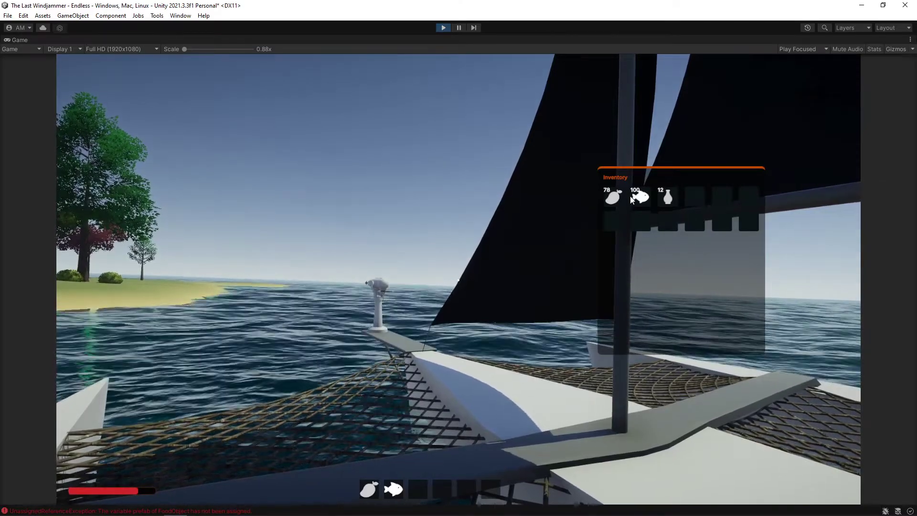
pyautogui.moveTo(668, 196)
pyautogui.mouseDown()
pyautogui.moveTo(679, 194)
pyautogui.moveTo(667, 194)
pyautogui.moveTo(676, 194)
pyautogui.moveTo(675, 224)
pyautogui.moveTo(666, 197)
pyautogui.mouseUp()
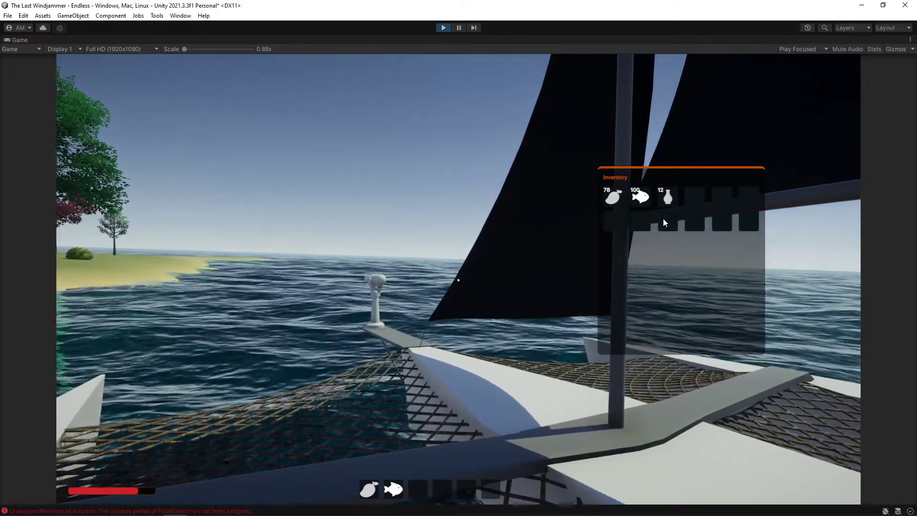
pyautogui.moveTo(619, 222); pyautogui.dragTo(419, 490)
pyautogui.moveTo(641, 198); pyautogui.dragTo(443, 487)
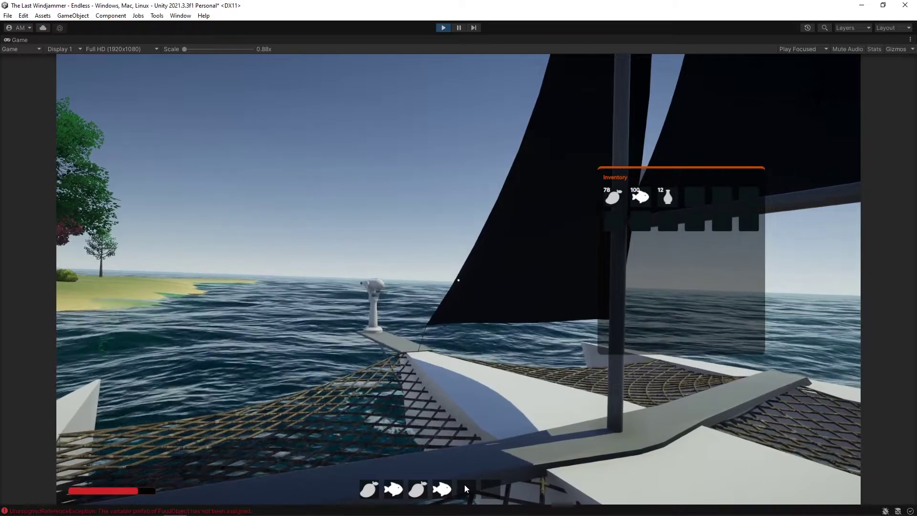
# Switch the held item through hotbar slots 2, 3 and 4, ending on the mango in slot 1.
pyautogui.press('2')
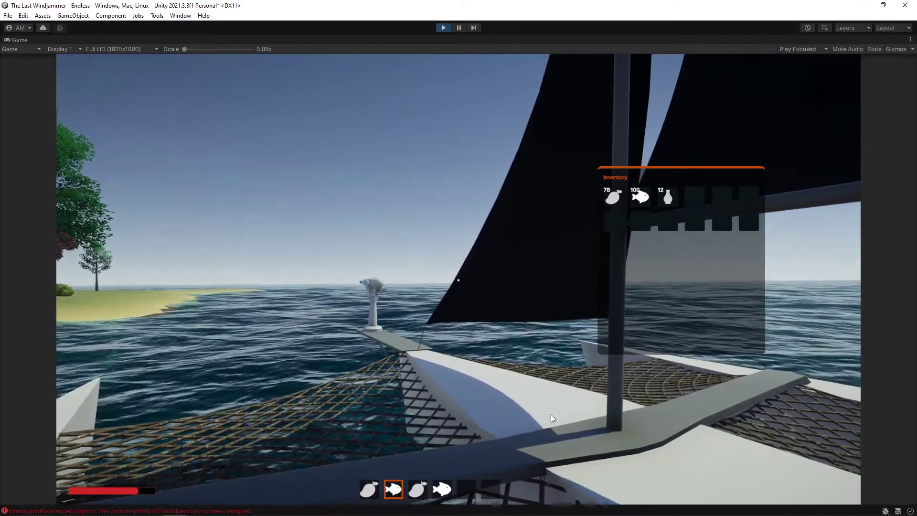
pyautogui.press('3')
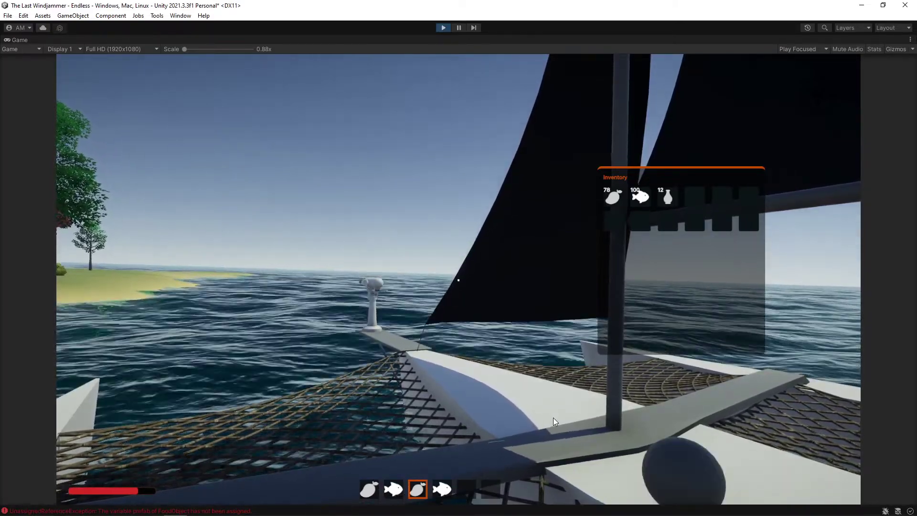
pyautogui.press('4')
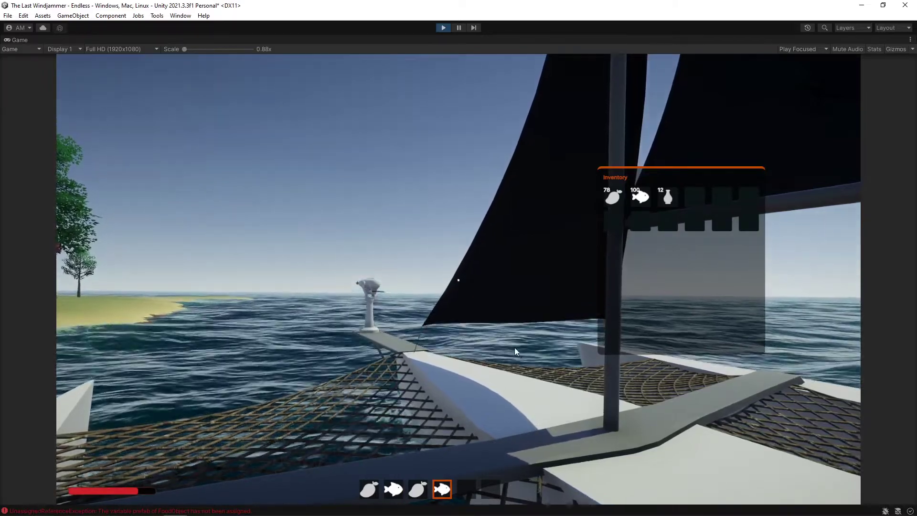
pyautogui.press('1')
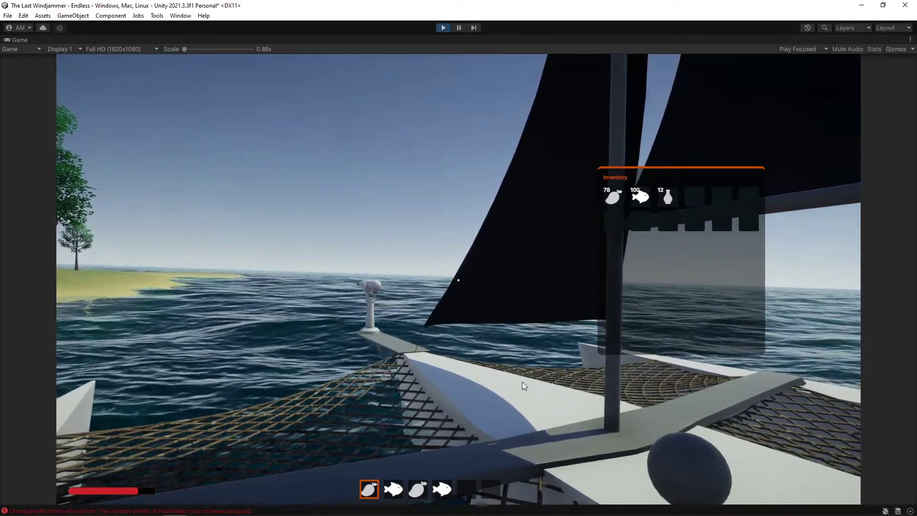
# Eat the held mango with the inventory closed, and check the remaining mango stack in the inventory.
pyautogui.press('Tab')
pyautogui.click(459, 280)
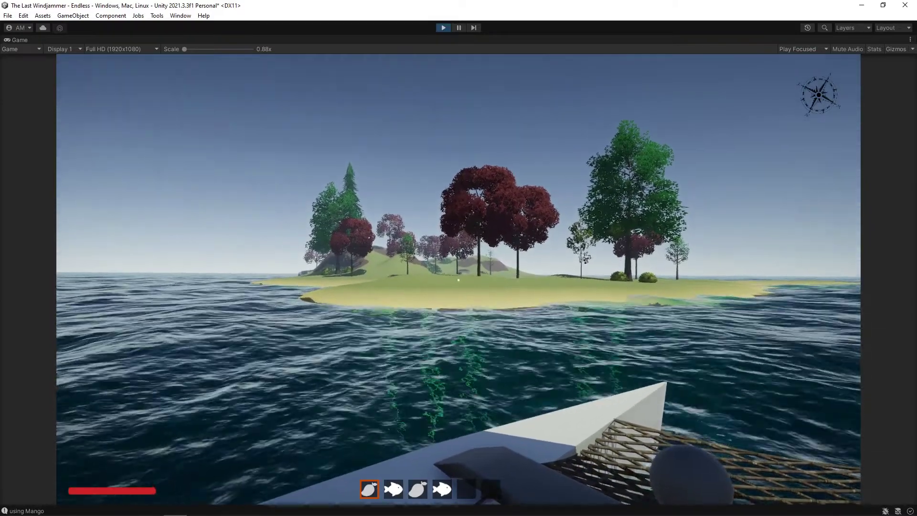
pyautogui.press('i')
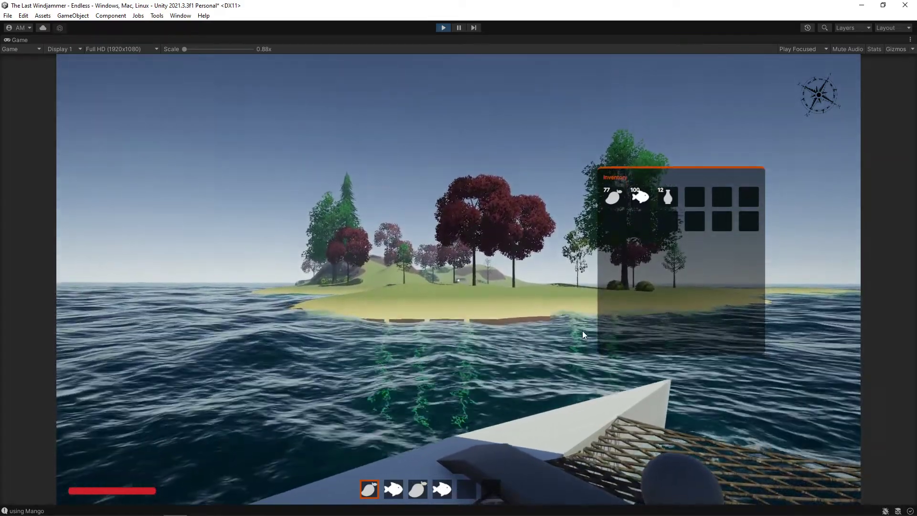
pyautogui.press('i')
# Stop the running game and return to scene editing.
pyautogui.press('w')
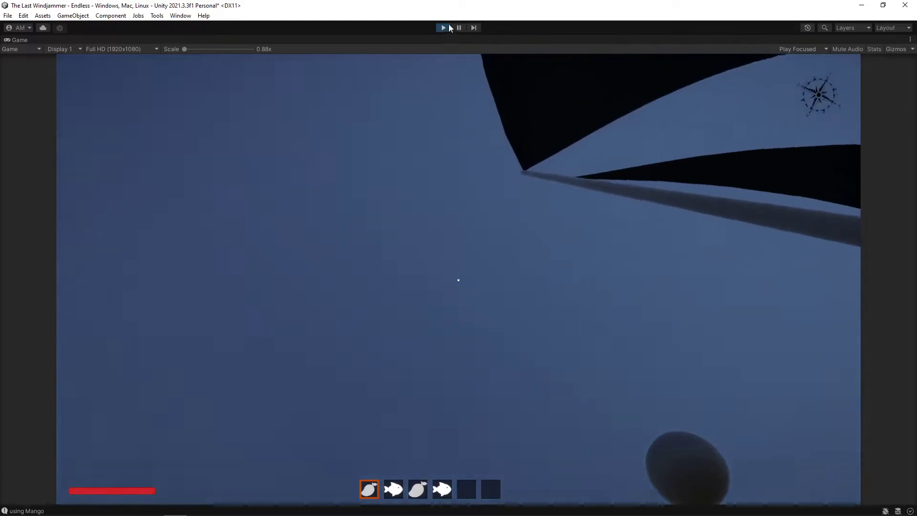
pyautogui.click(445, 25)
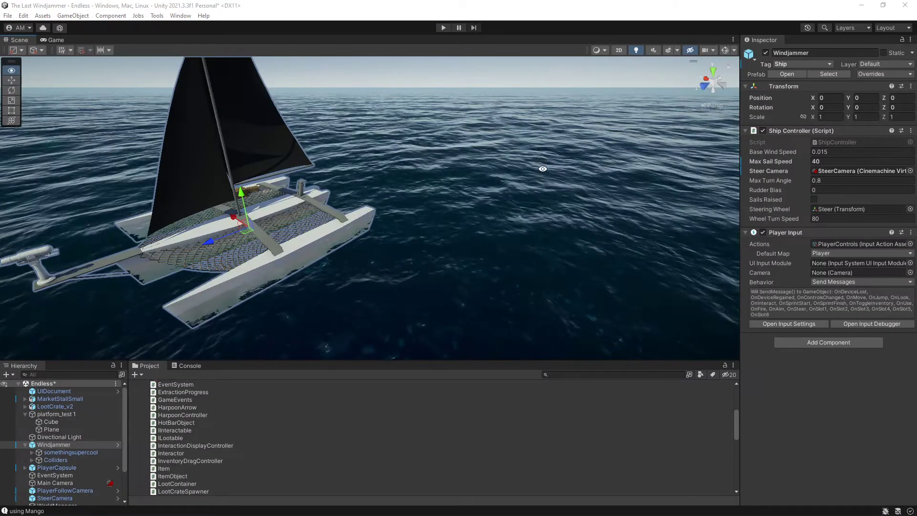
# Switch to Blender and examine the LootCrate_v2 crate model from several angles and distances.
pyautogui.hotkey('alt', 'Tab')
pyautogui.scroll(-3, 439, 300)
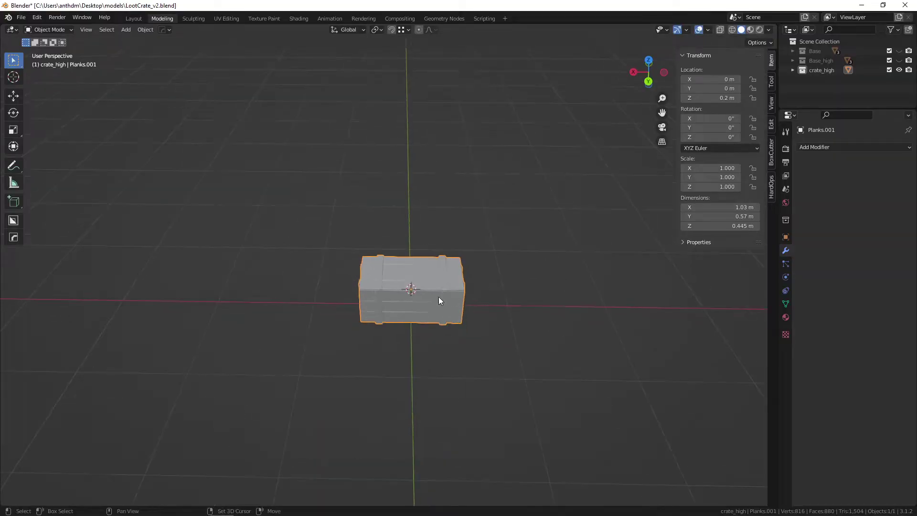
pyautogui.moveTo(401, 284); pyautogui.dragTo(534, 285, button='middle')
pyautogui.scroll(3, 474, 284)
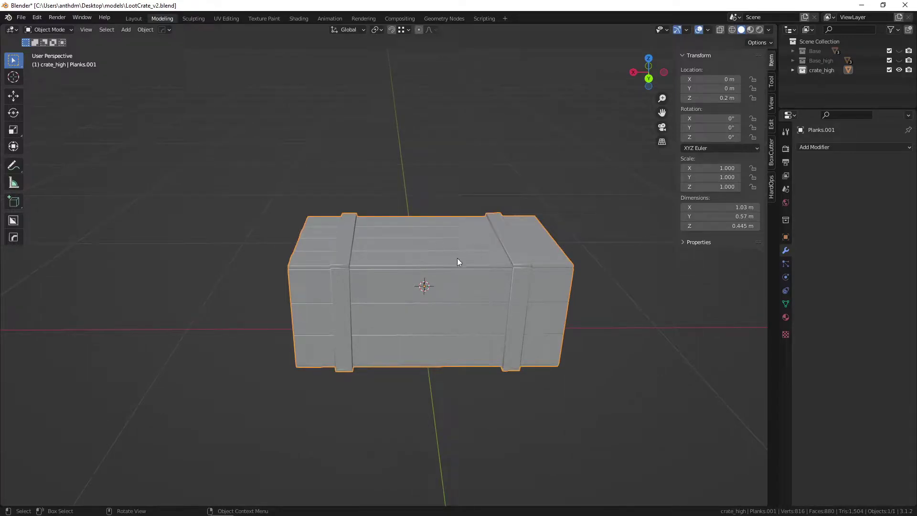
pyautogui.scroll(-3, 467, 282)
pyautogui.moveTo(467, 283); pyautogui.dragTo(525, 264, button='middle')
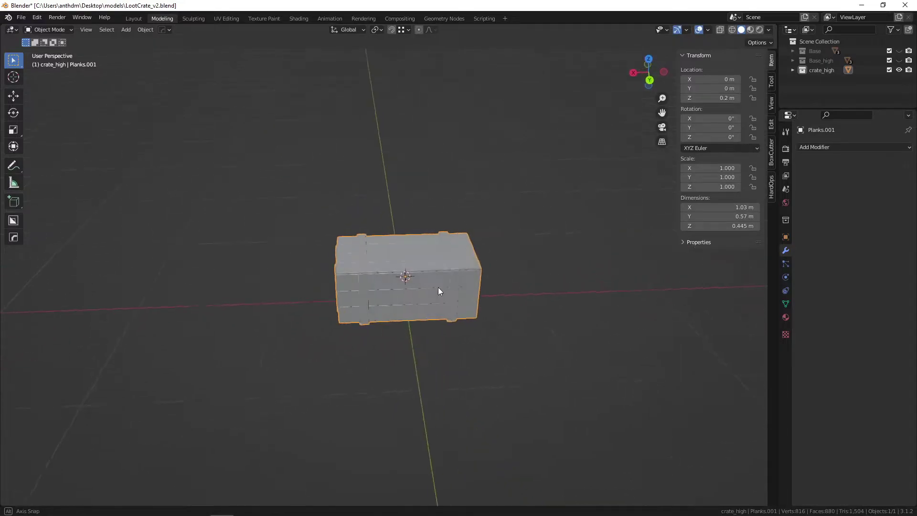
pyautogui.scroll(3, 456, 302)
pyautogui.keyDown('shift'); pyautogui.moveTo(457, 300); pyautogui.dragTo(501, 287, button='middle'); pyautogui.keyUp('shift')
pyautogui.scroll(-3, 479, 263)
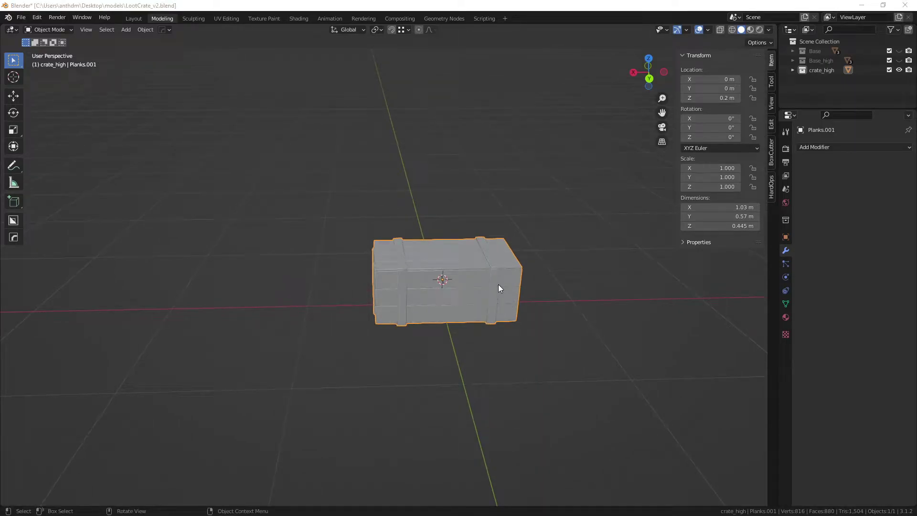
# Switch to Substance 3D Painter and create a project from LootCrate_v2.fbx with the Unity HD Render Pipeline (Metallic Standard) template.
pyautogui.hotkey('alt', 'Tab')
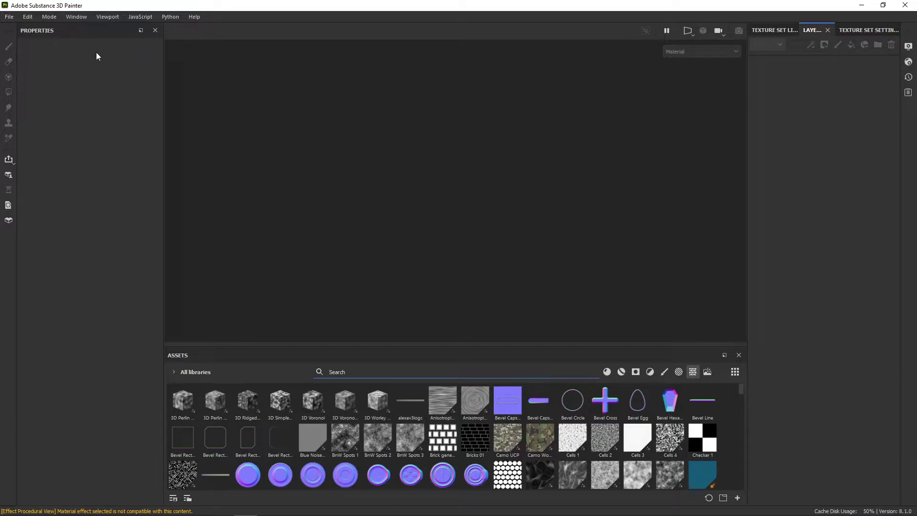
pyautogui.click(9, 17)
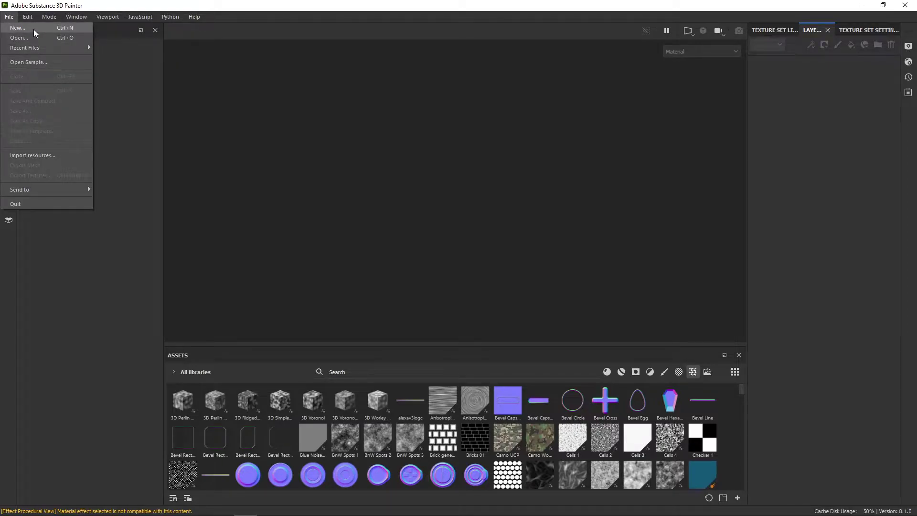
pyautogui.click(33, 30)
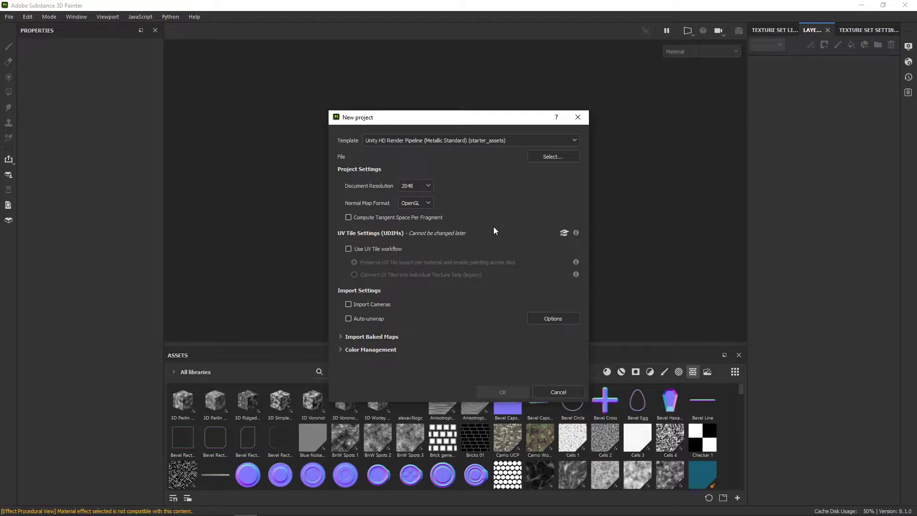
pyautogui.click(550, 158)
pyautogui.doubleClick(494, 271)
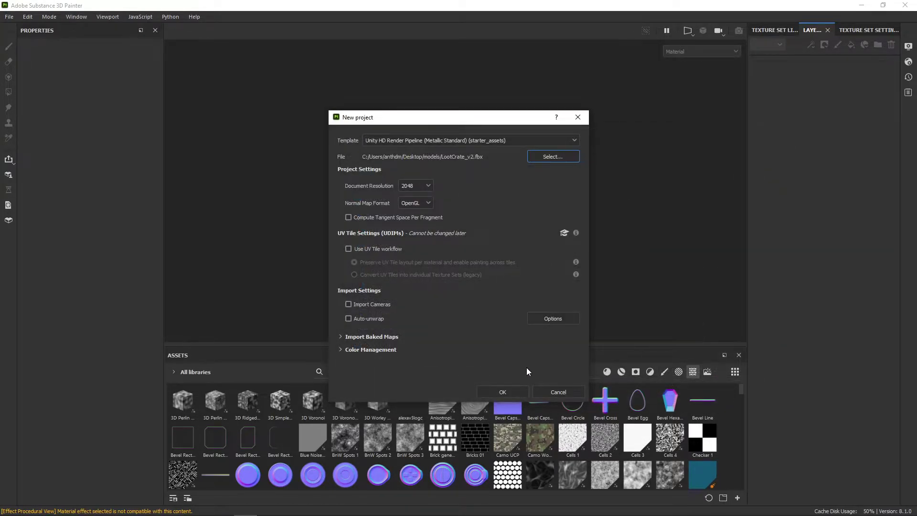
pyautogui.press('Return')
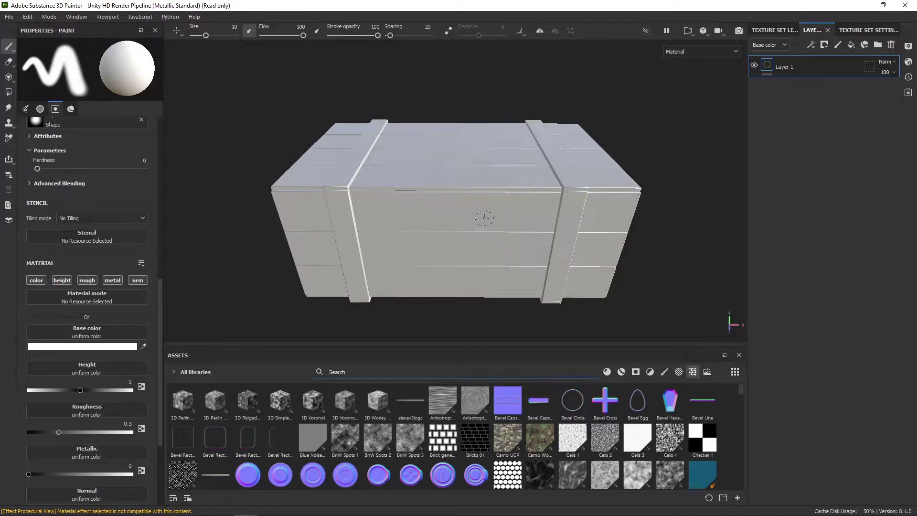
# Delete the default Layer 1 from the crate's layer stack.
pyautogui.moveTo(484, 219)
pyautogui.keyDown('alt'); pyautogui.mouseDown()
pyautogui.moveTo(467, 262)
pyautogui.moveTo(528, 211)
pyautogui.moveTo(510, 223)
pyautogui.mouseUp(); pyautogui.keyUp('alt')
pyautogui.click(892, 46)
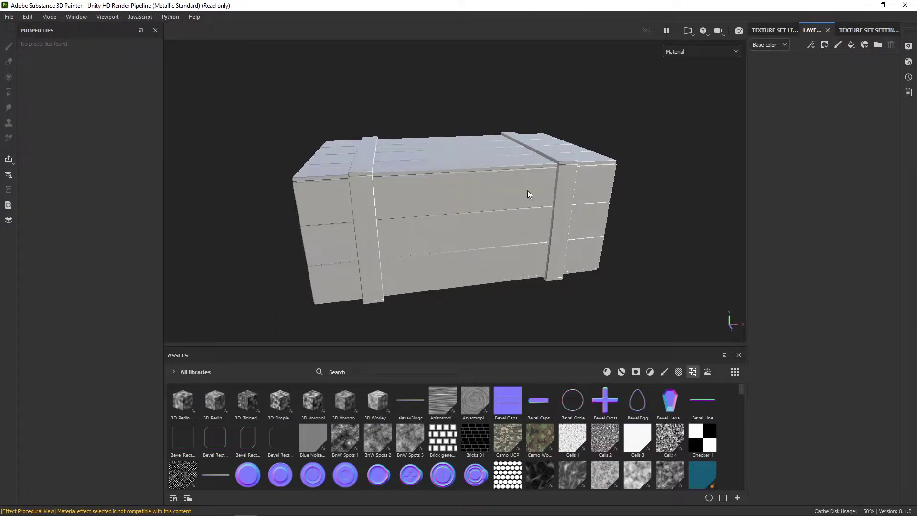
# Exclude the ID map from the mesh map bake and set the curvature baker's secondary rays to 64 and sampling radius to 0.0025.
pyautogui.keyDown('alt'); pyautogui.moveTo(528, 194); pyautogui.dragTo(587, 184, button='middle'); pyautogui.keyUp('alt')
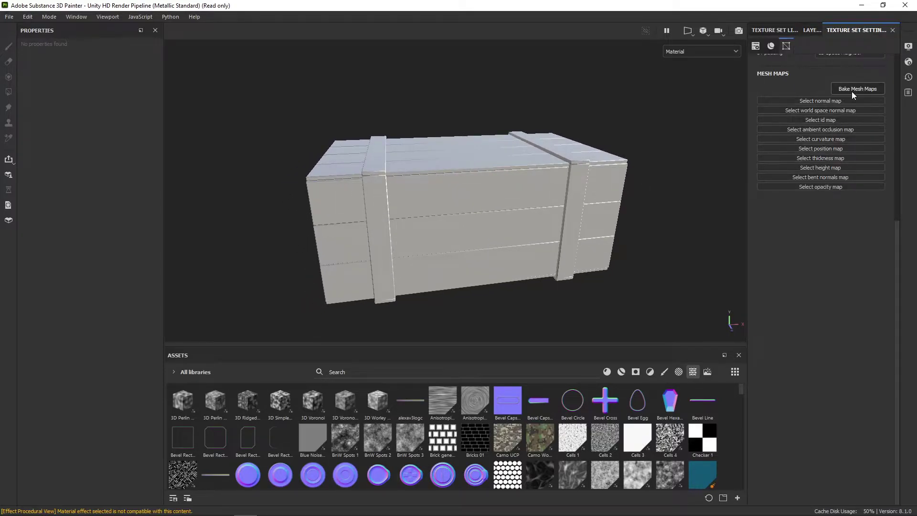
pyautogui.click(857, 89)
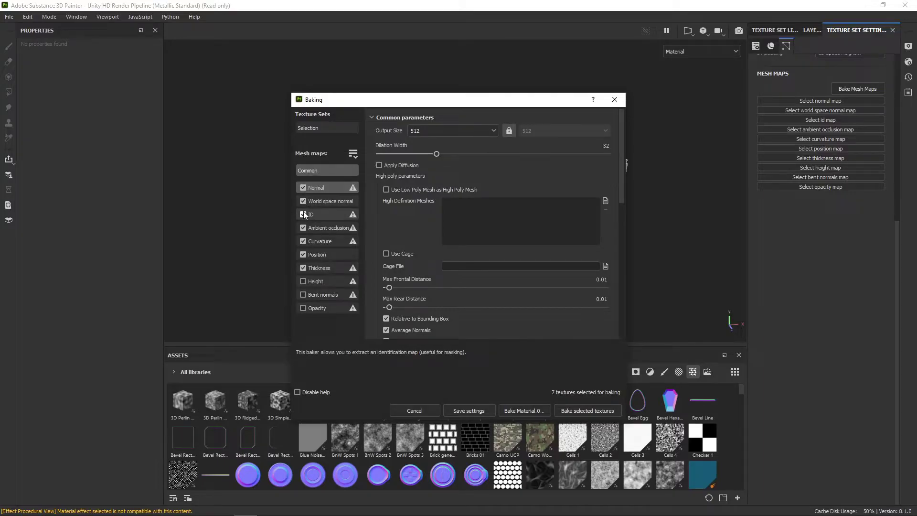
pyautogui.click(327, 241)
pyautogui.scroll(5, 447, 191)
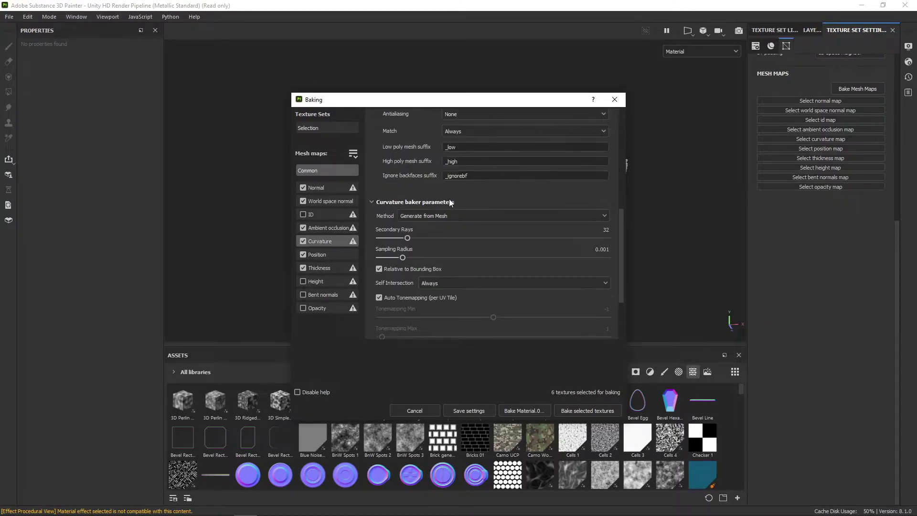
pyautogui.scroll(3, 445, 194)
pyautogui.scroll(-6, 449, 238)
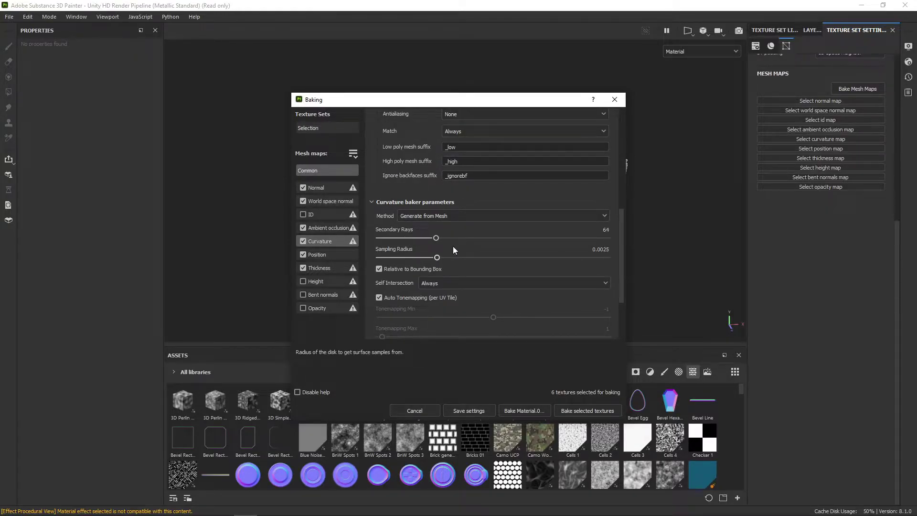
# Bake the selected mesh maps for the crate at the 512 output size.
pyautogui.scroll(-2, 456, 251)
pyautogui.scroll(9, 467, 255)
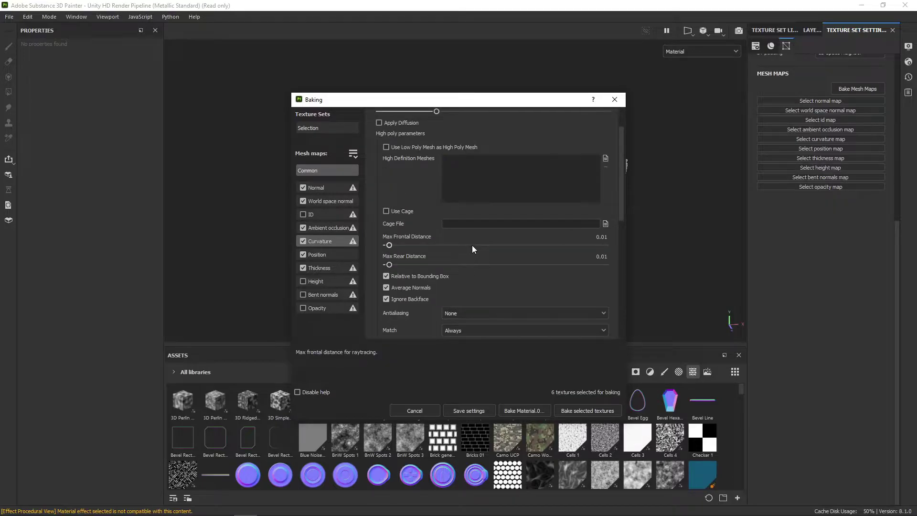
pyautogui.scroll(2, 472, 246)
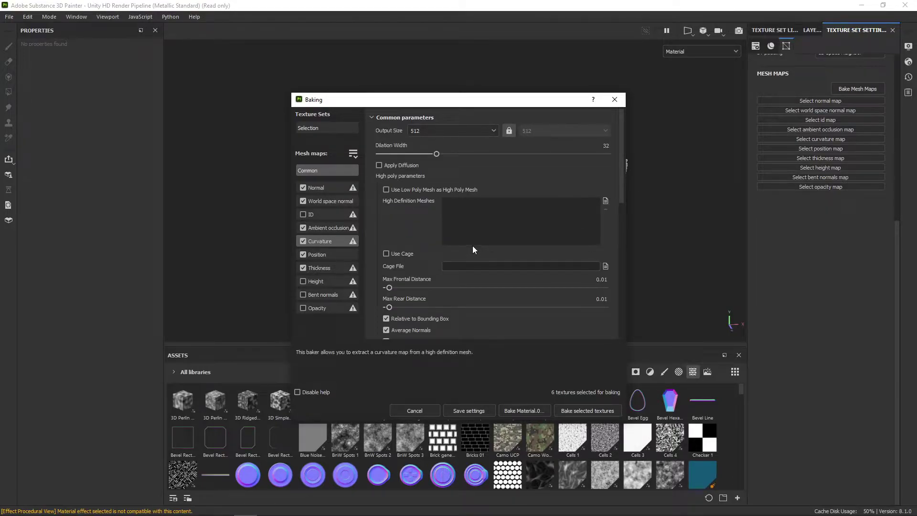
pyautogui.scroll(-5, 472, 246)
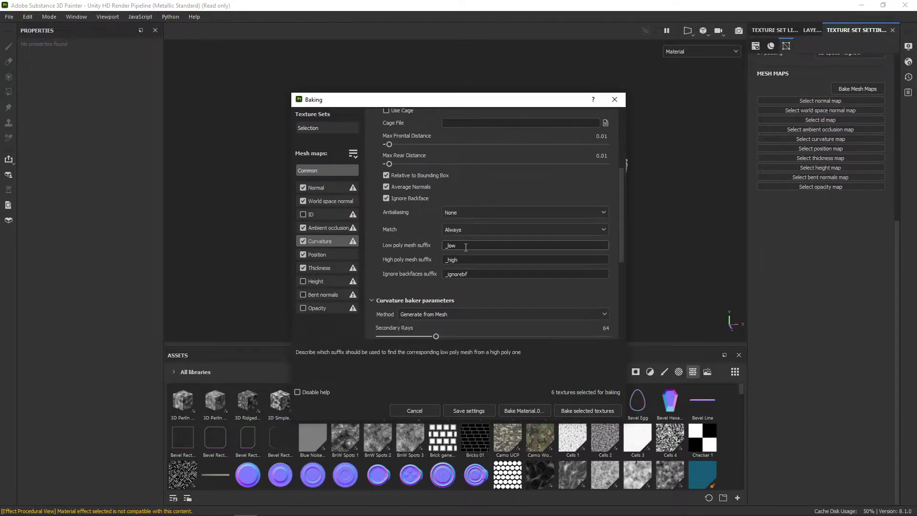
pyautogui.click(586, 410)
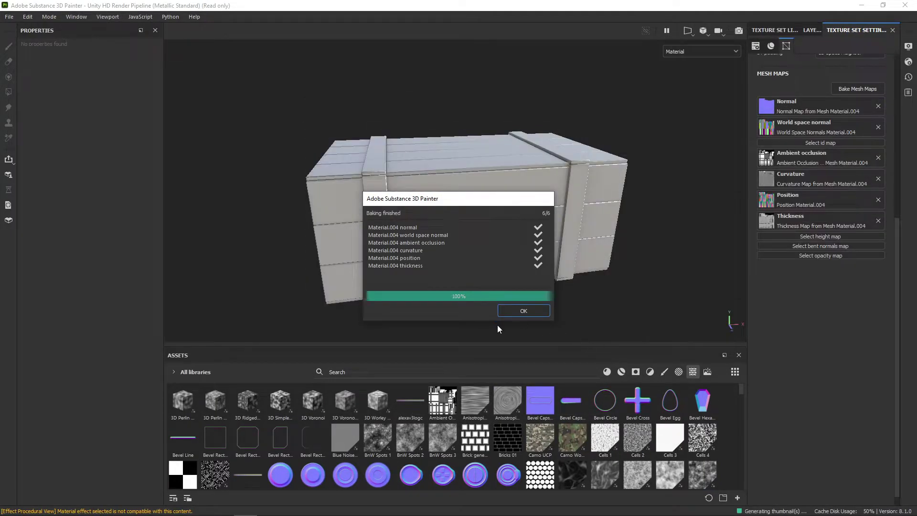
pyautogui.click(524, 311)
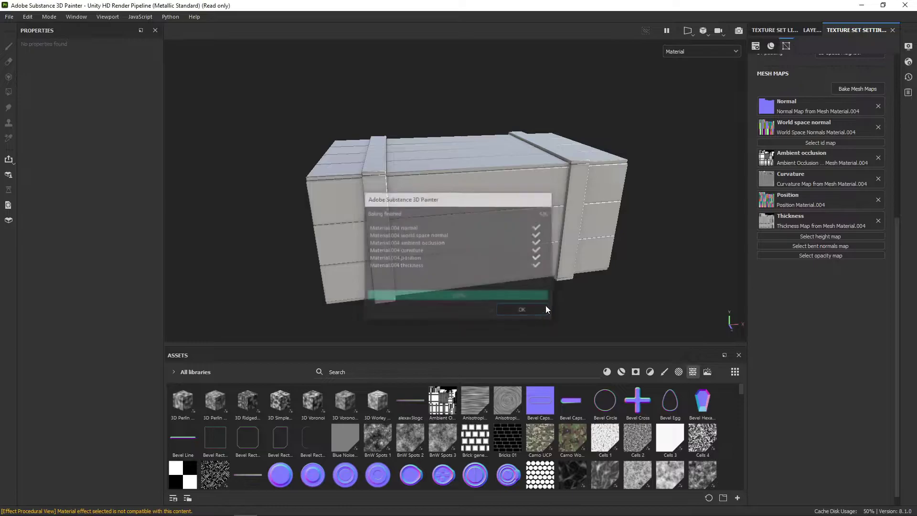
# Set the mesh map baking output size to 2048 and the antialiasing to Subsampling 4x4.
pyautogui.click(858, 89)
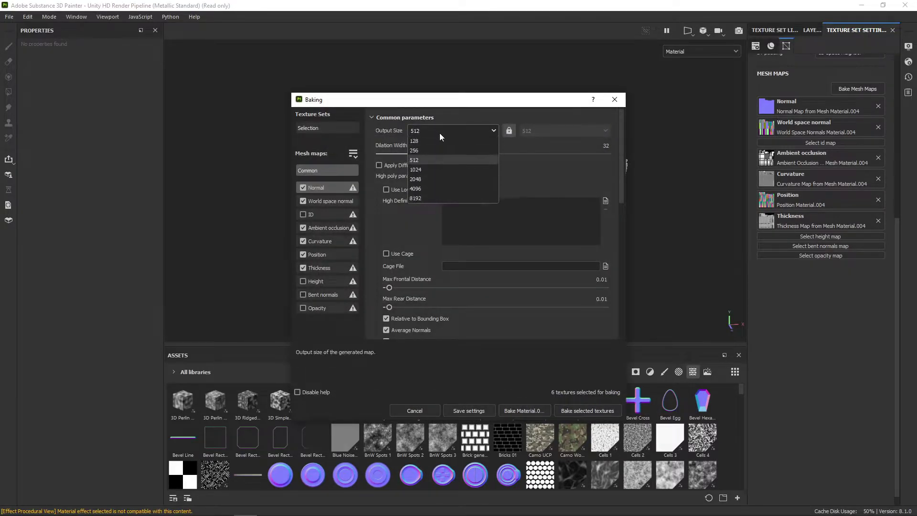
pyautogui.click(433, 201)
pyautogui.scroll(-2, 467, 274)
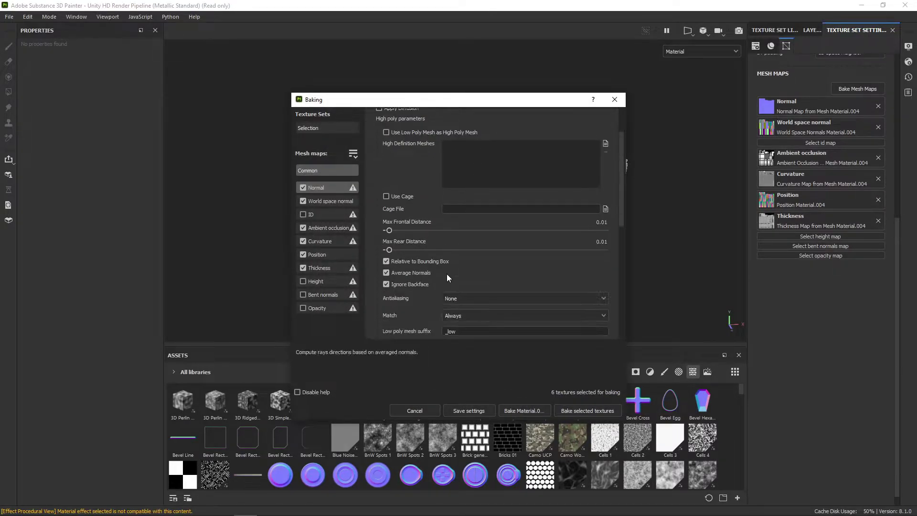
pyautogui.click(486, 299)
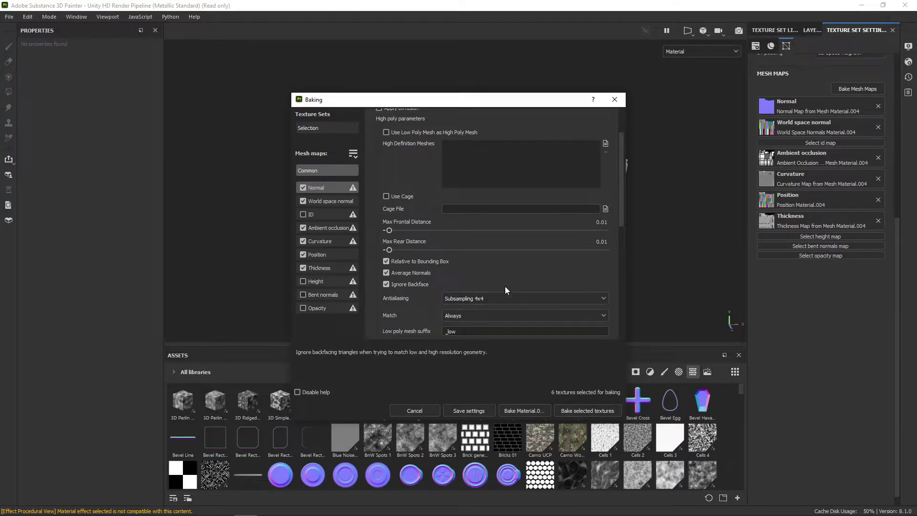
pyautogui.scroll(2, 511, 266)
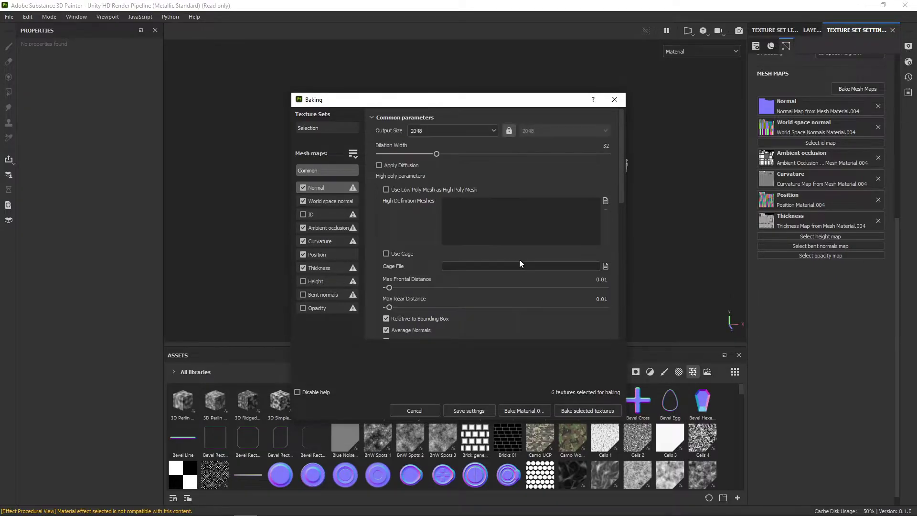
# Rebake the crate's selected mesh maps with the 2048, Subsampling 4x4 settings.
pyautogui.scroll(-4, 526, 260)
pyautogui.scroll(3, 530, 260)
pyautogui.scroll(-5, 529, 261)
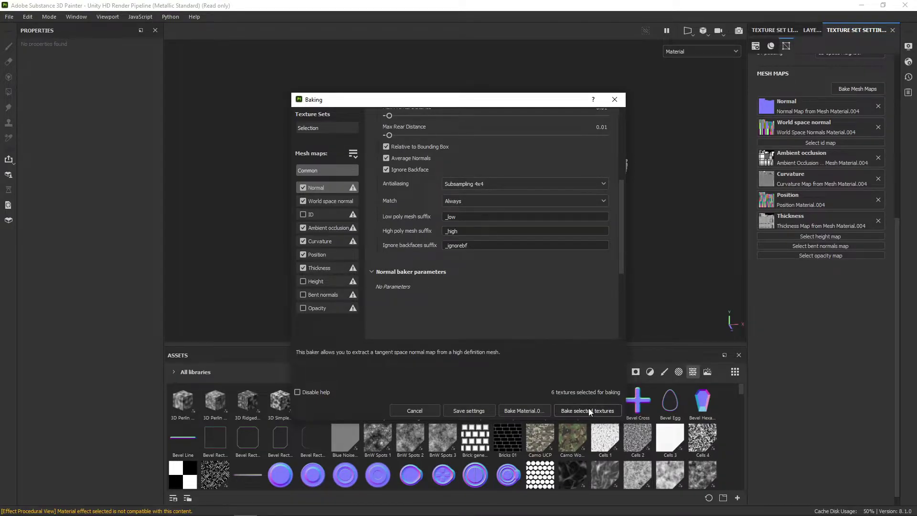
pyautogui.scroll(5, 553, 318)
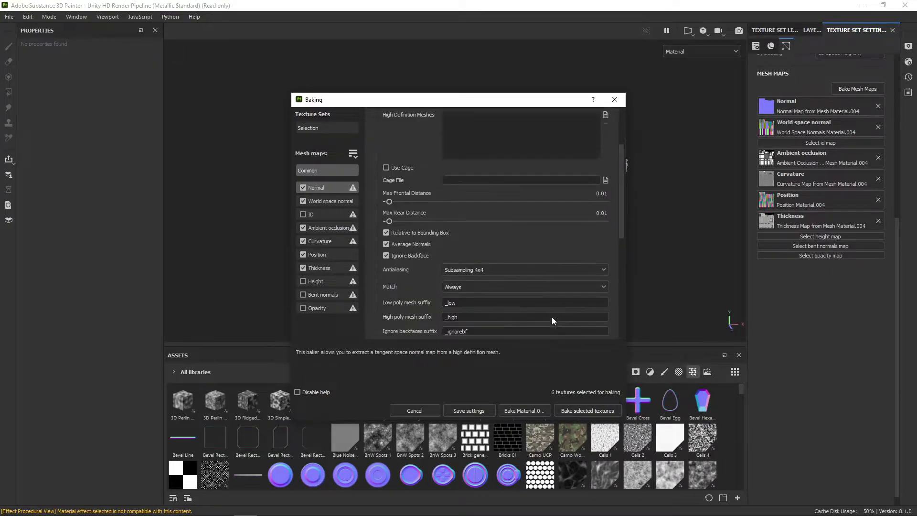
pyautogui.scroll(-5, 555, 317)
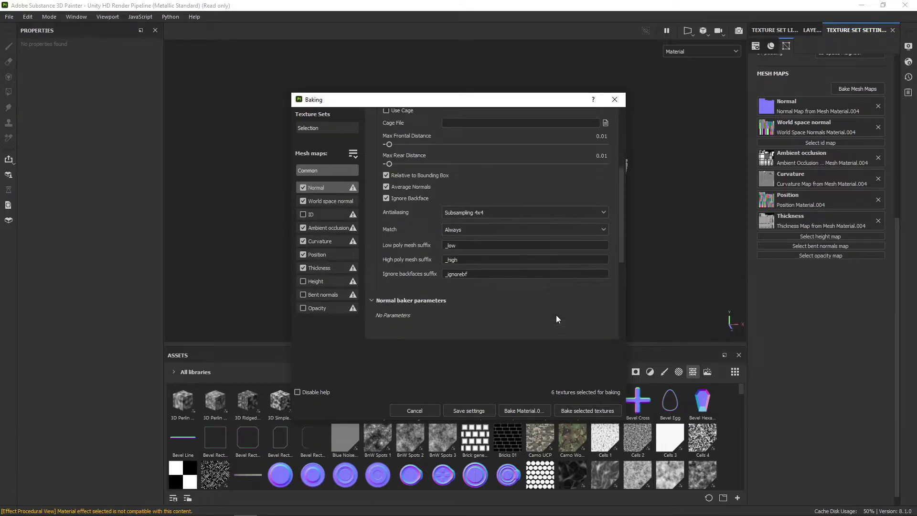
pyautogui.click(585, 409)
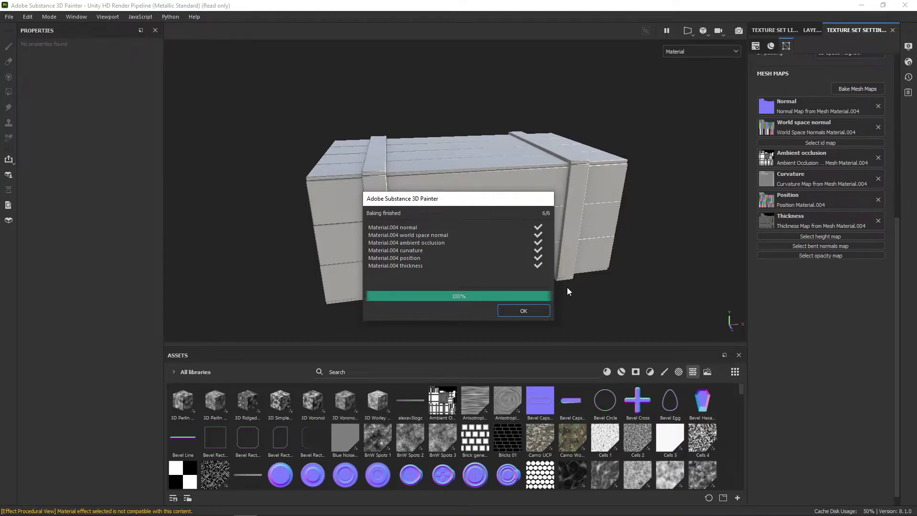
pyautogui.click(527, 311)
# Examine the crate's edges and plank seams with the baked mesh maps and bring up its layer stack.
pyautogui.scroll(3, 493, 227)
pyautogui.scroll(-3, 488, 218)
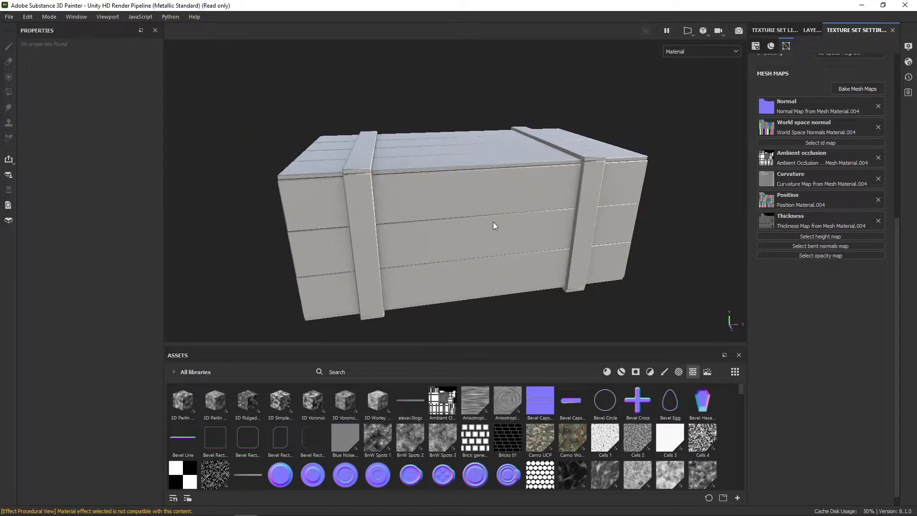
pyautogui.keyDown('alt'); pyautogui.moveTo(493, 221); pyautogui.dragTo(526, 225); pyautogui.keyUp('alt')
pyautogui.click(812, 30)
pyautogui.scroll(3, 514, 224)
pyautogui.scroll(1, 515, 217)
pyautogui.scroll(-3, 514, 216)
pyautogui.keyDown('alt'); pyautogui.moveTo(514, 219); pyautogui.dragTo(510, 227, button='middle'); pyautogui.keyUp('alt')
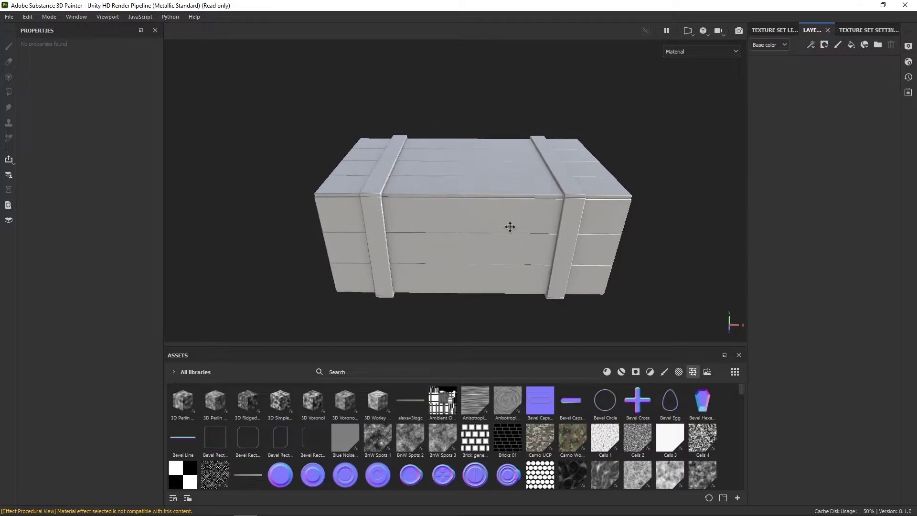
pyautogui.keyDown('alt'); pyautogui.moveTo(510, 227); pyautogui.dragTo(506, 213); pyautogui.keyUp('alt')
# Display only the Curvature map on the crate for inspection and restore the Material view.
pyautogui.click(702, 51)
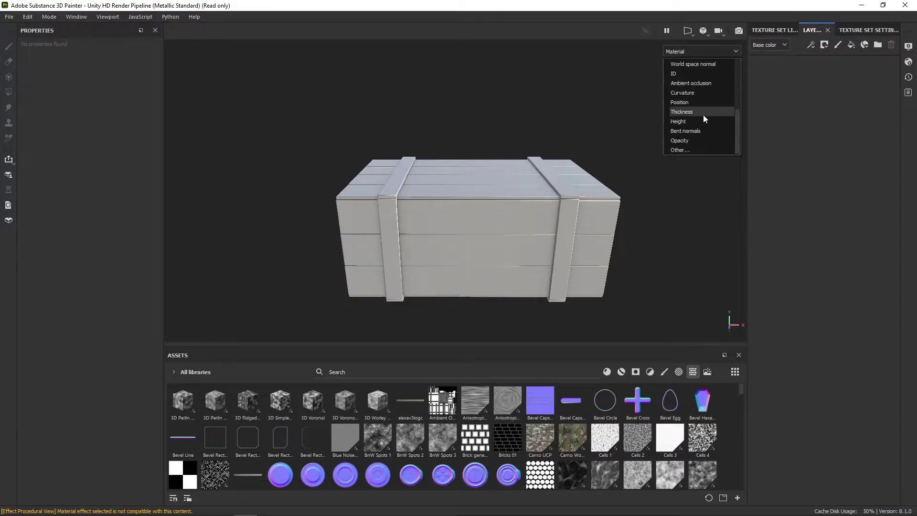
pyautogui.click(691, 92)
pyautogui.scroll(-2, 561, 229)
pyautogui.moveTo(554, 229)
pyautogui.keyDown('alt'); pyautogui.mouseDown()
pyautogui.moveTo(558, 193)
pyautogui.moveTo(774, 204)
pyautogui.moveTo(764, 195)
pyautogui.moveTo(876, 186)
pyautogui.moveTo(549, 254)
pyautogui.moveTo(567, 225)
pyautogui.moveTo(543, 244)
pyautogui.moveTo(549, 221)
pyautogui.mouseUp(); pyautogui.keyUp('alt')
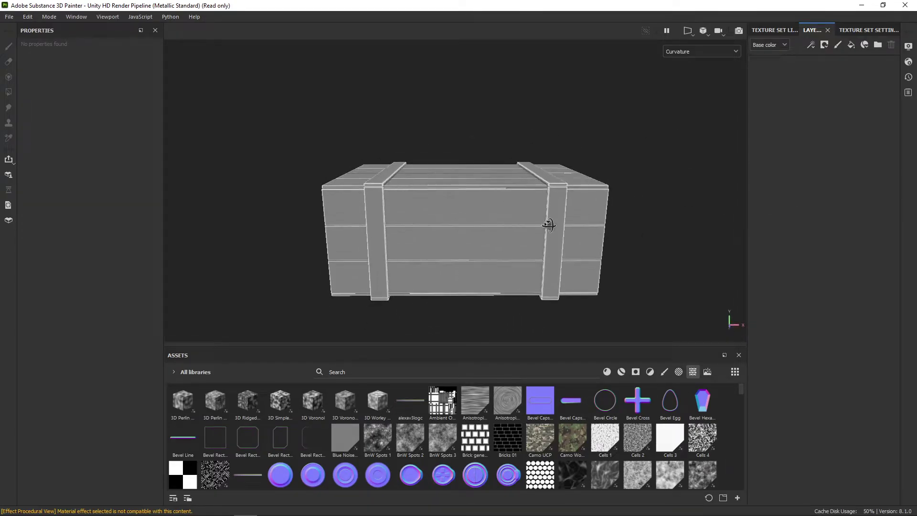
pyautogui.click(694, 53)
pyautogui.click(695, 71)
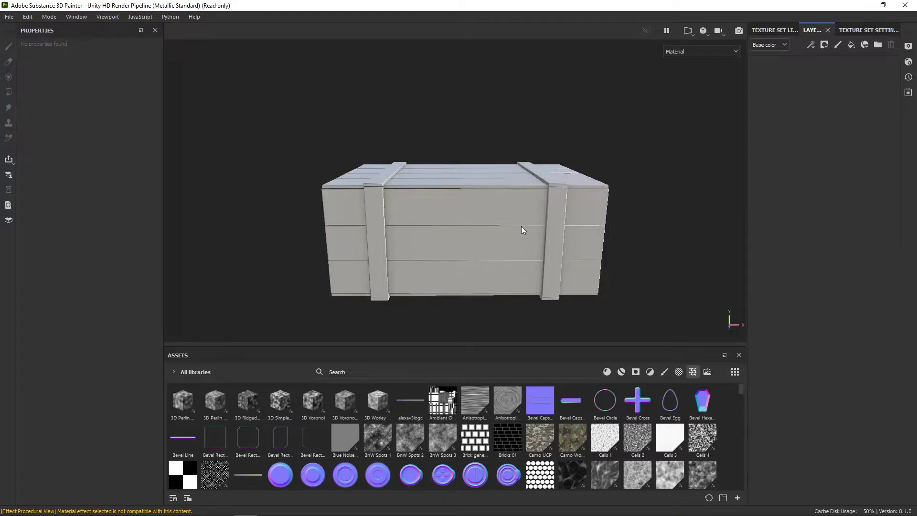
pyautogui.keyDown('alt'); pyautogui.moveTo(502, 226); pyautogui.dragTo(504, 230, button='middle'); pyautogui.keyUp('alt')
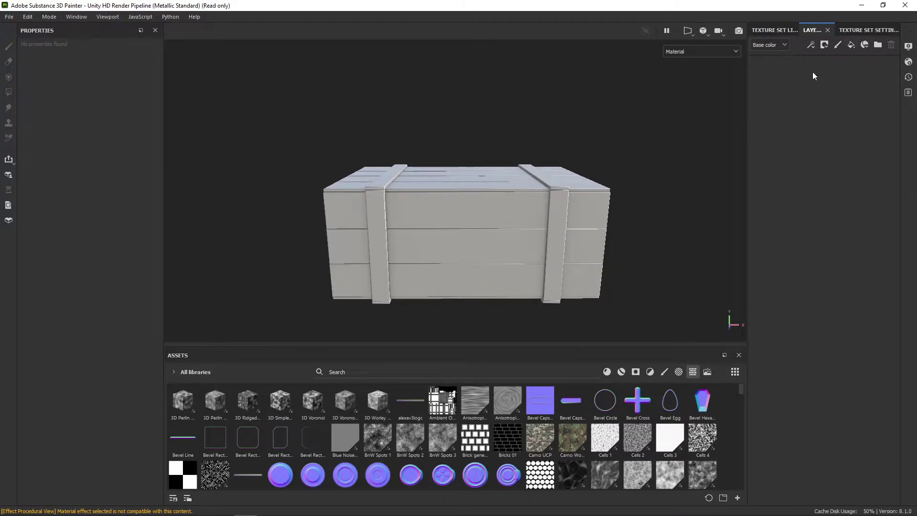
# Add a fill layer with a black mask driven by a Curvature generator.
pyautogui.click(852, 45)
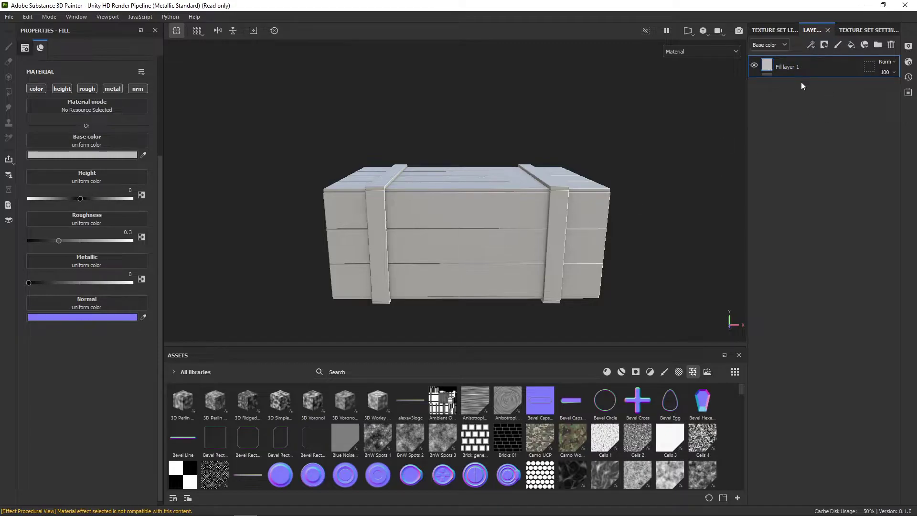
pyautogui.rightClick(802, 70)
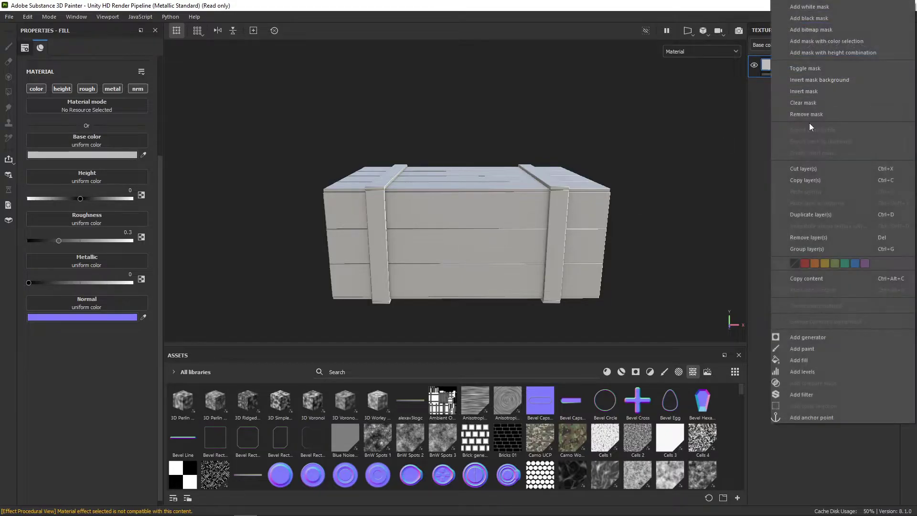
pyautogui.click(825, 18)
pyautogui.rightClick(834, 66)
pyautogui.click(810, 334)
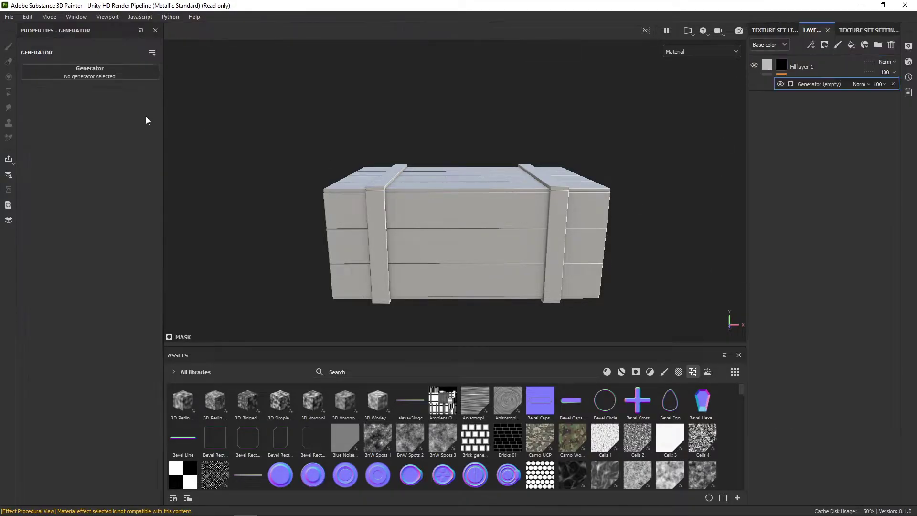
pyautogui.click(90, 71)
pyautogui.click(125, 99)
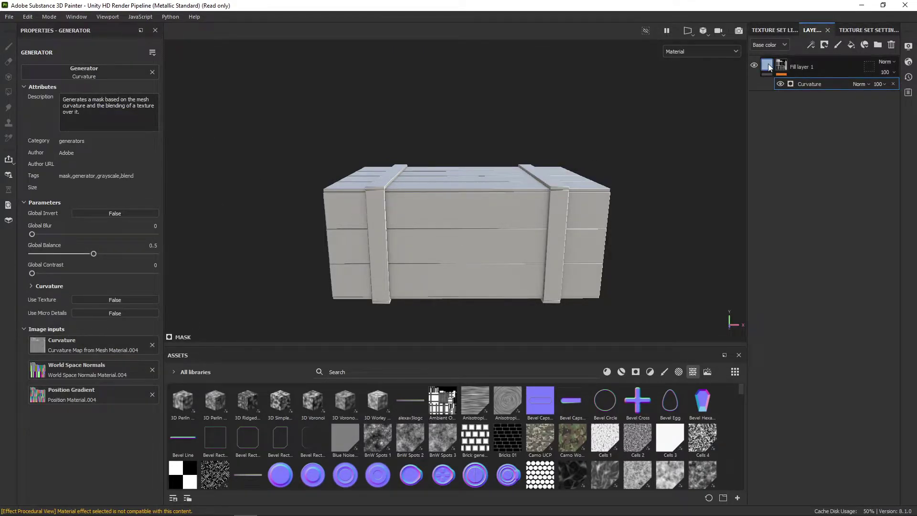
# Limit the fill layer to its color channel and set the base color to red E70303.
pyautogui.press('Delete')
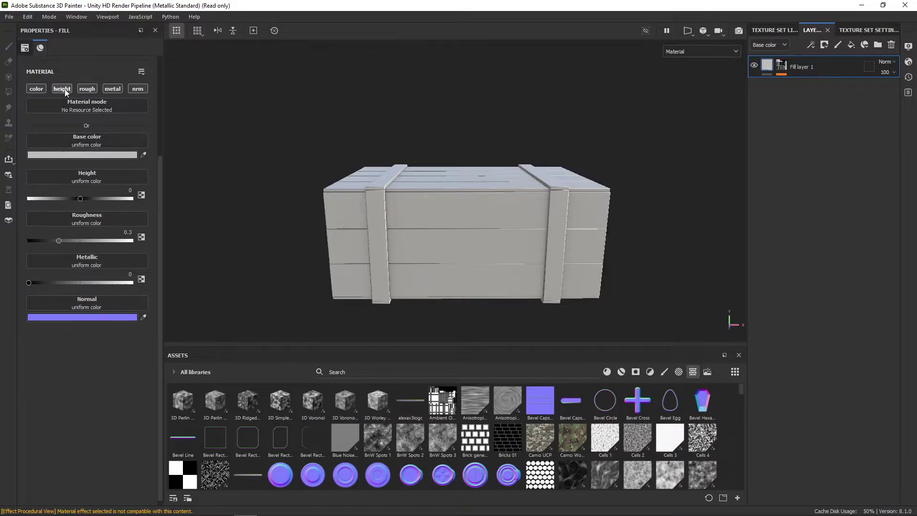
pyautogui.click(62, 89)
pyautogui.click(87, 89)
pyautogui.click(113, 89)
pyautogui.click(137, 89)
pyautogui.click(82, 155)
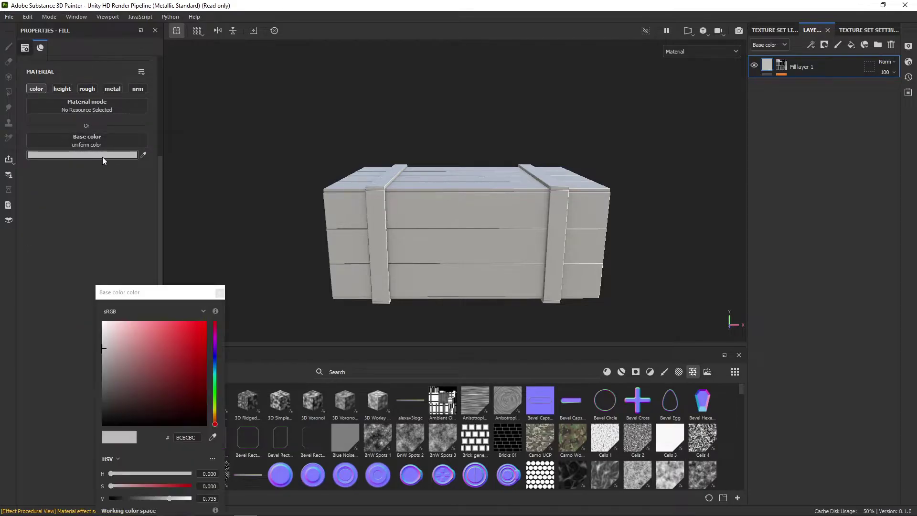
pyautogui.click(205, 331)
# Examine the red curvature-masked edges around the crate and delete the fill layer.
pyautogui.keyDown('alt'); pyautogui.moveTo(389, 303); pyautogui.dragTo(466, 242); pyautogui.keyUp('alt')
pyautogui.keyDown('alt'); pyautogui.moveTo(543, 229); pyautogui.dragTo(510, 253); pyautogui.keyUp('alt')
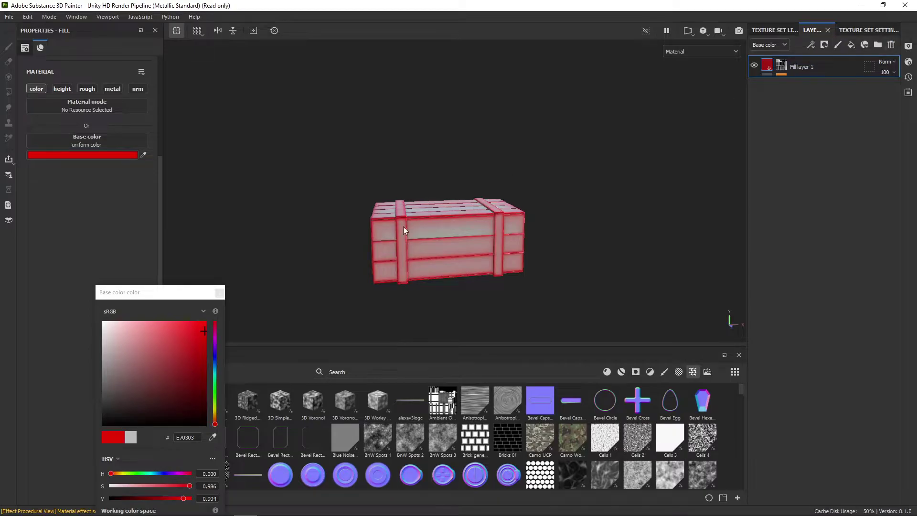
pyautogui.keyDown('alt'); pyautogui.moveTo(404, 230); pyautogui.dragTo(468, 229); pyautogui.keyUp('alt')
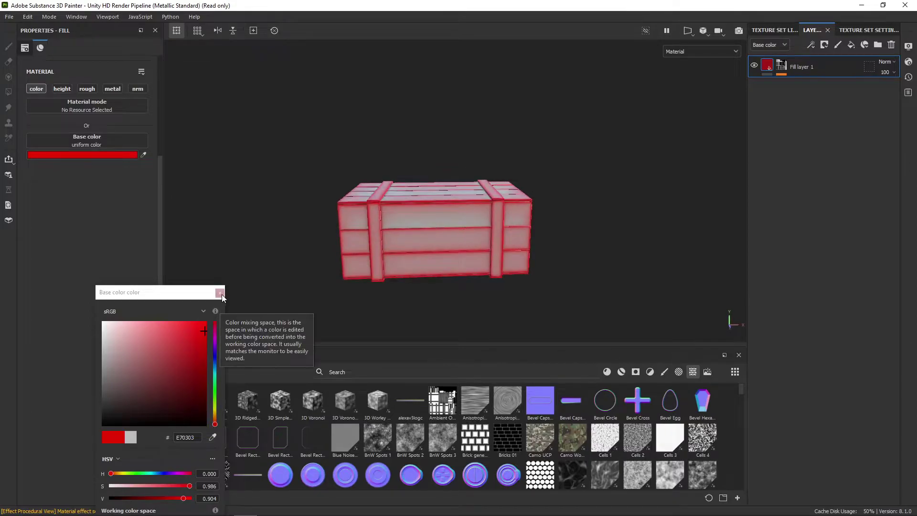
pyautogui.click(733, 50)
pyautogui.click(696, 76)
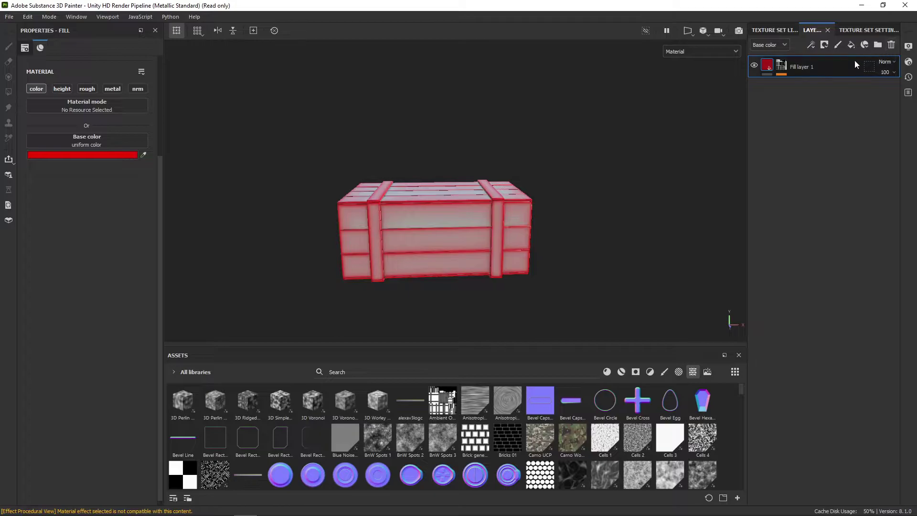
pyautogui.click(891, 45)
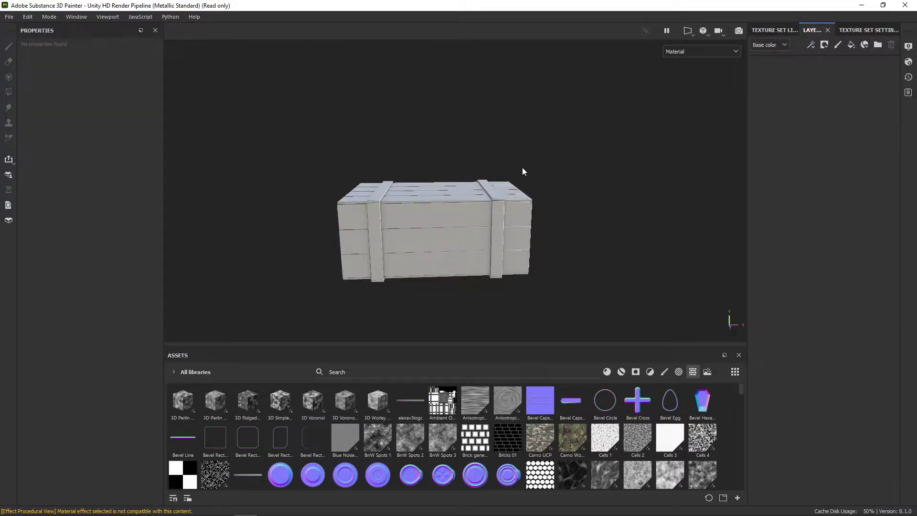
pyautogui.keyDown('alt'); pyautogui.moveTo(523, 168); pyautogui.dragTo(506, 182); pyautogui.keyUp('alt')
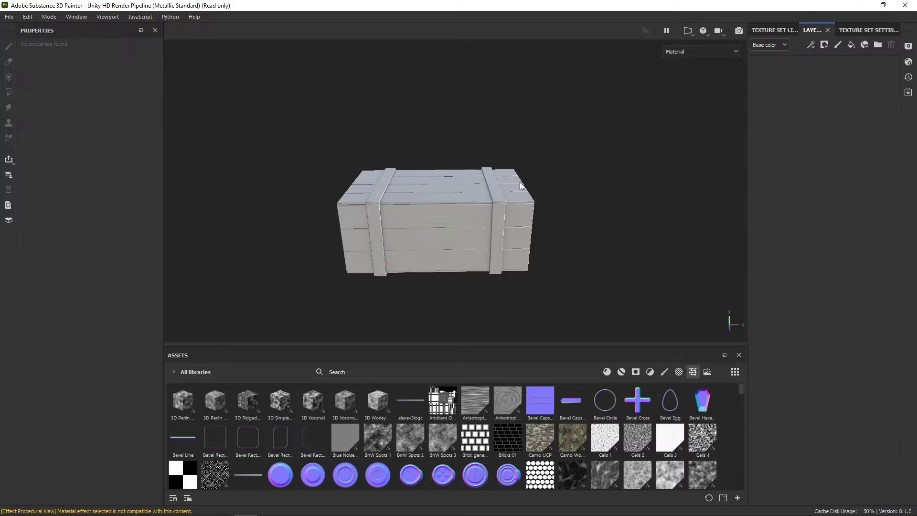
pyautogui.scroll(3, 462, 199)
pyautogui.keyDown('alt'); pyautogui.moveTo(460, 243); pyautogui.dragTo(484, 235); pyautogui.keyUp('alt')
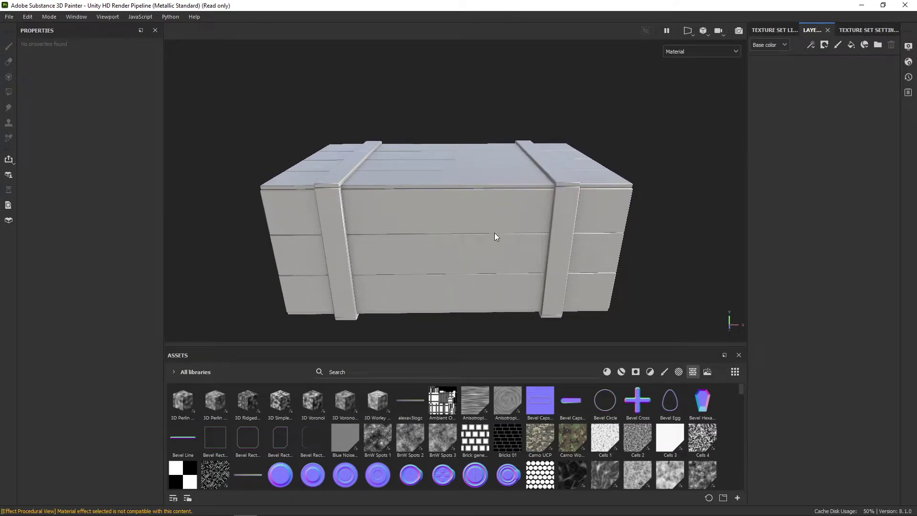
# Add a fill layer to the crate's texture set and name it BaseColor.
pyautogui.keyDown('alt'); pyautogui.moveTo(480, 236); pyautogui.dragTo(481, 220); pyautogui.keyUp('alt')
pyautogui.keyDown('alt'); pyautogui.moveTo(481, 220); pyautogui.dragTo(482, 226, button='middle'); pyautogui.keyUp('alt')
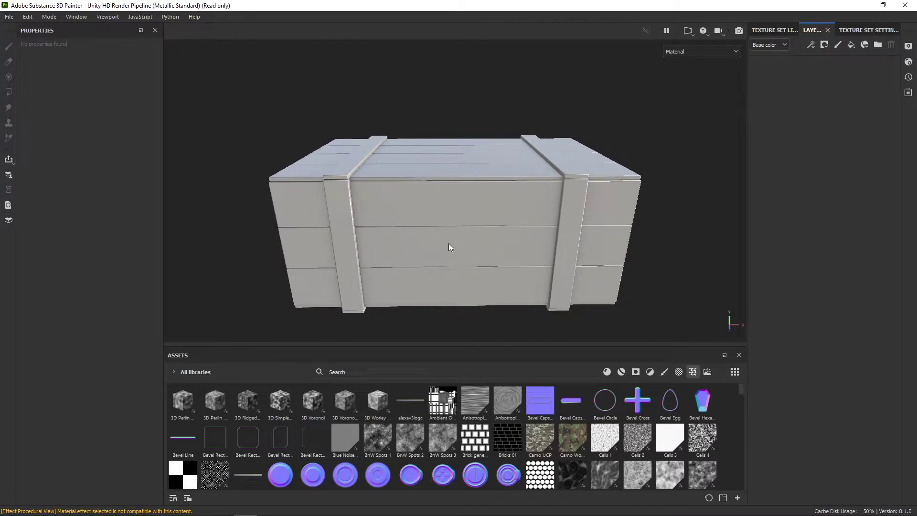
pyautogui.click(850, 55)
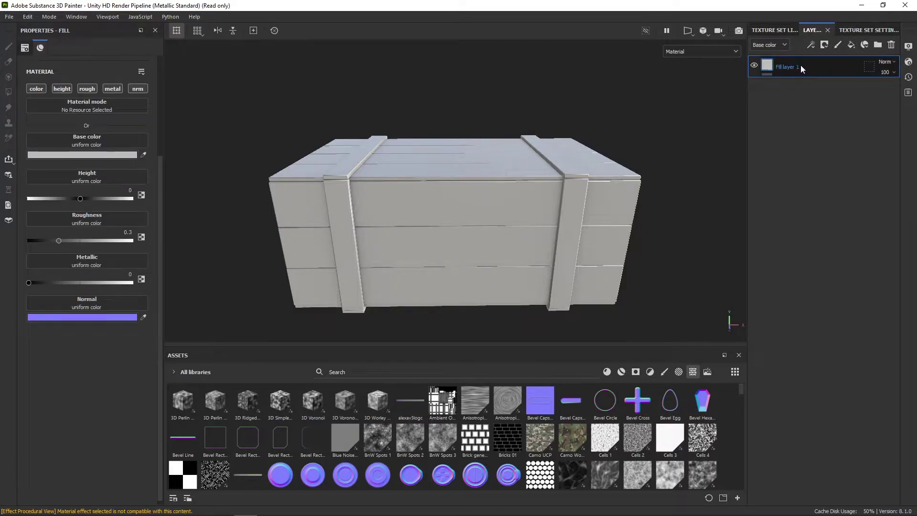
pyautogui.doubleClick(796, 66)
pyautogui.write('BaseColor')
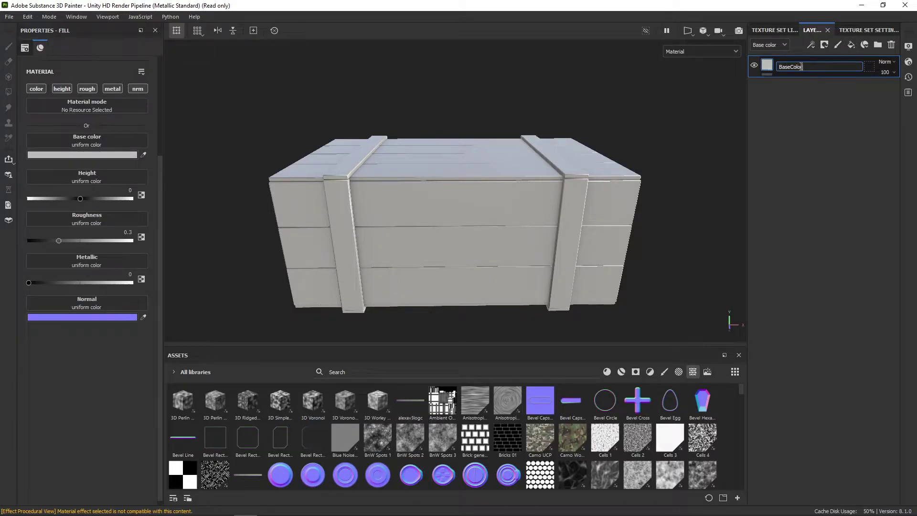
pyautogui.press('Return')
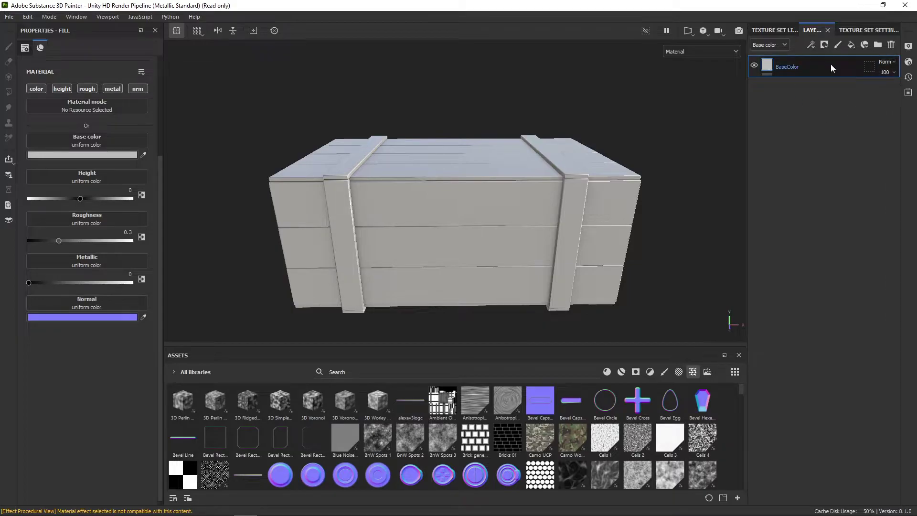
# Limit the BaseColor layer to its color and roughness channels and set the roughness to 1.
pyautogui.click(60, 88)
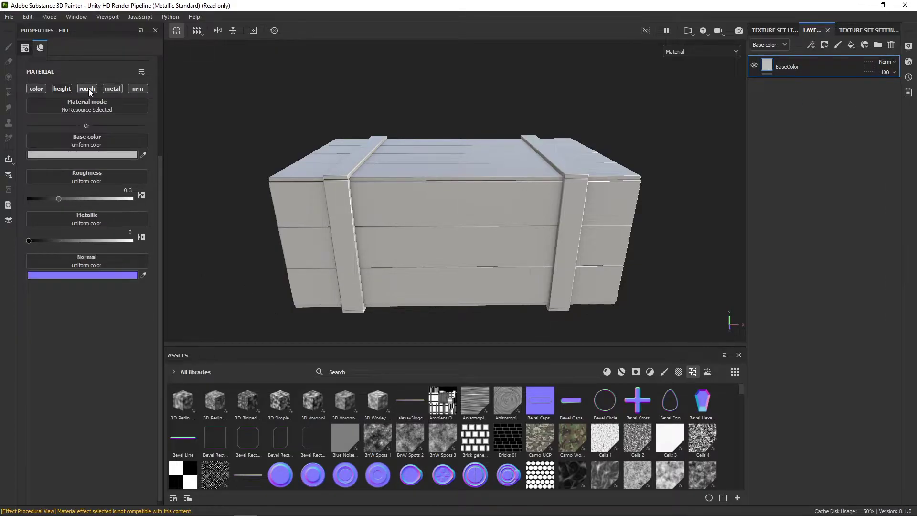
pyautogui.click(113, 89)
pyautogui.click(142, 88)
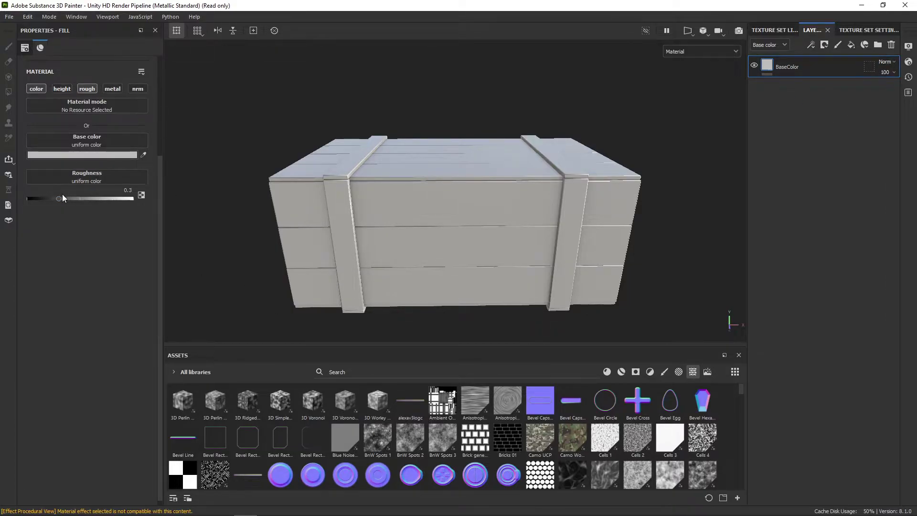
pyautogui.moveTo(60, 199); pyautogui.dragTo(136, 198)
# Set the BaseColor layer's base color to the muted grayish brown 504B3F.
pyautogui.click(105, 154)
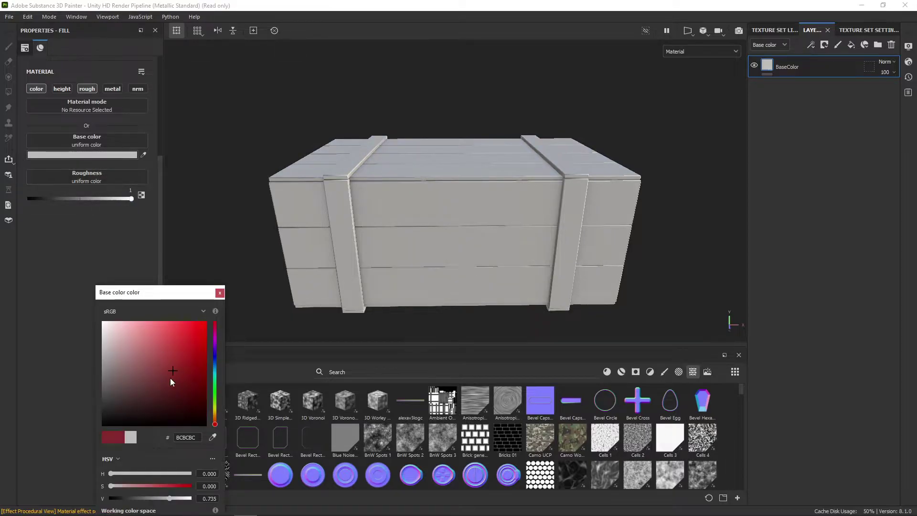
pyautogui.moveTo(171, 378); pyautogui.dragTo(148, 390)
pyautogui.moveTo(215, 411); pyautogui.dragTo(138, 393)
pyautogui.click(175, 367)
pyautogui.click(215, 416)
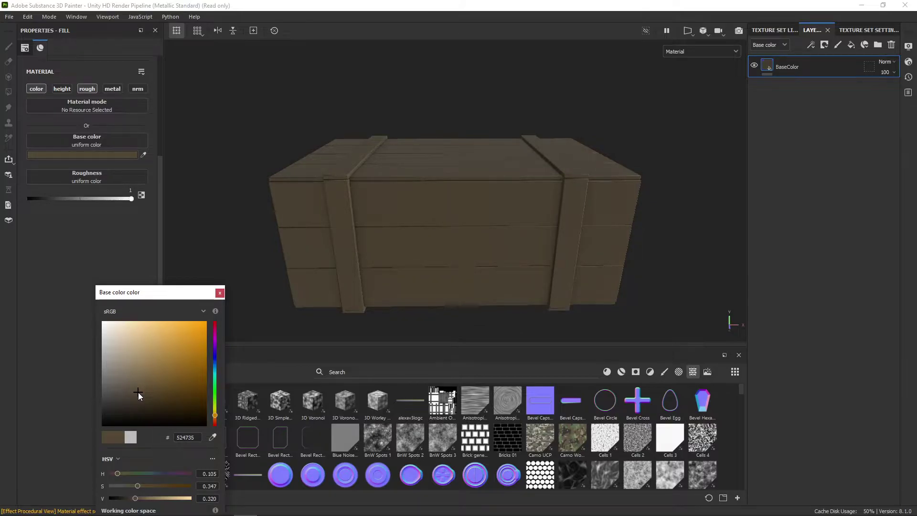
pyautogui.click(215, 415)
pyautogui.moveTo(138, 391)
pyautogui.mouseDown()
pyautogui.moveTo(135, 381)
pyautogui.moveTo(123, 393)
pyautogui.mouseUp()
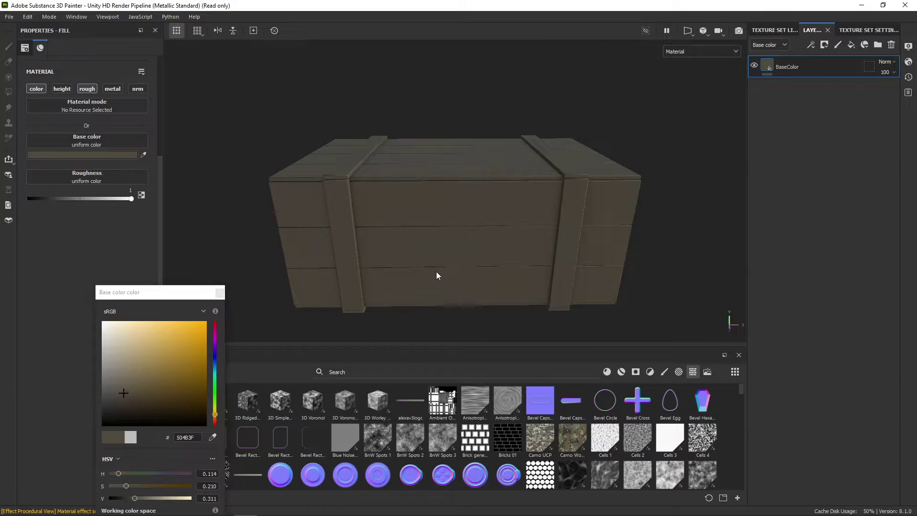
pyautogui.scroll(-1, 370, 255)
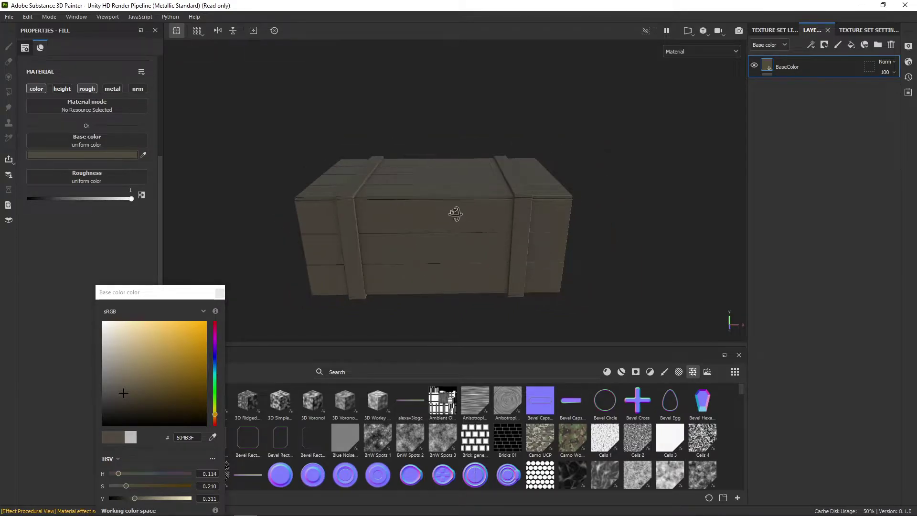
pyautogui.keyDown('alt'); pyautogui.moveTo(477, 211); pyautogui.dragTo(452, 244); pyautogui.keyUp('alt')
pyautogui.click(220, 293)
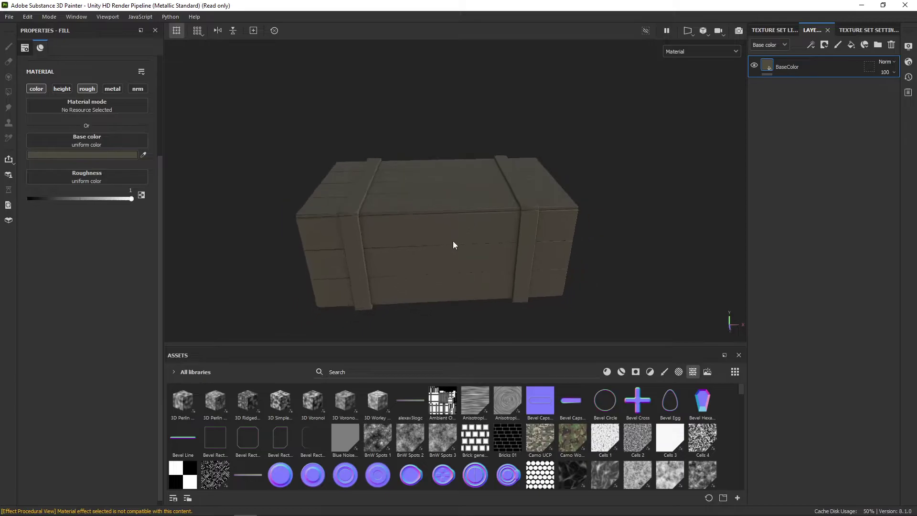
# Group the BaseColor layer into a folder named TLWJ_stylized.
pyautogui.hotkey('ctrl', 'g')
pyautogui.doubleClick(791, 65)
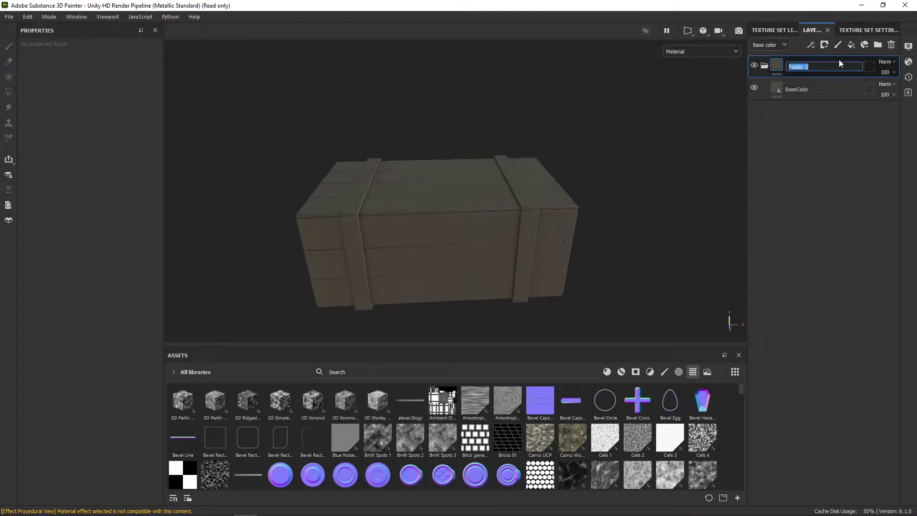
pyautogui.write('TLWJ_stylized')
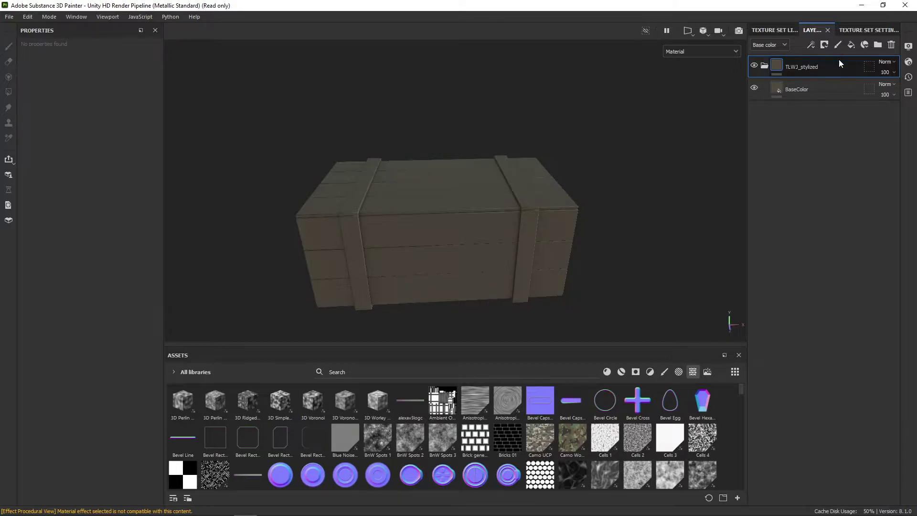
pyautogui.press('Return')
# Rotate the environment lighting so that the crate's front side is lit more brightly.
pyautogui.keyDown('alt'); pyautogui.moveTo(462, 223); pyautogui.dragTo(500, 234, button='middle'); pyautogui.keyUp('alt')
pyautogui.scroll(3, 494, 206)
pyautogui.scroll(-2, 508, 213)
pyautogui.scroll(3, 498, 224)
pyautogui.moveTo(494, 228)
pyautogui.keyDown('shift'); pyautogui.mouseDown(button='right')
pyautogui.moveTo(471, 232)
pyautogui.moveTo(495, 235)
pyautogui.mouseUp(button='right'); pyautogui.keyUp('shift')
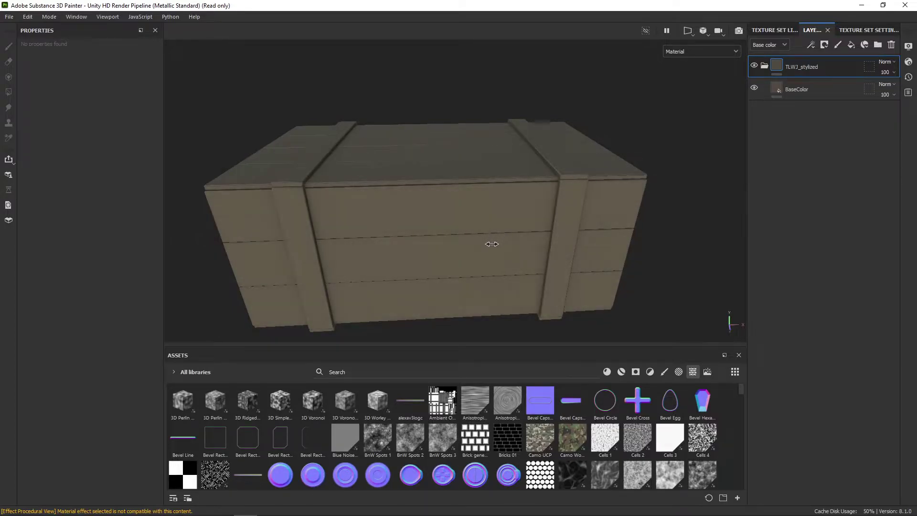
# Examine the brown crate from several angles and compare it with the TLWJ_stylized folder hidden and shown.
pyautogui.keyDown('alt'); pyautogui.moveTo(471, 240); pyautogui.dragTo(469, 228); pyautogui.keyUp('alt')
pyautogui.keyDown('alt'); pyautogui.moveTo(470, 231); pyautogui.dragTo(508, 222, button='middle'); pyautogui.keyUp('alt')
pyautogui.scroll(-4, 488, 225)
pyautogui.keyDown('alt'); pyautogui.moveTo(492, 225); pyautogui.dragTo(498, 217); pyautogui.keyUp('alt')
pyautogui.scroll(2, 498, 220)
pyautogui.keyDown('alt'); pyautogui.moveTo(512, 223); pyautogui.dragTo(482, 239, button='middle'); pyautogui.keyUp('alt')
pyautogui.scroll(2, 506, 234)
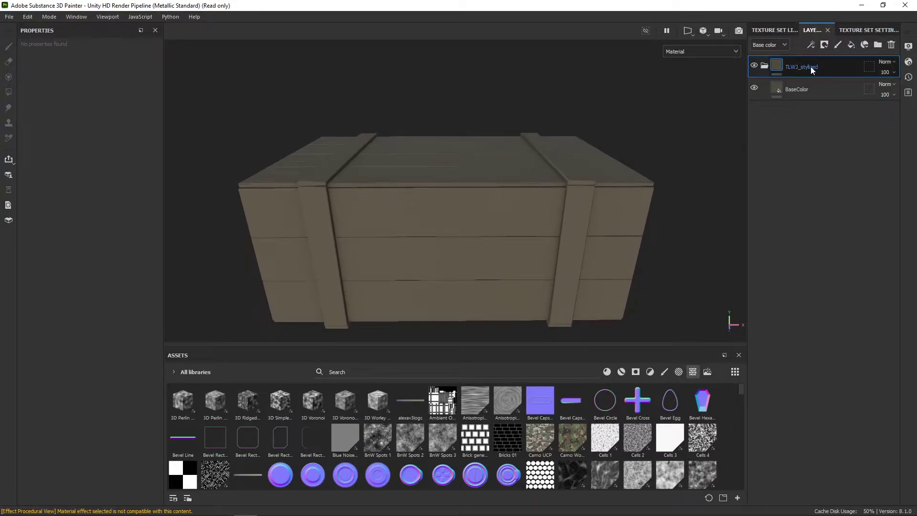
pyautogui.click(756, 66)
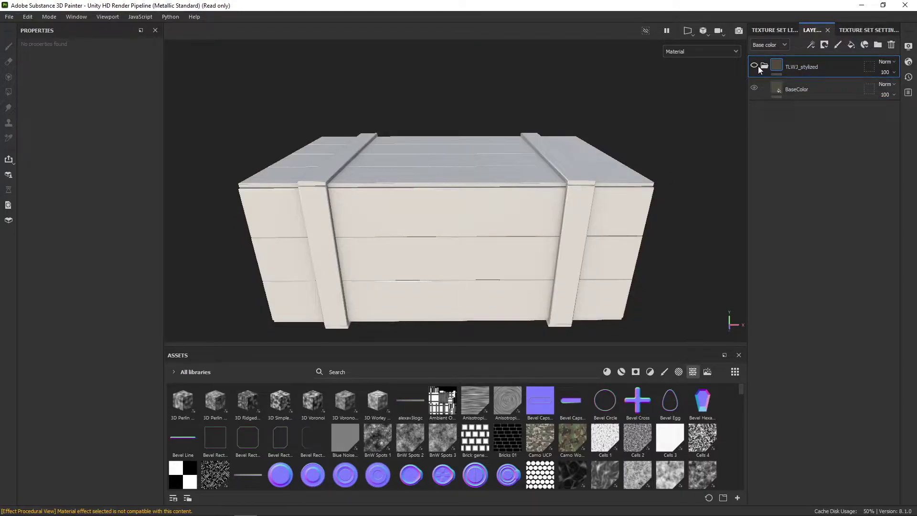
pyautogui.click(758, 65)
# Add a folder named Gradient above the BaseColor layer inside TLWJ_stylized.
pyautogui.click(823, 90)
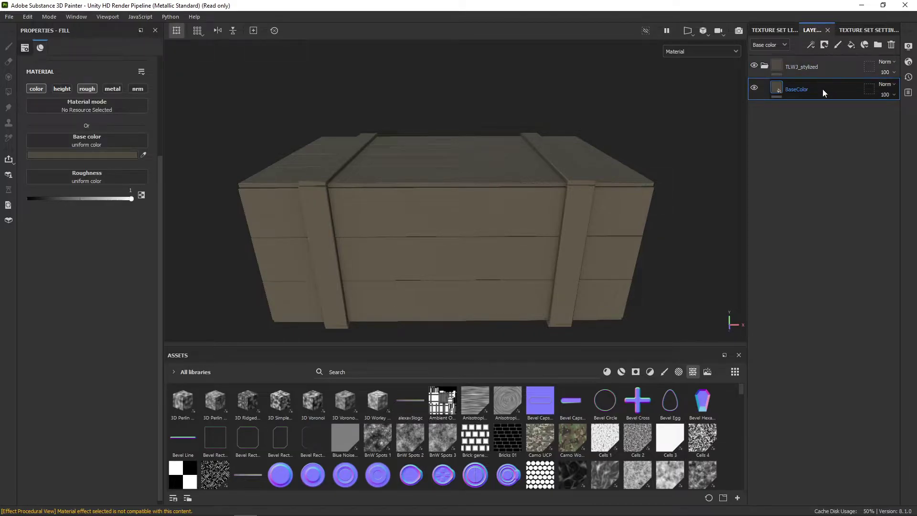
pyautogui.click(878, 45)
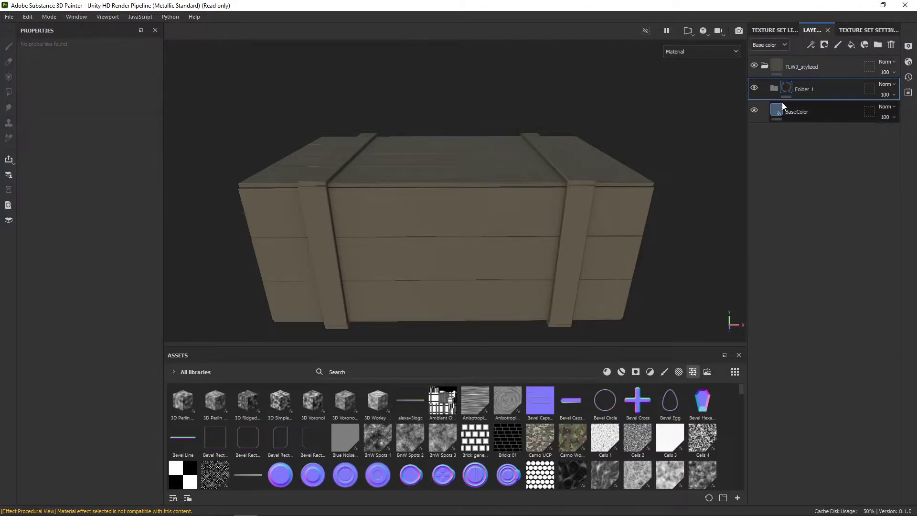
pyautogui.doubleClick(799, 90)
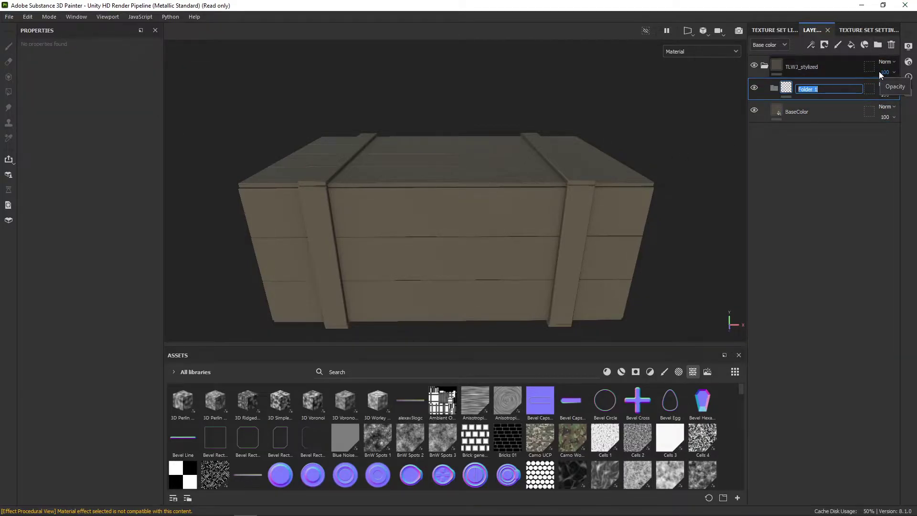
pyautogui.write('Gradient')
pyautogui.press('Return')
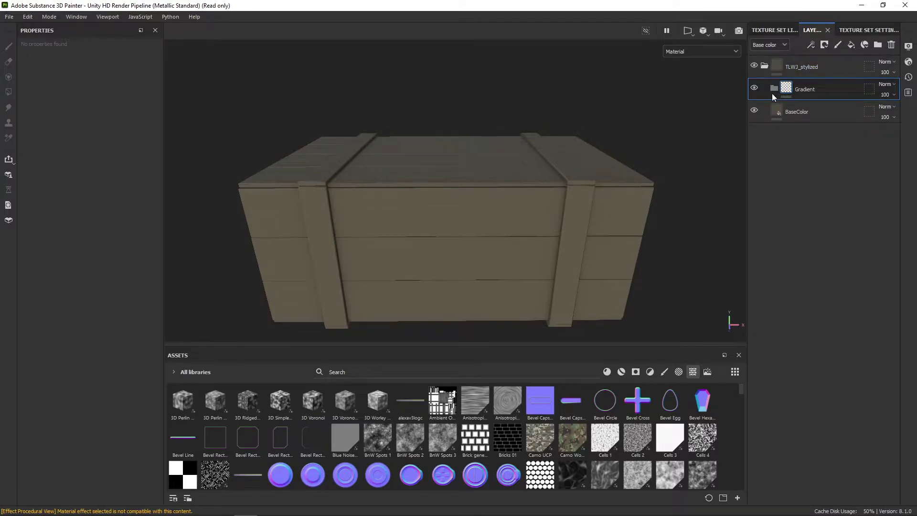
# Add a black mask to the Gradient folder and set its blending mode to Passthrough.
pyautogui.rightClick(841, 94)
pyautogui.click(809, 18)
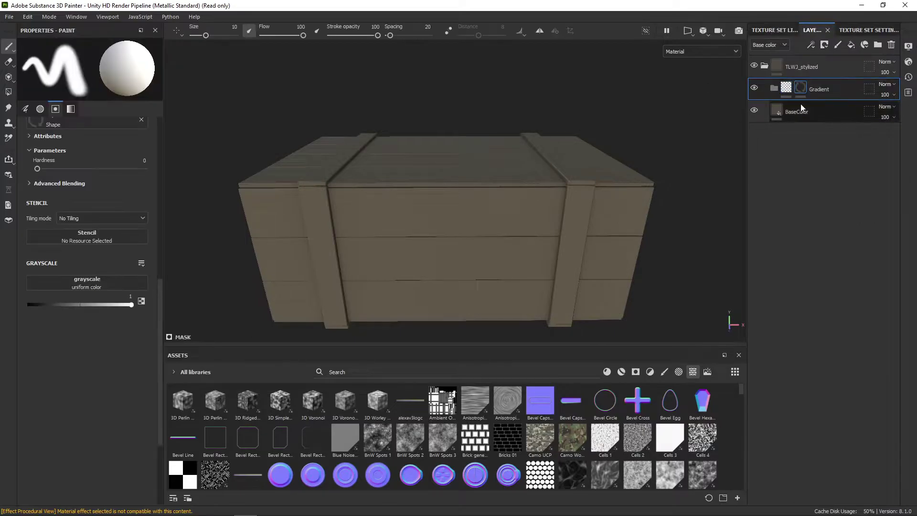
pyautogui.click(894, 84)
pyautogui.click(882, 105)
# Add a generator to the Gradient folder's mask and assign it the Position generator.
pyautogui.rightClick(797, 88)
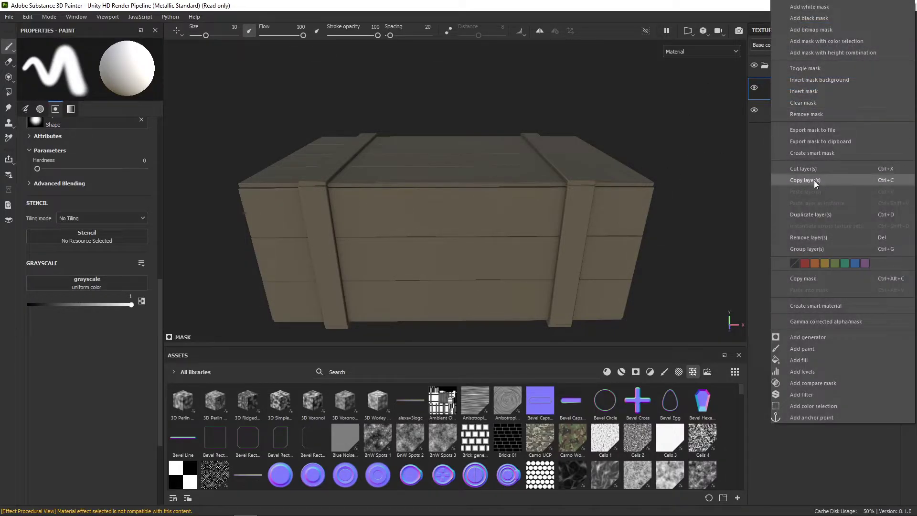
pyautogui.click(825, 336)
pyautogui.click(83, 77)
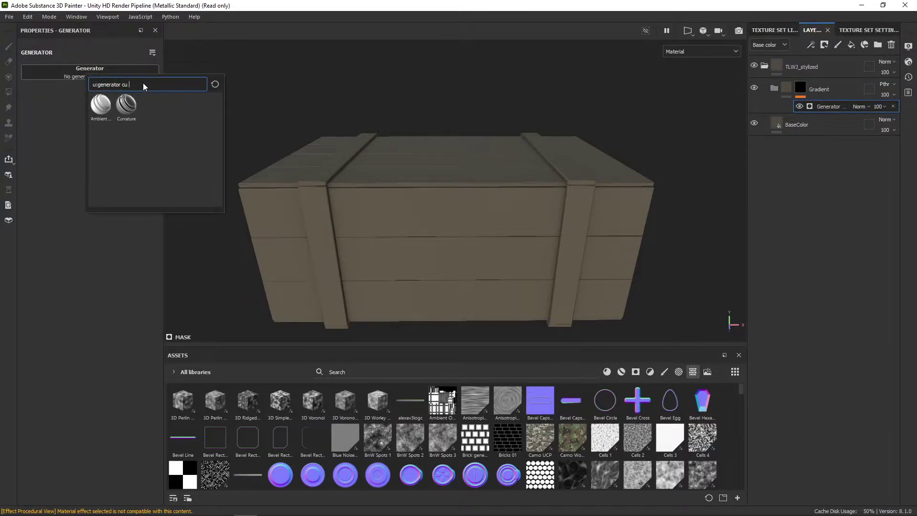
pyautogui.press('BackSpace')
pyautogui.press('BackSpace')
pyautogui.press('BackSpace')
pyautogui.write('po')
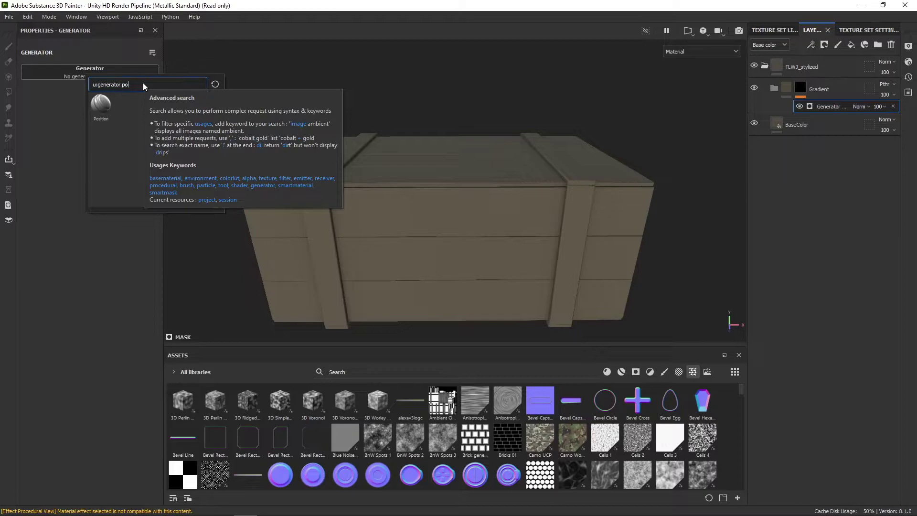
pyautogui.click(106, 104)
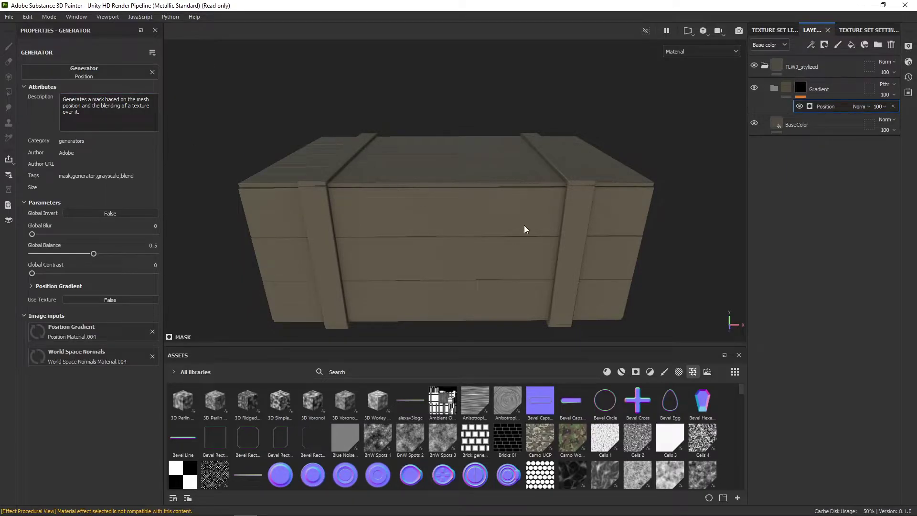
# Add the HSL Perceptive filter from the asset library as a layer inside the Gradient folder.
pyautogui.scroll(-2, 500, 240)
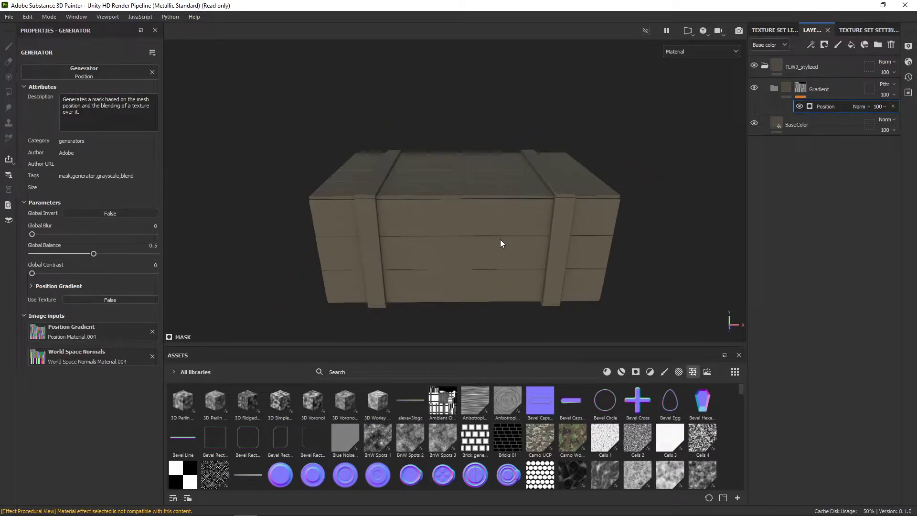
pyautogui.keyDown('alt'); pyautogui.moveTo(500, 239); pyautogui.dragTo(501, 228); pyautogui.keyUp('alt')
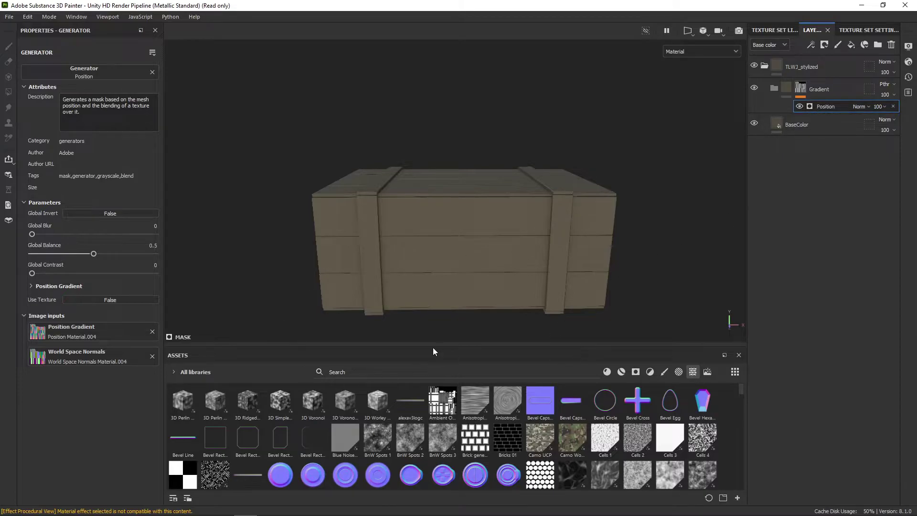
pyautogui.click(652, 372)
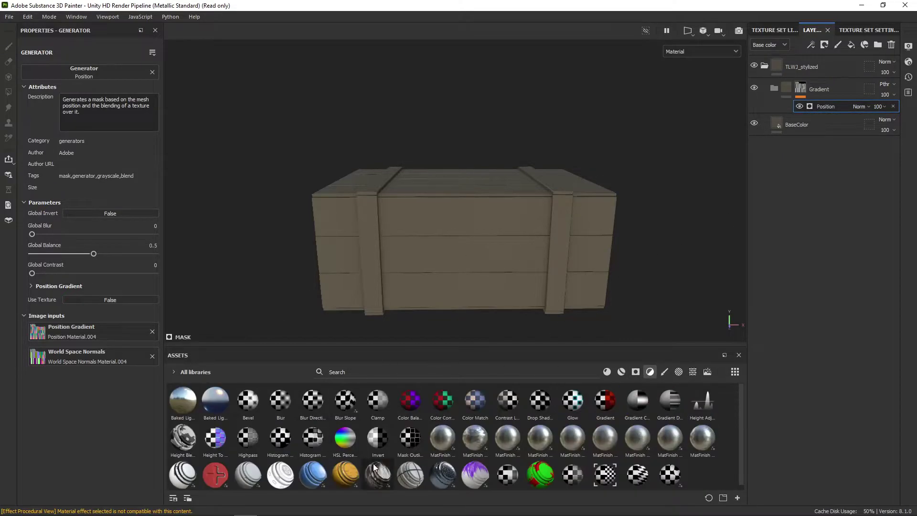
pyautogui.moveTo(345, 438); pyautogui.dragTo(830, 87)
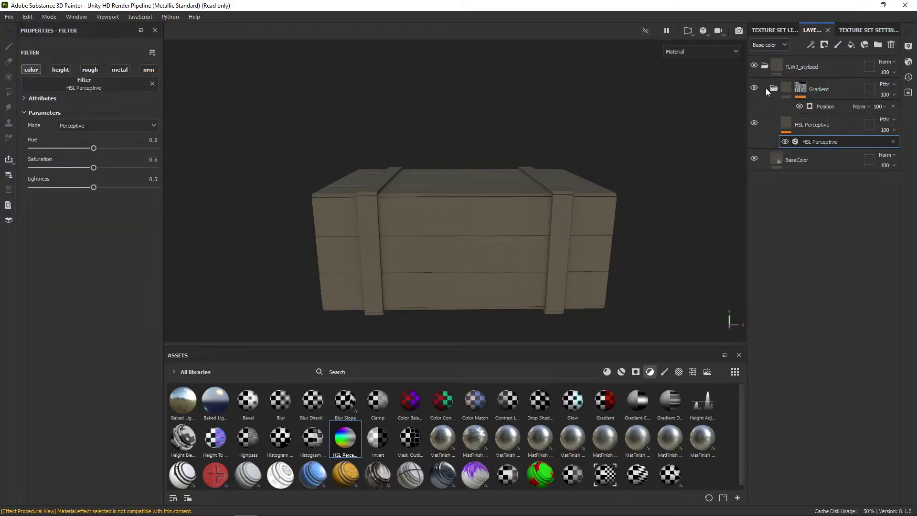
# Darken the gradient by setting the HSL Perceptive filter's lightness to 0.159.
pyautogui.scroll(3, 480, 204)
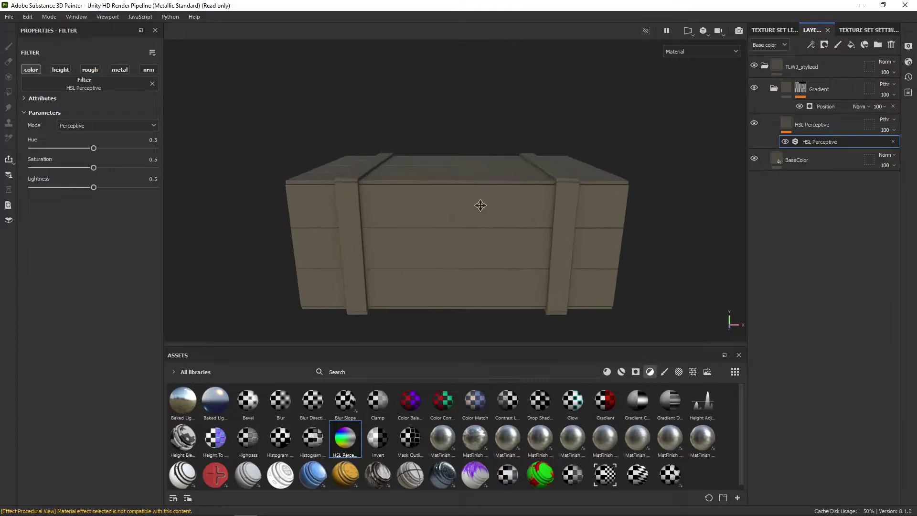
pyautogui.moveTo(94, 187); pyautogui.dragTo(60, 188)
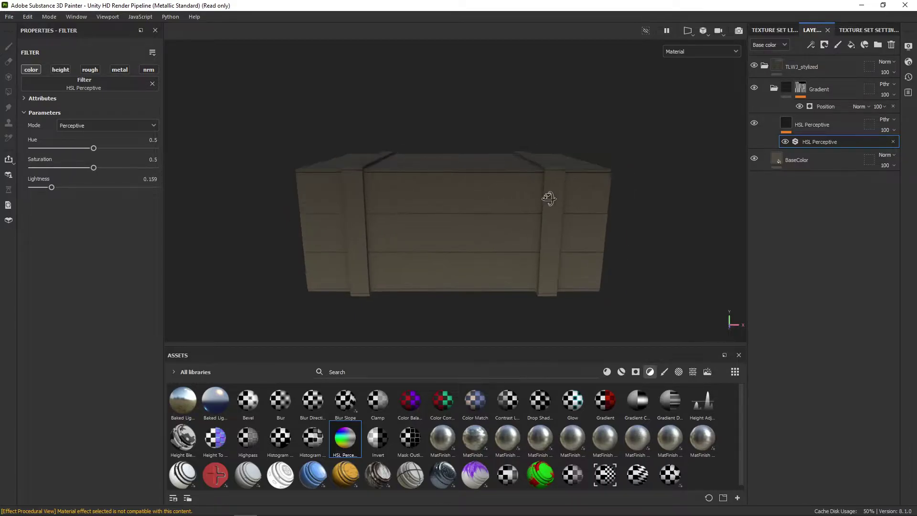
pyautogui.scroll(-2, 487, 216)
pyautogui.keyDown('alt'); pyautogui.moveTo(486, 216); pyautogui.dragTo(532, 208); pyautogui.keyUp('alt')
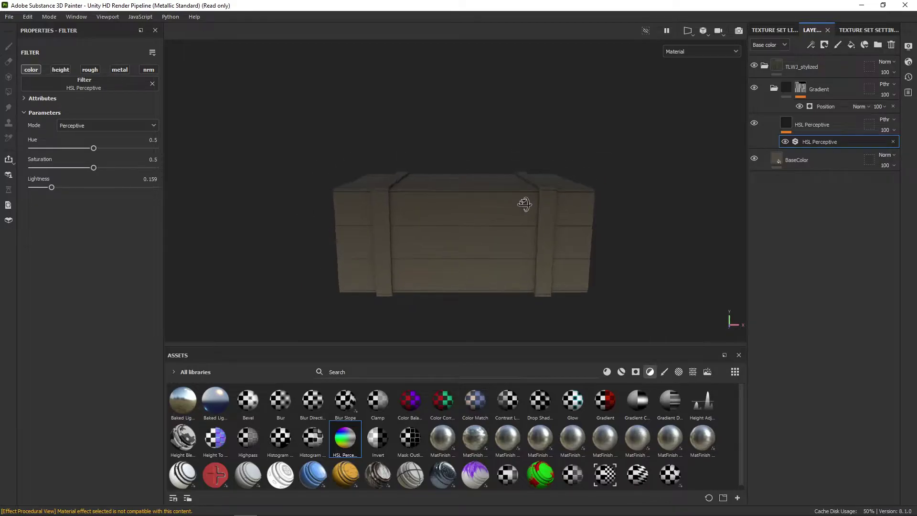
# Turn on Global Invert for the Position generator on the Gradient mask and check the gradient around the crate.
pyautogui.click(827, 105)
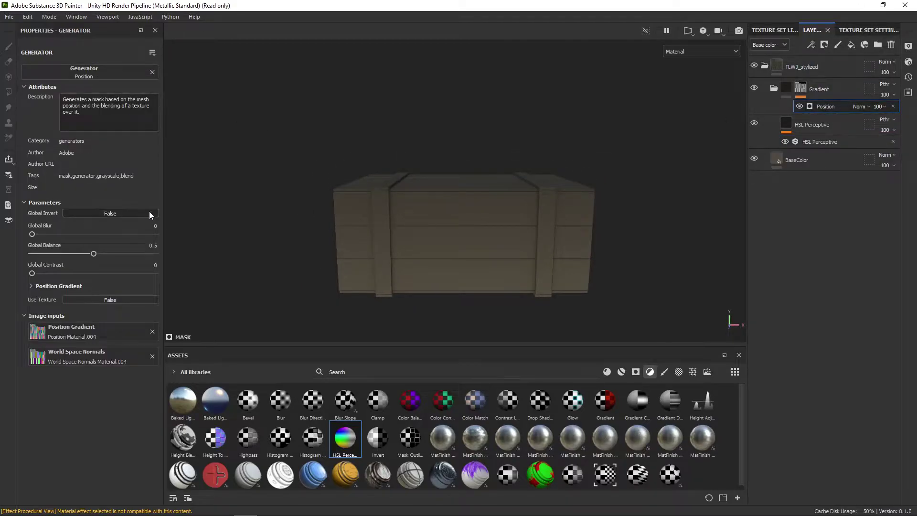
pyautogui.click(113, 215)
pyautogui.keyDown('alt'); pyautogui.moveTo(516, 252); pyautogui.dragTo(491, 243); pyautogui.keyUp('alt')
pyautogui.scroll(-1, 487, 238)
pyautogui.scroll(2, 491, 243)
pyautogui.moveTo(492, 243)
pyautogui.keyDown('alt'); pyautogui.mouseDown(button='middle')
pyautogui.moveTo(493, 231)
pyautogui.moveTo(495, 242)
pyautogui.mouseUp(button='middle'); pyautogui.keyUp('alt')
pyautogui.keyDown('alt'); pyautogui.moveTo(495, 245); pyautogui.dragTo(509, 214); pyautogui.keyUp('alt')
pyautogui.rightClick(490, 228)
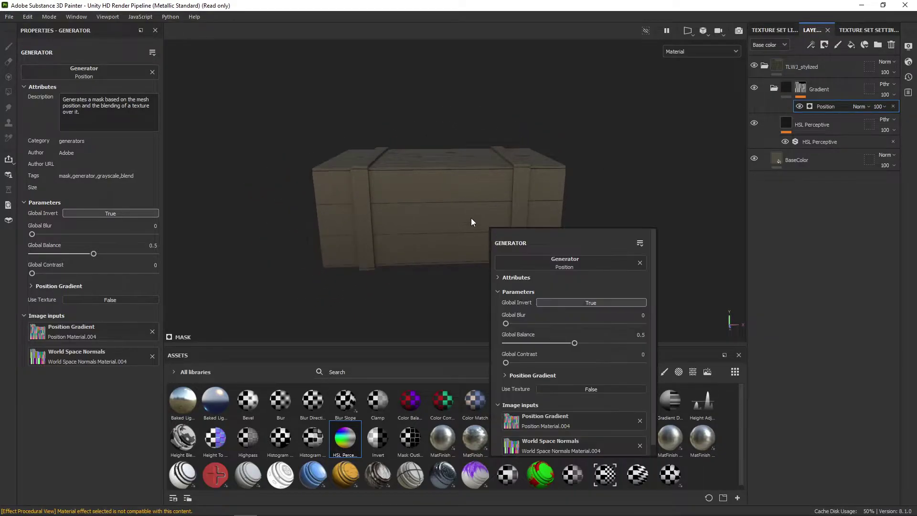
pyautogui.click(496, 197)
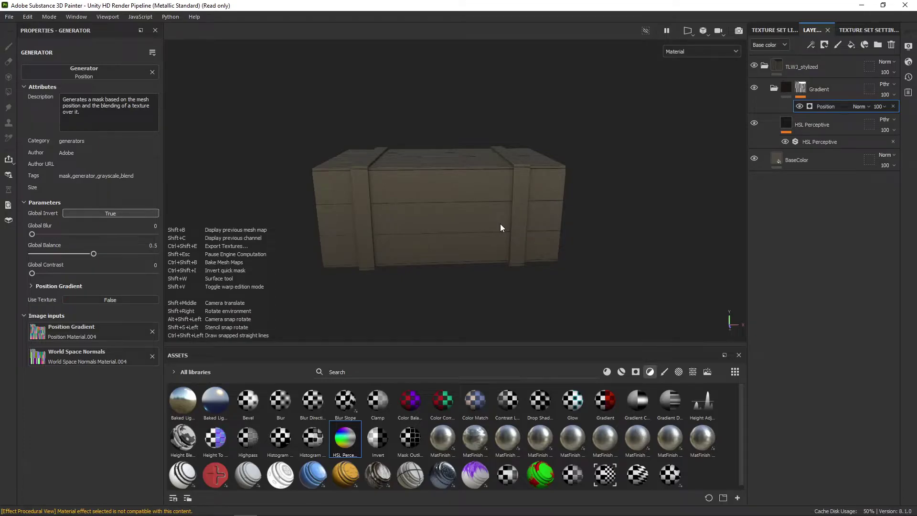
# Examine the gradient on the crate's front, top and end under rotated environment lighting.
pyautogui.keyDown('shift'); pyautogui.moveTo(500, 224); pyautogui.dragTo(424, 237, button='right'); pyautogui.keyUp('shift')
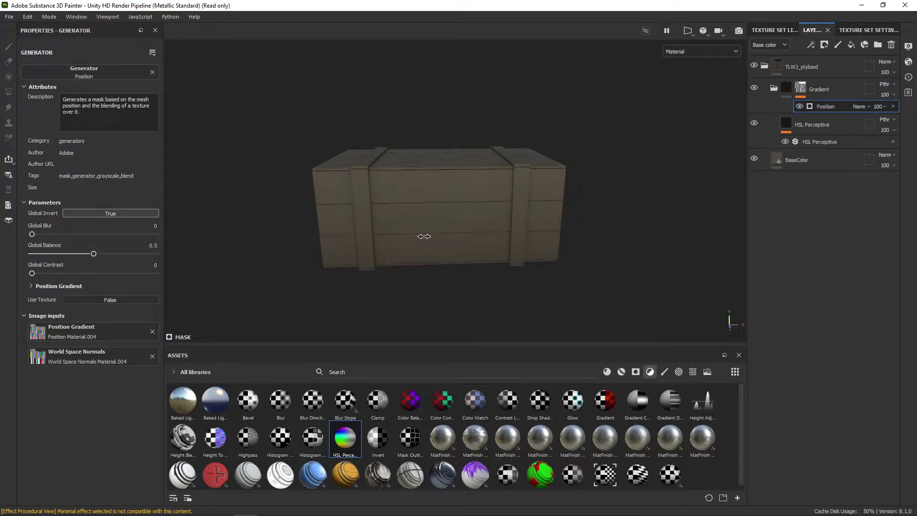
pyautogui.moveTo(454, 239); pyautogui.dragTo(484, 241, button='middle')
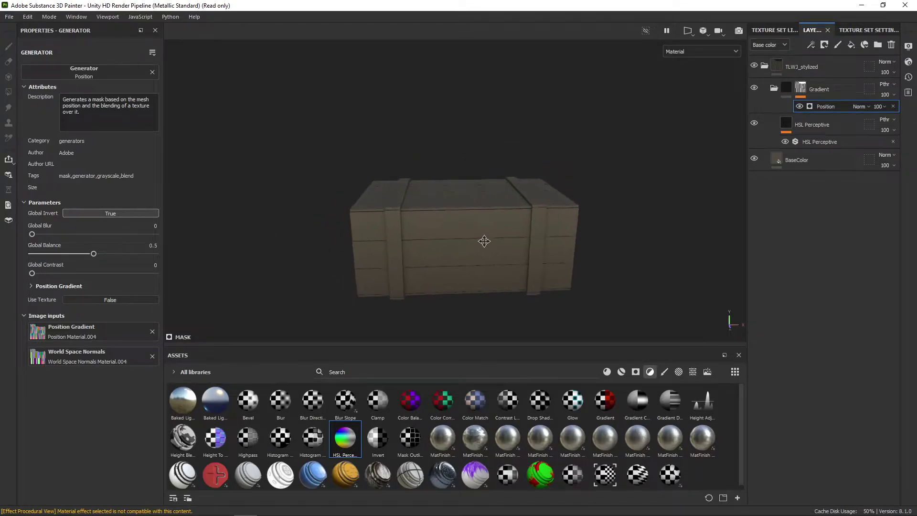
pyautogui.keyDown('alt'); pyautogui.moveTo(484, 241); pyautogui.dragTo(476, 247); pyautogui.keyUp('alt')
pyautogui.moveTo(478, 255); pyautogui.dragTo(500, 231, button='middle')
pyautogui.moveTo(500, 231)
pyautogui.keyDown('shift'); pyautogui.mouseDown(button='right')
pyautogui.moveTo(446, 228)
pyautogui.moveTo(494, 227)
pyautogui.moveTo(516, 198)
pyautogui.moveTo(508, 250)
pyautogui.moveTo(497, 236)
pyautogui.moveTo(478, 236)
pyautogui.moveTo(490, 233)
pyautogui.mouseUp(button='right'); pyautogui.keyUp('shift')
pyautogui.keyDown('alt'); pyautogui.moveTo(592, 221); pyautogui.dragTo(442, 210); pyautogui.keyUp('alt')
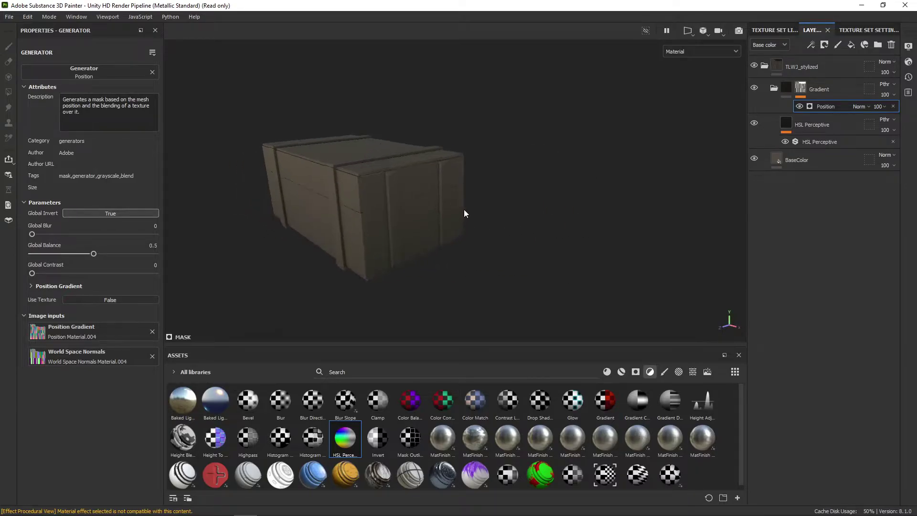
pyautogui.keyDown('alt'); pyautogui.moveTo(464, 210); pyautogui.dragTo(506, 205, button='middle'); pyautogui.keyUp('alt')
pyautogui.moveTo(497, 226)
pyautogui.keyDown('shift'); pyautogui.mouseDown(button='right')
pyautogui.moveTo(475, 232)
pyautogui.moveTo(497, 232)
pyautogui.mouseUp(button='right'); pyautogui.keyUp('shift')
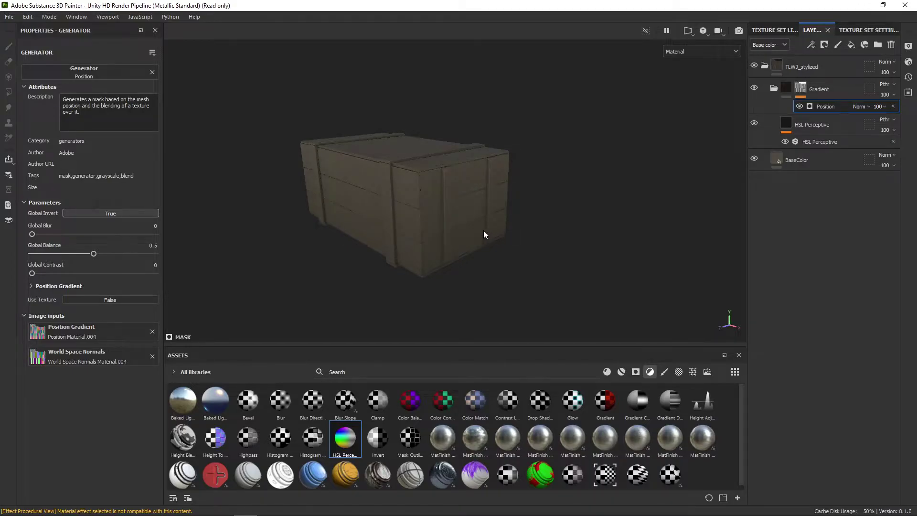
pyautogui.moveTo(484, 235)
pyautogui.keyDown('alt'); pyautogui.mouseDown()
pyautogui.moveTo(494, 223)
pyautogui.moveTo(479, 217)
pyautogui.moveTo(488, 209)
pyautogui.moveTo(493, 221)
pyautogui.mouseUp(); pyautogui.keyUp('alt')
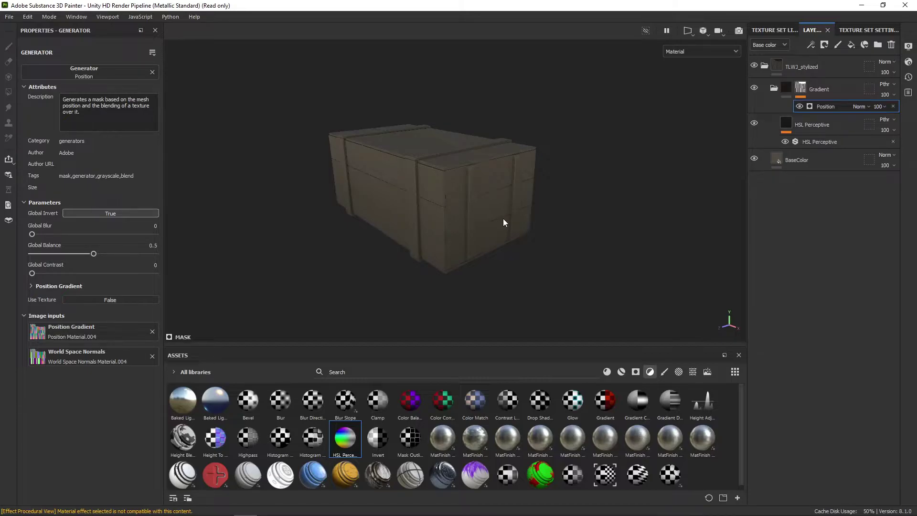
pyautogui.keyDown('alt'); pyautogui.moveTo(497, 225); pyautogui.dragTo(588, 219); pyautogui.keyUp('alt')
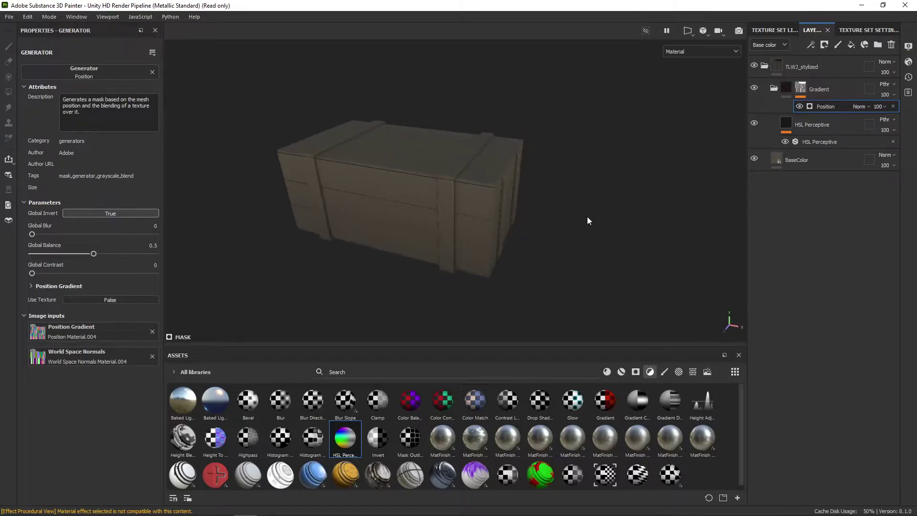
# Set the lightness of the HSL Perceptive filter in the Gradient folder to 0.253 and check the crate.
pyautogui.click(755, 89)
pyautogui.click(755, 88)
pyautogui.click(824, 142)
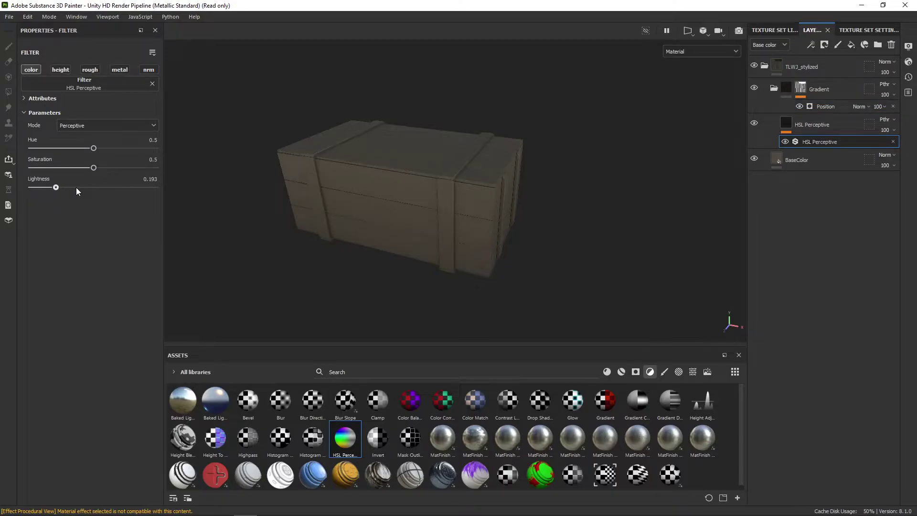
pyautogui.moveTo(56, 188)
pyautogui.mouseDown()
pyautogui.moveTo(76, 187)
pyautogui.moveTo(63, 186)
pyautogui.mouseUp()
pyautogui.keyDown('alt'); pyautogui.moveTo(501, 202); pyautogui.dragTo(432, 190); pyautogui.keyUp('alt')
pyautogui.keyDown('alt'); pyautogui.moveTo(426, 190); pyautogui.dragTo(562, 188, button='middle'); pyautogui.keyUp('alt')
pyautogui.keyDown('alt'); pyautogui.moveTo(562, 192); pyautogui.dragTo(521, 196); pyautogui.keyUp('alt')
# Compare the front of the crate with the Gradient folder hidden and shown.
pyautogui.click(754, 88)
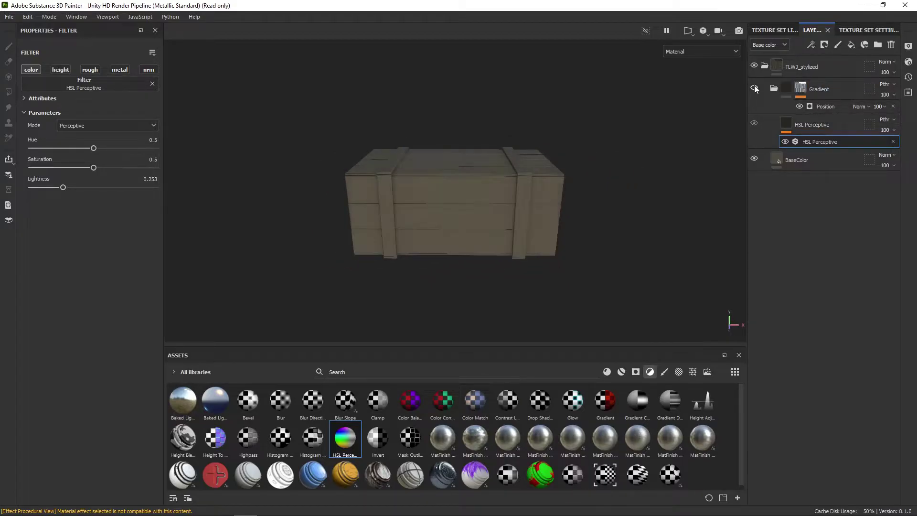
pyautogui.click(755, 88)
pyautogui.click(755, 88)
pyautogui.click(754, 88)
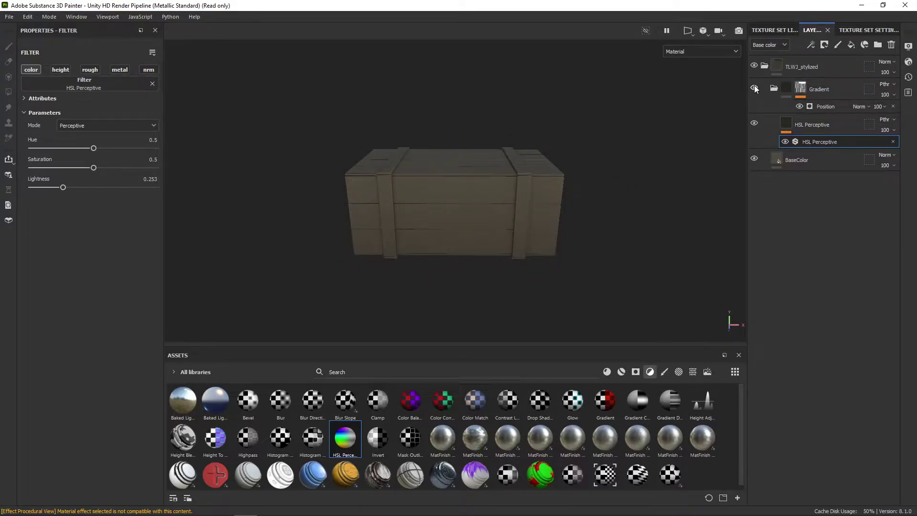
pyautogui.click(754, 88)
pyautogui.click(755, 88)
pyautogui.click(755, 88)
pyautogui.click(755, 88)
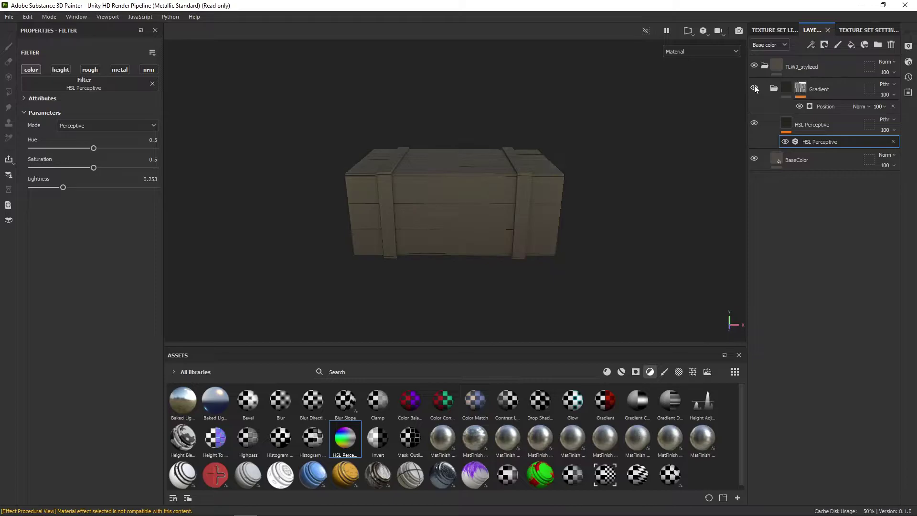
# Raise the Global Balance of the Gradient mask's Position generator to 0.55 and check the front planks up close.
pyautogui.click(821, 106)
pyautogui.moveTo(93, 250)
pyautogui.mouseDown()
pyautogui.moveTo(112, 253)
pyautogui.moveTo(65, 253)
pyautogui.moveTo(118, 254)
pyautogui.moveTo(101, 255)
pyautogui.mouseUp()
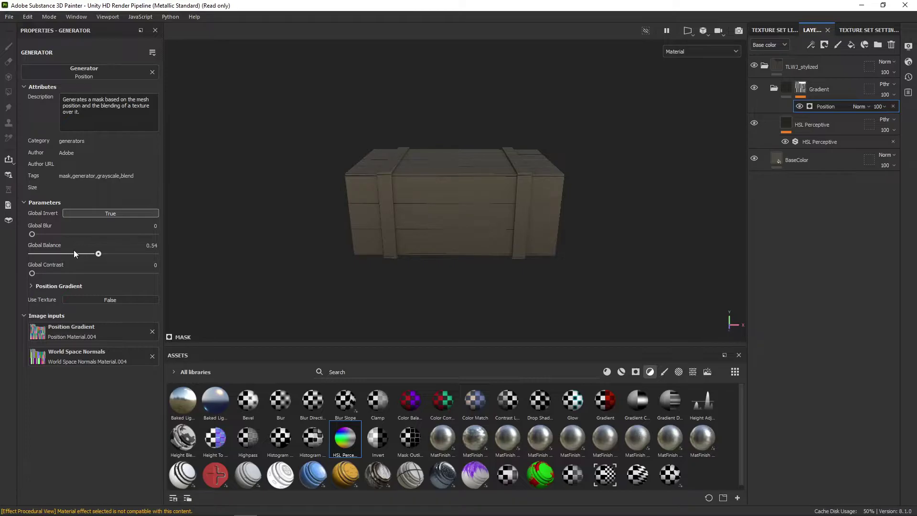
pyautogui.scroll(5, 434, 224)
pyautogui.keyDown('alt'); pyautogui.moveTo(434, 224); pyautogui.dragTo(424, 225, button='middle'); pyautogui.keyUp('alt')
pyautogui.keyDown('alt'); pyautogui.moveTo(424, 225); pyautogui.dragTo(439, 215); pyautogui.keyUp('alt')
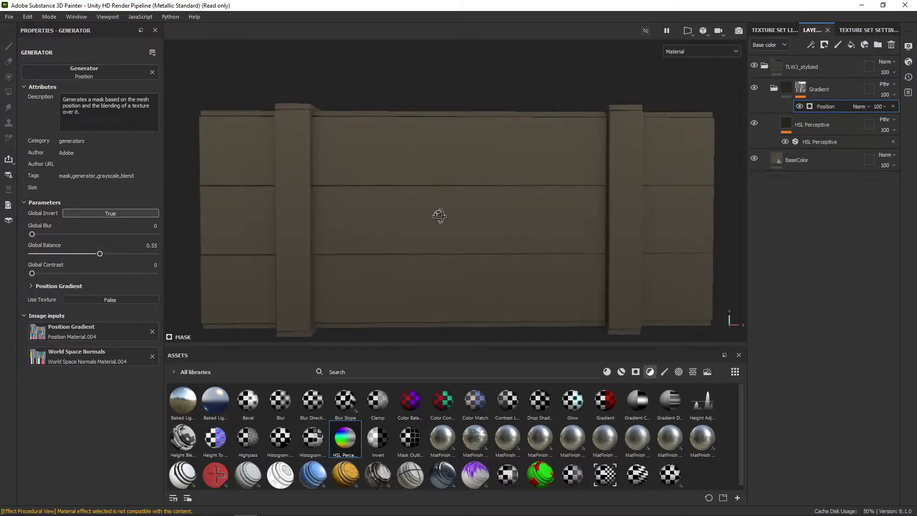
pyautogui.keyDown('alt'); pyautogui.moveTo(435, 228); pyautogui.dragTo(451, 216, button='middle'); pyautogui.keyUp('alt')
pyautogui.scroll(-3, 452, 216)
pyautogui.keyDown('alt'); pyautogui.moveTo(453, 214); pyautogui.dragTo(458, 163); pyautogui.keyUp('alt')
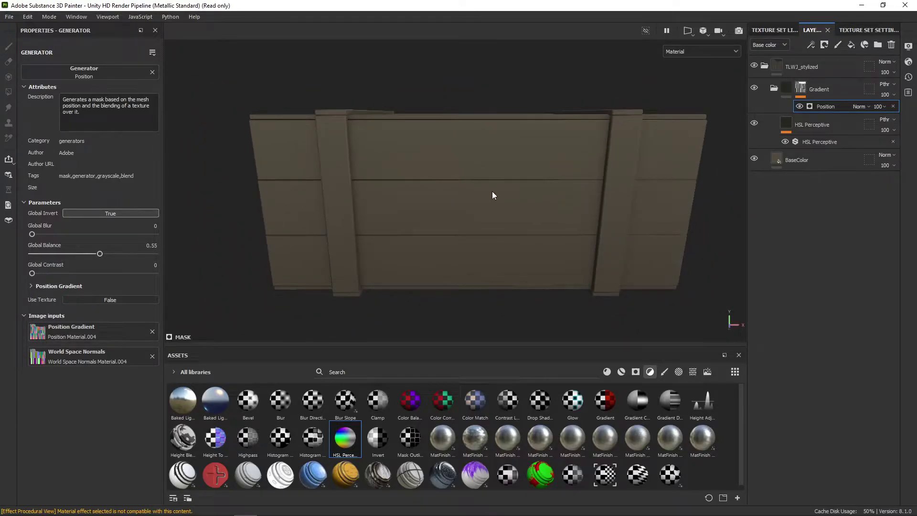
# Set the Position generator's Global Balance to 0.57 and compare the crate with the Gradient folder hidden and shown.
pyautogui.moveTo(101, 254)
pyautogui.mouseDown()
pyautogui.moveTo(110, 251)
pyautogui.moveTo(101, 253)
pyautogui.mouseUp()
pyautogui.scroll(-5, 468, 208)
pyautogui.keyDown('alt'); pyautogui.moveTo(443, 224); pyautogui.dragTo(446, 213); pyautogui.keyUp('alt')
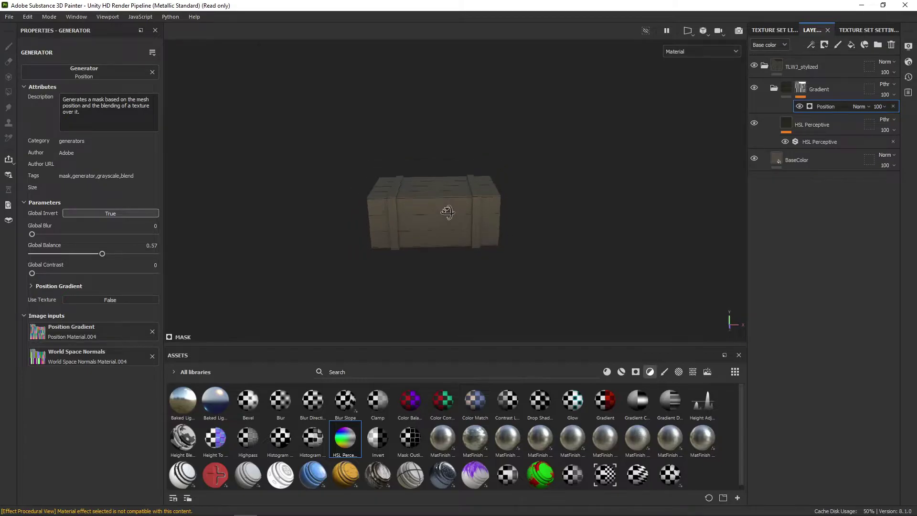
pyautogui.keyDown('alt'); pyautogui.moveTo(446, 214); pyautogui.dragTo(475, 213, button='middle'); pyautogui.keyUp('alt')
pyautogui.scroll(1, 475, 213)
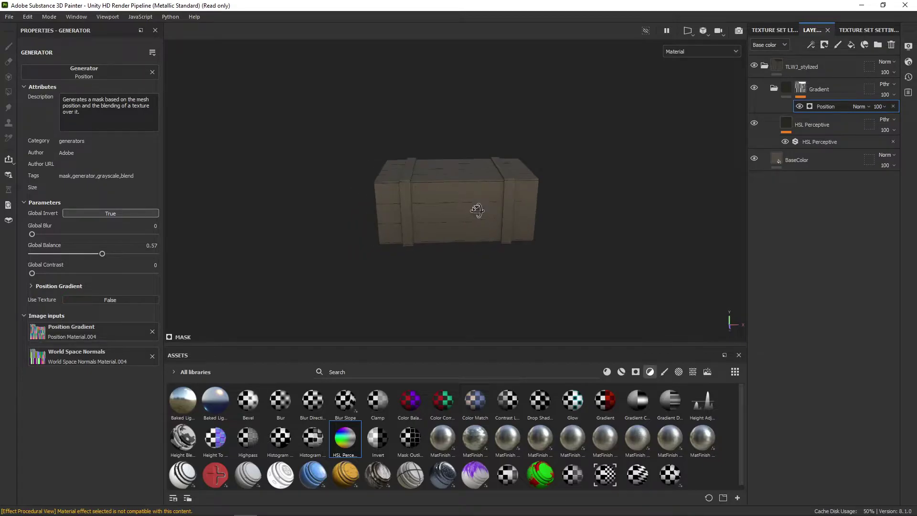
pyautogui.click(755, 89)
pyautogui.click(755, 89)
pyautogui.click(754, 88)
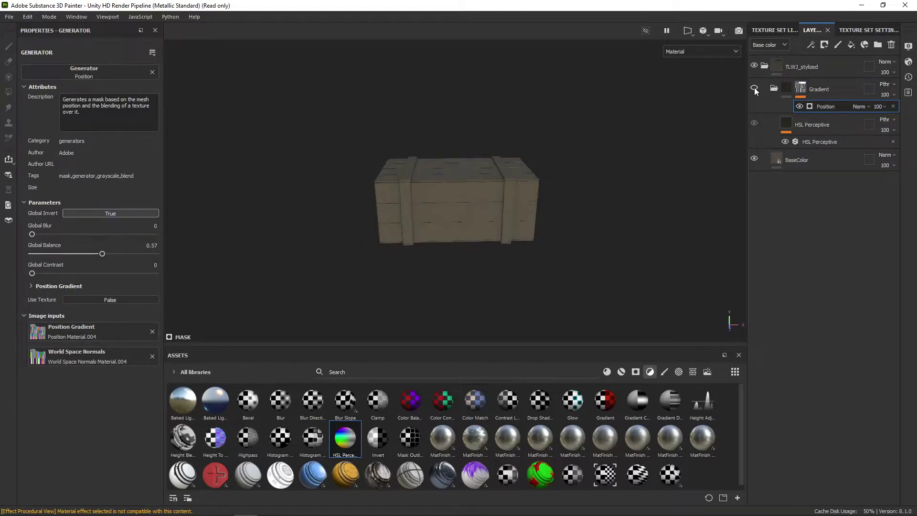
pyautogui.click(755, 89)
# Set the Position generator's Global Balance to 0.7 and compare the crate with and without the Gradient folder.
pyautogui.moveTo(105, 255); pyautogui.dragTo(122, 254)
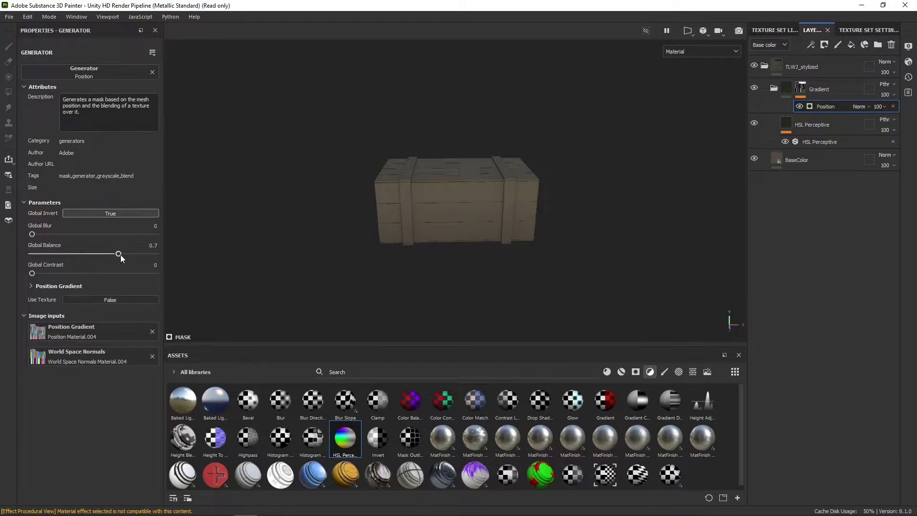
pyautogui.click(755, 89)
pyautogui.click(755, 90)
pyautogui.click(755, 90)
pyautogui.click(755, 89)
pyautogui.click(756, 89)
pyautogui.click(755, 90)
# Examine the gradient on the crate's end and front with the Gradient folder switched off and on.
pyautogui.moveTo(586, 213)
pyautogui.keyDown('alt'); pyautogui.mouseDown()
pyautogui.moveTo(451, 213)
pyautogui.moveTo(592, 200)
pyautogui.mouseUp(); pyautogui.keyUp('alt')
pyautogui.scroll(3, 463, 216)
pyautogui.keyDown('alt'); pyautogui.moveTo(478, 222); pyautogui.dragTo(486, 243, button='middle'); pyautogui.keyUp('alt')
pyautogui.keyDown('alt'); pyautogui.moveTo(486, 247); pyautogui.dragTo(485, 230); pyautogui.keyUp('alt')
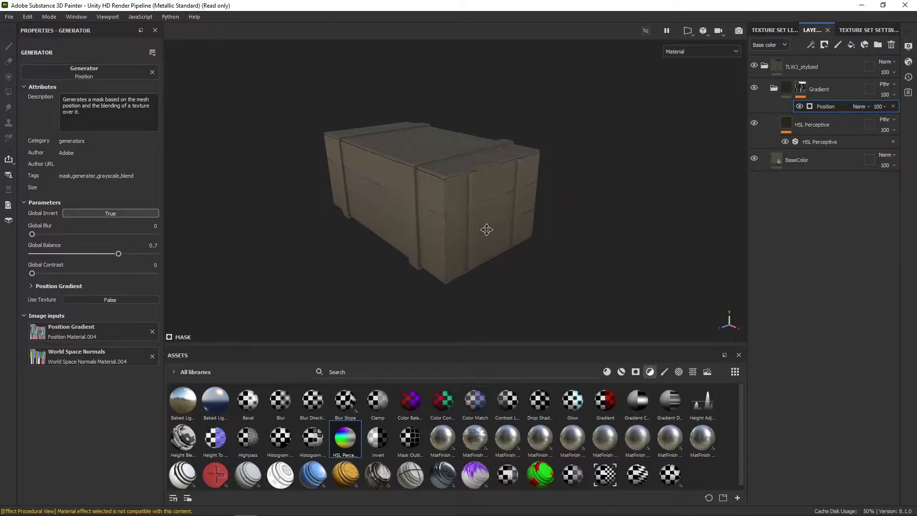
pyautogui.click(755, 90)
pyautogui.click(755, 90)
pyautogui.click(755, 90)
pyautogui.click(755, 90)
pyautogui.moveTo(478, 215)
pyautogui.keyDown('alt'); pyautogui.mouseDown()
pyautogui.moveTo(449, 209)
pyautogui.moveTo(520, 231)
pyautogui.moveTo(486, 225)
pyautogui.mouseUp(); pyautogui.keyUp('alt')
pyautogui.scroll(1, 486, 225)
pyautogui.keyDown('alt'); pyautogui.moveTo(484, 217); pyautogui.dragTo(485, 254, button='middle'); pyautogui.keyUp('alt')
pyautogui.keyDown('alt'); pyautogui.moveTo(484, 254); pyautogui.dragTo(484, 237); pyautogui.keyUp('alt')
pyautogui.scroll(1, 488, 242)
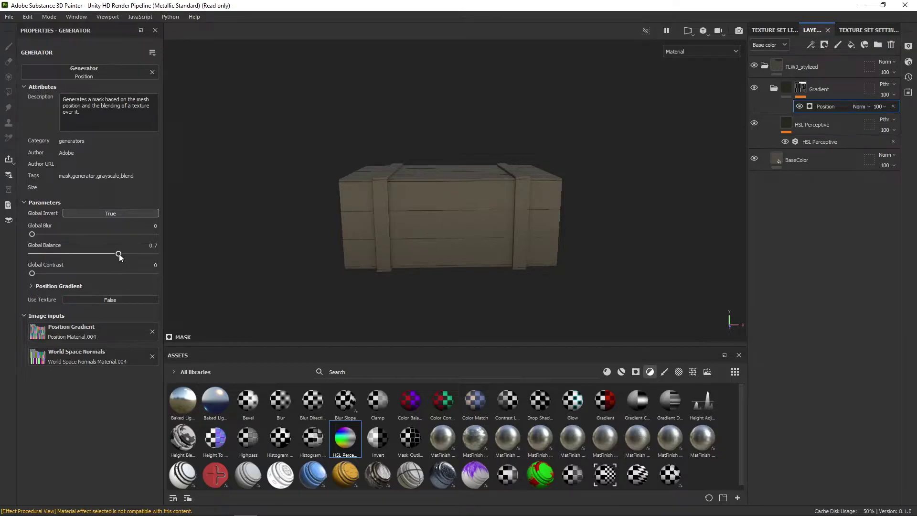
# Compare the gradient's effect on the crate from afar and up close by hiding and showing the Gradient folder.
pyautogui.moveTo(118, 254)
pyautogui.mouseDown()
pyautogui.moveTo(89, 254)
pyautogui.moveTo(119, 253)
pyautogui.mouseUp()
pyautogui.scroll(-3, 430, 229)
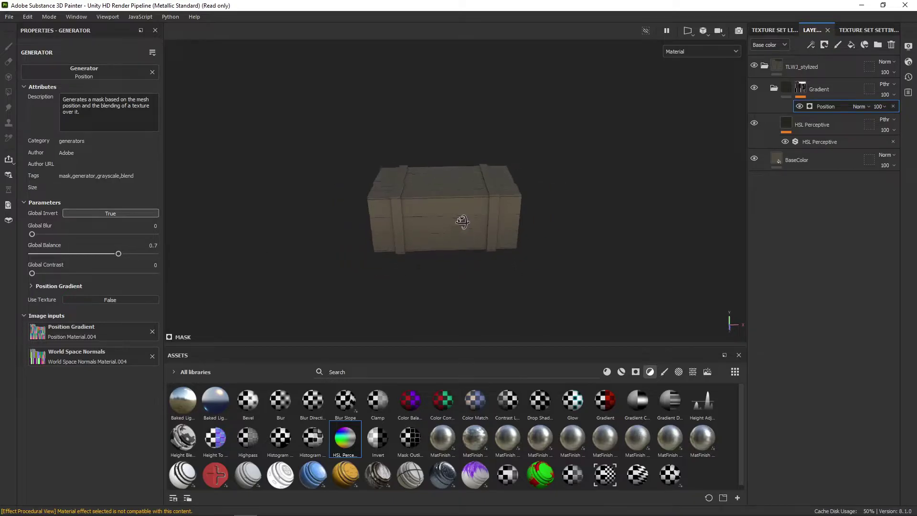
pyautogui.click(755, 88)
pyautogui.click(754, 88)
pyautogui.click(754, 88)
pyautogui.click(754, 88)
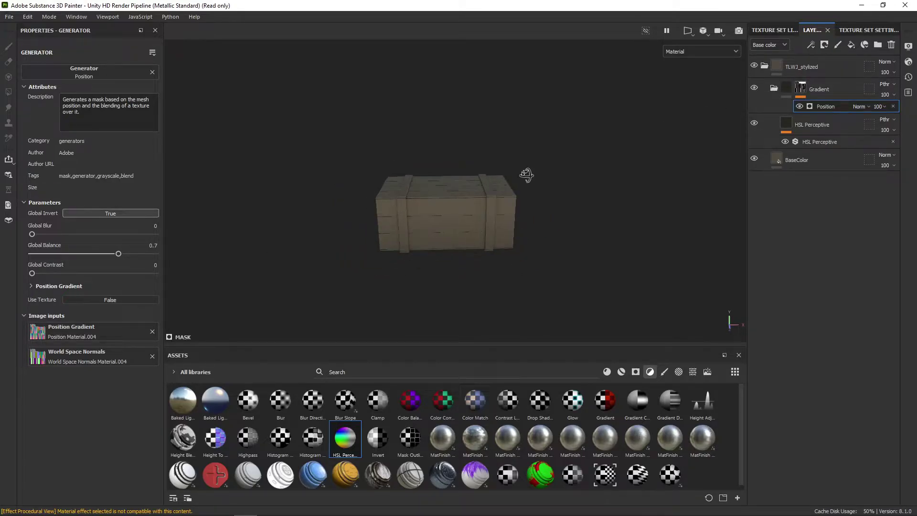
pyautogui.scroll(2, 501, 191)
pyautogui.moveTo(526, 174)
pyautogui.keyDown('alt'); pyautogui.mouseDown()
pyautogui.moveTo(501, 191)
pyautogui.moveTo(537, 208)
pyautogui.moveTo(514, 220)
pyautogui.moveTo(531, 191)
pyautogui.mouseUp(); pyautogui.keyUp('alt')
pyautogui.click(754, 89)
pyautogui.click(754, 89)
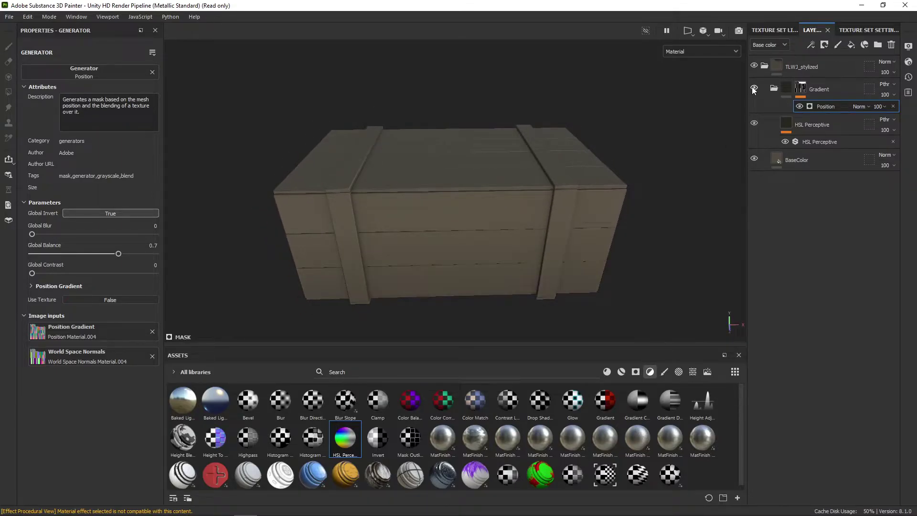
pyautogui.click(754, 89)
pyautogui.click(754, 89)
pyautogui.scroll(-2, 555, 189)
pyautogui.moveTo(533, 205)
pyautogui.keyDown('alt'); pyautogui.mouseDown()
pyautogui.moveTo(533, 221)
pyautogui.moveTo(528, 199)
pyautogui.mouseUp(); pyautogui.keyUp('alt')
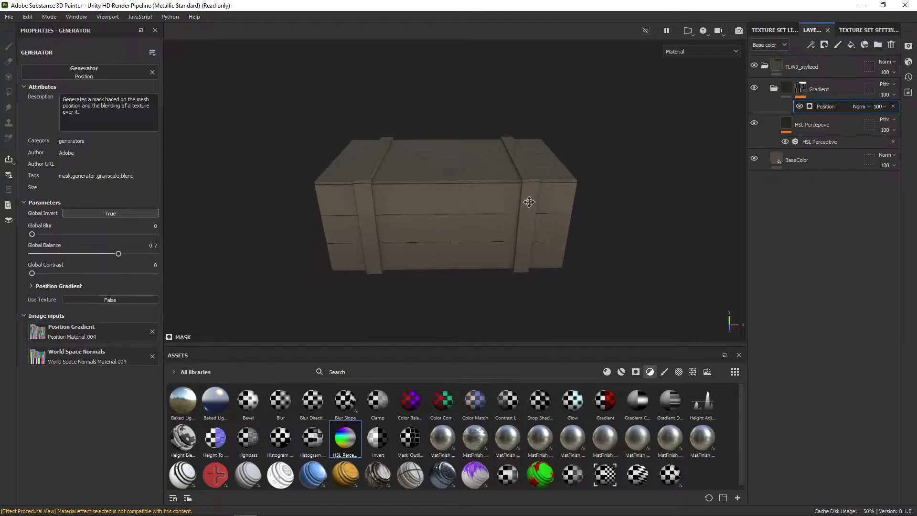
# Collapse the Gradient folder in the layer stack and review the crate.
pyautogui.click(774, 90)
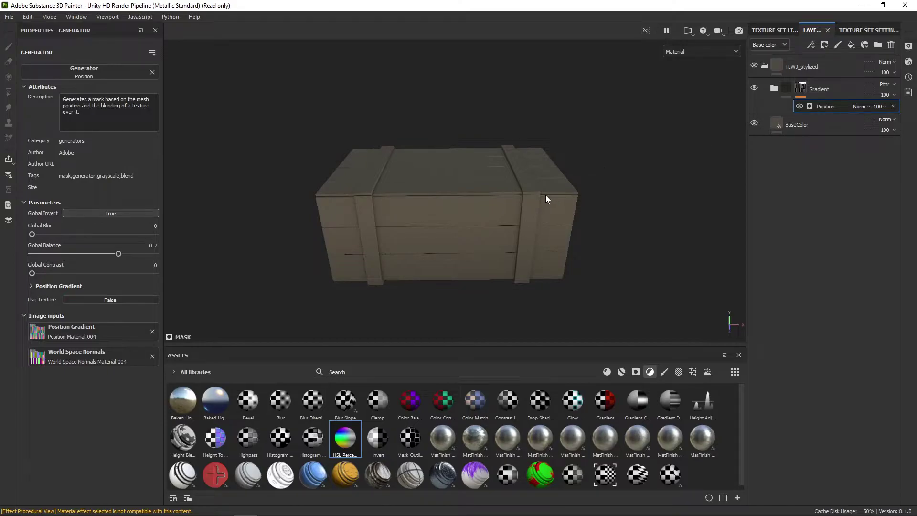
pyautogui.moveTo(556, 184)
pyautogui.keyDown('alt'); pyautogui.mouseDown()
pyautogui.moveTo(543, 188)
pyautogui.moveTo(562, 184)
pyautogui.mouseUp(); pyautogui.keyUp('alt')
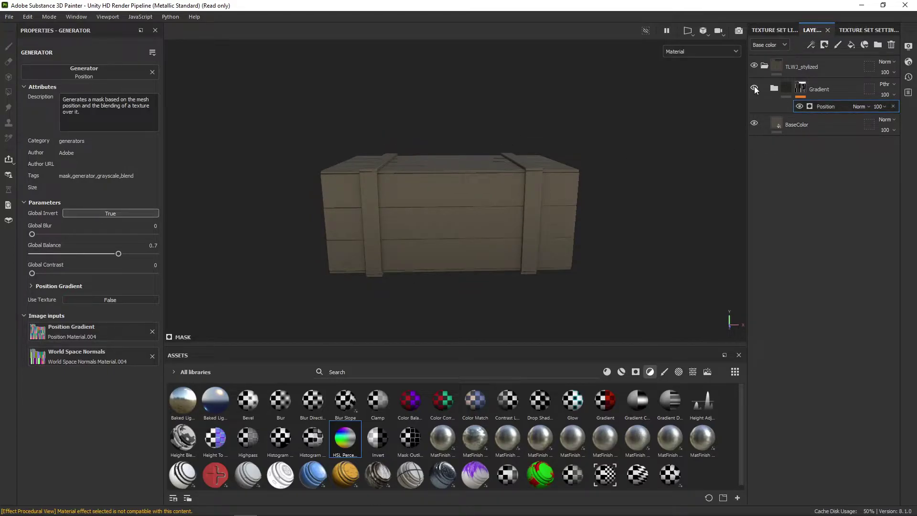
pyautogui.keyDown('alt'); pyautogui.moveTo(553, 164); pyautogui.dragTo(523, 194); pyautogui.keyUp('alt')
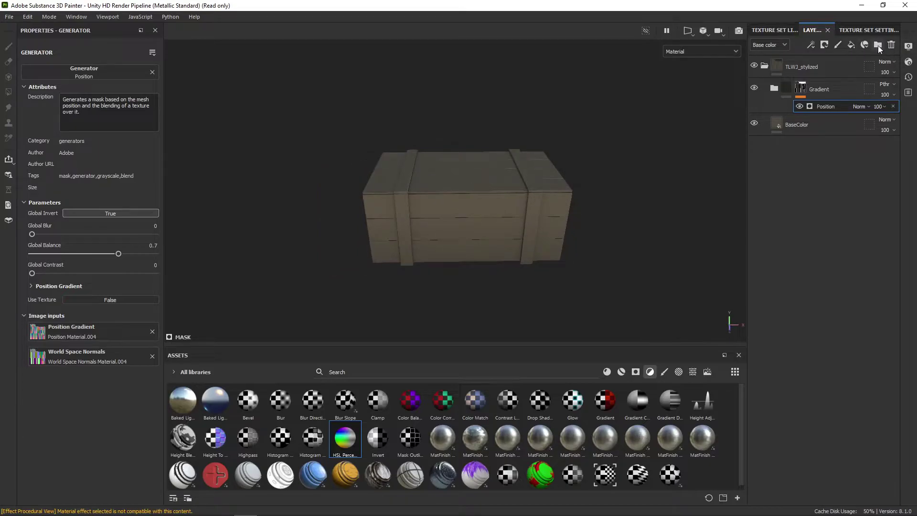
# Add a new folder above the Gradient folder and name it AmbientOcl.
pyautogui.click(829, 92)
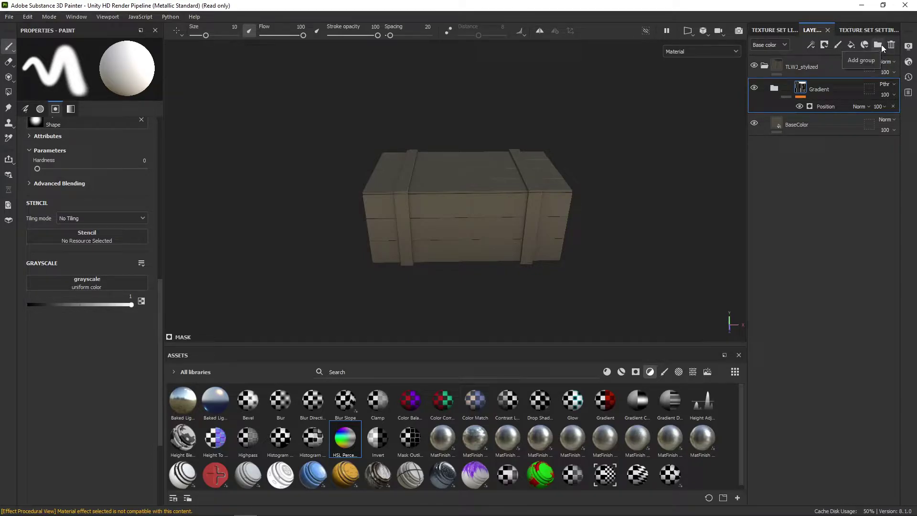
pyautogui.keyDown('alt'); pyautogui.moveTo(617, 156); pyautogui.dragTo(601, 161, button='middle'); pyautogui.keyUp('alt')
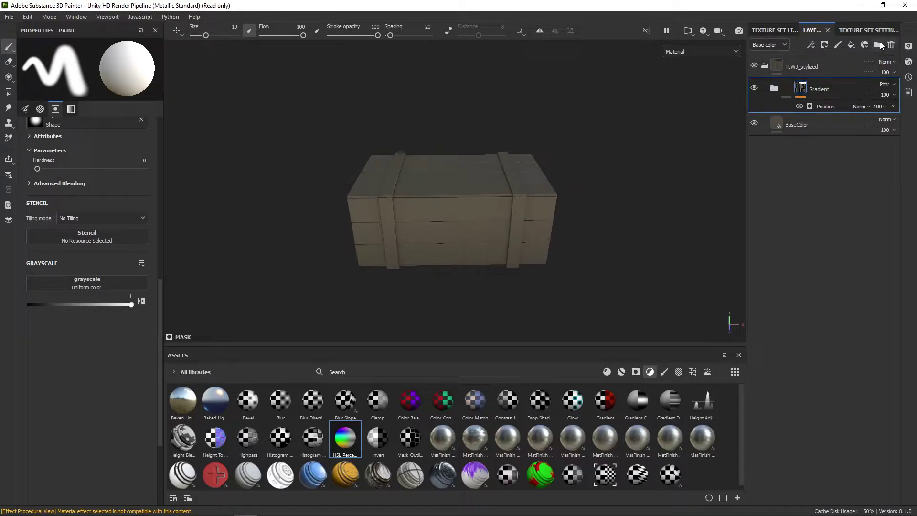
pyautogui.click(879, 44)
pyautogui.doubleClick(812, 90)
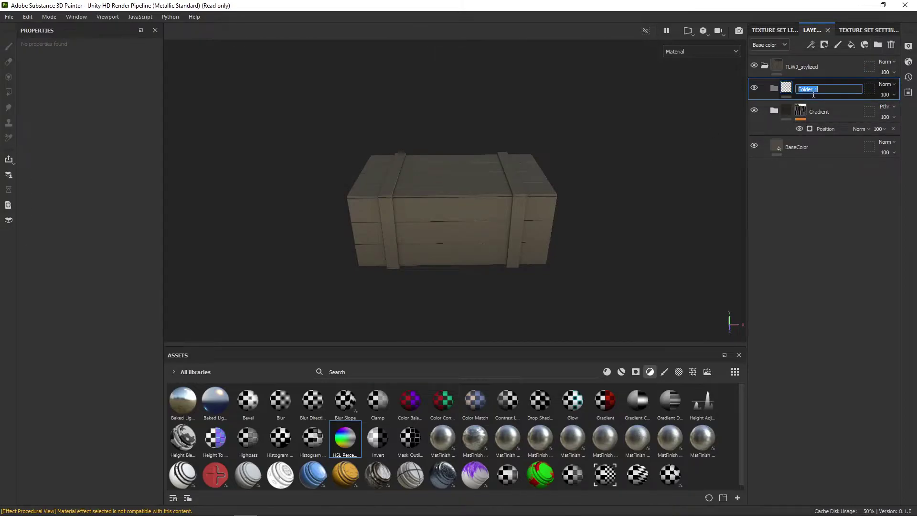
pyautogui.write('Abi')
pyautogui.write('bient')
pyautogui.write('Ocl')
pyautogui.press('Return')
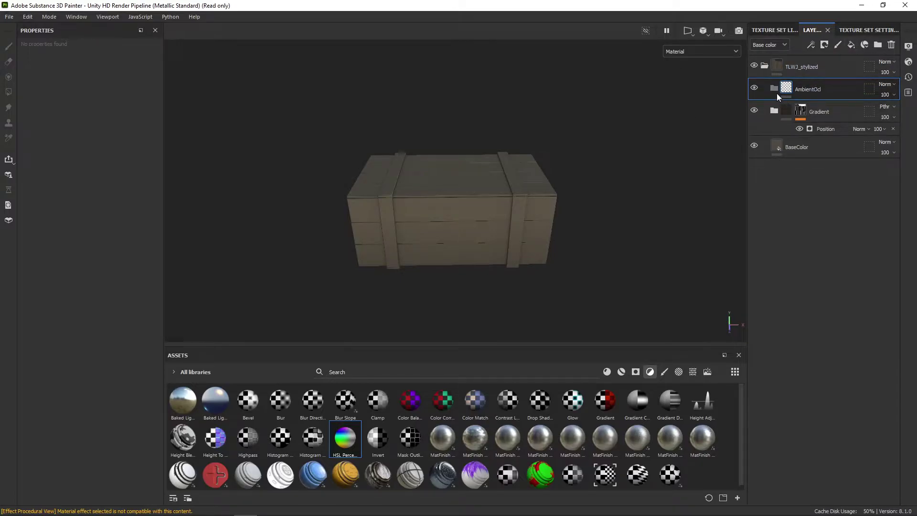
# Add a black mask to the AmbientOcl folder.
pyautogui.rightClick(847, 88)
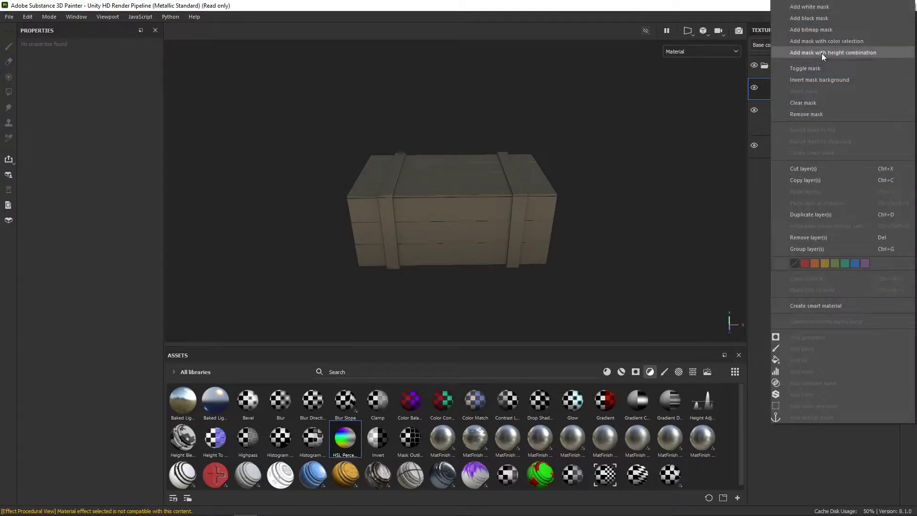
pyautogui.click(837, 19)
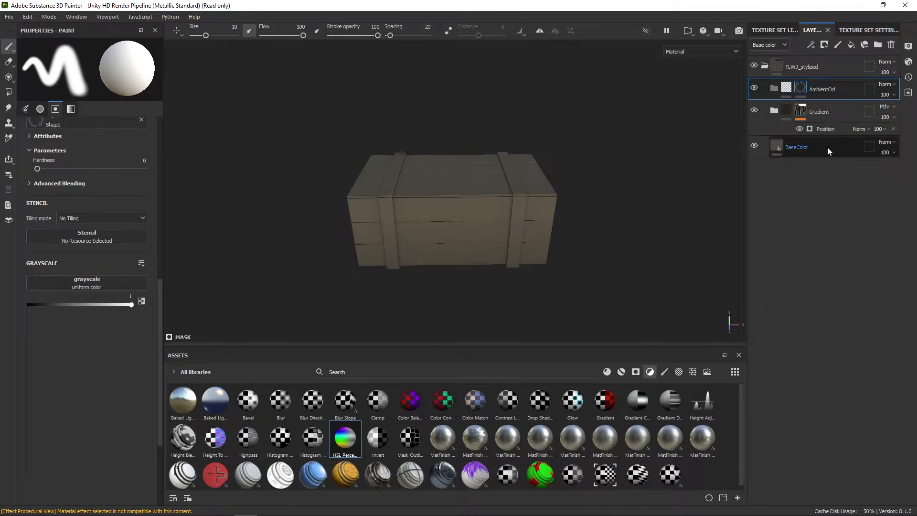
pyautogui.scroll(3, 154, 189)
# Add an Ambient Occlusion generator to the AmbientOcl folder's black mask.
pyautogui.rightClick(839, 87)
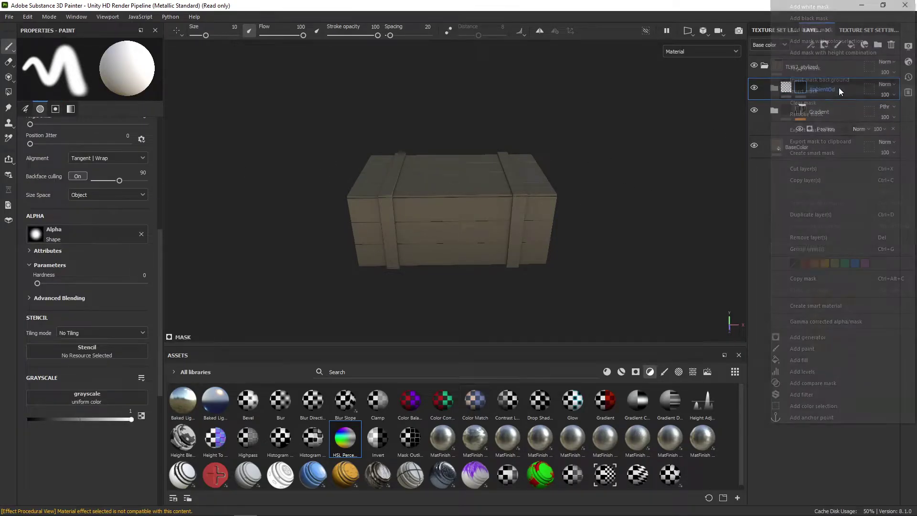
pyautogui.click(815, 338)
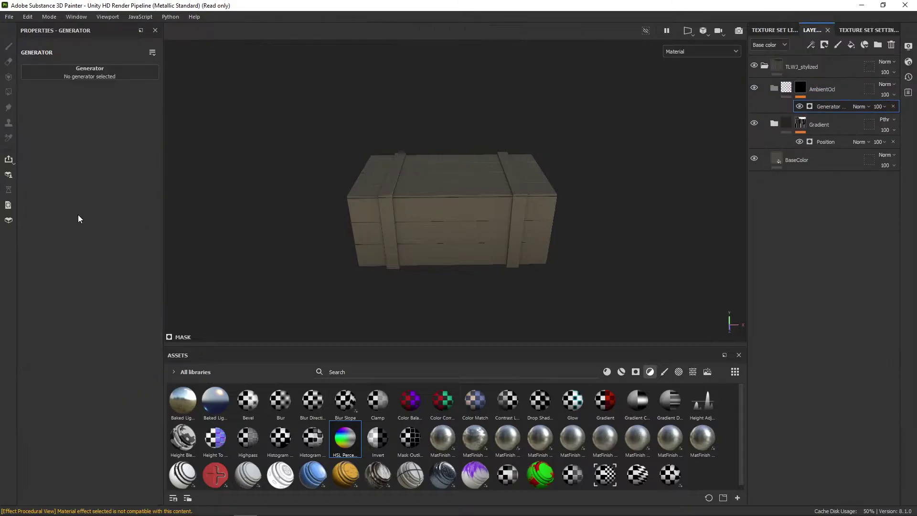
pyautogui.click(93, 85)
pyautogui.write('po')
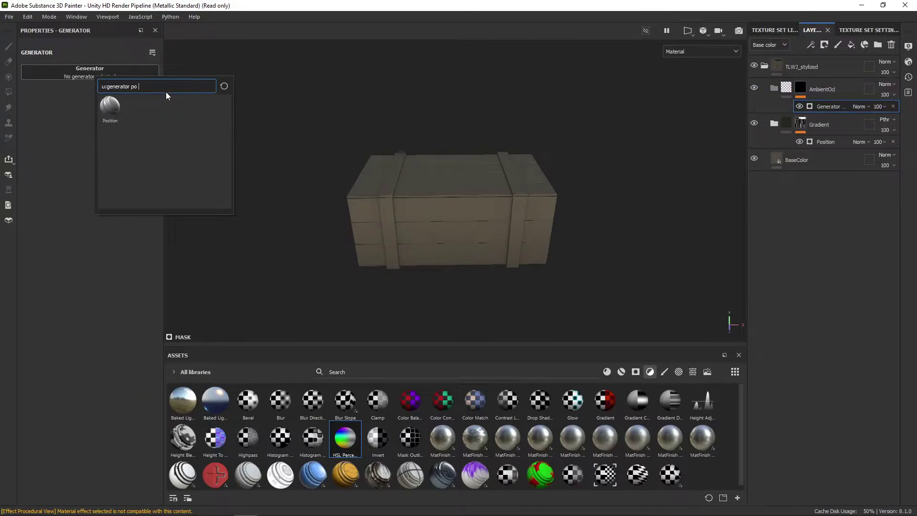
pyautogui.press('BackSpace')
pyautogui.press('BackSpace')
pyautogui.press('BackSpace')
pyautogui.write('am')
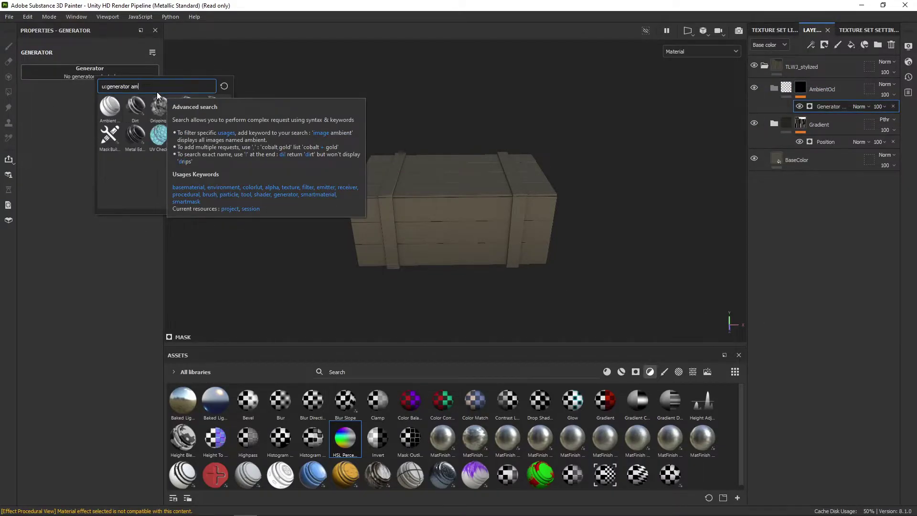
pyautogui.click(111, 106)
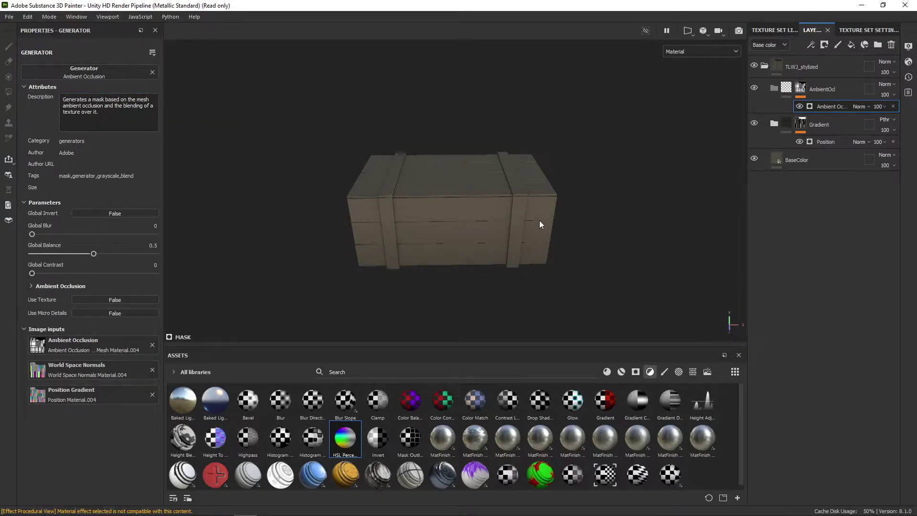
# Place an HSL Perceptive filter layer inside the AmbientOcl folder and set the folder's blending mode to Passthrough.
pyautogui.keyDown('alt'); pyautogui.moveTo(502, 229); pyautogui.dragTo(493, 239, button='middle'); pyautogui.keyUp('alt')
pyautogui.moveTo(348, 442)
pyautogui.mouseDown()
pyautogui.moveTo(781, 146)
pyautogui.moveTo(822, 81)
pyautogui.moveTo(796, 92)
pyautogui.moveTo(819, 128)
pyautogui.moveTo(801, 133)
pyautogui.moveTo(806, 125)
pyautogui.mouseUp()
pyautogui.click(890, 84)
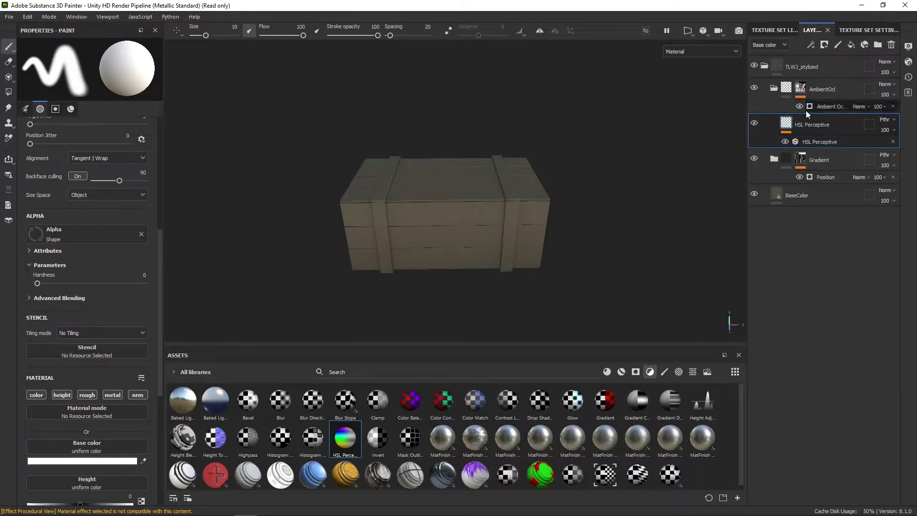
pyautogui.click(774, 89)
pyautogui.click(775, 89)
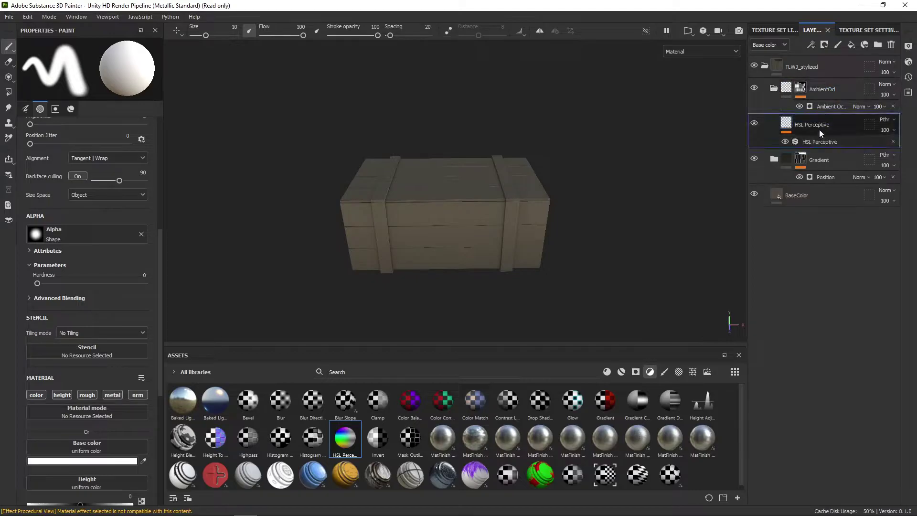
pyautogui.click(887, 84)
pyautogui.click(881, 102)
pyautogui.scroll(5, 550, 244)
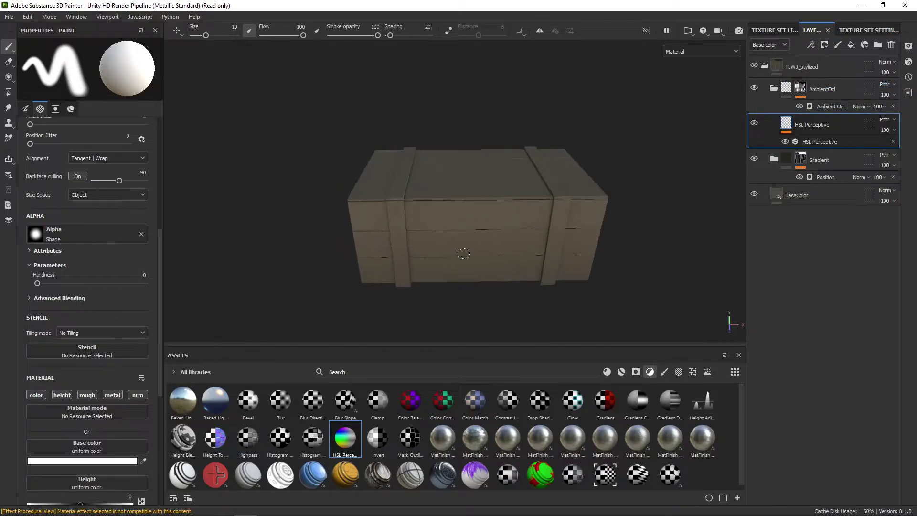
# Limit the HSL Perceptive layer to the color channel by disabling height, rough, metal and nrm.
pyautogui.click(837, 141)
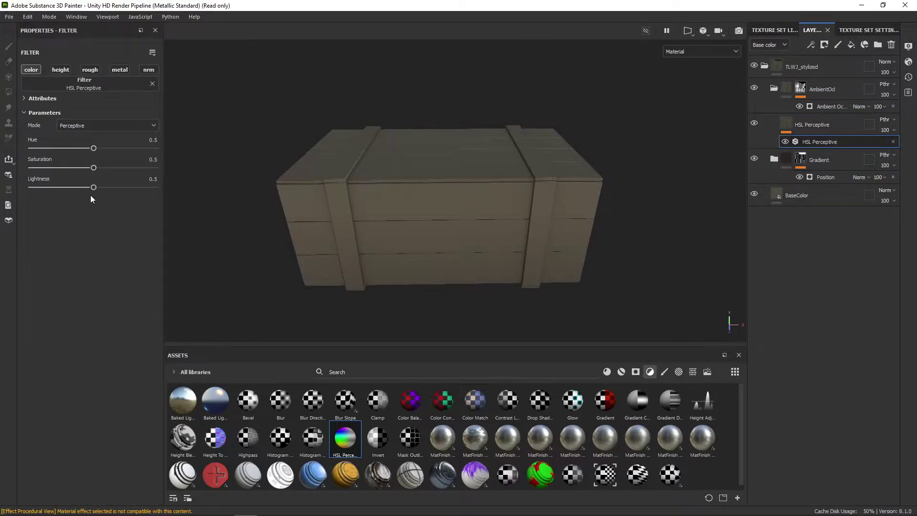
pyautogui.press('1')
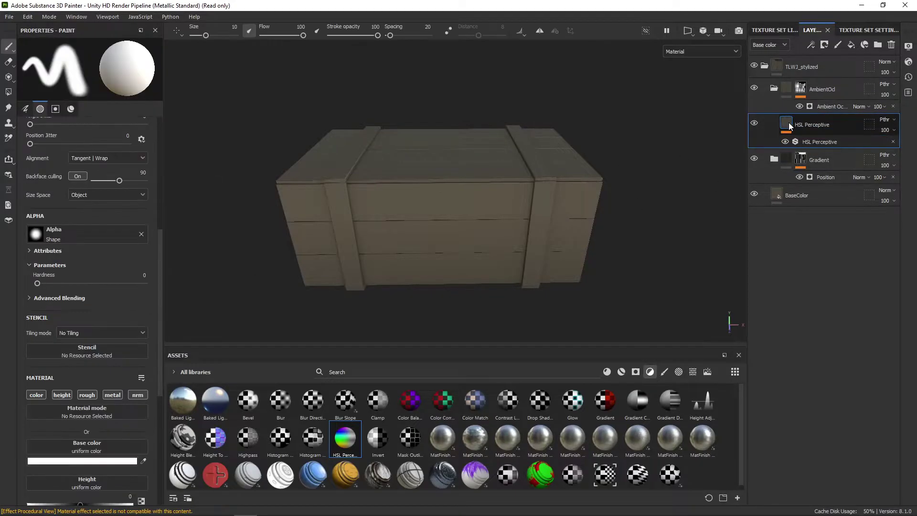
pyautogui.click(61, 395)
pyautogui.click(87, 395)
pyautogui.click(112, 395)
pyautogui.click(137, 395)
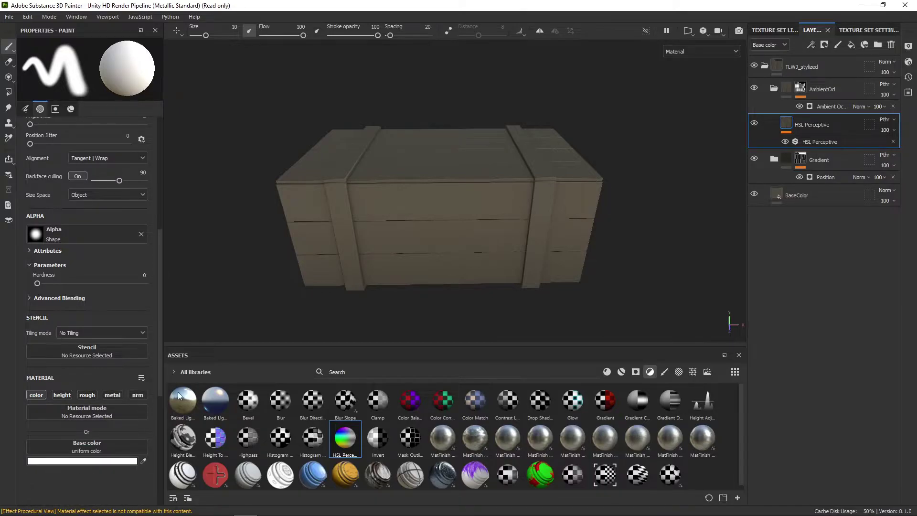
# Lower the HSL Perceptive filter's Lightness to 0 and set the Ambient Occlusion generator's Global Invert to True.
pyautogui.click(824, 141)
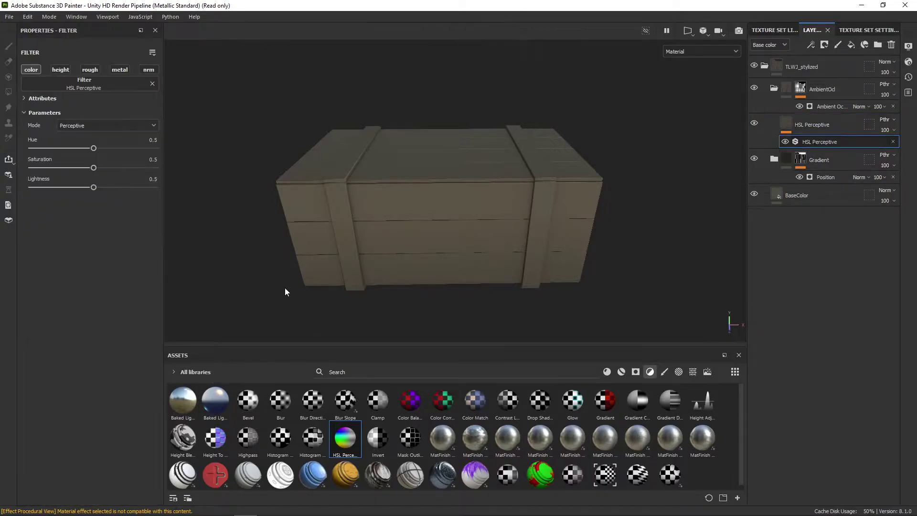
pyautogui.moveTo(95, 187); pyautogui.dragTo(32, 188)
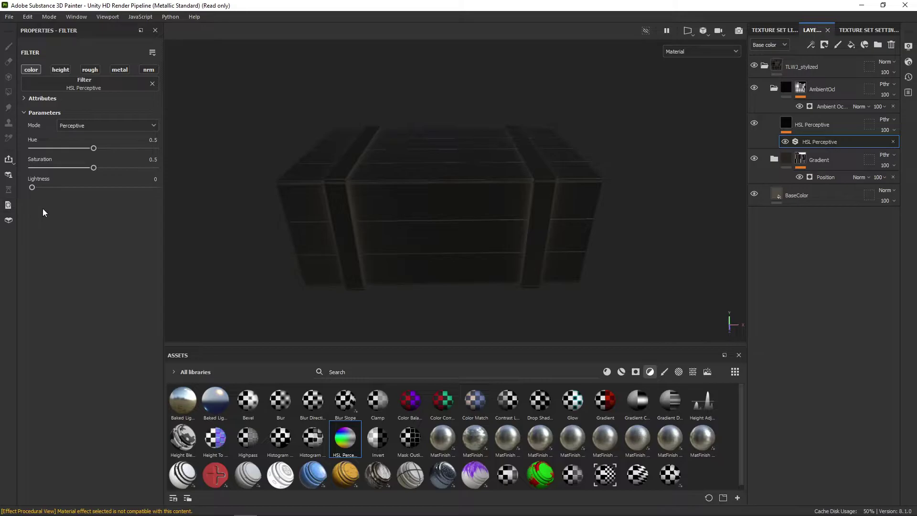
pyautogui.click(832, 107)
pyautogui.click(111, 213)
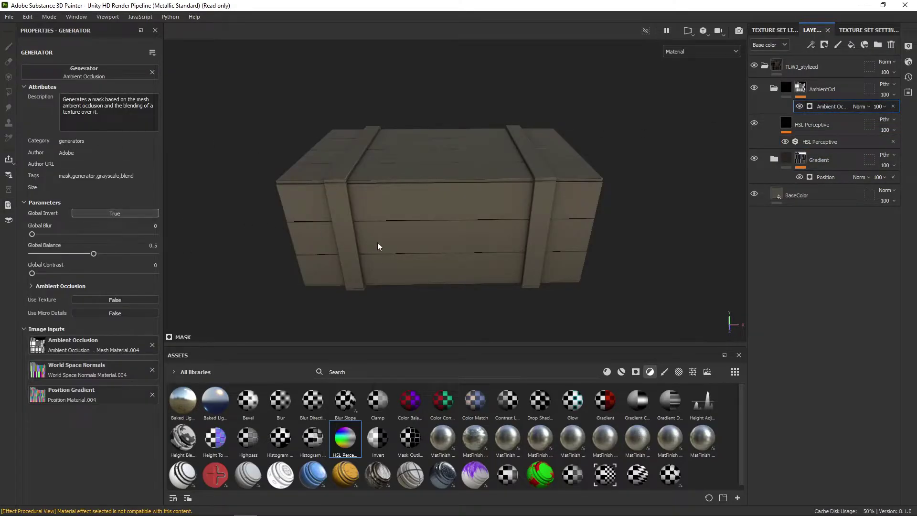
# Check the darkened crevices on the crate and set the HSL Perceptive filter's Lightness to 0.248.
pyautogui.click(834, 142)
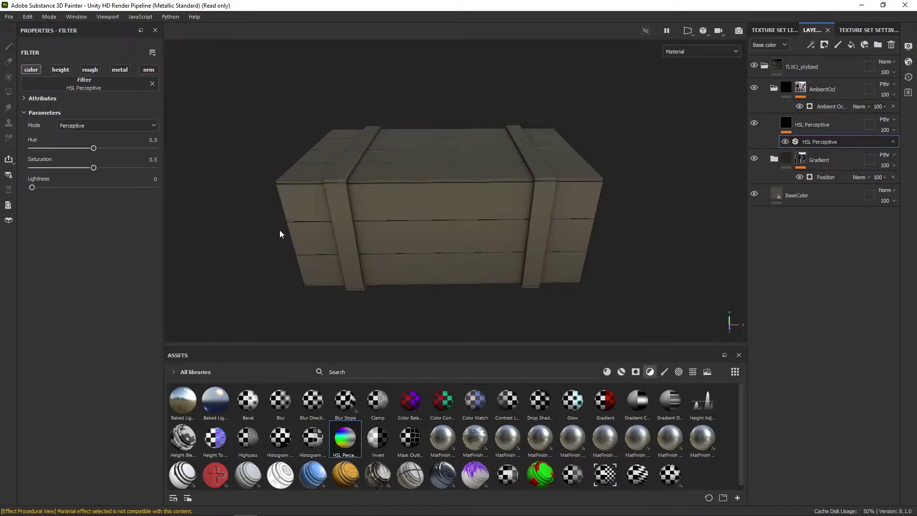
pyautogui.scroll(-5, 438, 229)
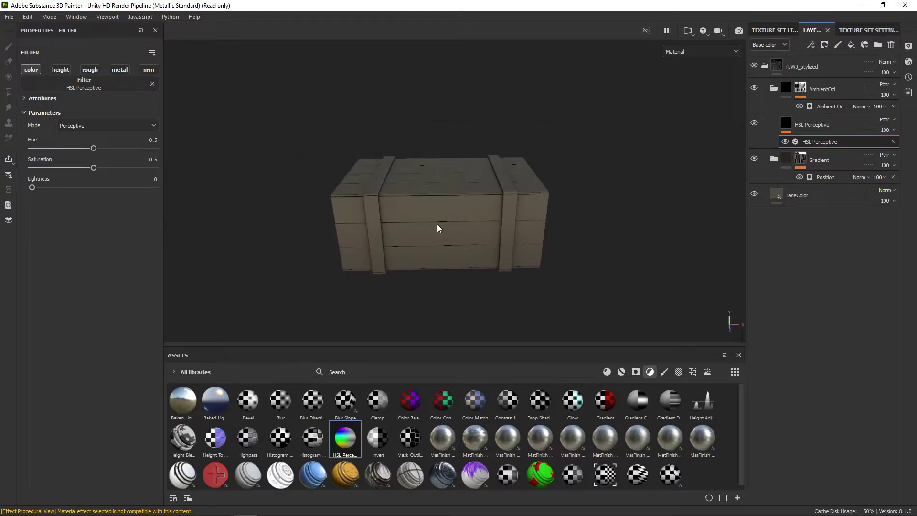
pyautogui.scroll(2, 448, 219)
pyautogui.keyDown('alt'); pyautogui.moveTo(448, 223); pyautogui.dragTo(451, 218); pyautogui.keyUp('alt')
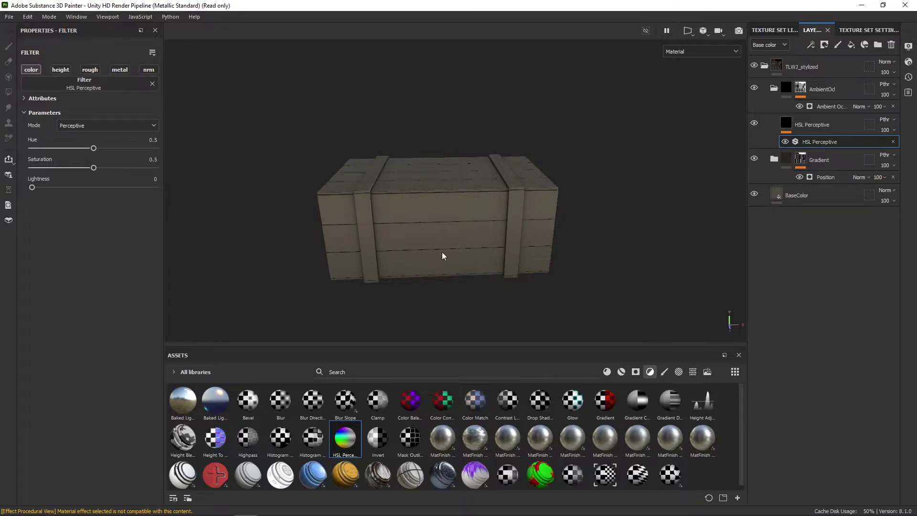
pyautogui.scroll(2, 449, 253)
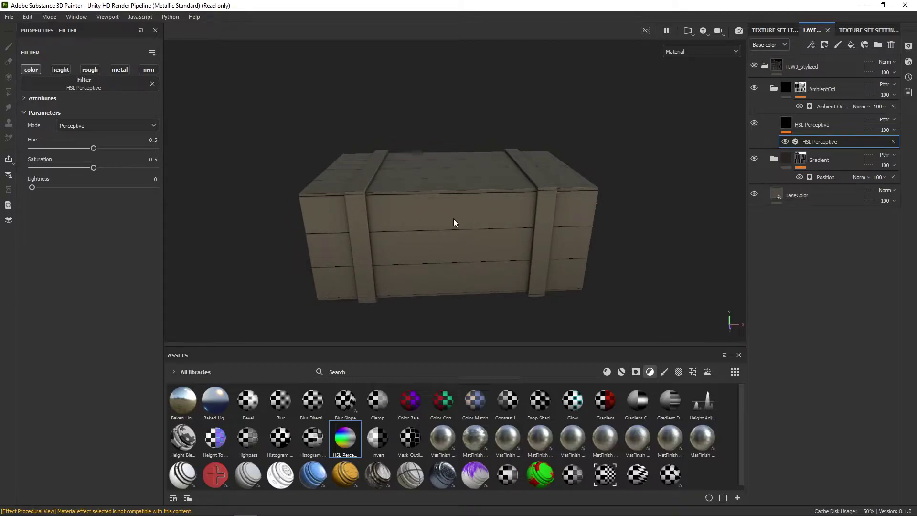
pyautogui.keyDown('alt'); pyautogui.moveTo(454, 218); pyautogui.dragTo(405, 200); pyautogui.keyUp('alt')
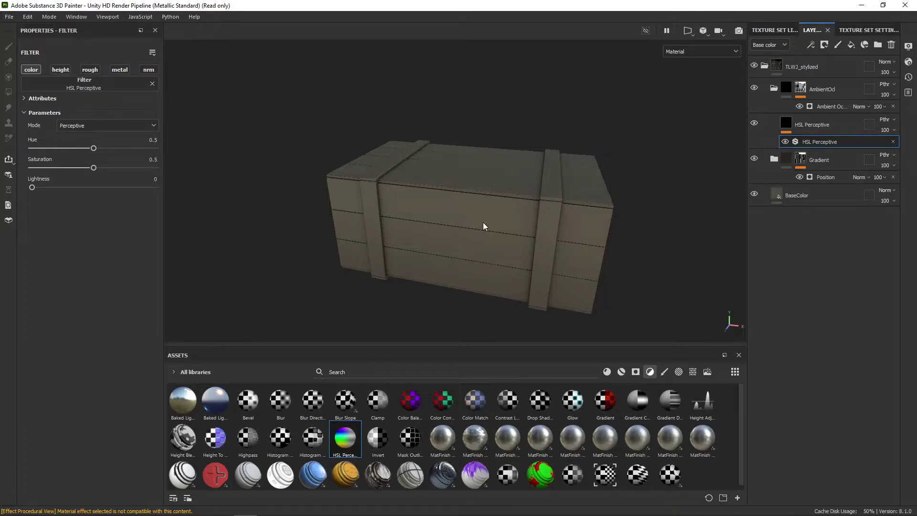
pyautogui.moveTo(484, 225)
pyautogui.keyDown('alt'); pyautogui.mouseDown()
pyautogui.moveTo(520, 264)
pyautogui.moveTo(478, 242)
pyautogui.moveTo(481, 228)
pyautogui.moveTo(462, 237)
pyautogui.moveTo(503, 237)
pyautogui.moveTo(480, 242)
pyautogui.moveTo(491, 237)
pyautogui.mouseUp(); pyautogui.keyUp('alt')
pyautogui.scroll(1, 493, 259)
pyautogui.scroll(2, 489, 246)
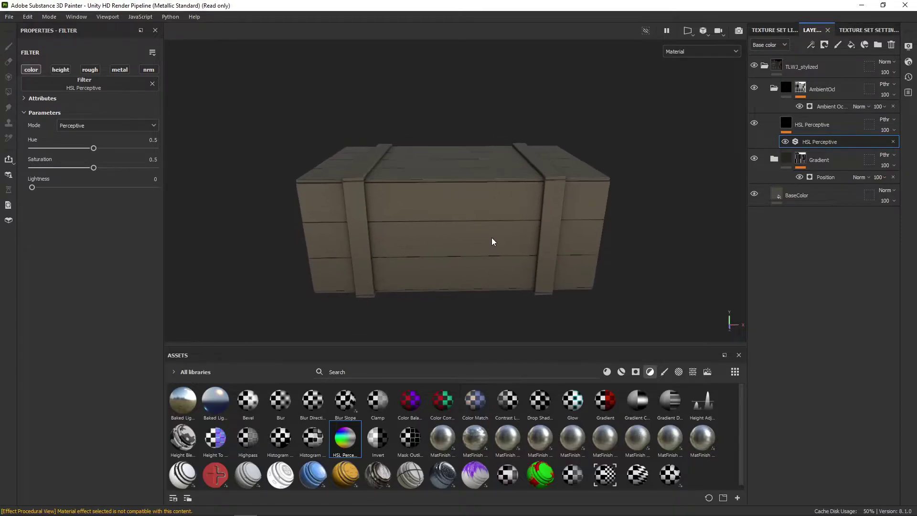
pyautogui.moveTo(41, 188); pyautogui.dragTo(62, 184)
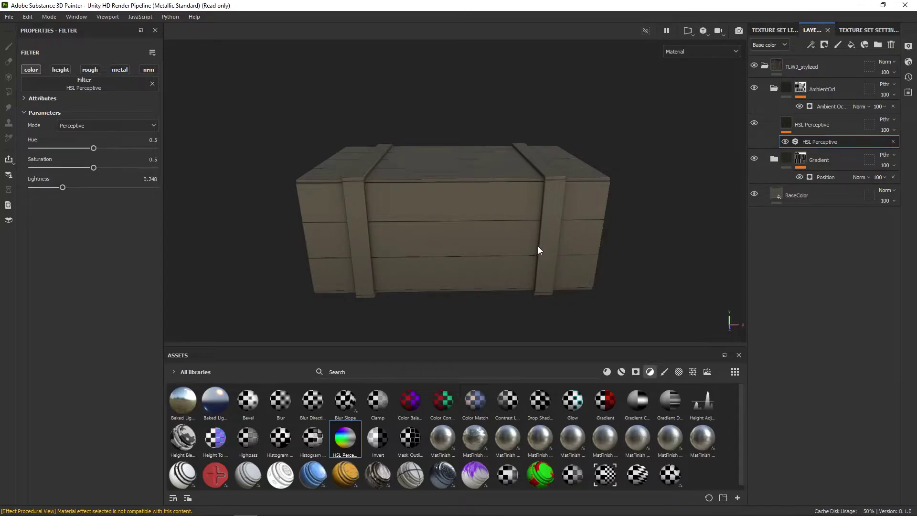
# Review the crate's softened ambient occlusion shading from several angles and preview the AmbientOcl folder's content.
pyautogui.keyDown('alt'); pyautogui.moveTo(538, 245); pyautogui.dragTo(519, 241); pyautogui.keyUp('alt')
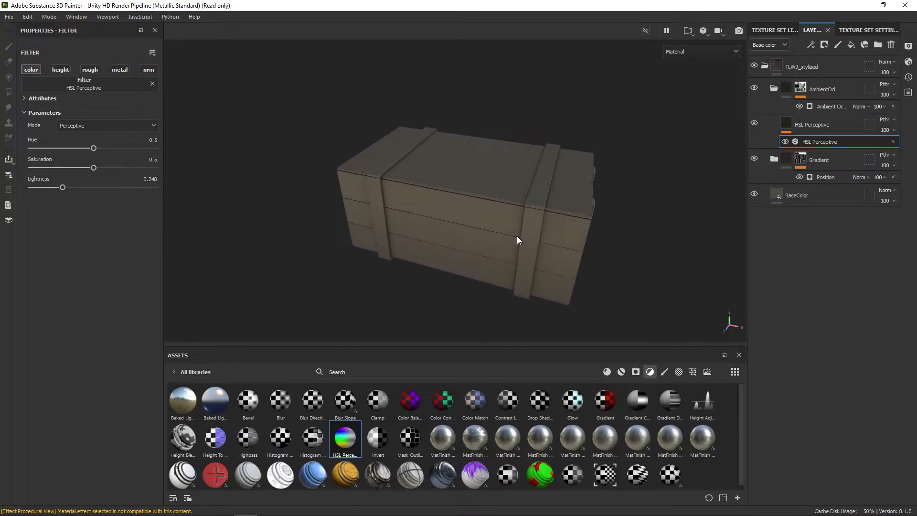
pyautogui.keyDown('alt'); pyautogui.moveTo(446, 230); pyautogui.dragTo(479, 240); pyautogui.keyUp('alt')
pyautogui.scroll(2, 500, 228)
pyautogui.moveTo(479, 240)
pyautogui.keyDown('alt'); pyautogui.mouseDown(button='middle')
pyautogui.moveTo(486, 228)
pyautogui.moveTo(483, 236)
pyautogui.mouseUp(button='middle'); pyautogui.keyUp('alt')
pyautogui.keyDown('alt'); pyautogui.moveTo(502, 234); pyautogui.dragTo(511, 237); pyautogui.keyUp('alt')
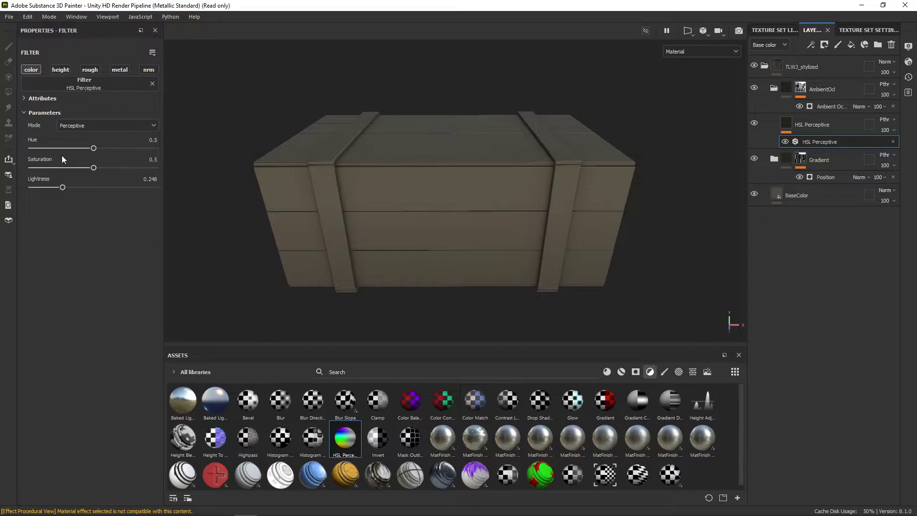
pyautogui.keyDown('alt'); pyautogui.moveTo(502, 234); pyautogui.dragTo(491, 260); pyautogui.keyUp('alt')
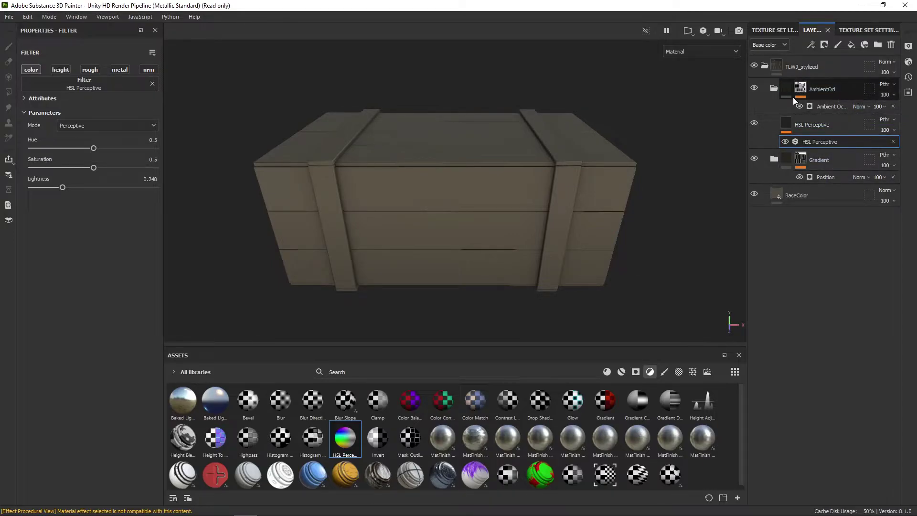
pyautogui.moveTo(785, 89)
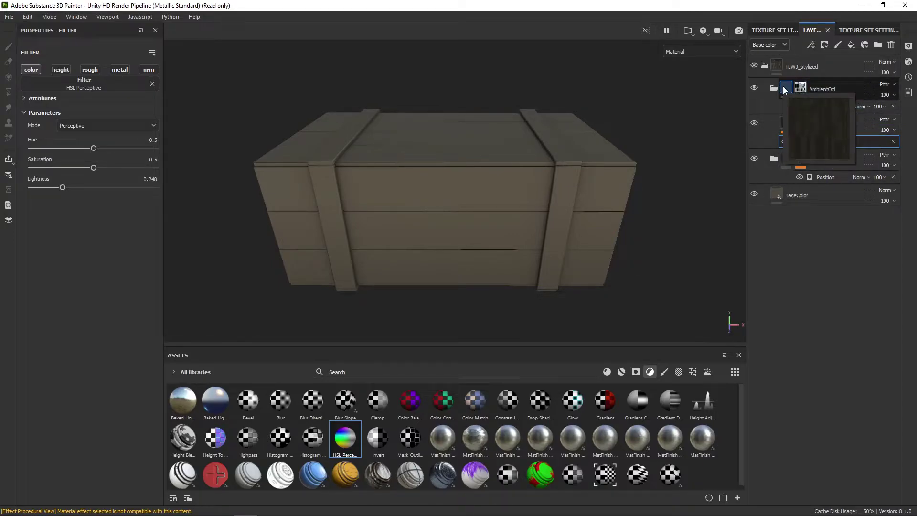
# Change the BaseColor fill layer's base color to the dark teal green 09564D.
pyautogui.click(807, 194)
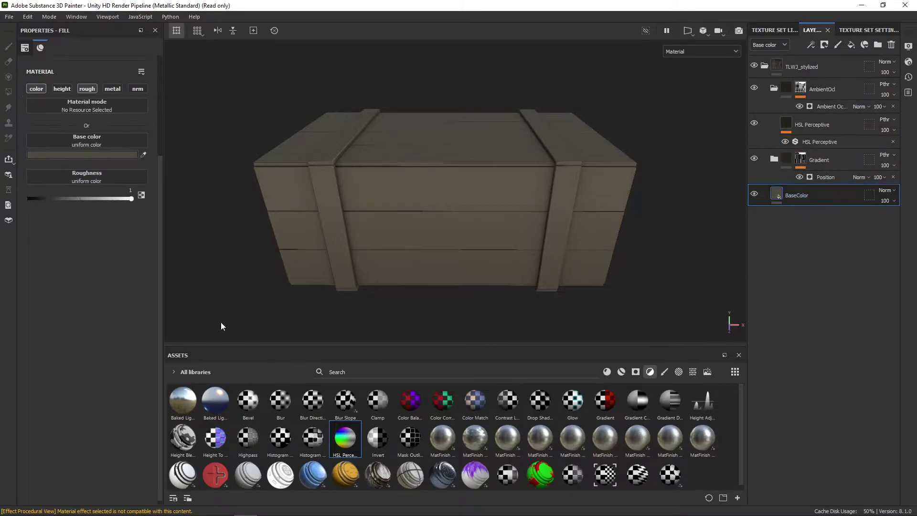
pyautogui.click(90, 151)
pyautogui.moveTo(197, 356); pyautogui.dragTo(214, 379)
pyautogui.scroll(-2, 443, 267)
pyautogui.moveTo(442, 270)
pyautogui.keyDown('alt'); pyautogui.mouseDown()
pyautogui.moveTo(443, 248)
pyautogui.moveTo(437, 256)
pyautogui.mouseUp(); pyautogui.keyUp('alt')
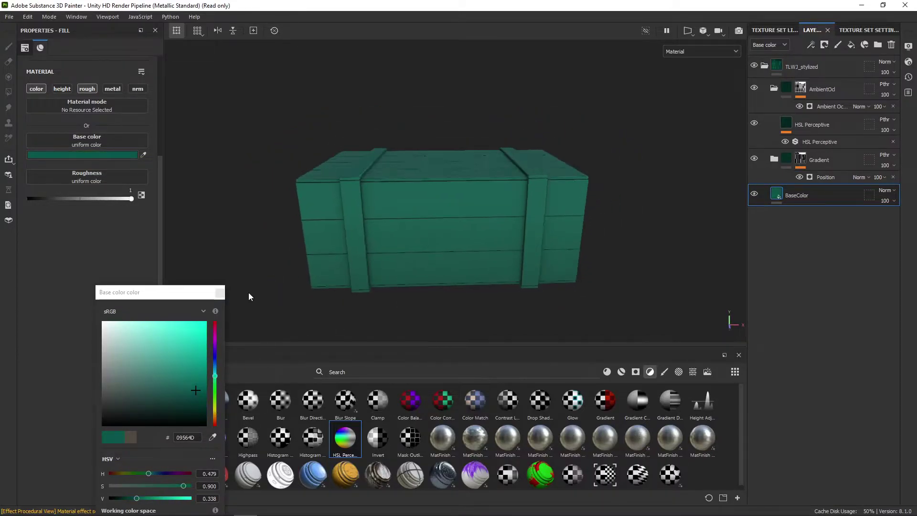
pyautogui.click(220, 293)
# Compare the gradient's effect on the green crate by repeatedly hiding and showing the Gradient folder.
pyautogui.click(754, 160)
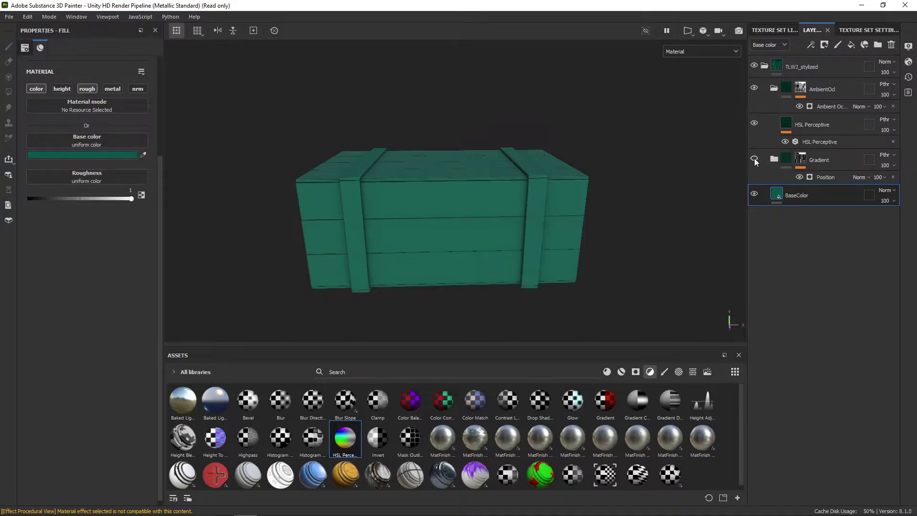
pyautogui.click(755, 160)
pyautogui.click(755, 160)
pyautogui.click(755, 159)
pyautogui.scroll(-1, 563, 230)
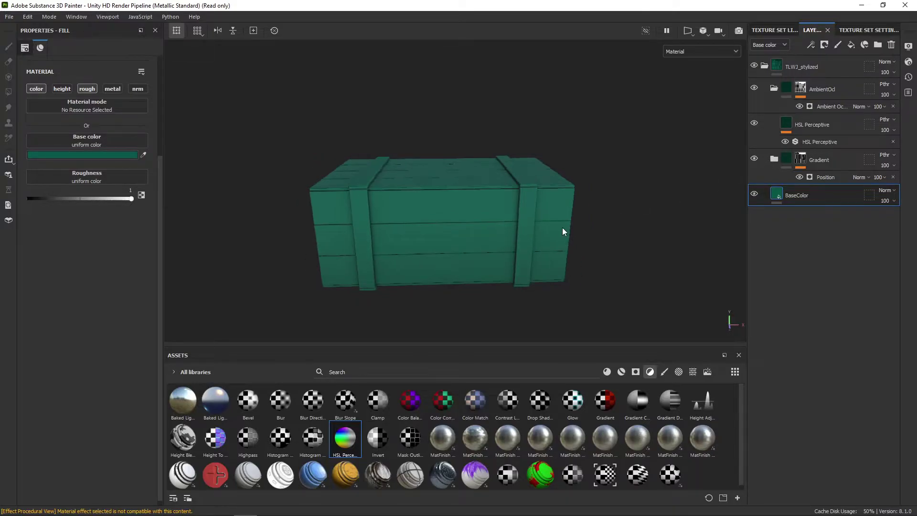
pyautogui.keyDown('alt'); pyautogui.moveTo(563, 231); pyautogui.dragTo(514, 232); pyautogui.keyUp('alt')
pyautogui.scroll(-2, 521, 237)
pyautogui.click(755, 159)
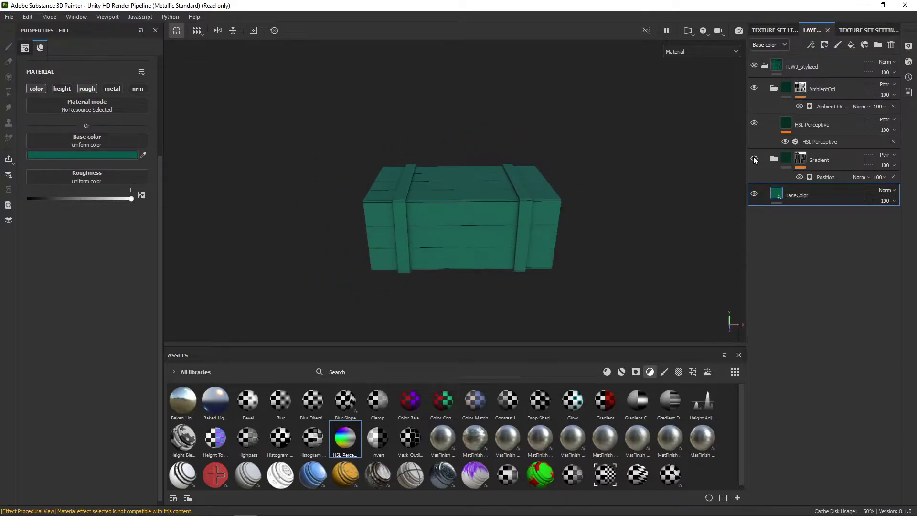
pyautogui.click(755, 159)
pyautogui.keyDown('alt'); pyautogui.moveTo(454, 238); pyautogui.dragTo(439, 253); pyautogui.keyUp('alt')
# Compare the ambient occlusion effect on the crate by hiding and showing the AmbientOcl folder, including up close.
pyautogui.click(840, 90)
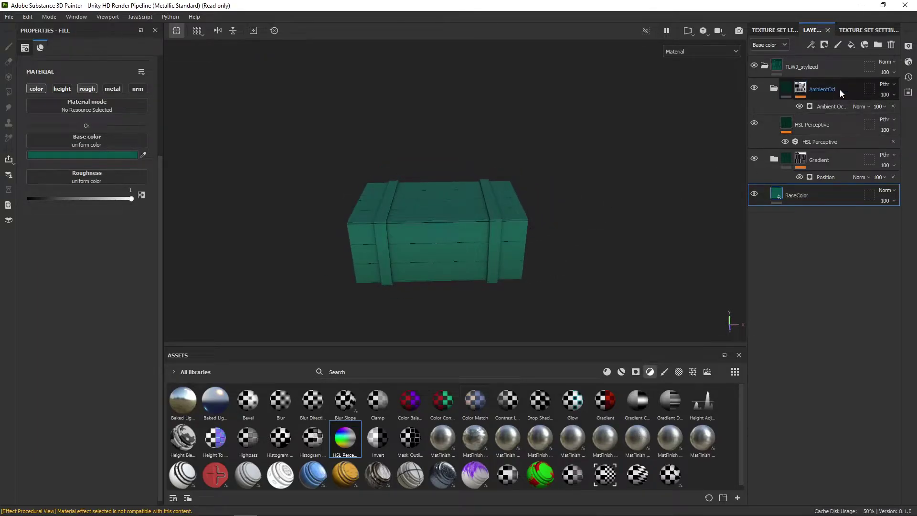
pyautogui.click(754, 89)
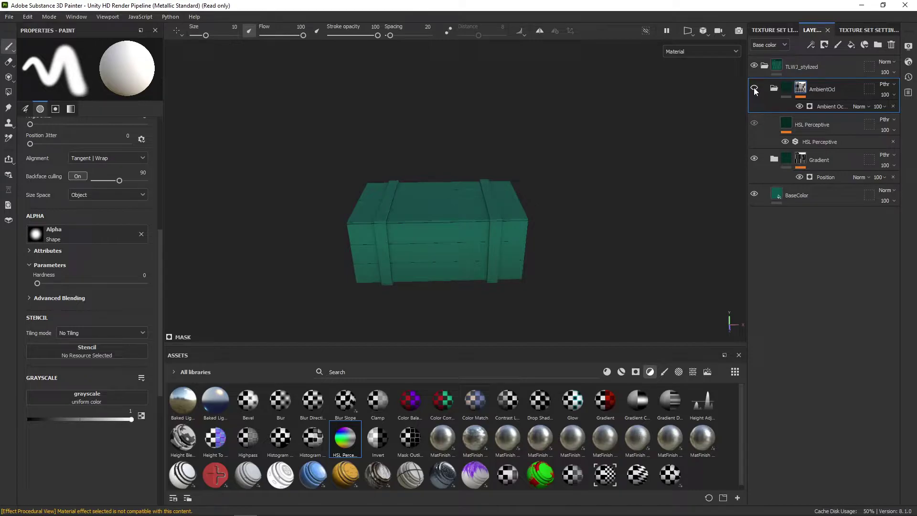
pyautogui.scroll(5, 470, 236)
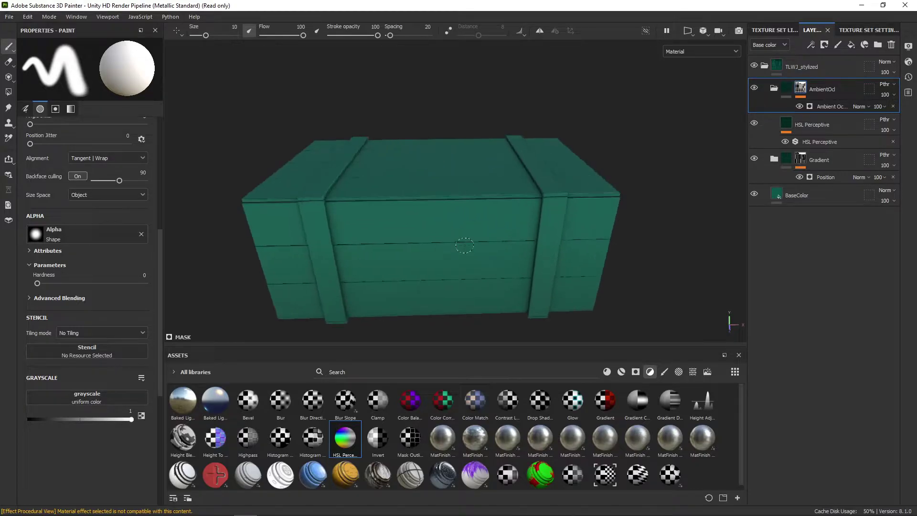
pyautogui.moveTo(470, 236); pyautogui.dragTo(487, 220, button='middle')
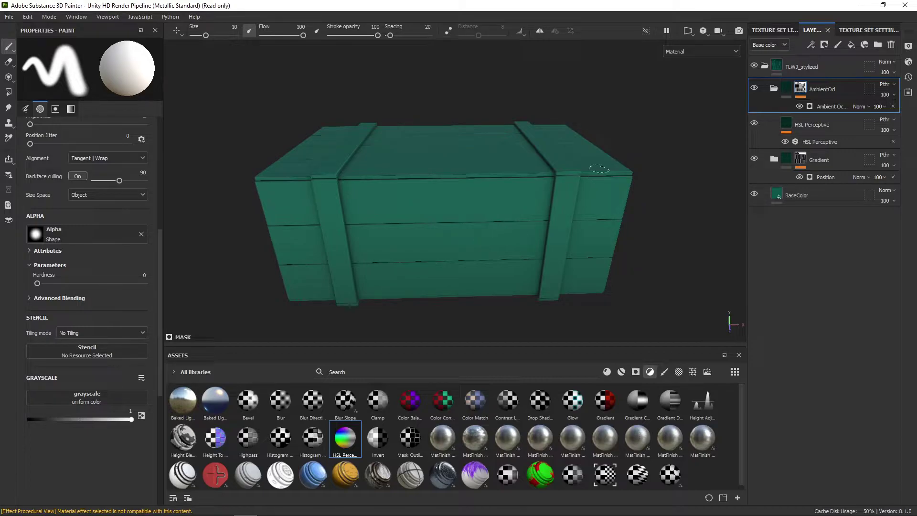
pyautogui.scroll(5, 96, 199)
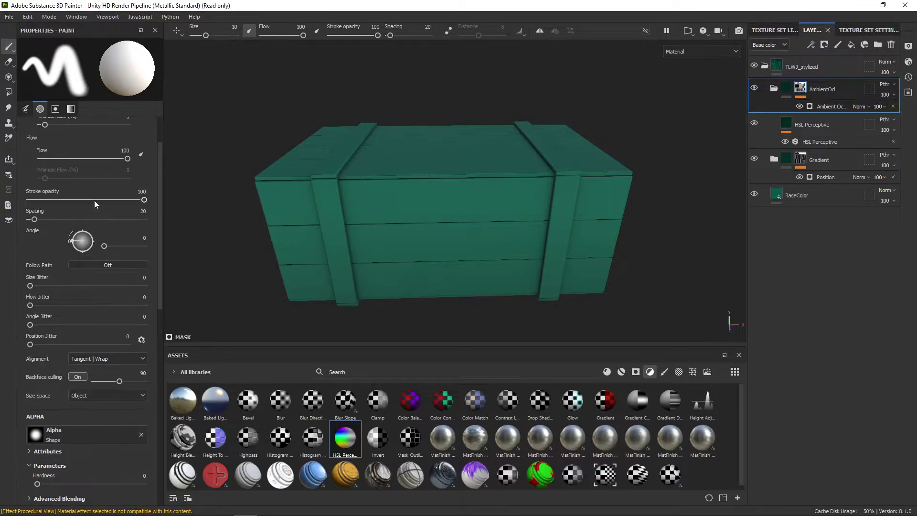
# Darken the AmbientOcl folder's HSL Perceptive filter to a lightness of 0.089 and compare the crate with the folder hidden and shown.
pyautogui.scroll(-4, 89, 200)
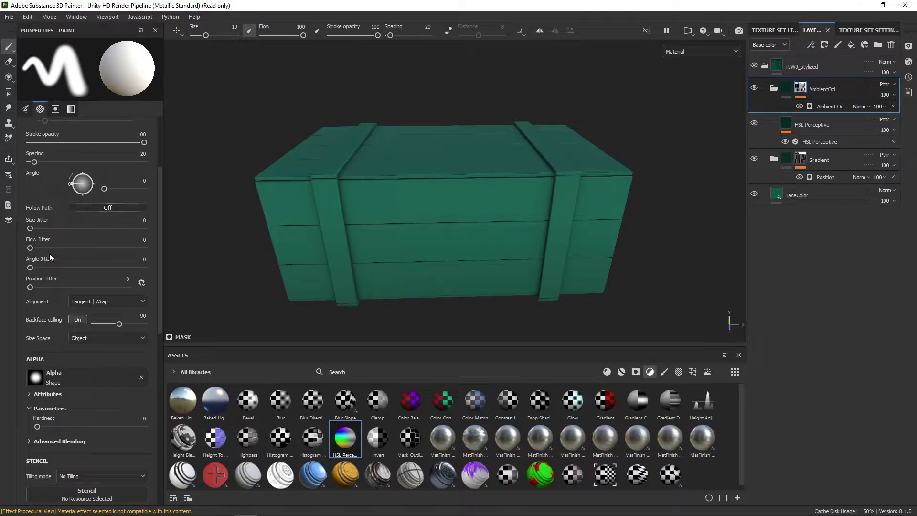
pyautogui.scroll(-4, 108, 260)
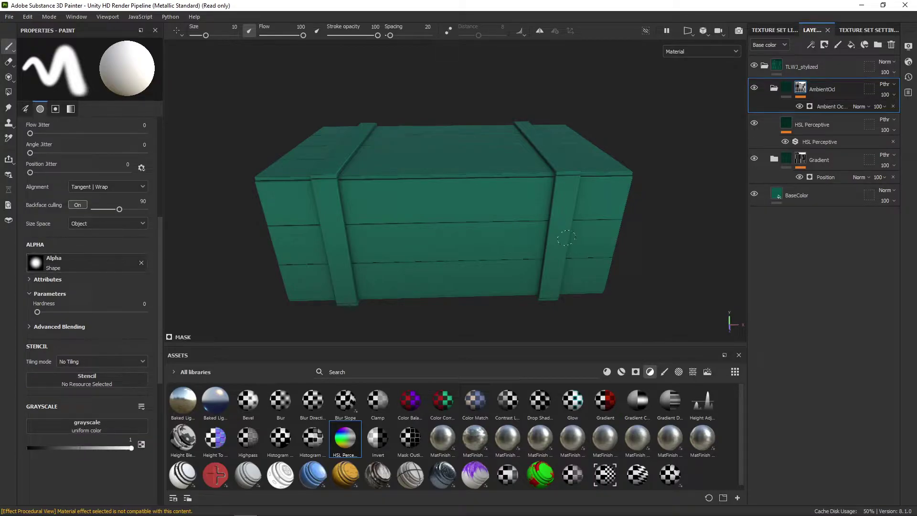
pyautogui.keyDown('alt'); pyautogui.moveTo(587, 227); pyautogui.dragTo(531, 220); pyautogui.keyUp('alt')
pyautogui.click(830, 107)
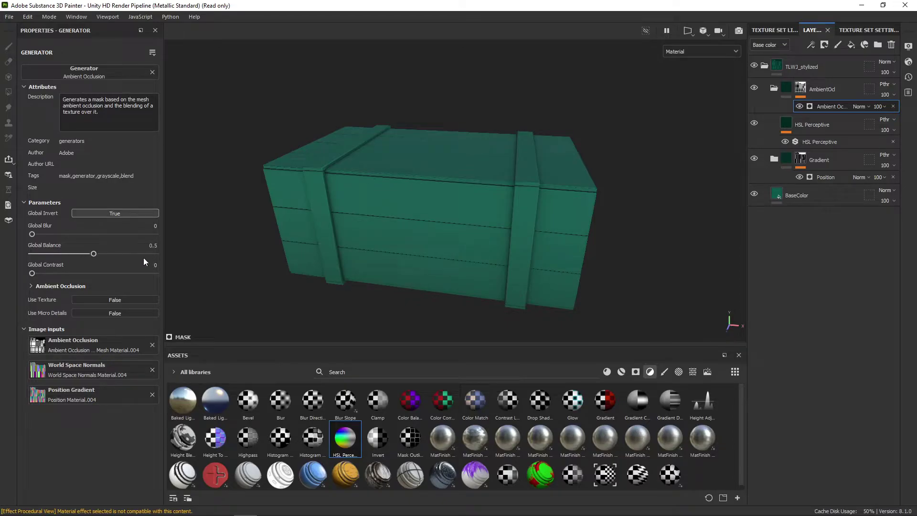
pyautogui.click(820, 142)
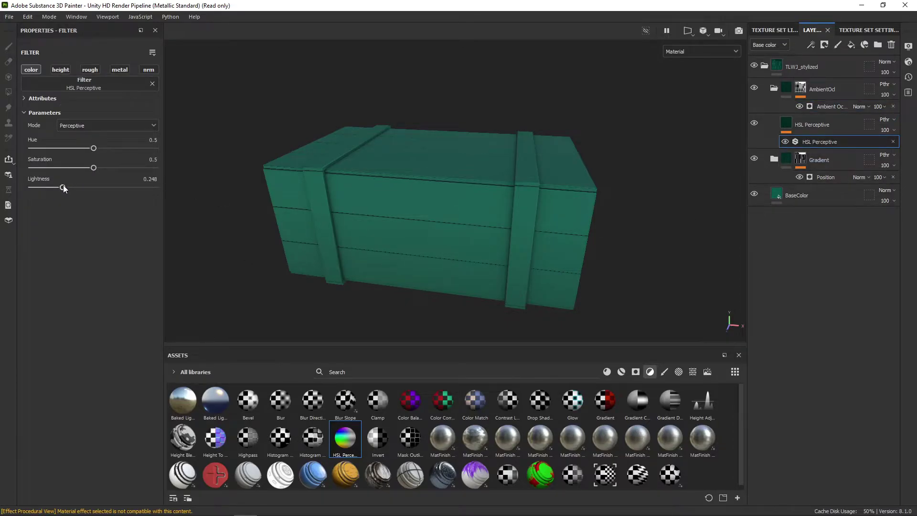
pyautogui.moveTo(64, 187); pyautogui.dragTo(43, 188)
pyautogui.keyDown('alt'); pyautogui.moveTo(316, 234); pyautogui.dragTo(422, 193); pyautogui.keyUp('alt')
pyautogui.click(755, 87)
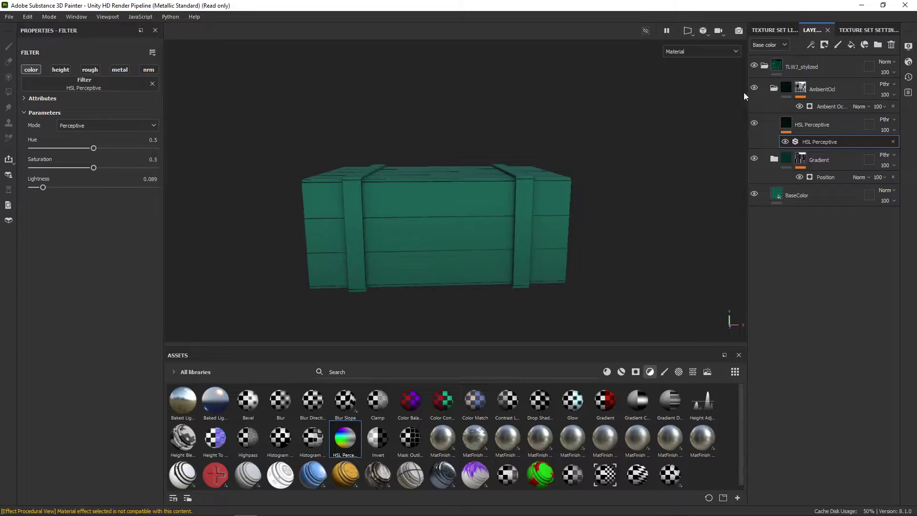
pyautogui.keyDown('alt'); pyautogui.moveTo(612, 144); pyautogui.dragTo(462, 181); pyautogui.keyUp('alt')
pyautogui.keyDown('alt'); pyautogui.moveTo(370, 211); pyautogui.dragTo(471, 213); pyautogui.keyUp('alt')
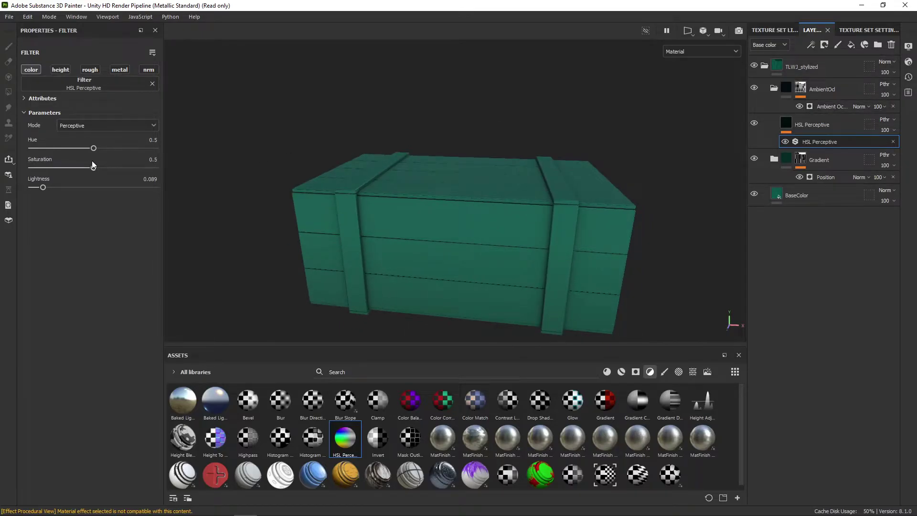
# Set the Ambient Occlusion generator's global balance to 0.6 on the AmbientOcl folder's mask.
pyautogui.click(832, 106)
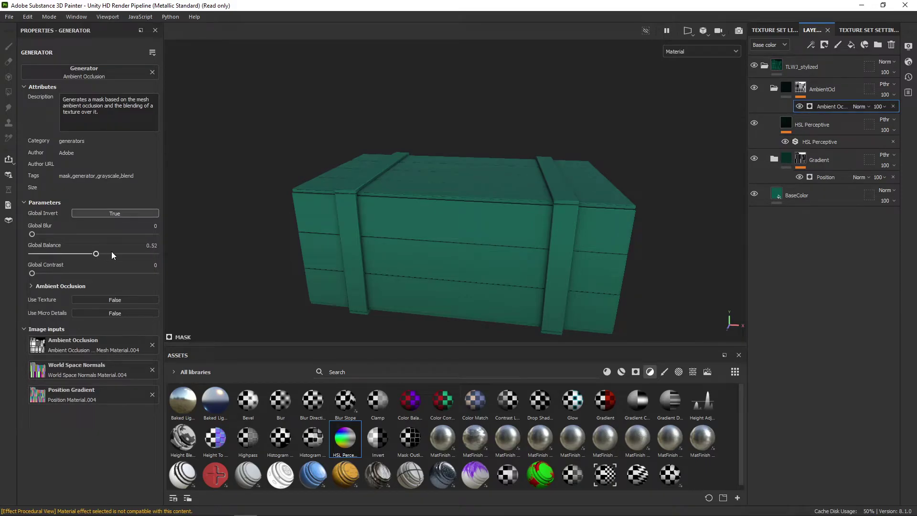
pyautogui.moveTo(85, 257); pyautogui.dragTo(88, 257)
pyautogui.keyDown('alt'); pyautogui.moveTo(420, 236); pyautogui.dragTo(675, 173); pyautogui.keyUp('alt')
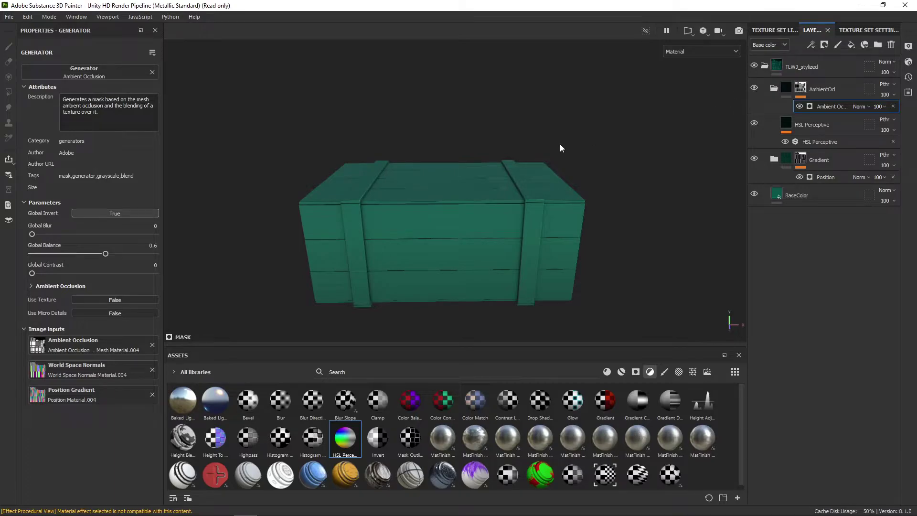
pyautogui.keyDown('alt'); pyautogui.moveTo(559, 147); pyautogui.dragTo(438, 210); pyautogui.keyUp('alt')
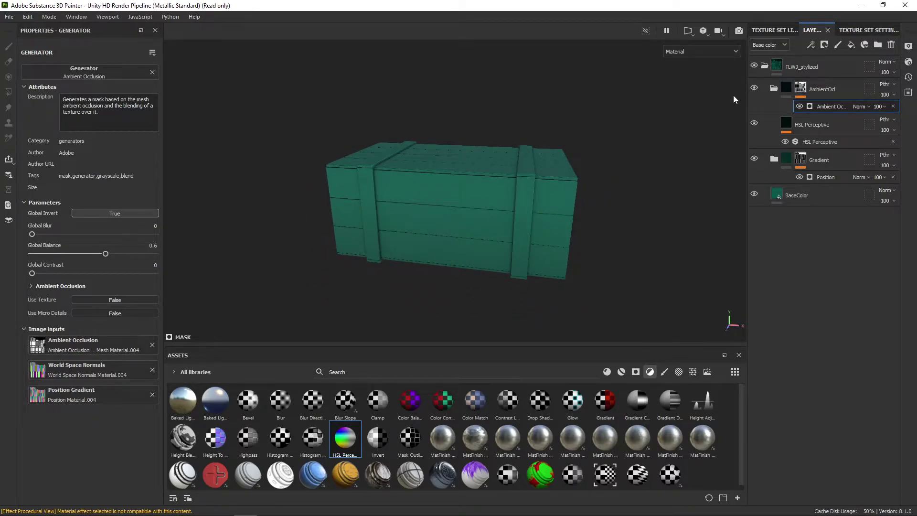
# Compare the crate's shading with the AmbientOcl folder hidden and shown, from several angles and distances.
pyautogui.click(755, 88)
pyautogui.keyDown('alt'); pyautogui.moveTo(709, 107); pyautogui.dragTo(474, 248); pyautogui.keyUp('alt')
pyautogui.scroll(3, 492, 222)
pyautogui.scroll(3, 474, 248)
pyautogui.keyDown('alt'); pyautogui.moveTo(474, 248); pyautogui.dragTo(472, 228, button='middle'); pyautogui.keyUp('alt')
pyautogui.keyDown('alt'); pyautogui.moveTo(471, 228); pyautogui.dragTo(473, 262); pyautogui.keyUp('alt')
pyautogui.keyDown('alt'); pyautogui.moveTo(473, 261); pyautogui.dragTo(462, 236, button='middle'); pyautogui.keyUp('alt')
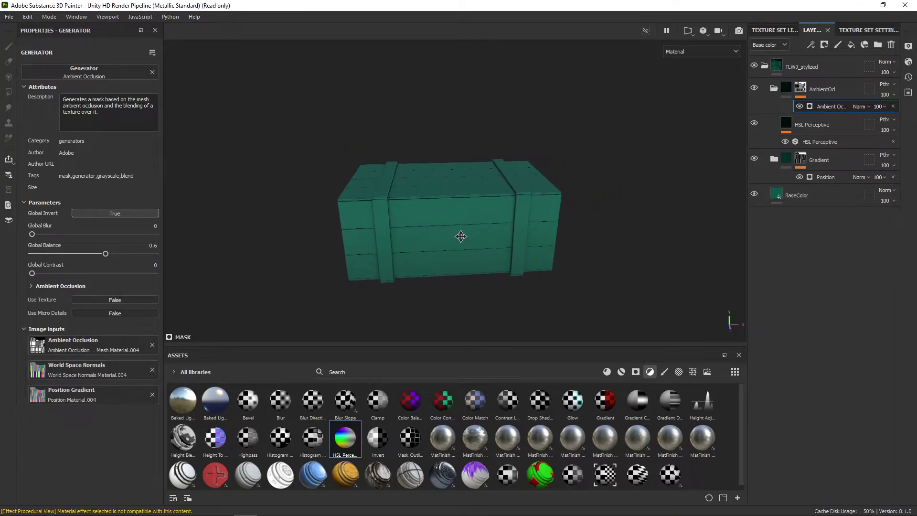
# Collapse the AmbientOcl folder and add a new folder above it with a black mask and Passthrough blending.
pyautogui.click(774, 88)
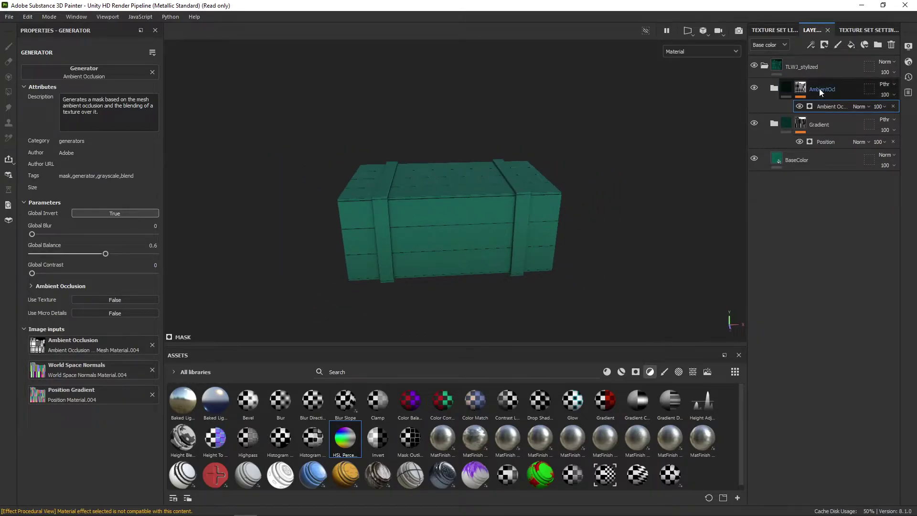
pyautogui.scroll(-2, 497, 225)
pyautogui.moveTo(497, 224)
pyautogui.keyDown('alt'); pyautogui.mouseDown()
pyautogui.moveTo(493, 207)
pyautogui.moveTo(504, 231)
pyautogui.moveTo(487, 225)
pyautogui.moveTo(491, 213)
pyautogui.moveTo(553, 220)
pyautogui.moveTo(539, 248)
pyautogui.moveTo(504, 233)
pyautogui.moveTo(514, 254)
pyautogui.moveTo(486, 242)
pyautogui.moveTo(497, 237)
pyautogui.mouseUp(); pyautogui.keyUp('alt')
pyautogui.scroll(3, 487, 224)
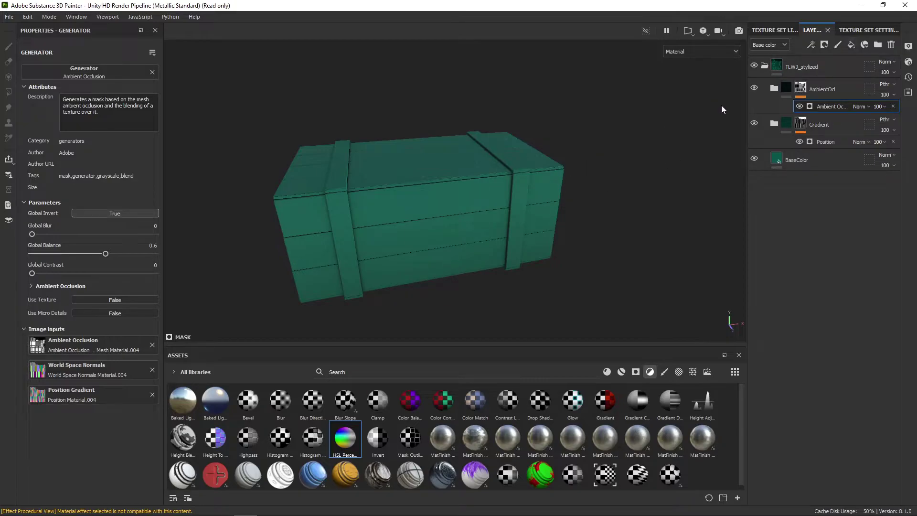
pyautogui.click(880, 44)
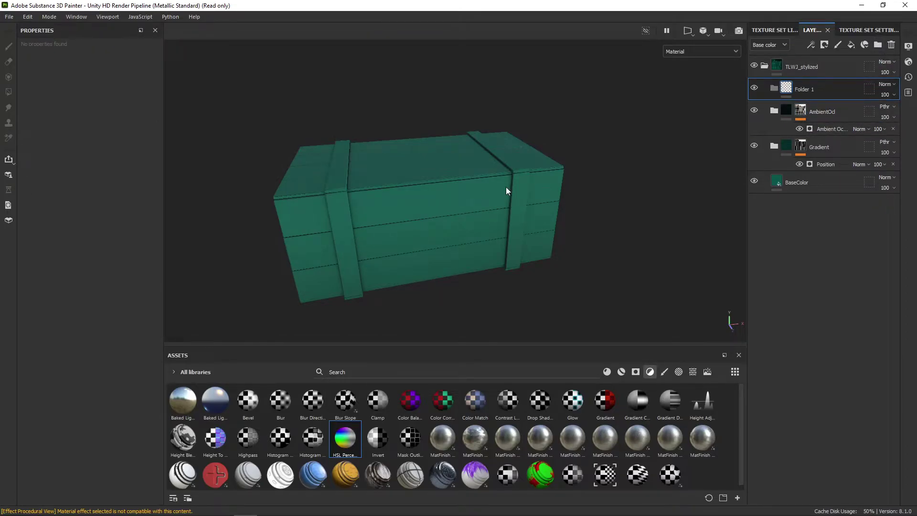
pyautogui.rightClick(838, 90)
pyautogui.click(846, 18)
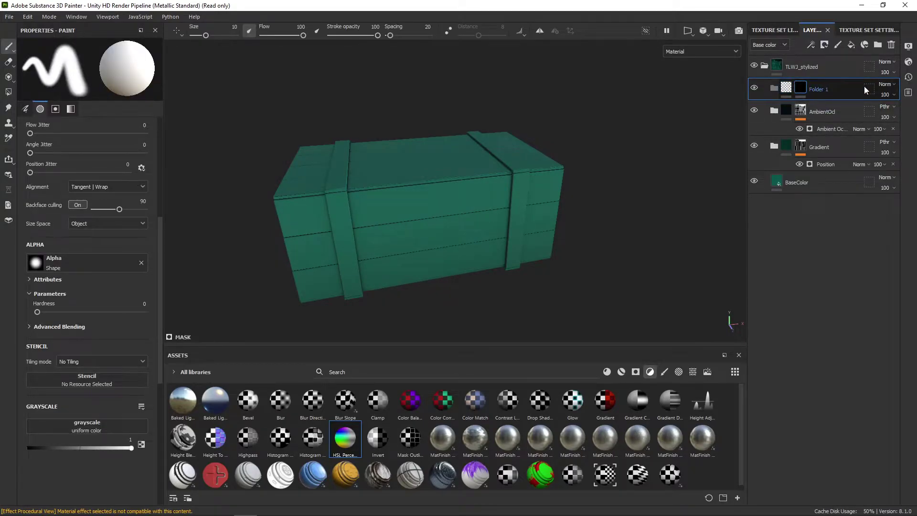
pyautogui.click(885, 84)
pyautogui.click(893, 102)
# Add a Curvature generator to the new folder's black mask.
pyautogui.rightClick(845, 84)
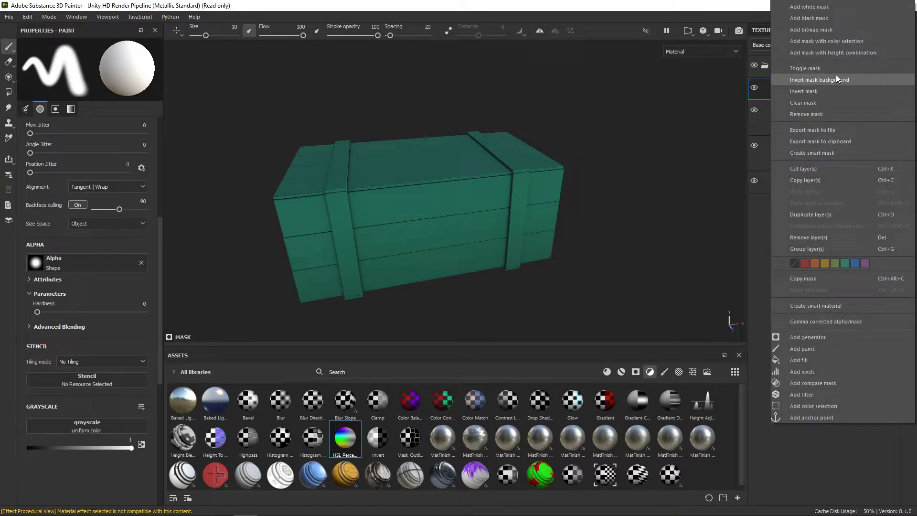
pyautogui.click(839, 337)
pyautogui.click(98, 74)
pyautogui.write('am')
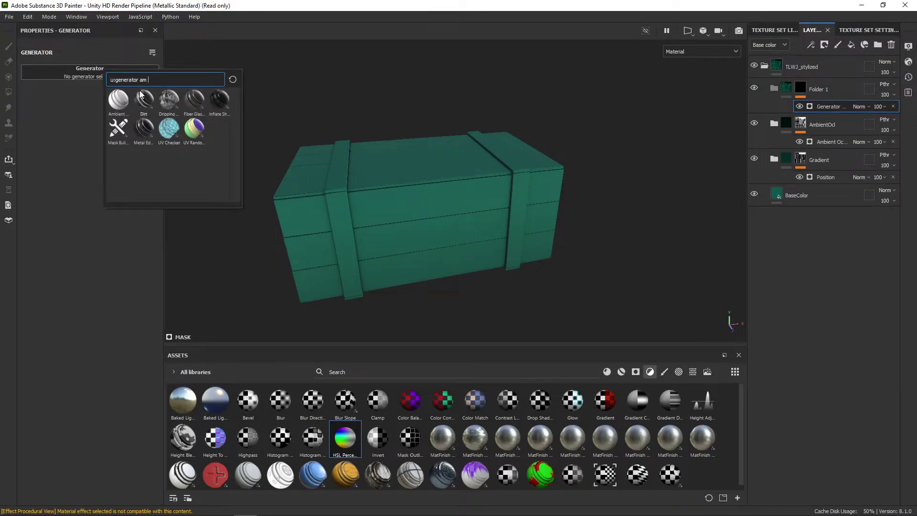
pyautogui.press('BackSpace')
pyautogui.press('BackSpace')
pyautogui.write('cur')
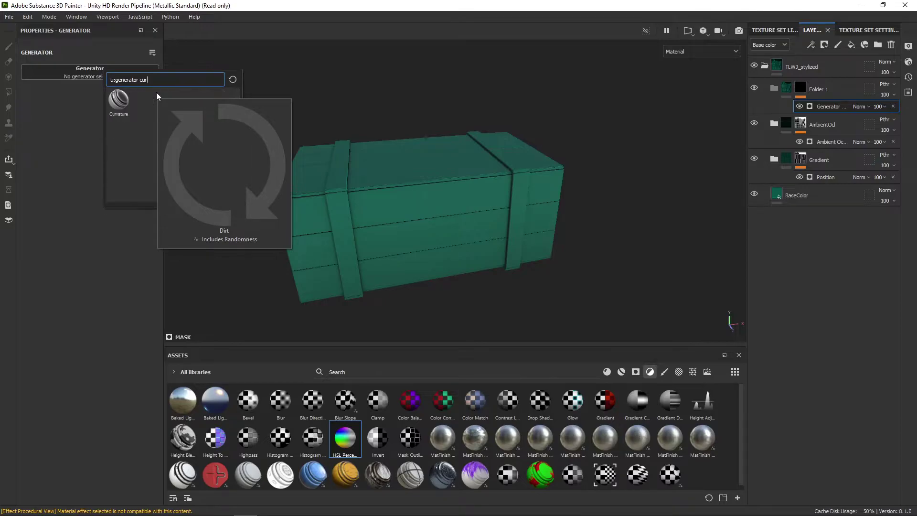
pyautogui.click(123, 102)
pyautogui.keyDown('alt'); pyautogui.moveTo(457, 211); pyautogui.dragTo(426, 221); pyautogui.keyUp('alt')
pyautogui.scroll(-2, 426, 222)
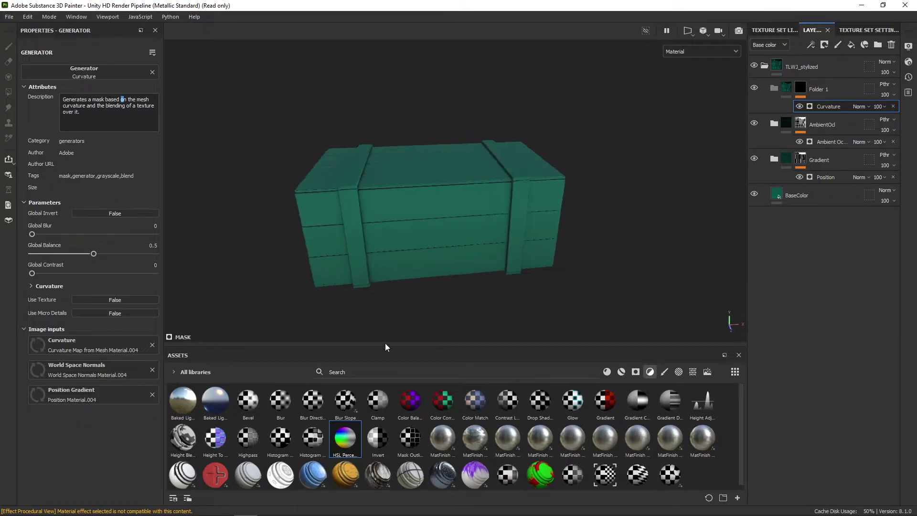
# Place an HSL Perceptive filter layer inside the new curvature-masked folder.
pyautogui.moveTo(345, 438); pyautogui.dragTo(829, 81)
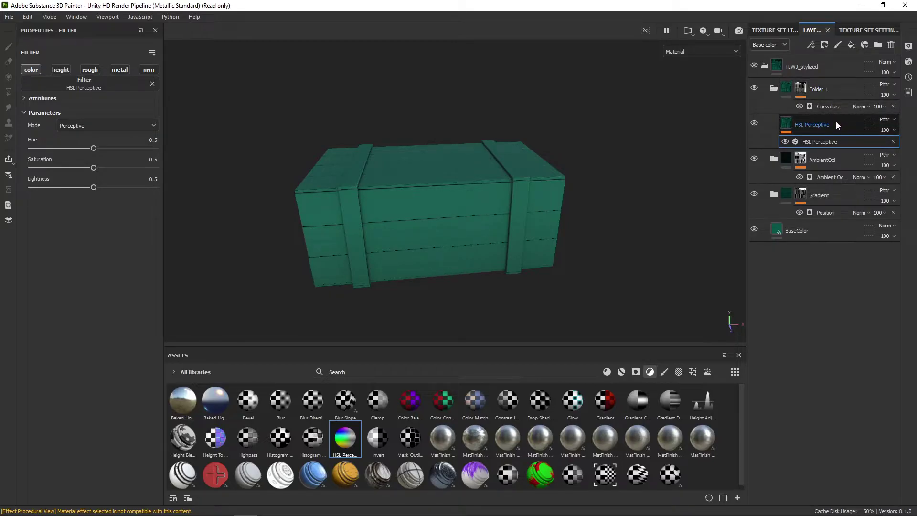
pyautogui.keyDown('alt'); pyautogui.moveTo(617, 195); pyautogui.dragTo(517, 251); pyautogui.keyUp('alt')
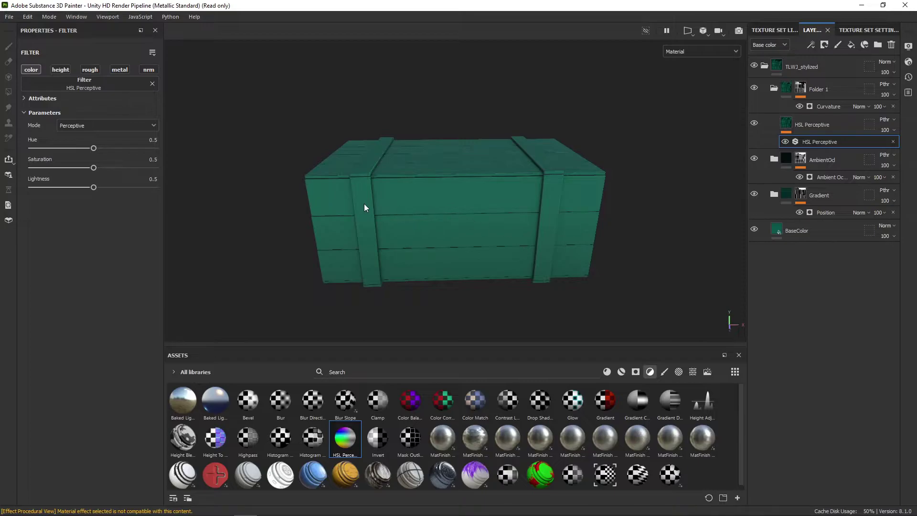
pyautogui.click(764, 123)
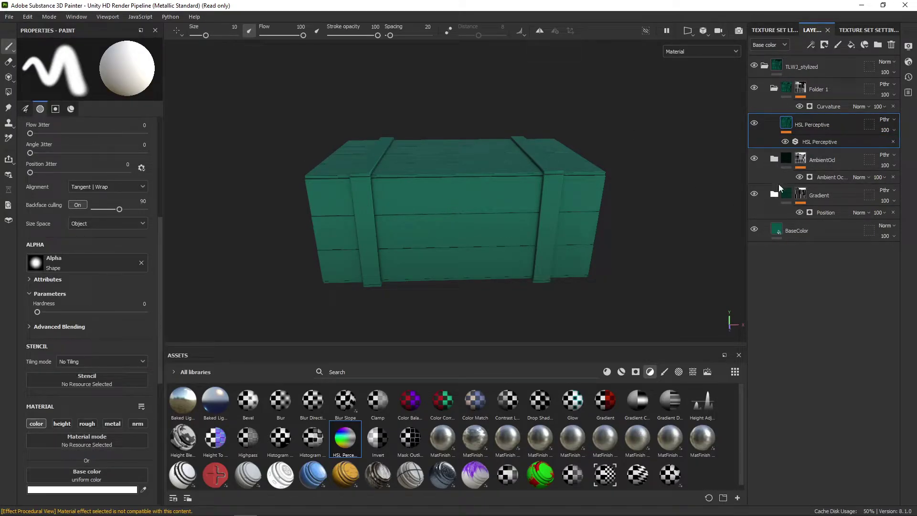
# Raise the new HSL Perceptive filter's lightness to 1 and set the Curvature generator's global balance to 0.11.
pyautogui.click(829, 106)
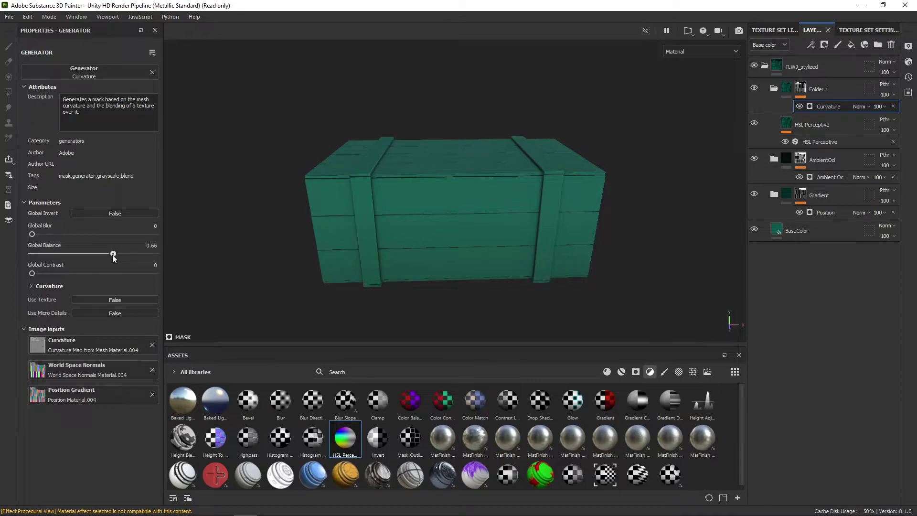
pyautogui.click(820, 142)
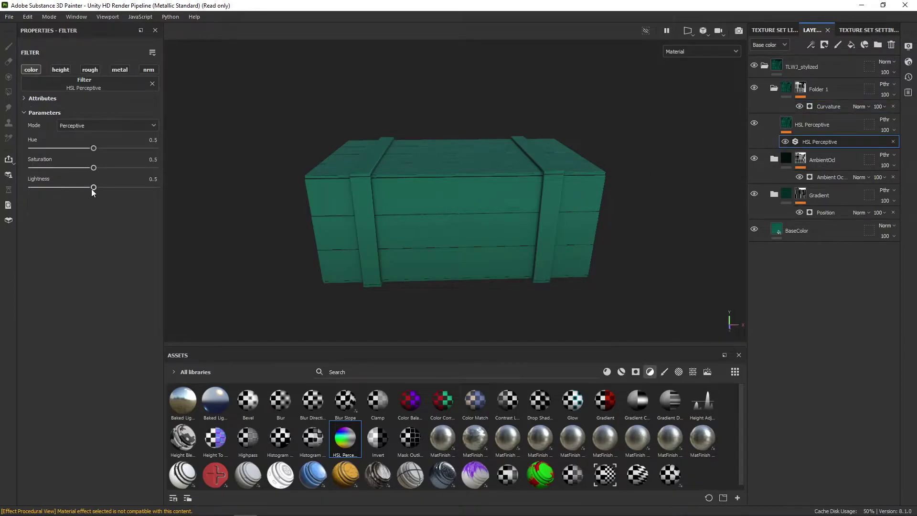
pyautogui.moveTo(93, 187); pyautogui.dragTo(171, 186)
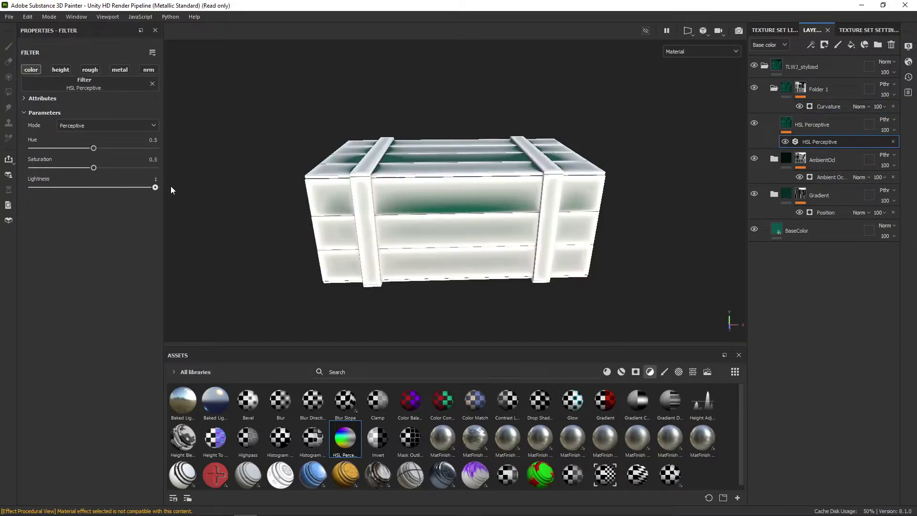
pyautogui.click(833, 107)
pyautogui.moveTo(113, 254)
pyautogui.mouseDown()
pyautogui.moveTo(34, 257)
pyautogui.moveTo(45, 258)
pyautogui.mouseUp()
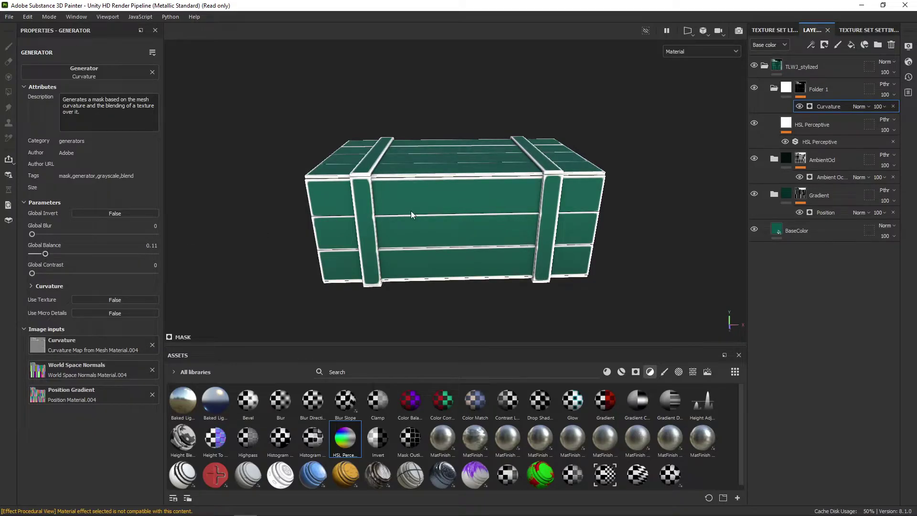
# Examine the edge highlights from the curvature mask on the crate's planks and straps from all sides and up close.
pyautogui.keyDown('alt'); pyautogui.moveTo(410, 211); pyautogui.dragTo(391, 216); pyautogui.keyUp('alt')
pyautogui.scroll(3, 391, 237)
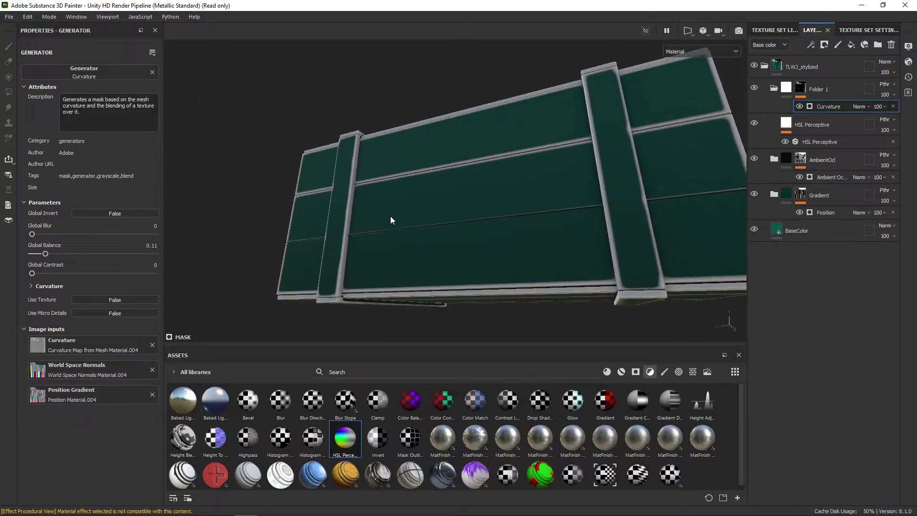
pyautogui.scroll(-5, 441, 227)
pyautogui.keyDown('alt'); pyautogui.moveTo(477, 188); pyautogui.dragTo(458, 237); pyautogui.keyUp('alt')
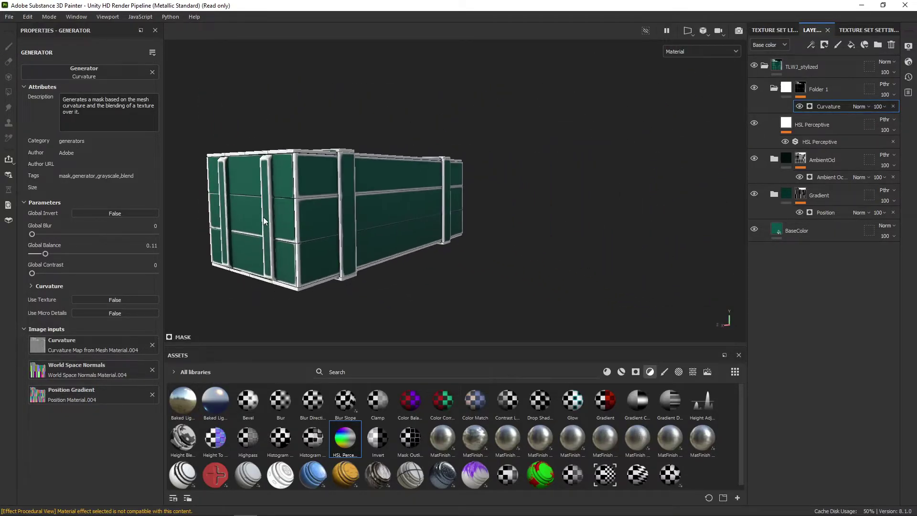
pyautogui.scroll(2, 458, 237)
pyautogui.scroll(-2, 458, 237)
pyautogui.scroll(3, 440, 236)
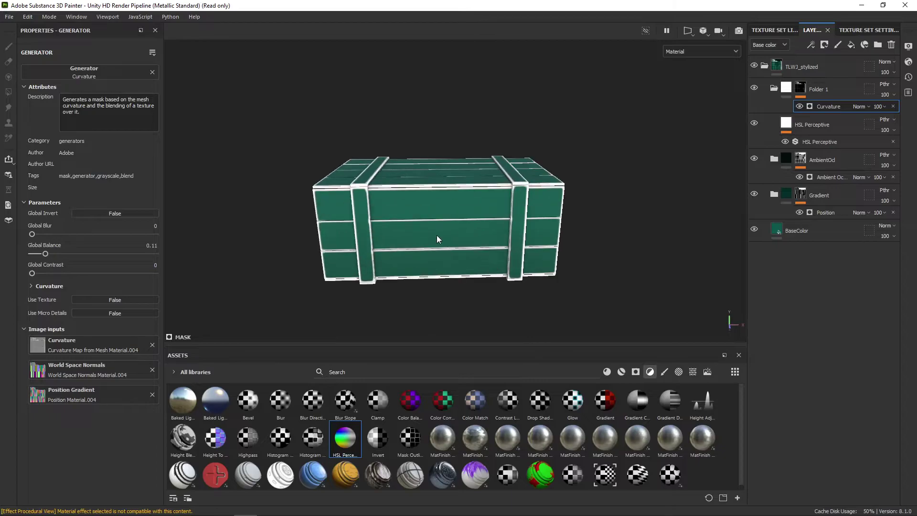
pyautogui.keyDown('alt'); pyautogui.moveTo(437, 235); pyautogui.dragTo(445, 233, button='middle'); pyautogui.keyUp('alt')
pyautogui.keyDown('alt'); pyautogui.moveTo(445, 233); pyautogui.dragTo(516, 235); pyautogui.keyUp('alt')
pyautogui.keyDown('alt'); pyautogui.moveTo(516, 232); pyautogui.dragTo(471, 222, button='middle'); pyautogui.keyUp('alt')
pyautogui.keyDown('alt'); pyautogui.moveTo(471, 221); pyautogui.dragTo(489, 232); pyautogui.keyUp('alt')
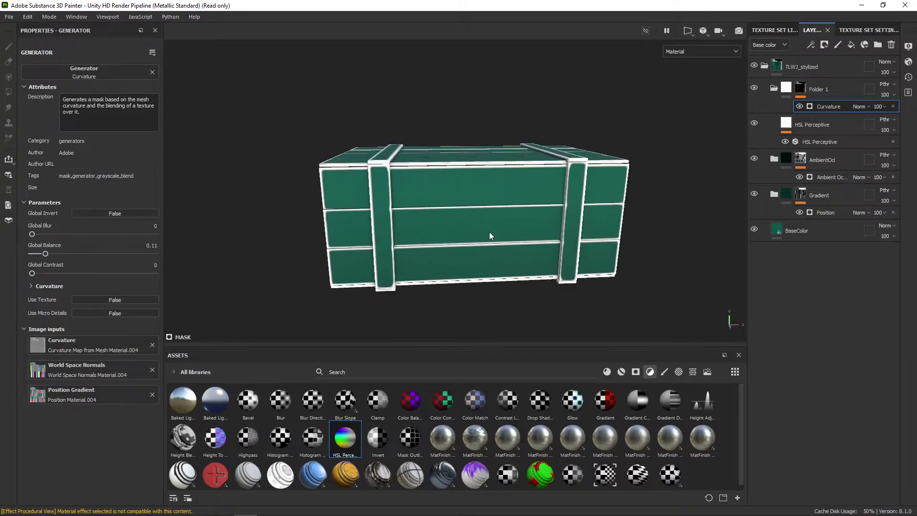
pyautogui.keyDown('alt'); pyautogui.moveTo(489, 232); pyautogui.dragTo(456, 217, button='middle'); pyautogui.keyUp('alt')
pyautogui.moveTo(466, 216)
pyautogui.keyDown('alt'); pyautogui.mouseDown()
pyautogui.moveTo(460, 226)
pyautogui.moveTo(471, 226)
pyautogui.mouseUp(); pyautogui.keyUp('alt')
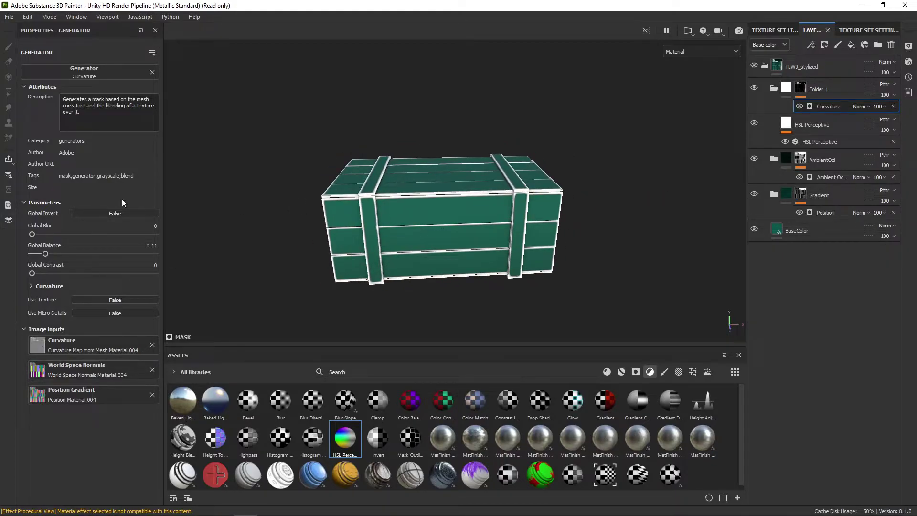
# Reduce the curvature folder's HSL Perceptive lightness to 0.543 and check the softened edge highlights near and far.
pyautogui.click(836, 142)
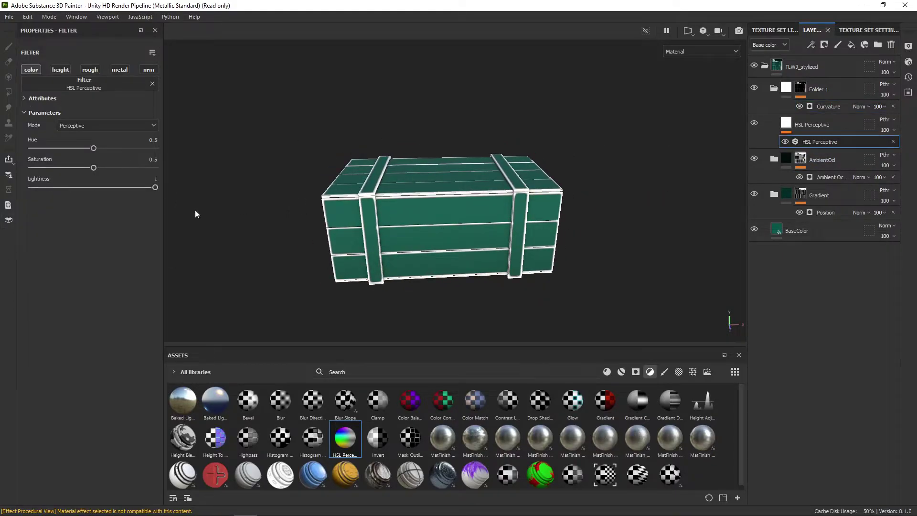
pyautogui.moveTo(153, 190); pyautogui.dragTo(99, 188)
pyautogui.keyDown('alt'); pyautogui.moveTo(413, 202); pyautogui.dragTo(424, 234, button='middle'); pyautogui.keyUp('alt')
pyautogui.keyDown('alt'); pyautogui.moveTo(499, 210); pyautogui.dragTo(436, 245); pyautogui.keyUp('alt')
pyautogui.scroll(2, 471, 234)
pyautogui.scroll(2, 472, 226)
pyautogui.scroll(-2, 446, 222)
pyautogui.scroll(-3, 446, 219)
pyautogui.scroll(4, 451, 234)
pyautogui.scroll(-2, 432, 240)
pyautogui.scroll(-3, 440, 247)
pyautogui.scroll(4, 444, 235)
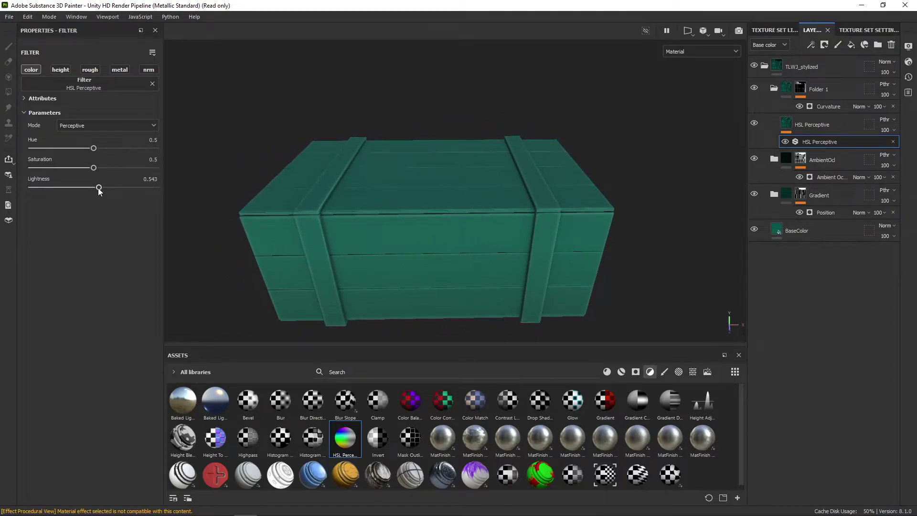
# Fine-tune the edge highlight filter's lightness to 0.545 and collapse its folder.
pyautogui.press('shift')
pyautogui.moveTo(99, 188); pyautogui.dragTo(148, 187)
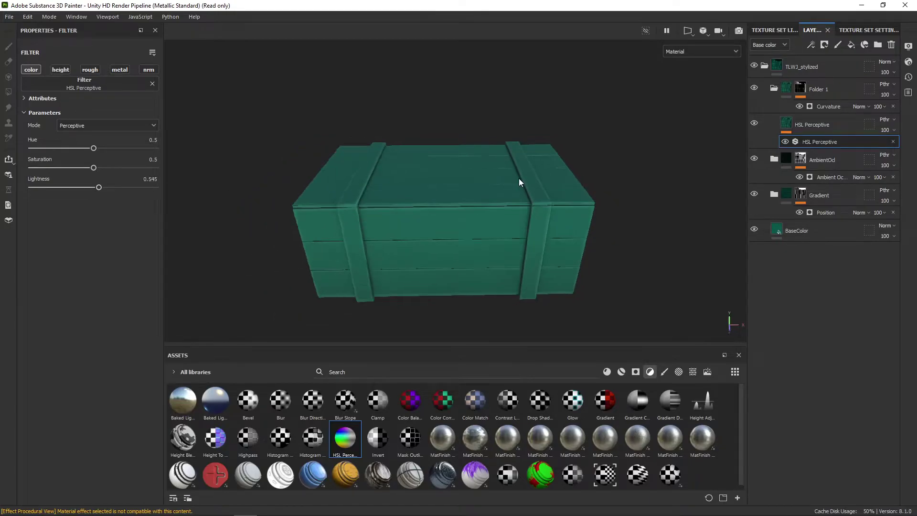
pyautogui.keyDown('alt'); pyautogui.moveTo(518, 179); pyautogui.dragTo(497, 205); pyautogui.keyUp('alt')
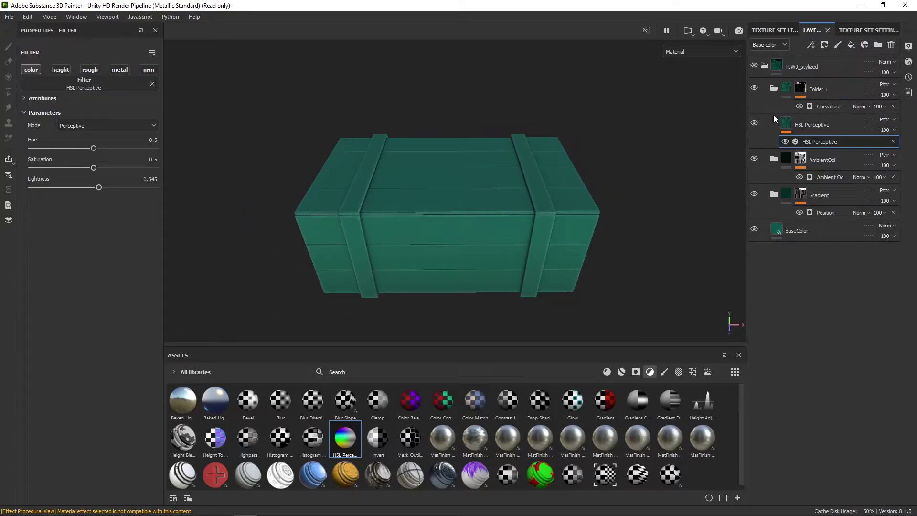
pyautogui.click(774, 89)
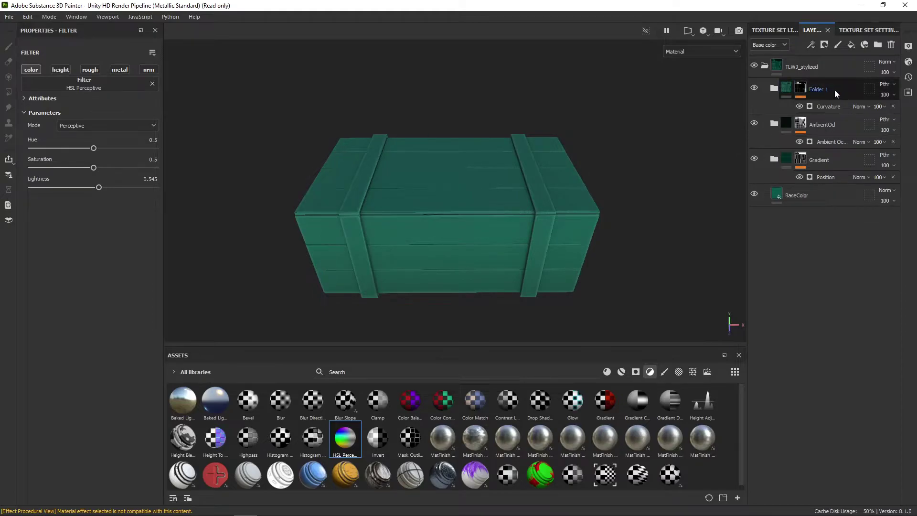
# Rename the curvature-masked Folder 1 as LightnenEdges.
pyautogui.doubleClick(836, 90)
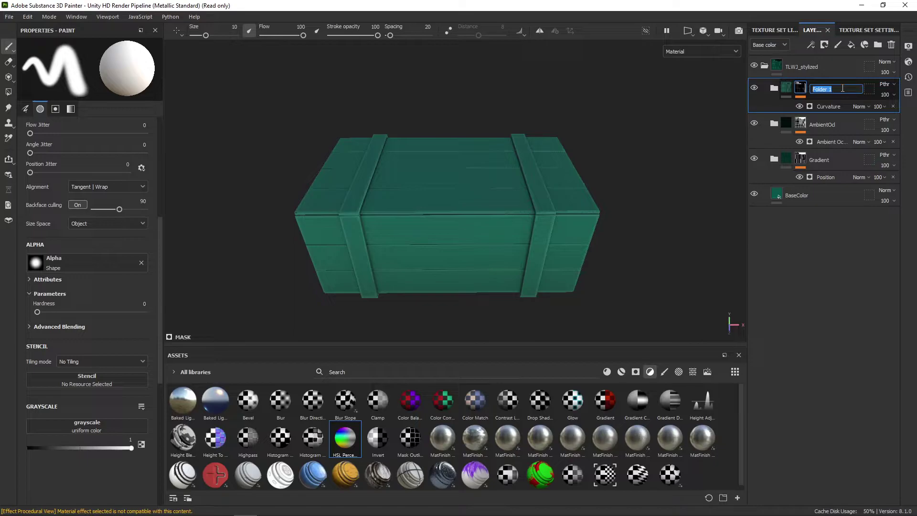
pyautogui.write('LightnenEdges')
pyautogui.press('Return')
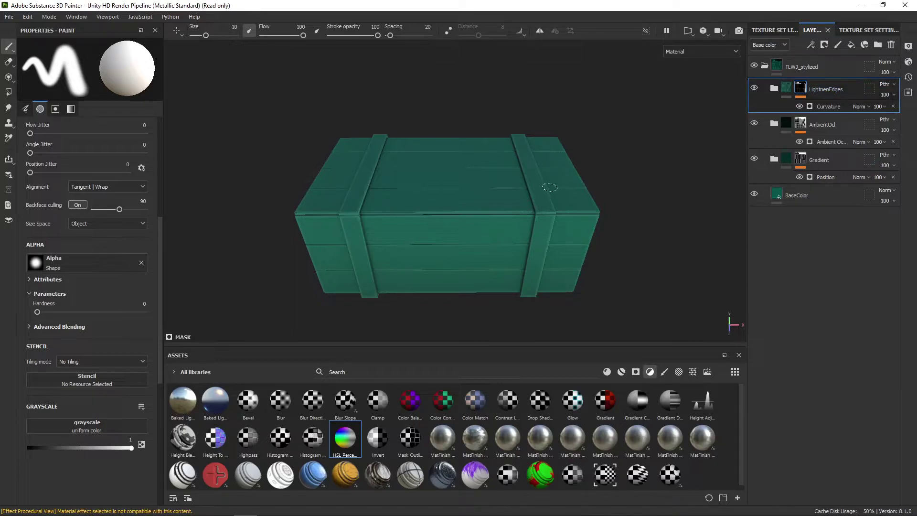
# Toggle the LightnenEdges folder's visibility to compare the crate with and without edge highlights, near and far.
pyautogui.click(756, 87)
pyautogui.click(757, 87)
pyautogui.scroll(-2, 581, 167)
pyautogui.moveTo(580, 167)
pyautogui.keyDown('alt'); pyautogui.mouseDown()
pyautogui.moveTo(580, 182)
pyautogui.moveTo(573, 172)
pyautogui.mouseUp(); pyautogui.keyUp('alt')
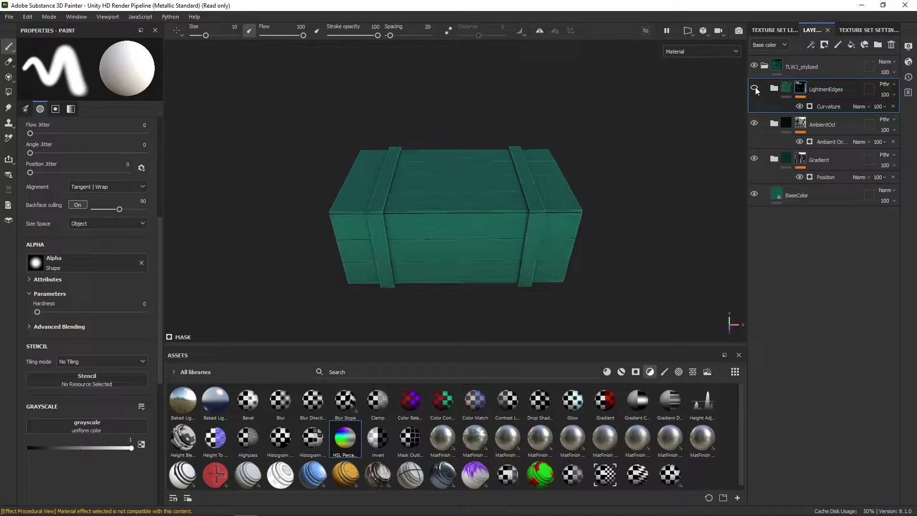
pyautogui.scroll(-1, 509, 210)
pyautogui.moveTo(508, 207)
pyautogui.keyDown('alt'); pyautogui.mouseDown()
pyautogui.moveTo(500, 215)
pyautogui.moveTo(525, 205)
pyautogui.moveTo(523, 214)
pyautogui.mouseUp(); pyautogui.keyUp('alt')
pyautogui.scroll(5, 512, 215)
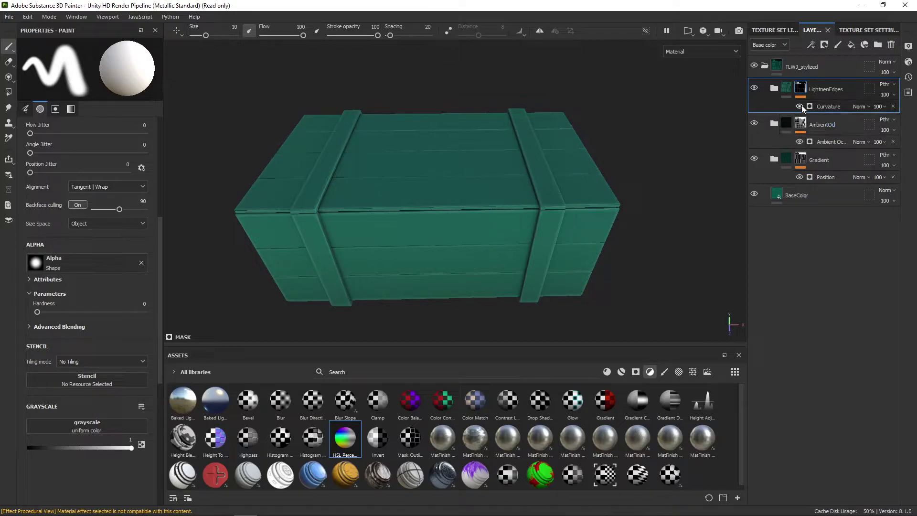
# Review the LightnenEdges folder's HSL Perceptive filter and Curvature generator settings against the edge highlights on the crate.
pyautogui.moveTo(802, 105); pyautogui.dragTo(803, 110)
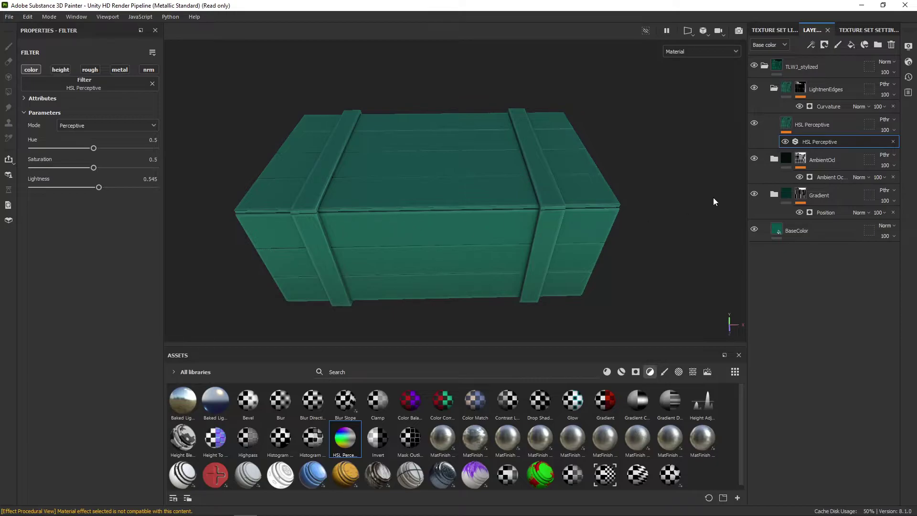
pyautogui.keyDown('alt'); pyautogui.moveTo(715, 202); pyautogui.dragTo(536, 218); pyautogui.keyUp('alt')
pyautogui.click(832, 106)
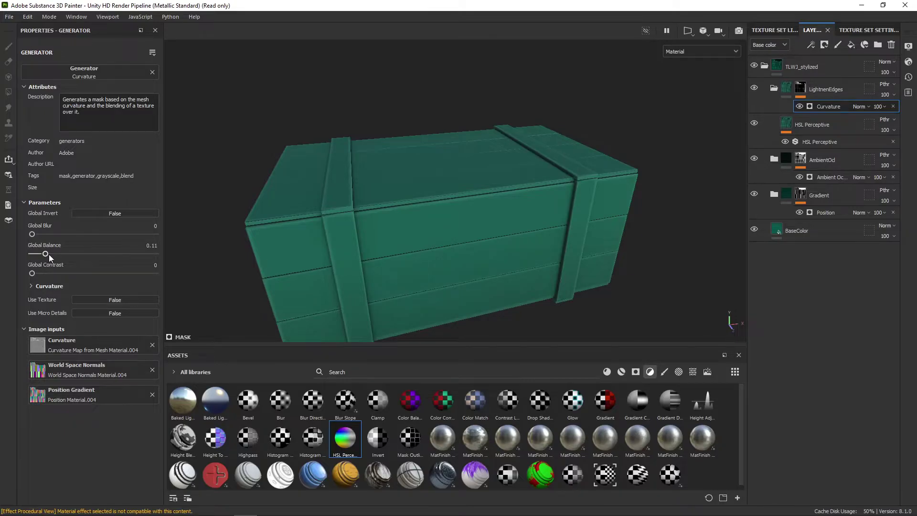
pyautogui.keyDown('alt'); pyautogui.moveTo(578, 165); pyautogui.dragTo(546, 200, button='right'); pyautogui.keyUp('alt')
pyautogui.keyDown('alt'); pyautogui.moveTo(546, 200); pyautogui.dragTo(545, 203); pyautogui.keyUp('alt')
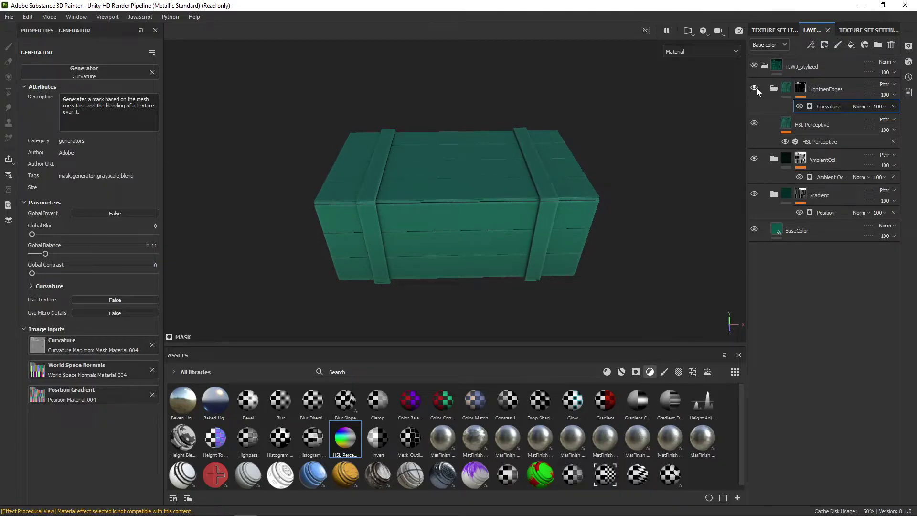
pyautogui.scroll(2, 506, 176)
pyautogui.keyDown('alt'); pyautogui.moveTo(555, 207); pyautogui.dragTo(515, 222); pyautogui.keyUp('alt')
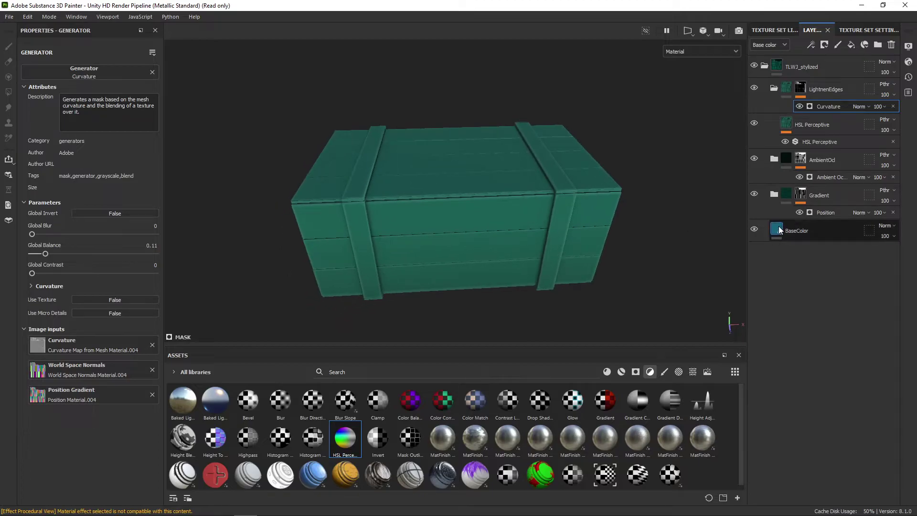
# Change the BaseColor layer's base color from green to a dark, desaturated yellowish brown.
pyautogui.click(788, 231)
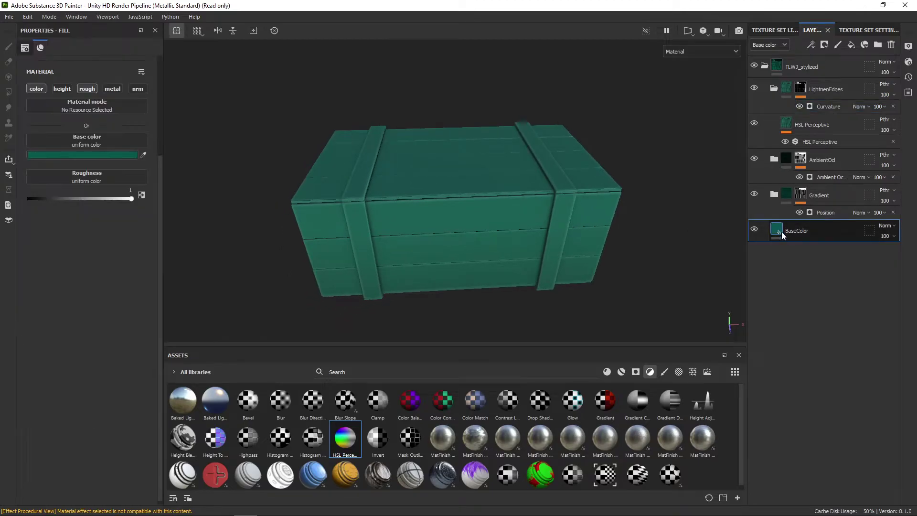
pyautogui.click(94, 155)
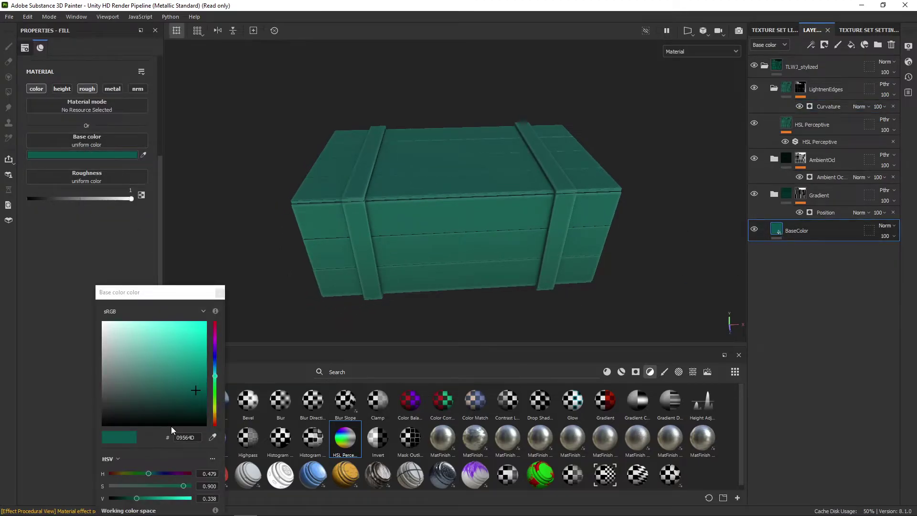
pyautogui.click(214, 405)
pyautogui.moveTo(193, 396); pyautogui.dragTo(122, 397)
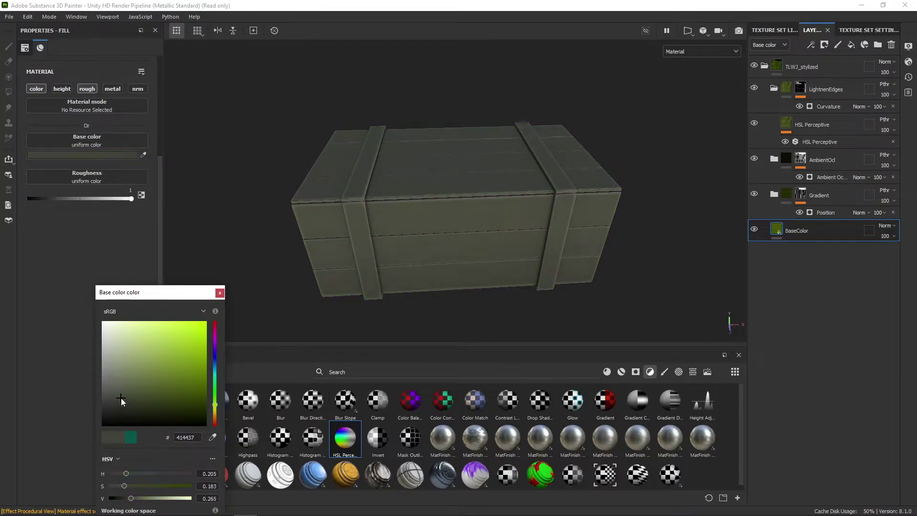
pyautogui.click(215, 414)
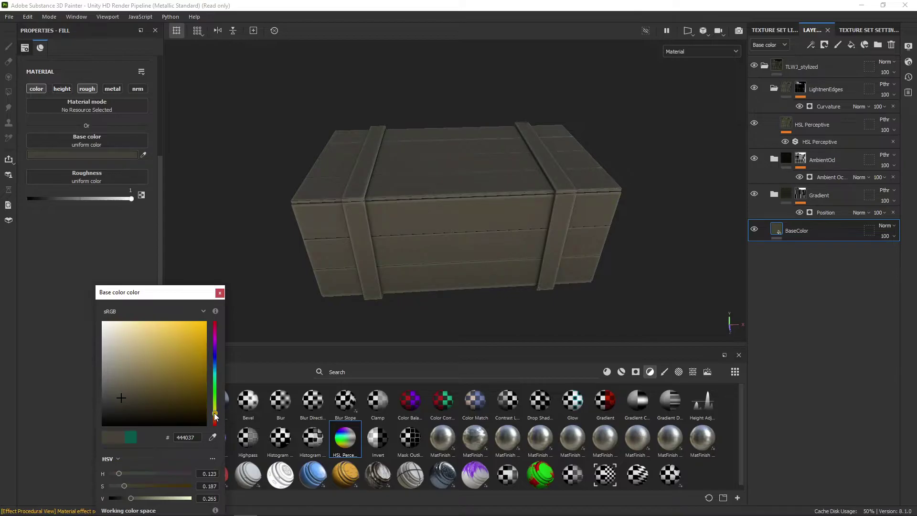
pyautogui.moveTo(214, 415); pyautogui.dragTo(216, 417)
pyautogui.click(216, 414)
pyautogui.moveTo(123, 395); pyautogui.dragTo(122, 398)
pyautogui.click(220, 294)
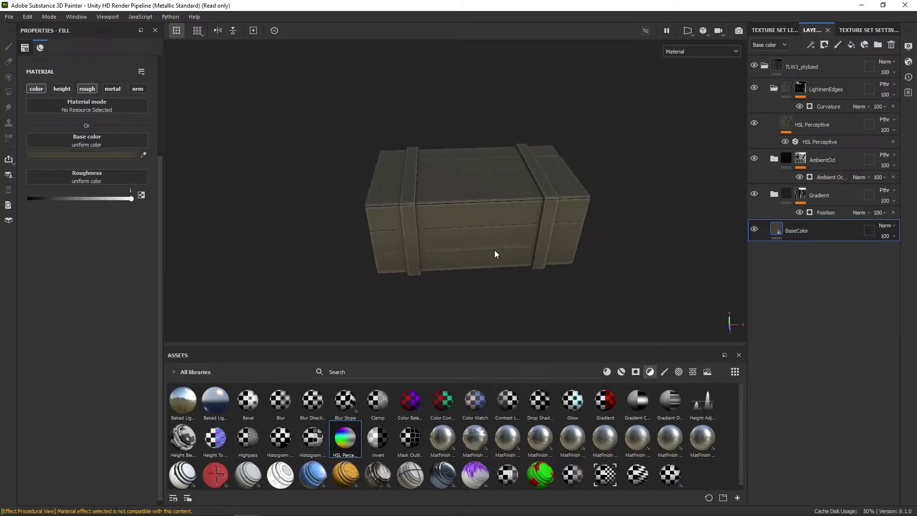
# Examine the recolored crate's gradient and edge highlights from several angles and distances, and collapse the LightnenEdges folder.
pyautogui.keyDown('alt'); pyautogui.moveTo(495, 251); pyautogui.dragTo(459, 258); pyautogui.keyUp('alt')
pyautogui.scroll(4, 484, 244)
pyautogui.keyDown('alt'); pyautogui.moveTo(458, 258); pyautogui.dragTo(486, 230, button='middle'); pyautogui.keyUp('alt')
pyautogui.scroll(-2, 485, 230)
pyautogui.moveTo(486, 230)
pyautogui.keyDown('alt'); pyautogui.mouseDown()
pyautogui.moveTo(467, 220)
pyautogui.moveTo(470, 237)
pyautogui.mouseUp(); pyautogui.keyUp('alt')
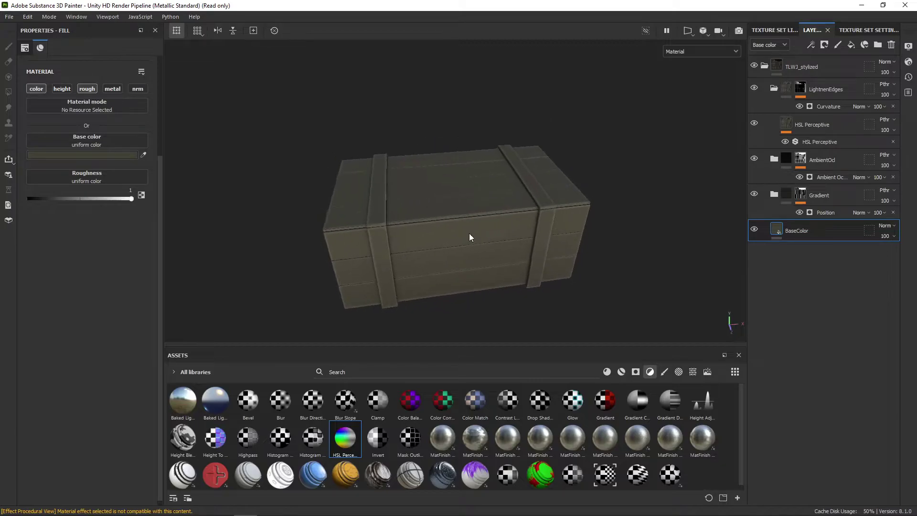
pyautogui.click(774, 88)
pyautogui.keyDown('alt'); pyautogui.moveTo(461, 243); pyautogui.dragTo(461, 233, button='middle'); pyautogui.keyUp('alt')
pyautogui.scroll(3, 464, 241)
pyautogui.keyDown('alt'); pyautogui.moveTo(465, 241); pyautogui.dragTo(477, 223); pyautogui.keyUp('alt')
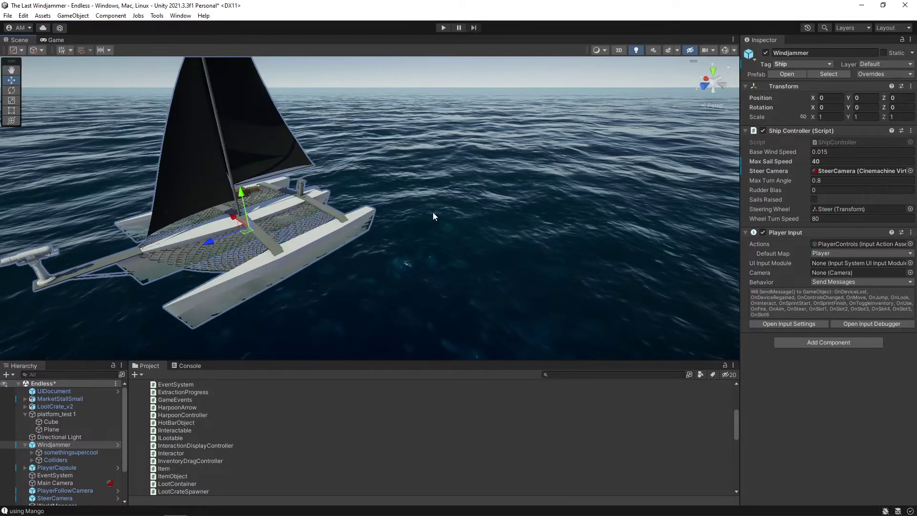
# Switch to Unity, fly to the crates on the Windjammer's netting and select the large loot crate for comparison.
pyautogui.moveTo(433, 213)
pyautogui.keyDown('alt'); pyautogui.mouseDown()
pyautogui.moveTo(487, 202)
pyautogui.moveTo(412, 197)
pyautogui.mouseUp(); pyautogui.keyUp('alt')
pyautogui.press('w')
pyautogui.moveTo(412, 196); pyautogui.dragTo(541, 194, button='right')
pyautogui.press('w')
pyautogui.press('s')
pyautogui.press('a')
pyautogui.press('w')
pyautogui.keyDown('alt'); pyautogui.moveTo(542, 194); pyautogui.dragTo(326, 190); pyautogui.keyUp('alt')
pyautogui.scroll(-10, 326, 190)
pyautogui.click(388, 199)
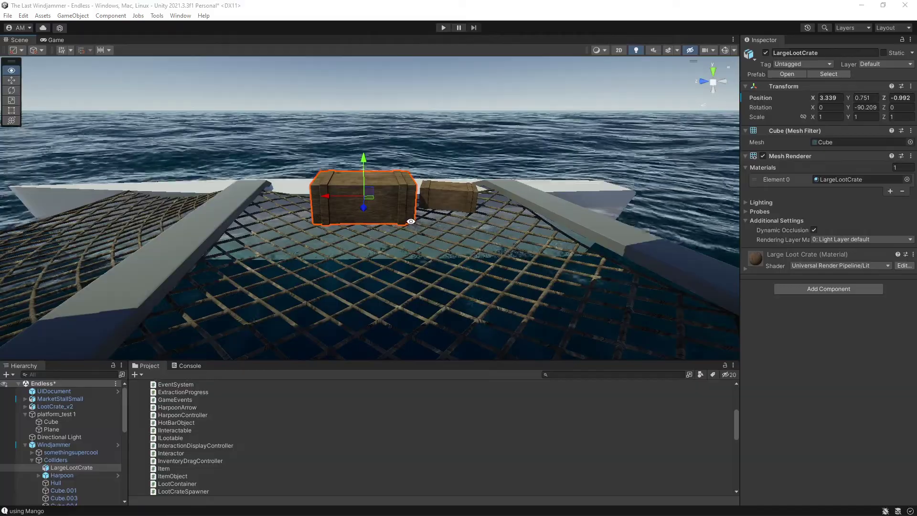
# Switch back to Substance 3D Painter and examine the brown crate near and far under rotated environment lighting.
pyautogui.hotkey('alt', 'Tab')
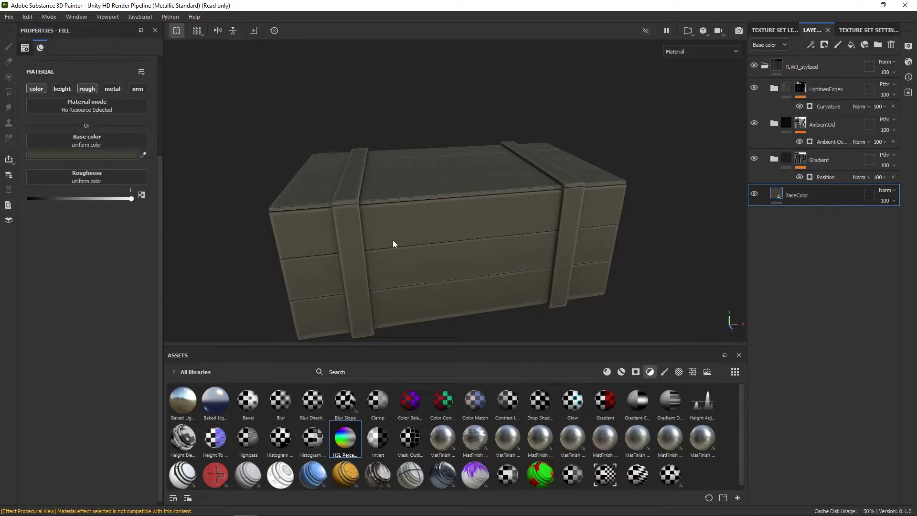
pyautogui.moveTo(437, 238)
pyautogui.keyDown('alt'); pyautogui.mouseDown()
pyautogui.moveTo(479, 214)
pyautogui.moveTo(481, 223)
pyautogui.moveTo(503, 221)
pyautogui.mouseUp(); pyautogui.keyUp('alt')
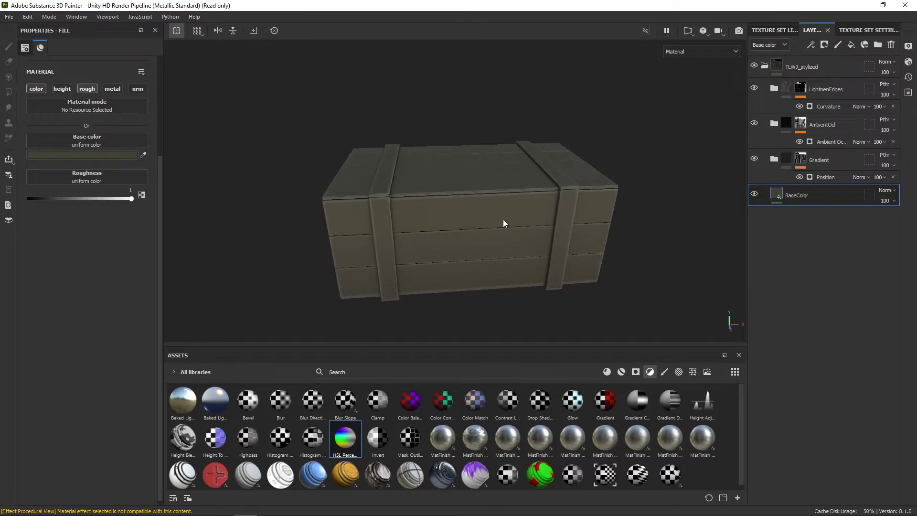
pyautogui.moveTo(476, 236)
pyautogui.keyDown('alt'); pyautogui.mouseDown(button='middle')
pyautogui.moveTo(486, 230)
pyautogui.moveTo(487, 239)
pyautogui.mouseUp(button='middle'); pyautogui.keyUp('alt')
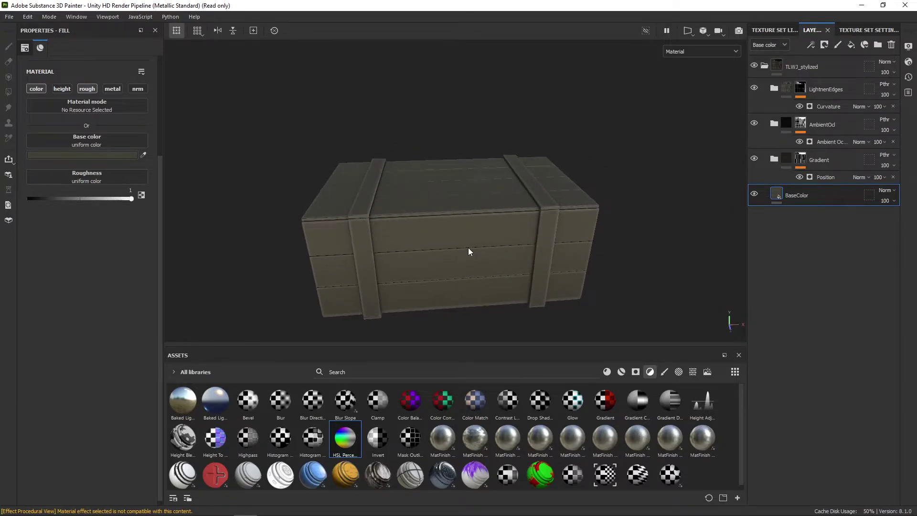
pyautogui.keyDown('alt'); pyautogui.moveTo(464, 246); pyautogui.dragTo(517, 242); pyautogui.keyUp('alt')
pyautogui.keyDown('alt'); pyautogui.moveTo(548, 246); pyautogui.dragTo(495, 242, button='middle'); pyautogui.keyUp('alt')
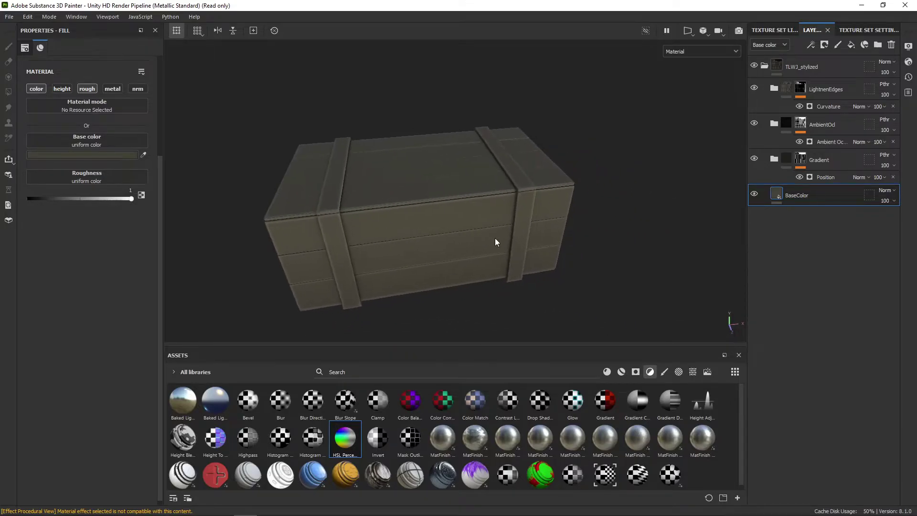
pyautogui.scroll(-2, 495, 238)
pyautogui.moveTo(495, 238)
pyautogui.keyDown('alt'); pyautogui.mouseDown()
pyautogui.moveTo(478, 227)
pyautogui.moveTo(483, 234)
pyautogui.mouseUp(); pyautogui.keyUp('alt')
pyautogui.scroll(3, 481, 234)
pyautogui.keyDown('shift'); pyautogui.moveTo(454, 226); pyautogui.dragTo(428, 229, button='right'); pyautogui.keyUp('shift')
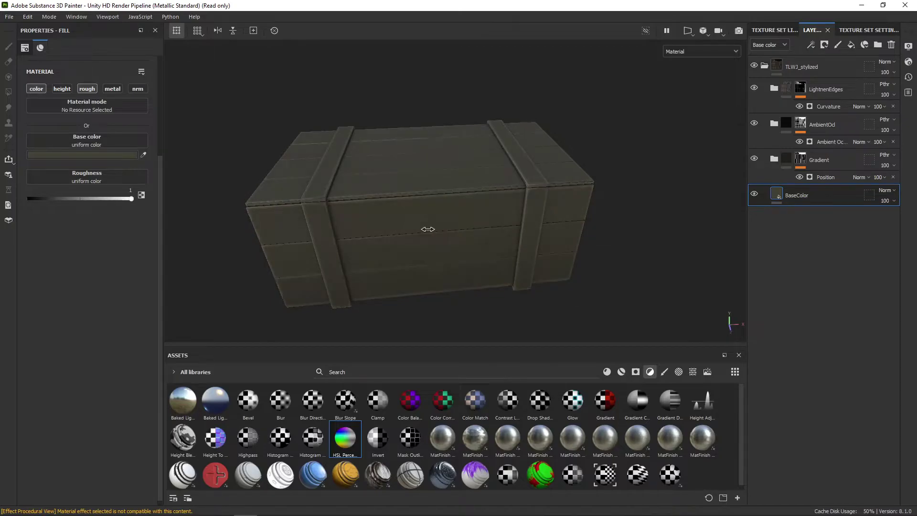
pyautogui.scroll(-3, 426, 231)
pyautogui.keyDown('alt'); pyautogui.moveTo(443, 218); pyautogui.dragTo(459, 240, button='middle'); pyautogui.keyUp('alt')
pyautogui.scroll(-1, 489, 271)
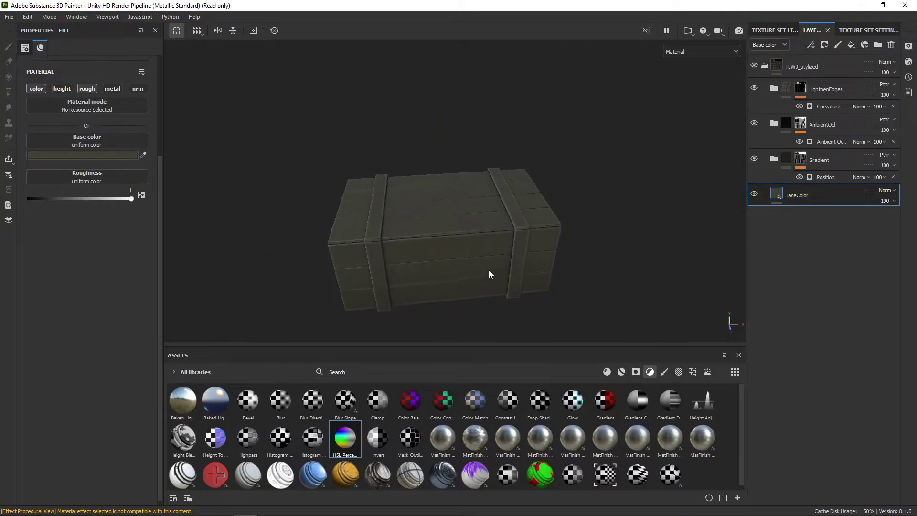
pyautogui.keyDown('alt'); pyautogui.moveTo(489, 271); pyautogui.dragTo(477, 270); pyautogui.keyUp('alt')
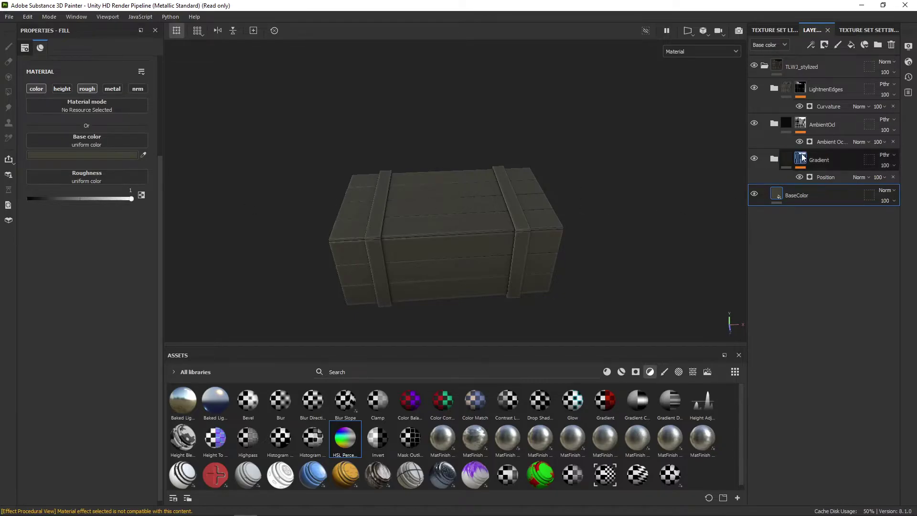
# Reduce the lightness of the LightnenEdges folder's HSL Perceptive filter to 0.525.
pyautogui.click(828, 107)
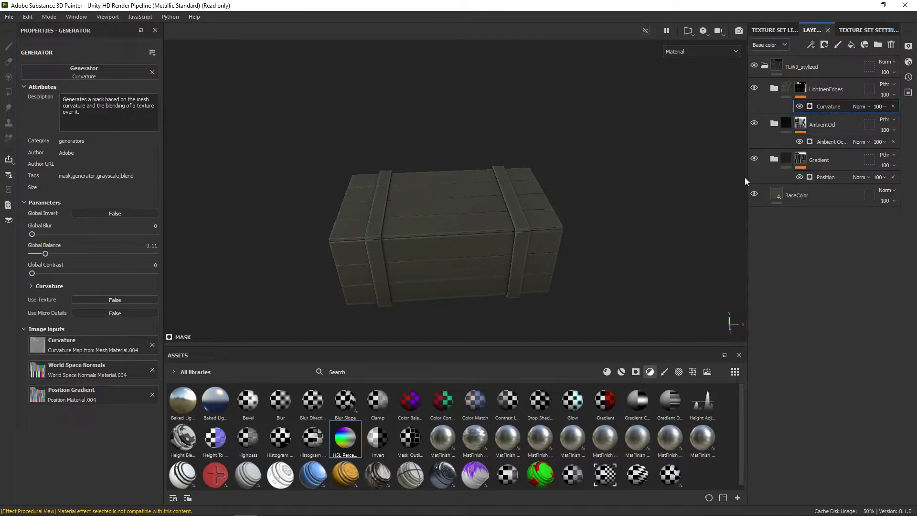
pyautogui.click(834, 142)
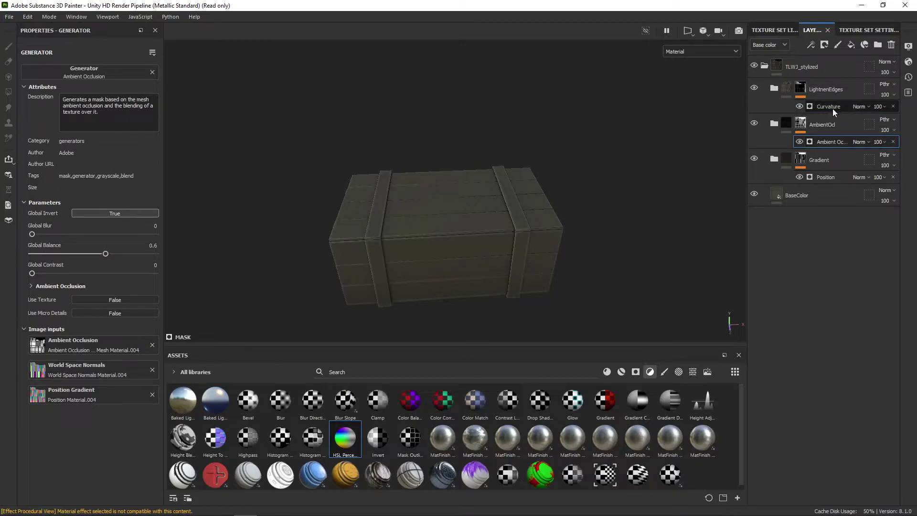
pyautogui.click(832, 107)
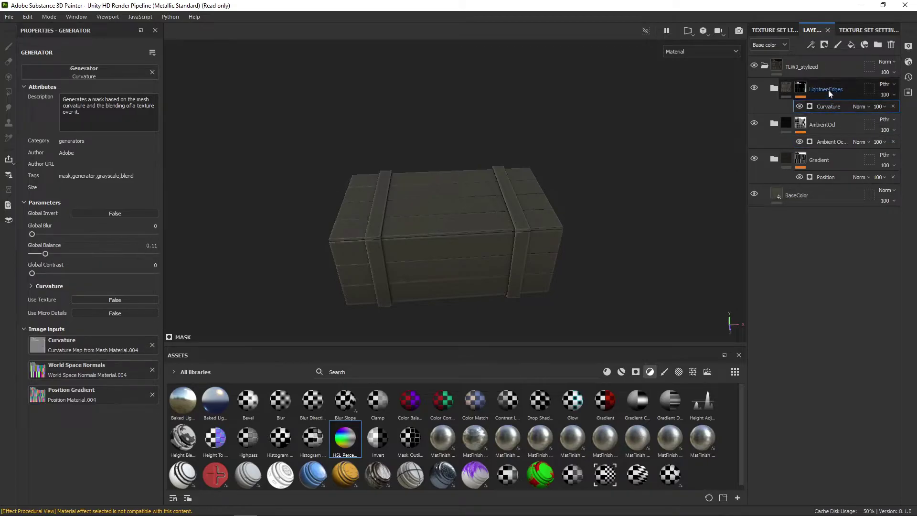
pyautogui.click(774, 88)
pyautogui.click(824, 141)
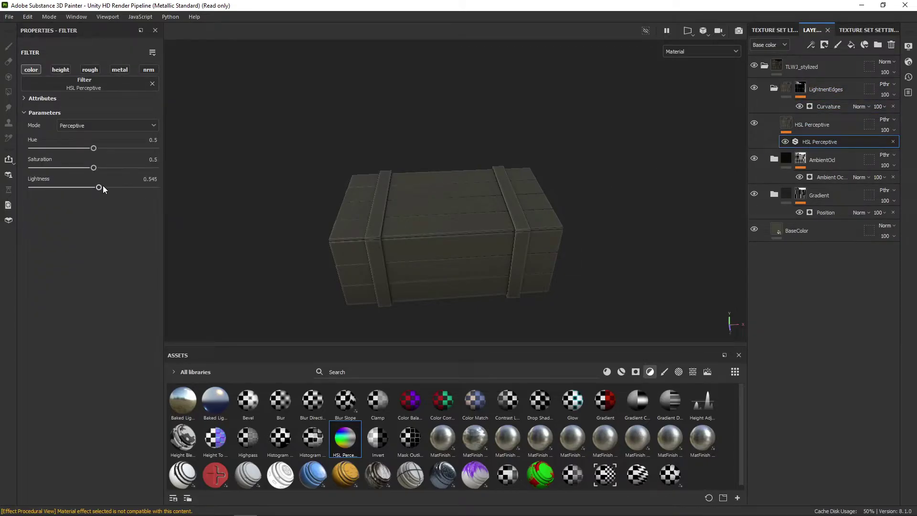
pyautogui.moveTo(98, 187)
pyautogui.mouseDown()
pyautogui.moveTo(83, 187)
pyautogui.moveTo(114, 187)
pyautogui.moveTo(96, 188)
pyautogui.mouseUp()
pyautogui.click(754, 87)
pyautogui.keyDown('alt'); pyautogui.moveTo(592, 241); pyautogui.dragTo(557, 246); pyautogui.keyUp('alt')
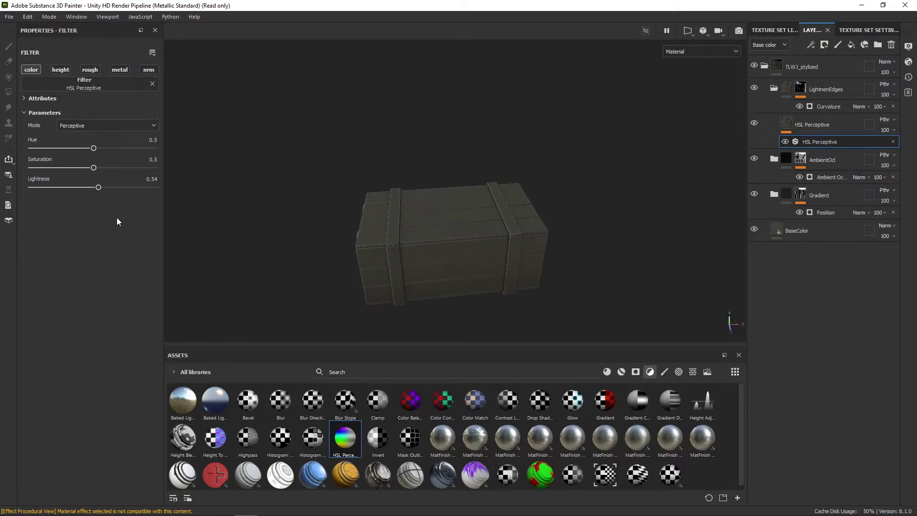
pyautogui.moveTo(99, 189); pyautogui.dragTo(86, 185)
pyautogui.keyDown('alt'); pyautogui.moveTo(473, 206); pyautogui.dragTo(544, 211); pyautogui.keyUp('alt')
# Toggle the LightnenEdges folder to compare the subtler highlights near and far, keep it visible and collapse it.
pyautogui.click(755, 88)
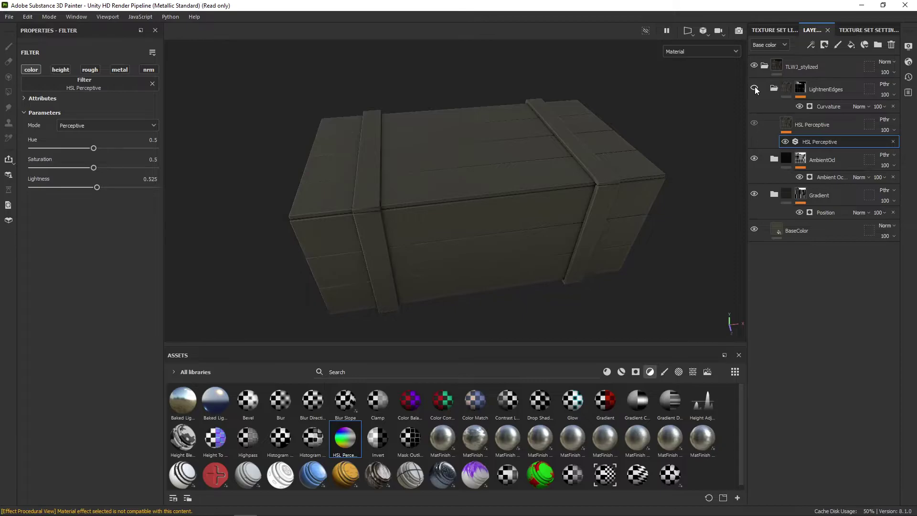
pyautogui.click(755, 87)
pyautogui.keyDown('alt'); pyautogui.moveTo(602, 210); pyautogui.dragTo(590, 182); pyautogui.keyUp('alt')
pyautogui.scroll(-2, 590, 181)
pyautogui.keyDown('alt'); pyautogui.moveTo(533, 194); pyautogui.dragTo(495, 208); pyautogui.keyUp('alt')
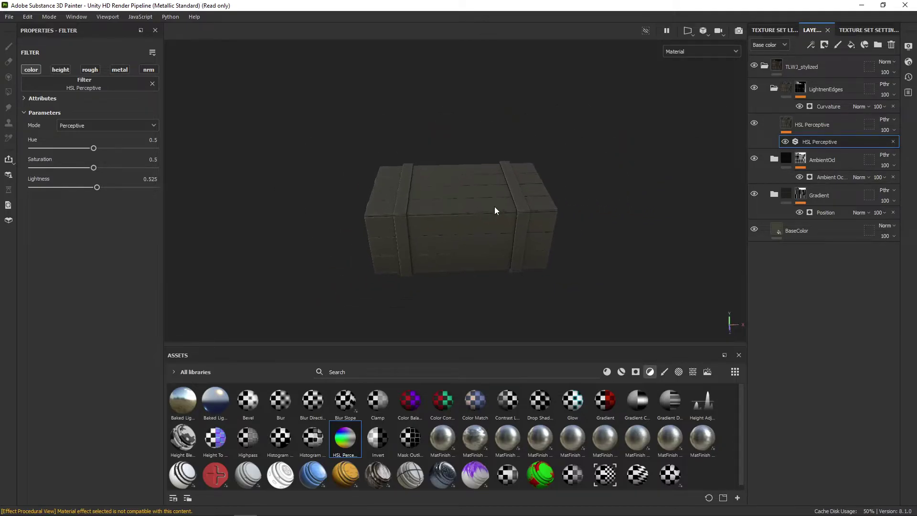
pyautogui.press('Delete')
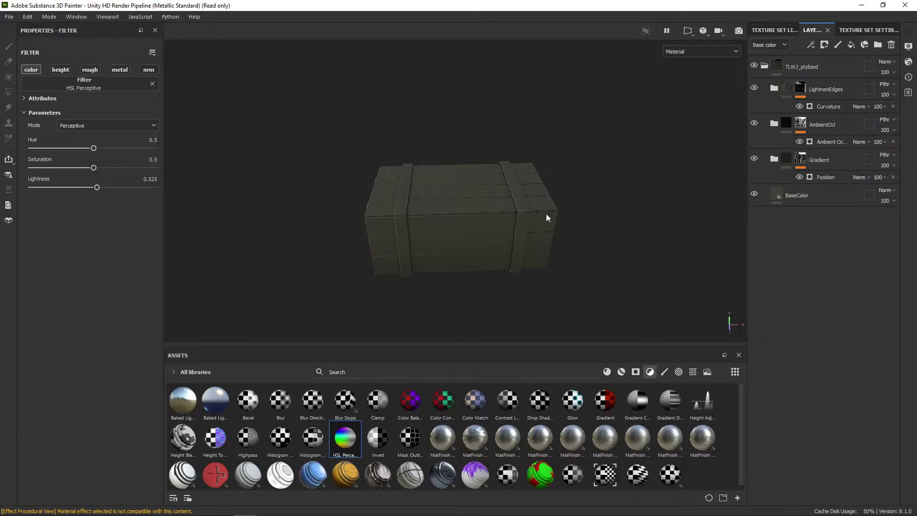
# Try the Multiply blend mode on the Gradient folder and return it to Passthrough.
pyautogui.scroll(3, 545, 220)
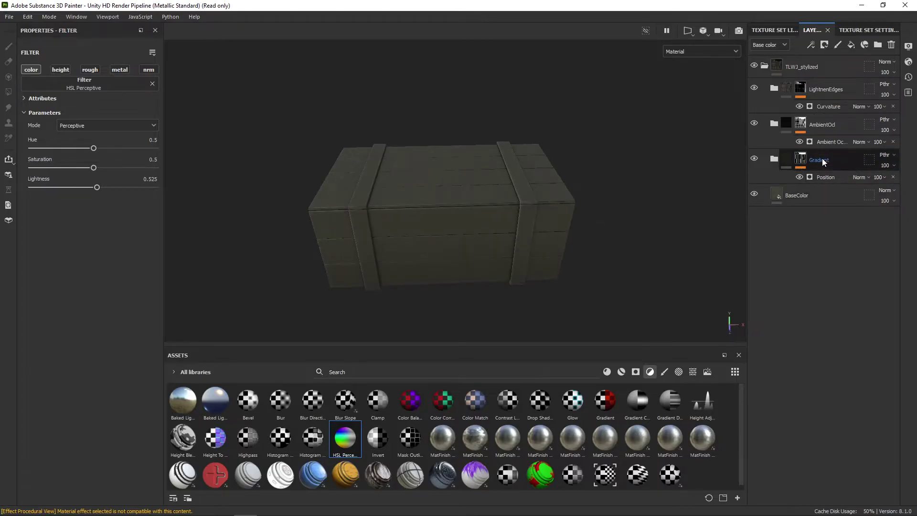
pyautogui.click(868, 160)
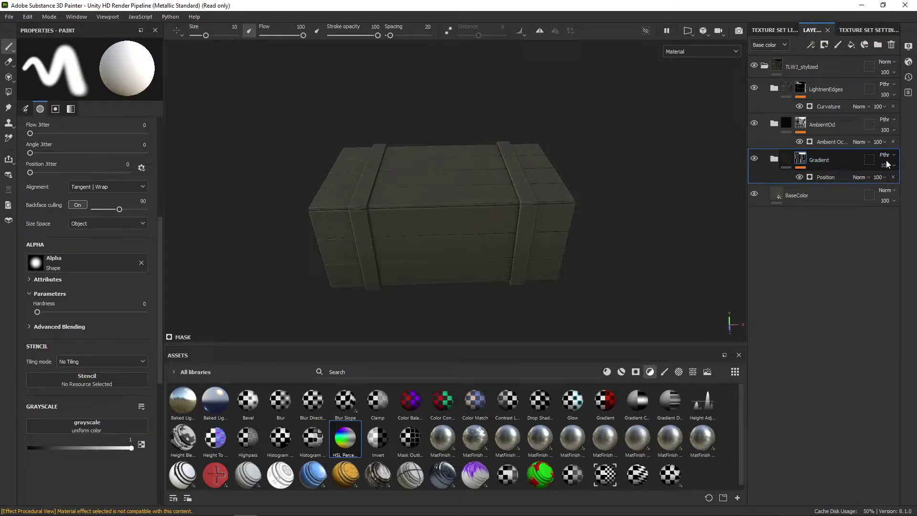
pyautogui.click(885, 155)
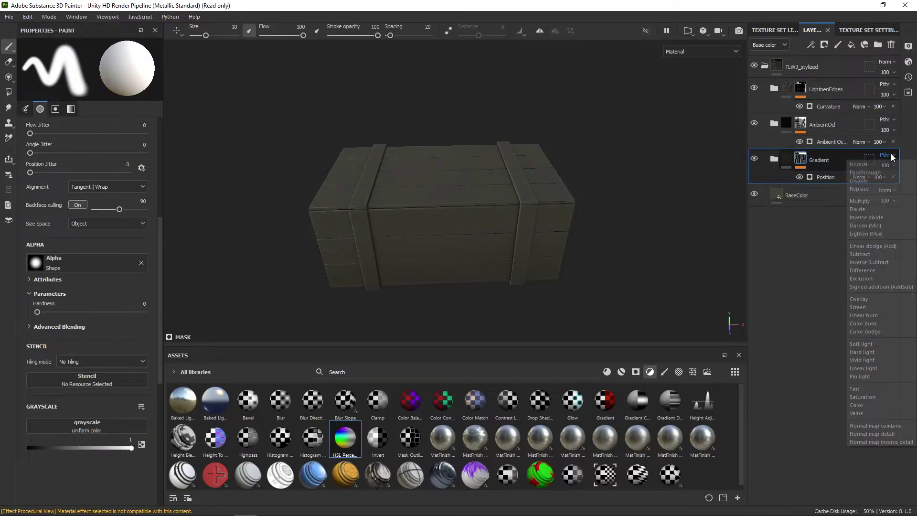
pyautogui.click(876, 201)
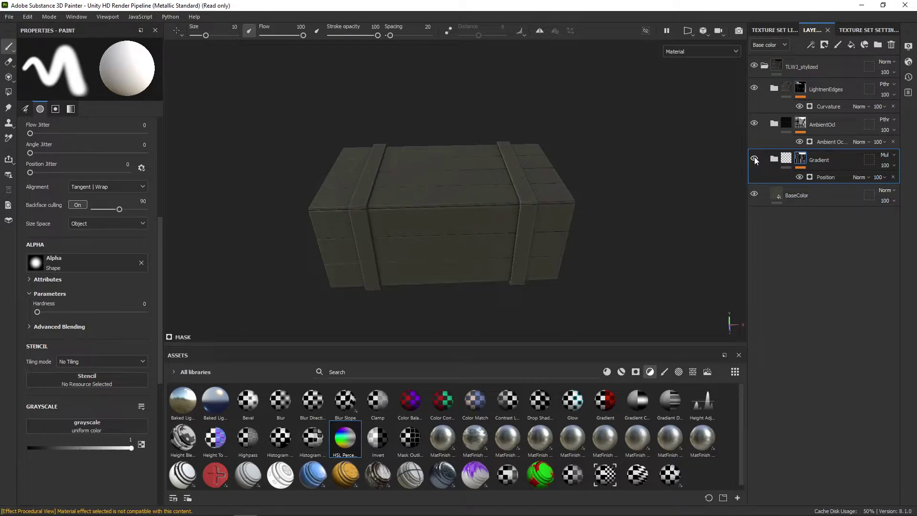
pyautogui.click(886, 155)
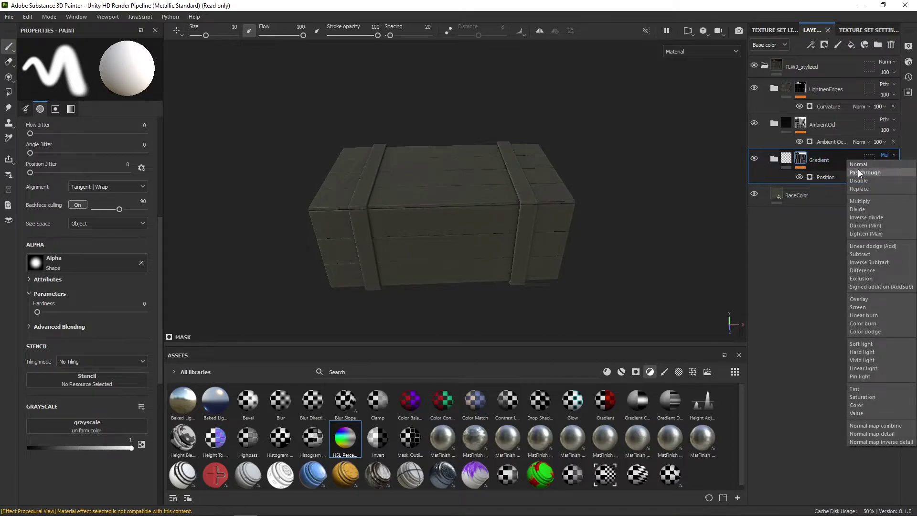
pyautogui.click(883, 173)
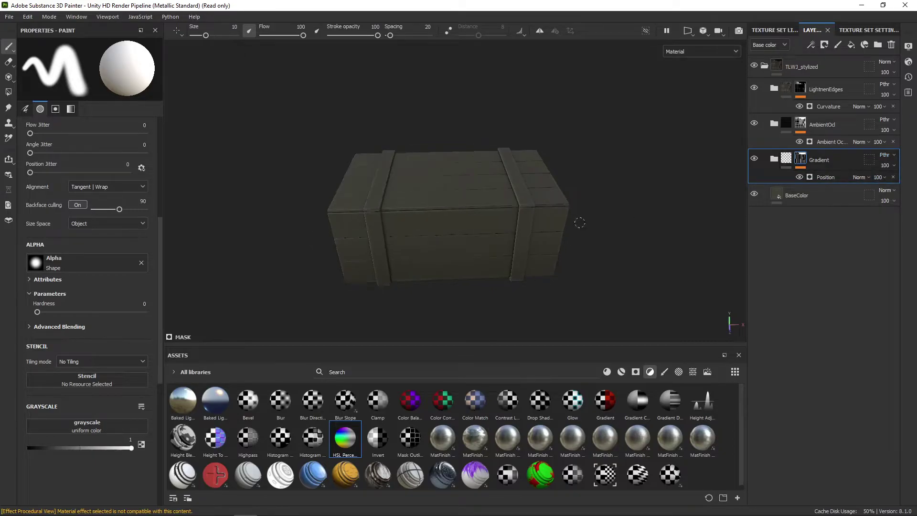
# Examine the crate from several angles and lighting directions, comparing it with the Gradient folder hidden and shown.
pyautogui.keyDown('alt'); pyautogui.moveTo(577, 225); pyautogui.dragTo(565, 212); pyautogui.keyUp('alt')
pyautogui.scroll(-2, 609, 242)
pyautogui.moveTo(593, 248)
pyautogui.keyDown('alt'); pyautogui.mouseDown()
pyautogui.moveTo(553, 238)
pyautogui.moveTo(540, 253)
pyautogui.moveTo(542, 240)
pyautogui.moveTo(531, 242)
pyautogui.mouseUp(); pyautogui.keyUp('alt')
pyautogui.scroll(1, 589, 250)
pyautogui.scroll(-1, 545, 240)
pyautogui.scroll(3, 540, 251)
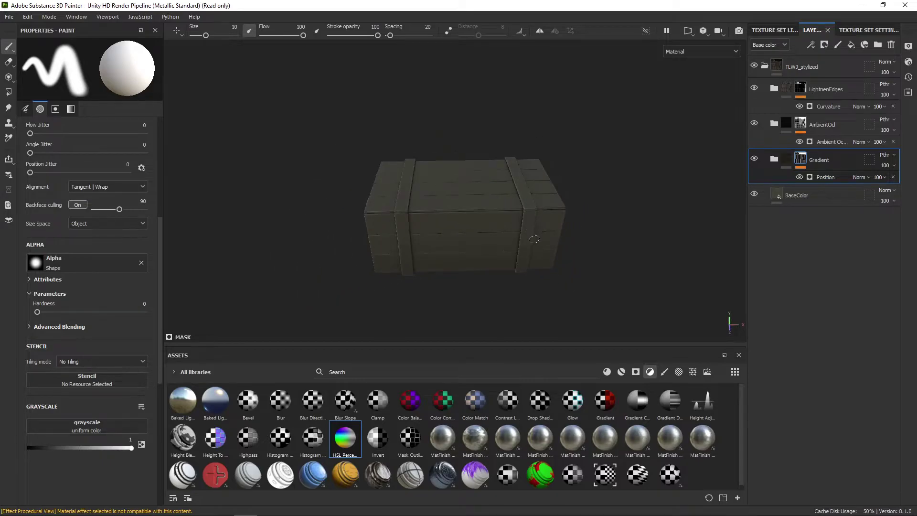
pyautogui.moveTo(535, 240)
pyautogui.keyDown('shift'); pyautogui.mouseDown(button='right')
pyautogui.moveTo(504, 238)
pyautogui.moveTo(526, 252)
pyautogui.mouseUp(button='right'); pyautogui.keyUp('shift')
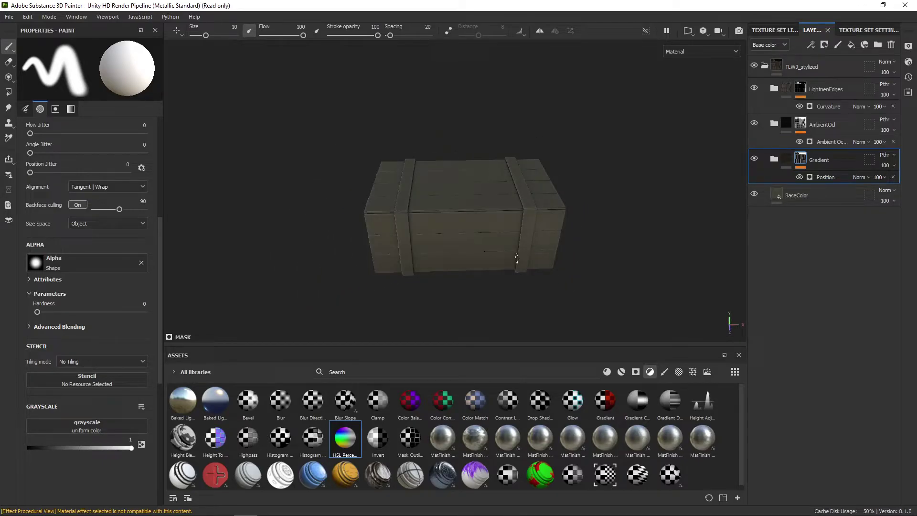
pyautogui.keyDown('alt'); pyautogui.moveTo(517, 258); pyautogui.dragTo(519, 236); pyautogui.keyUp('alt')
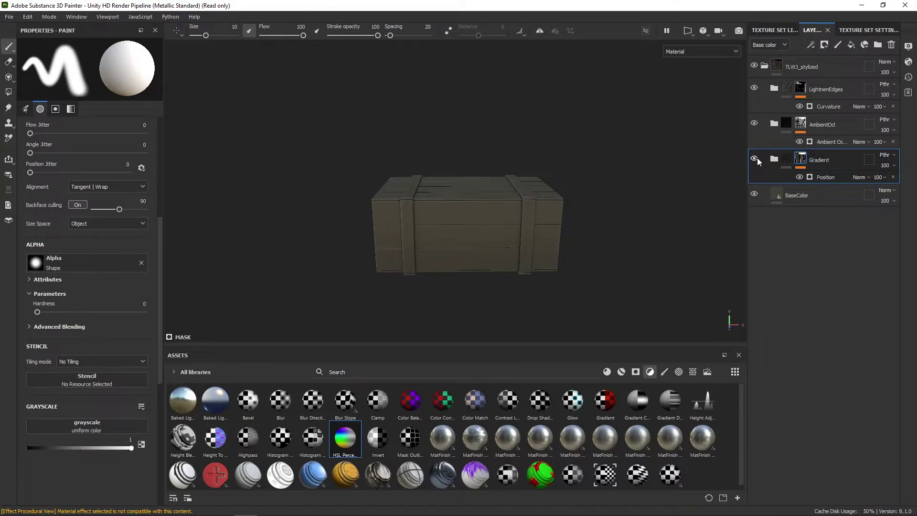
pyautogui.keyDown('alt'); pyautogui.moveTo(529, 234); pyautogui.dragTo(589, 208); pyautogui.keyUp('alt')
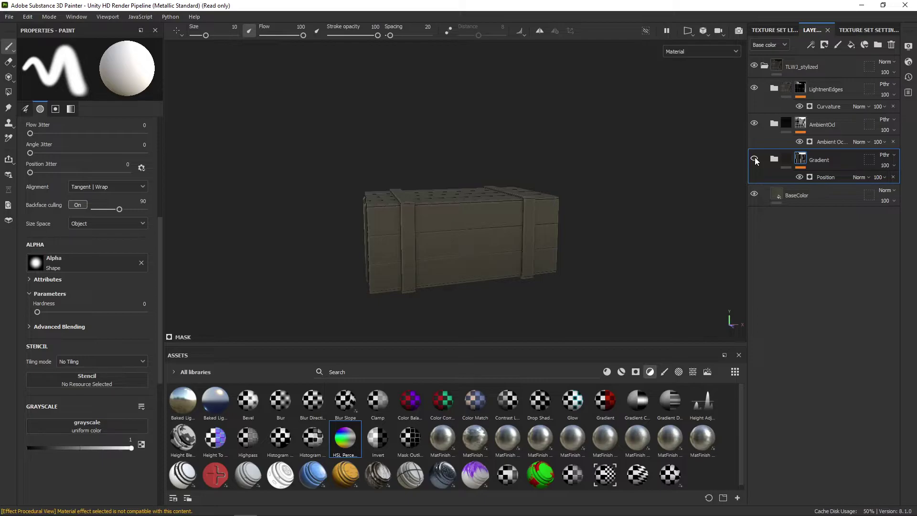
pyautogui.click(755, 160)
pyautogui.click(755, 160)
# Inspect the shading on the crate's planks, straps and edges close up and from farther away.
pyautogui.keyDown('alt'); pyautogui.moveTo(573, 225); pyautogui.dragTo(487, 262); pyautogui.keyUp('alt')
pyautogui.scroll(2, 487, 262)
pyautogui.keyDown('alt'); pyautogui.moveTo(488, 261); pyautogui.dragTo(549, 238, button='middle'); pyautogui.keyUp('alt')
pyautogui.scroll(2, 546, 225)
pyautogui.keyDown('alt'); pyautogui.moveTo(554, 234); pyautogui.dragTo(550, 247); pyautogui.keyUp('alt')
pyautogui.scroll(2, 532, 230)
pyautogui.moveTo(539, 234)
pyautogui.keyDown('alt'); pyautogui.mouseDown(button='middle')
pyautogui.moveTo(542, 241)
pyautogui.moveTo(533, 241)
pyautogui.mouseUp(button='middle'); pyautogui.keyUp('alt')
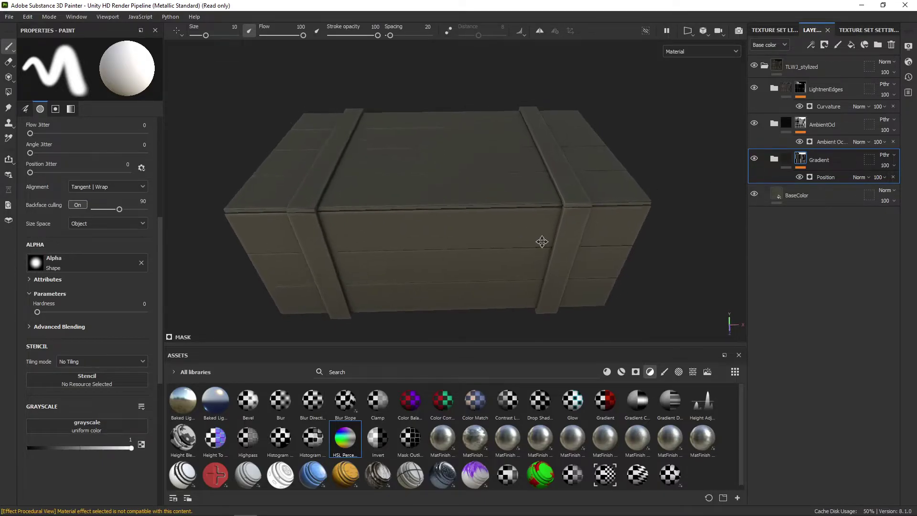
pyautogui.scroll(1, 533, 244)
pyautogui.scroll(-3, 528, 241)
pyautogui.keyDown('alt'); pyautogui.moveTo(531, 244); pyautogui.dragTo(532, 231); pyautogui.keyUp('alt')
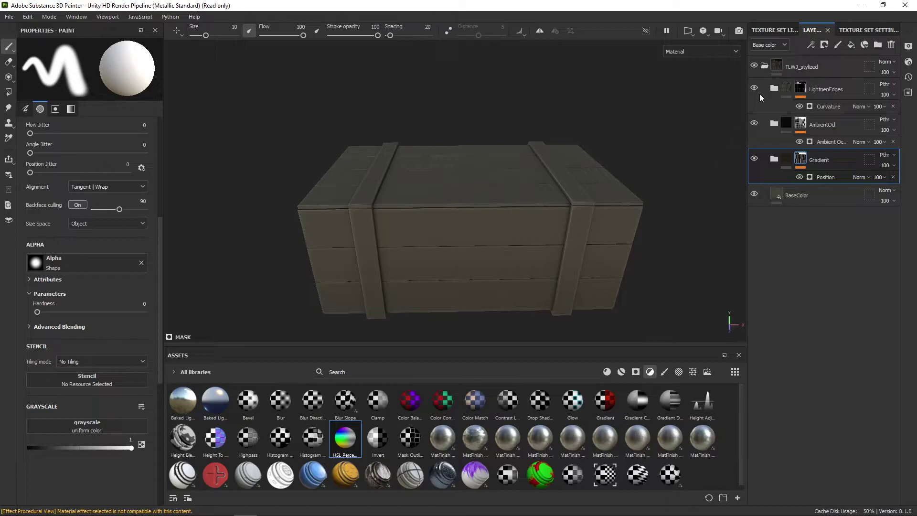
pyautogui.keyDown('alt'); pyautogui.moveTo(527, 221); pyautogui.dragTo(534, 210, button='middle'); pyautogui.keyUp('alt')
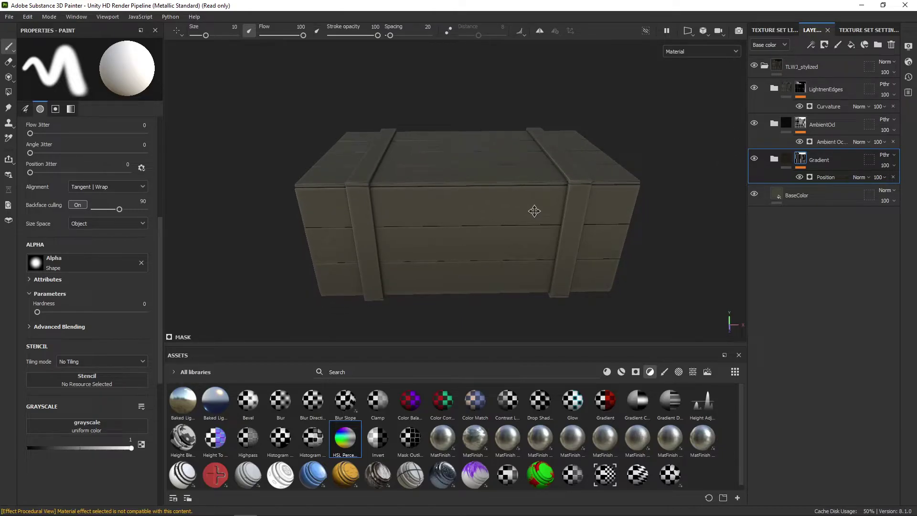
pyautogui.keyDown('alt'); pyautogui.moveTo(534, 211); pyautogui.dragTo(533, 225, button='middle'); pyautogui.keyUp('alt')
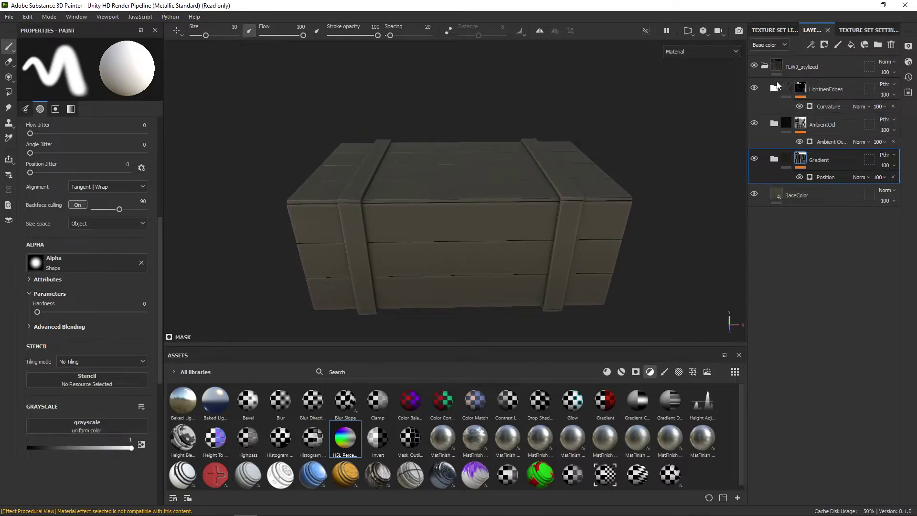
pyautogui.scroll(-2, 569, 191)
pyautogui.keyDown('alt'); pyautogui.moveTo(530, 201); pyautogui.dragTo(534, 206, button='middle'); pyautogui.keyUp('alt')
pyautogui.scroll(2, 531, 215)
pyautogui.moveTo(548, 222)
pyautogui.keyDown('alt'); pyautogui.mouseDown()
pyautogui.moveTo(537, 207)
pyautogui.moveTo(529, 242)
pyautogui.moveTo(538, 219)
pyautogui.mouseUp(); pyautogui.keyUp('alt')
pyautogui.scroll(3, 530, 218)
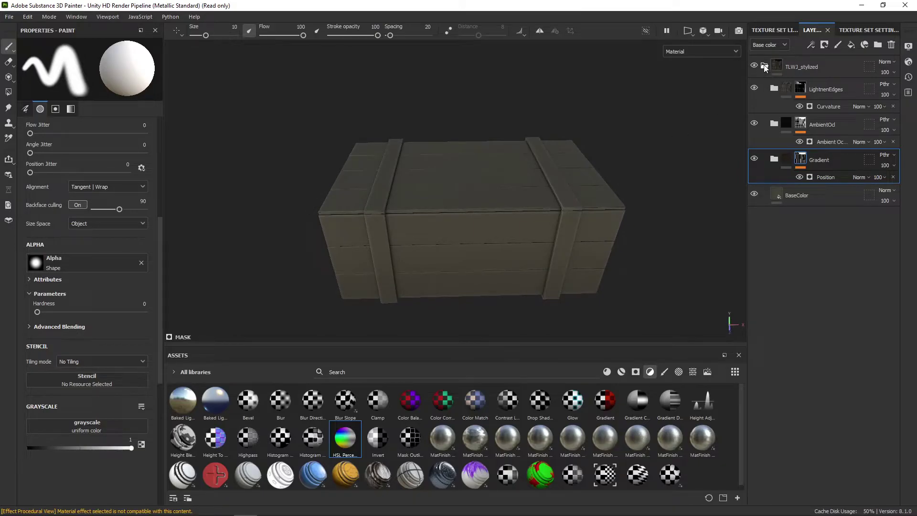
# Add the Baked Lighting Stylized filter as a new layer above the LightnenEdges folder inside the TLWJ_stylized folder.
pyautogui.click(765, 67)
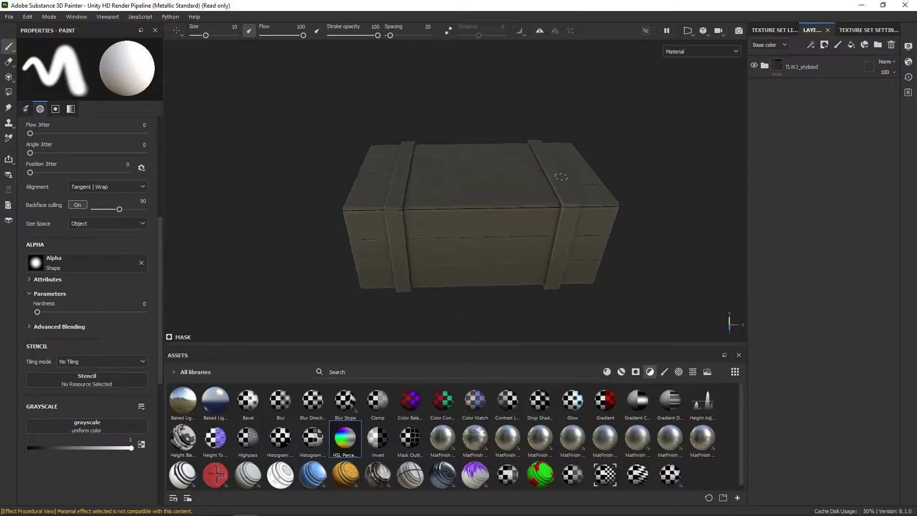
pyautogui.keyDown('alt'); pyautogui.moveTo(550, 186); pyautogui.dragTo(562, 204); pyautogui.keyUp('alt')
pyautogui.click(765, 67)
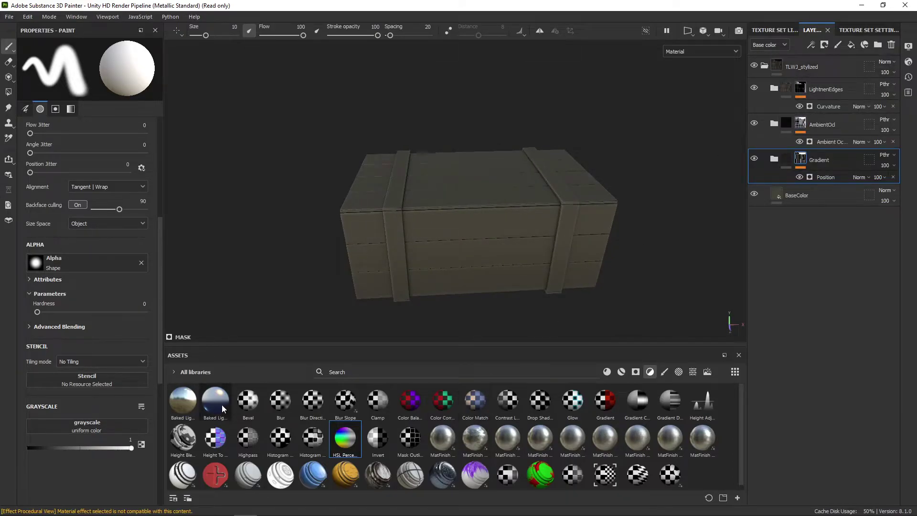
pyautogui.moveTo(216, 401); pyautogui.dragTo(831, 96)
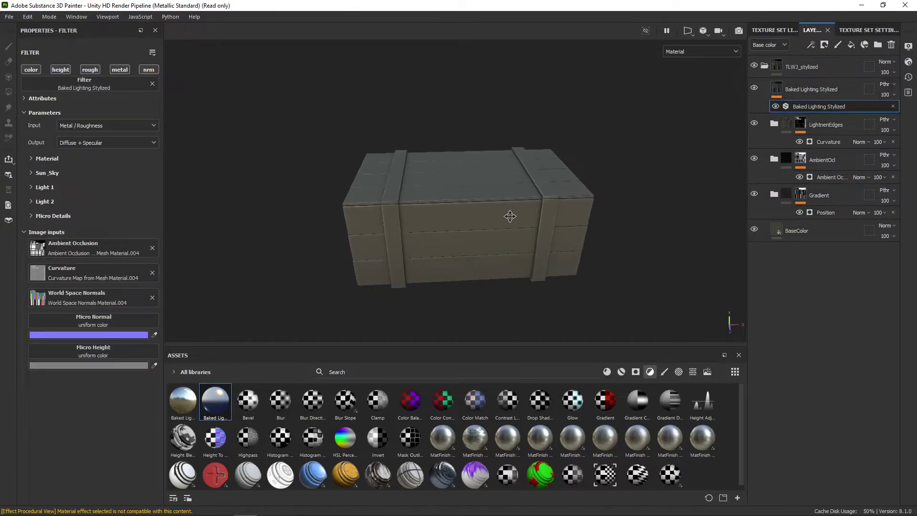
pyautogui.keyDown('alt'); pyautogui.moveTo(510, 215); pyautogui.dragTo(514, 235); pyautogui.keyUp('alt')
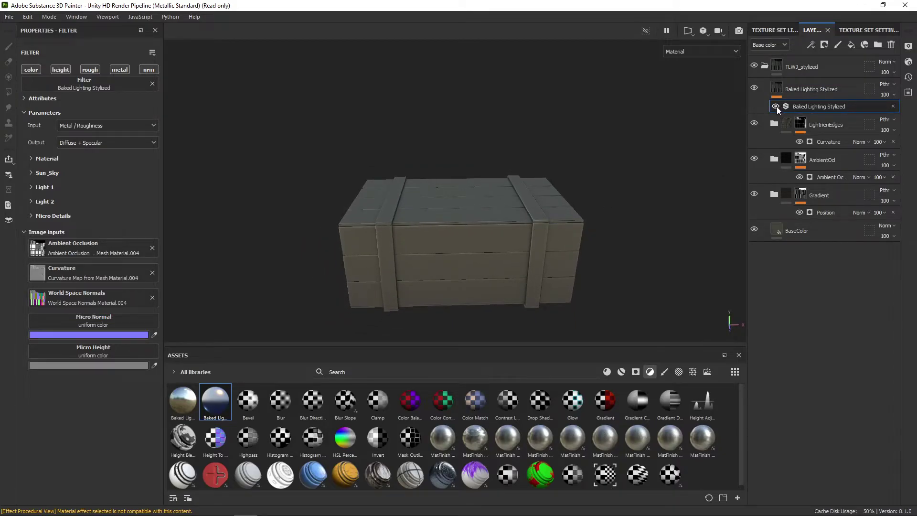
# Compare the crate with the Baked Lighting Stylized layer hidden and shown.
pyautogui.click(755, 88)
pyautogui.click(755, 88)
pyautogui.click(755, 88)
pyautogui.click(755, 87)
pyautogui.moveTo(569, 224)
pyautogui.keyDown('alt'); pyautogui.mouseDown()
pyautogui.moveTo(534, 232)
pyautogui.moveTo(558, 222)
pyautogui.moveTo(574, 231)
pyautogui.mouseUp(); pyautogui.keyUp('alt')
pyautogui.click(753, 88)
pyautogui.click(753, 88)
pyautogui.scroll(2, 569, 228)
# Set the Baked Lighting Stylized layer's blend mode to Soft light with an opacity of 20.
pyautogui.click(896, 84)
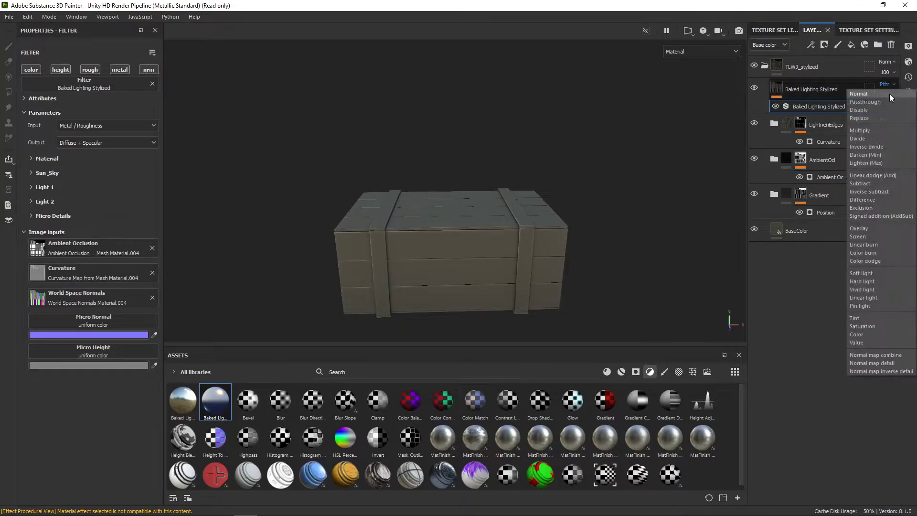
pyautogui.click(883, 269)
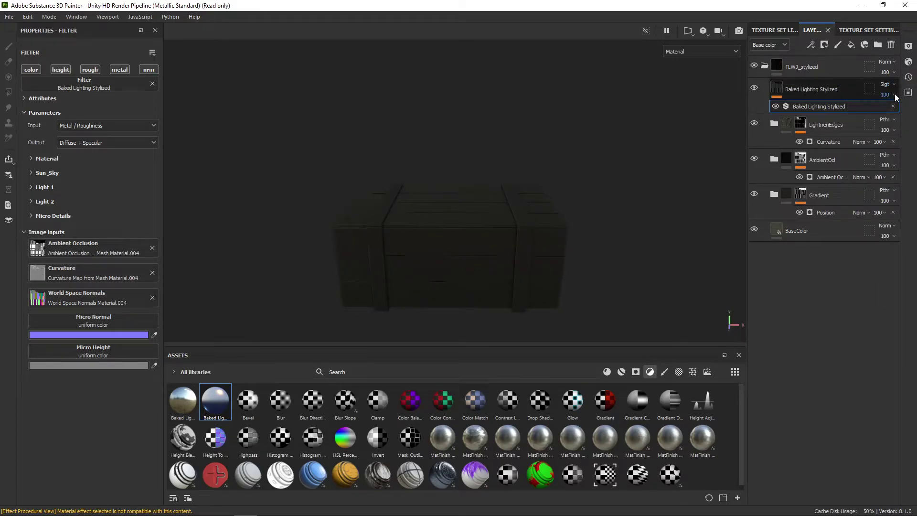
pyautogui.moveTo(886, 94); pyautogui.dragTo(888, 118)
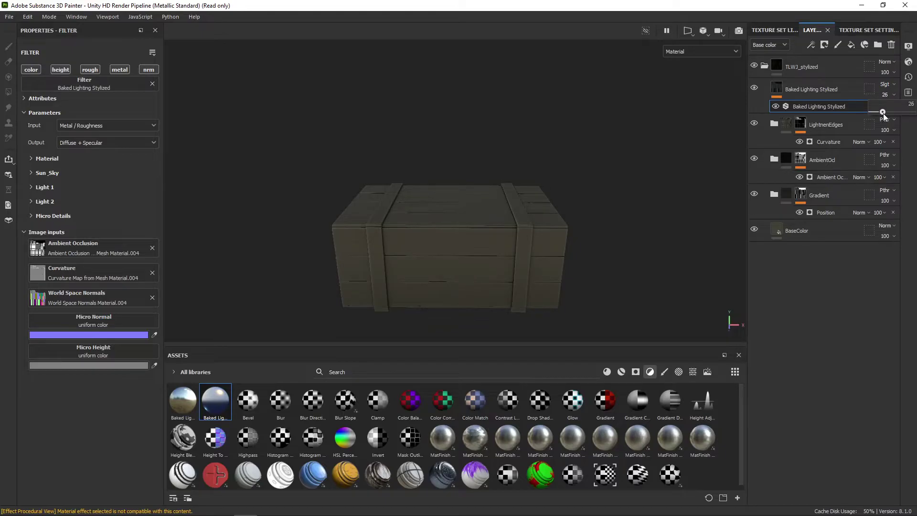
pyautogui.moveTo(884, 113); pyautogui.dragTo(881, 113)
# Examine the softened baked lighting on the crate from different angles, distances and environment light directions.
pyautogui.keyDown('alt'); pyautogui.moveTo(531, 215); pyautogui.dragTo(516, 232); pyautogui.keyUp('alt')
pyautogui.scroll(2, 547, 224)
pyautogui.scroll(-2, 503, 232)
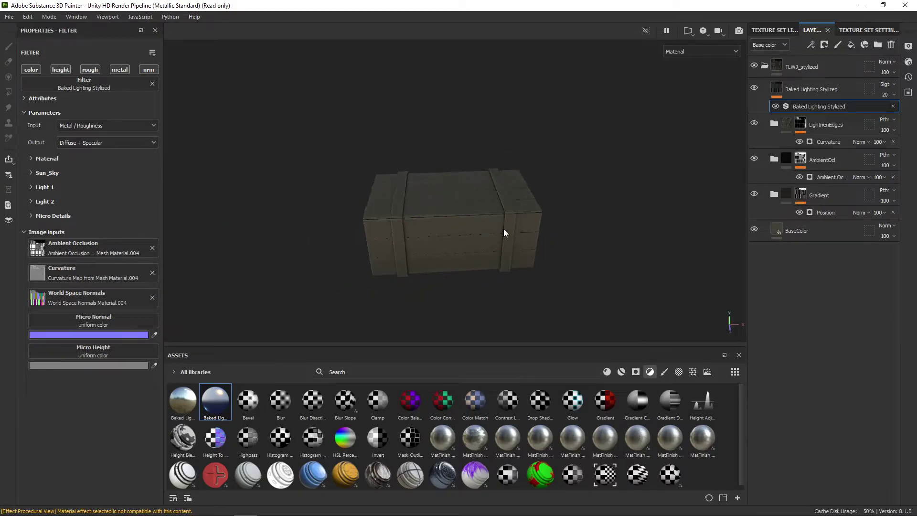
pyautogui.moveTo(504, 231)
pyautogui.keyDown('alt'); pyautogui.mouseDown(button='middle')
pyautogui.moveTo(508, 250)
pyautogui.moveTo(504, 234)
pyautogui.moveTo(513, 236)
pyautogui.mouseUp(button='middle'); pyautogui.keyUp('alt')
pyautogui.scroll(-1, 504, 234)
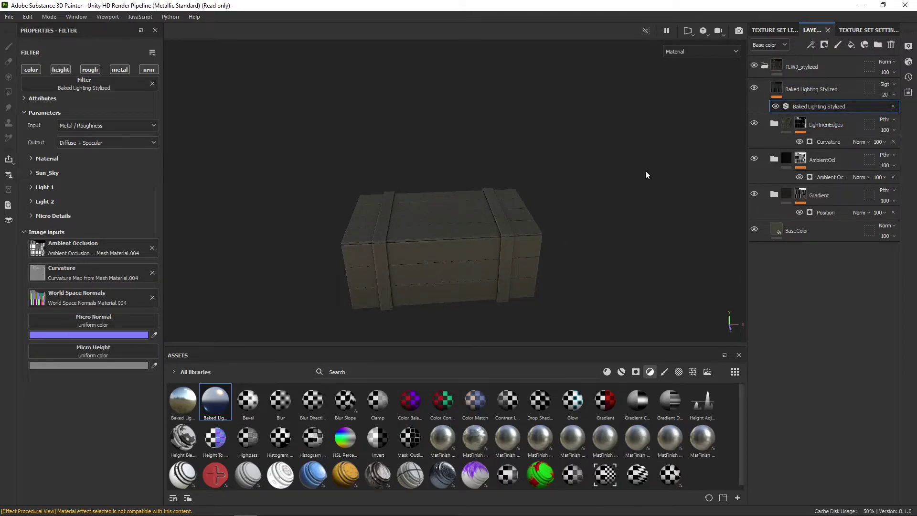
pyautogui.scroll(-2, 510, 215)
pyautogui.scroll(2, 525, 216)
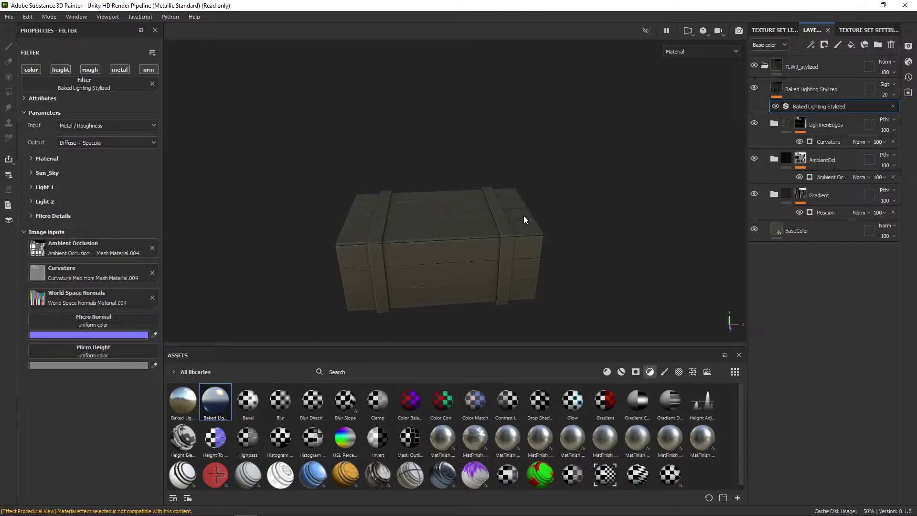
pyautogui.moveTo(492, 219)
pyautogui.keyDown('alt'); pyautogui.mouseDown()
pyautogui.moveTo(500, 205)
pyautogui.moveTo(496, 230)
pyautogui.mouseUp(); pyautogui.keyUp('alt')
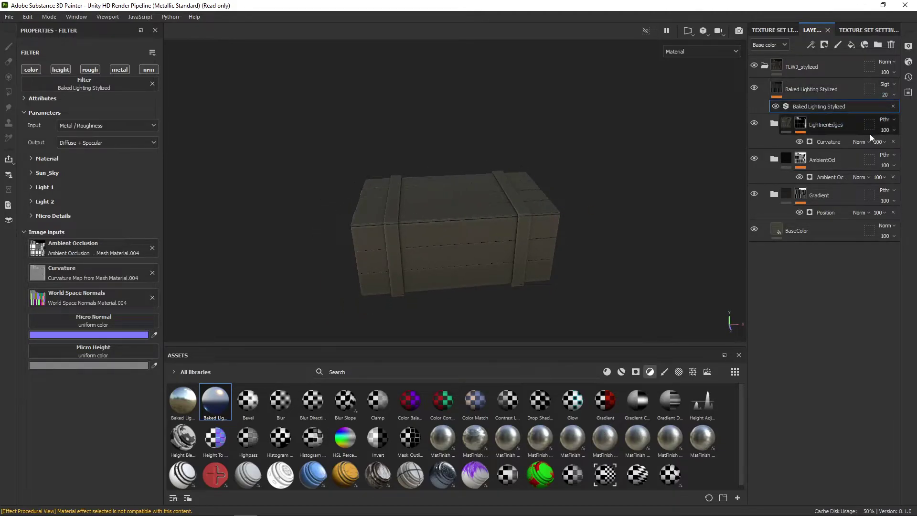
pyautogui.keyDown('alt'); pyautogui.moveTo(553, 231); pyautogui.dragTo(580, 225); pyautogui.keyUp('alt')
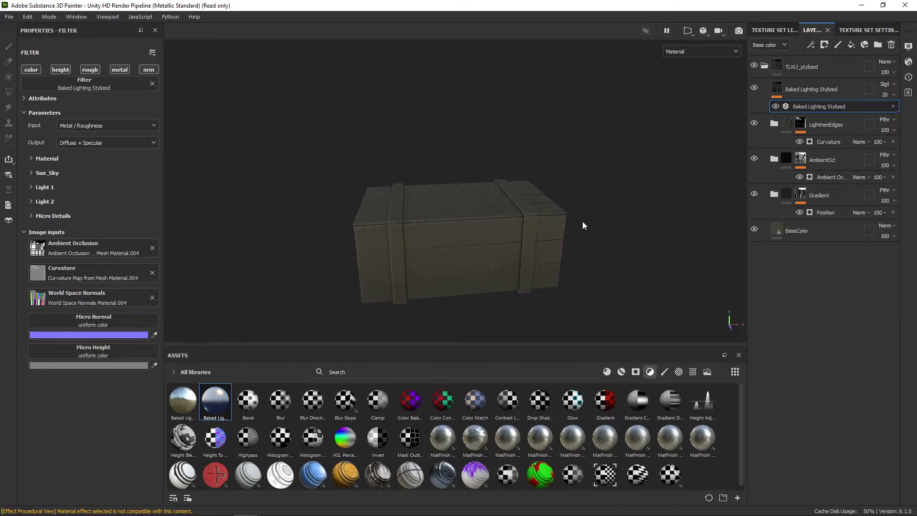
pyautogui.keyDown('shift'); pyautogui.moveTo(558, 245); pyautogui.dragTo(601, 248, button='right'); pyautogui.keyUp('shift')
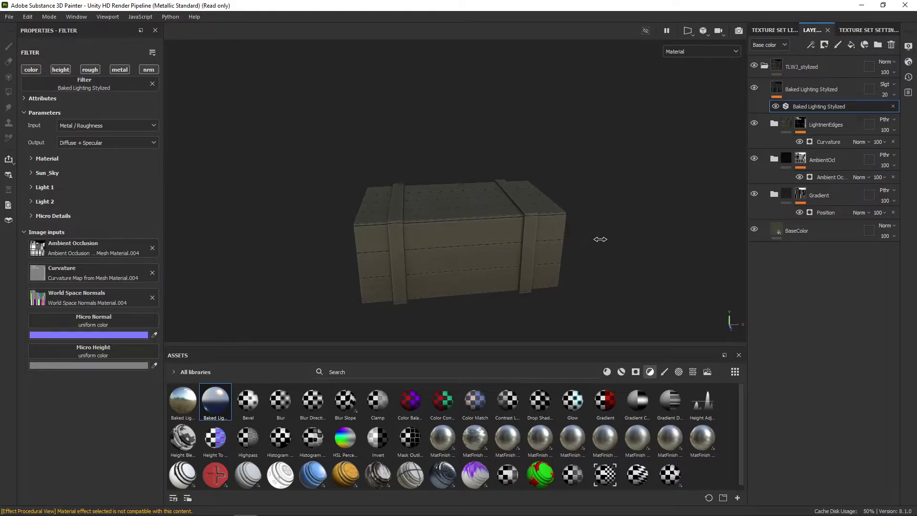
pyautogui.moveTo(509, 243)
pyautogui.keyDown('alt'); pyautogui.mouseDown()
pyautogui.moveTo(489, 254)
pyautogui.moveTo(517, 238)
pyautogui.mouseUp(); pyautogui.keyUp('alt')
pyautogui.scroll(-2, 515, 258)
pyautogui.scroll(2, 515, 266)
pyautogui.keyDown('alt'); pyautogui.moveTo(515, 270); pyautogui.dragTo(558, 217); pyautogui.keyUp('alt')
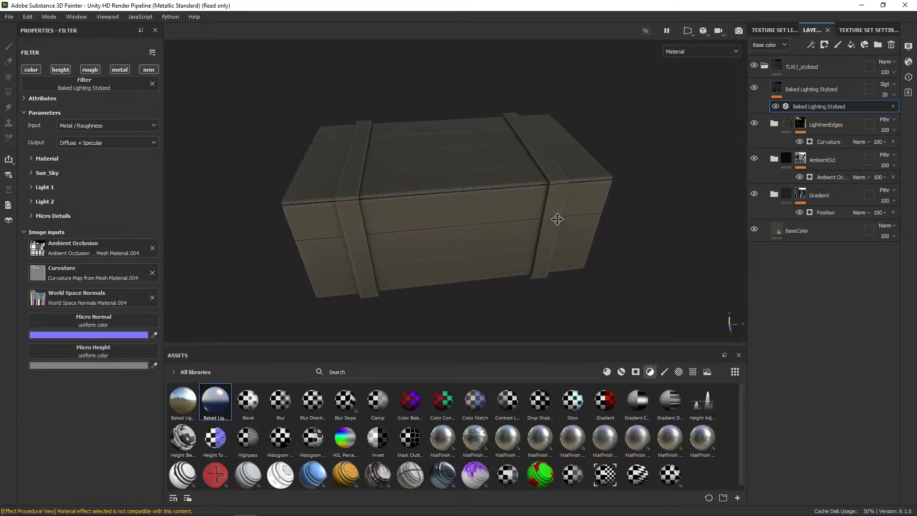
# Set the Baked Lighting Stylized layer's opacity to 13 and hide the layer.
pyautogui.click(754, 89)
pyautogui.click(777, 92)
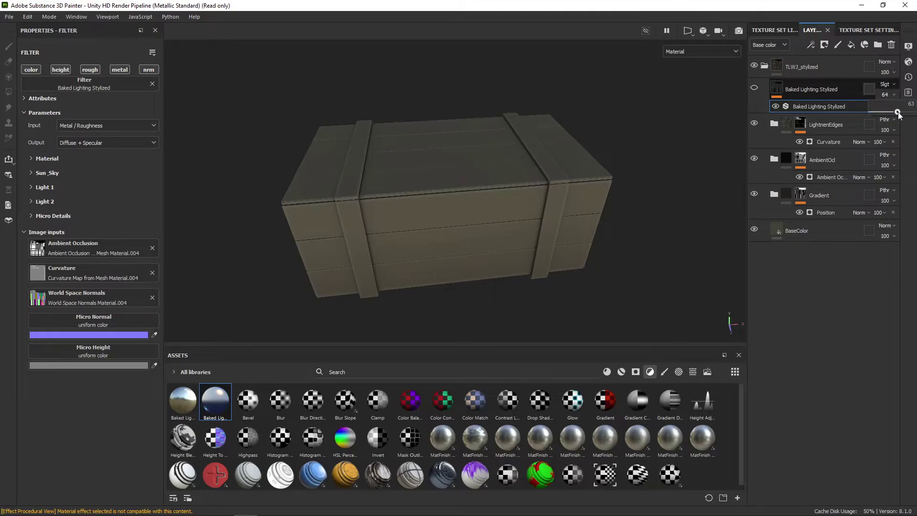
pyautogui.click(755, 87)
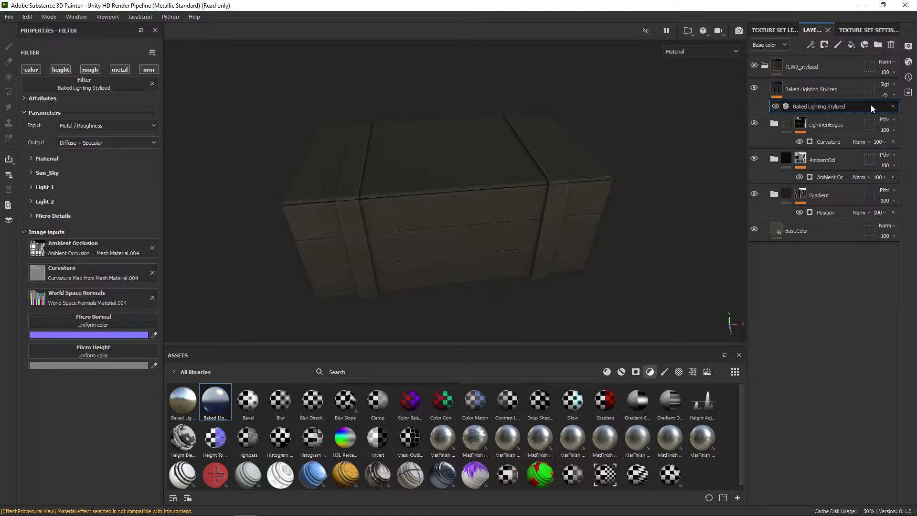
pyautogui.moveTo(895, 104)
pyautogui.moveTo(902, 113); pyautogui.dragTo(880, 113)
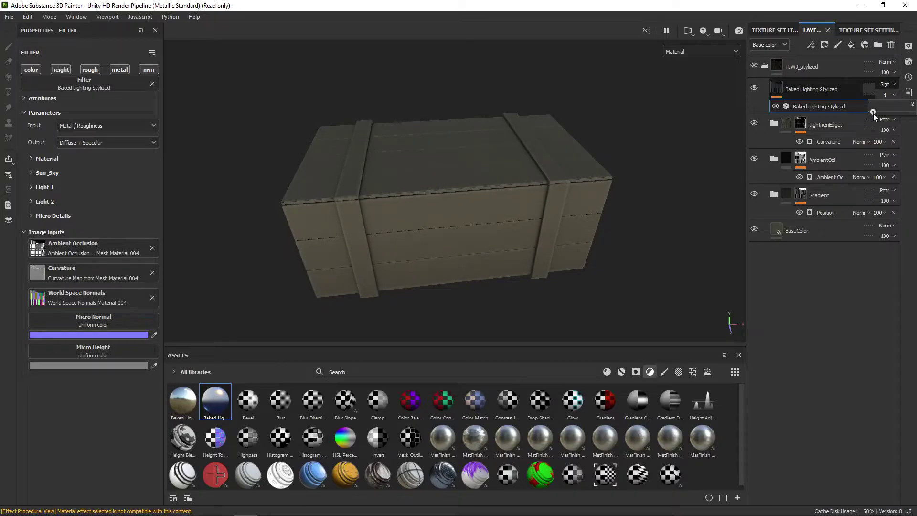
pyautogui.moveTo(876, 112); pyautogui.dragTo(879, 112)
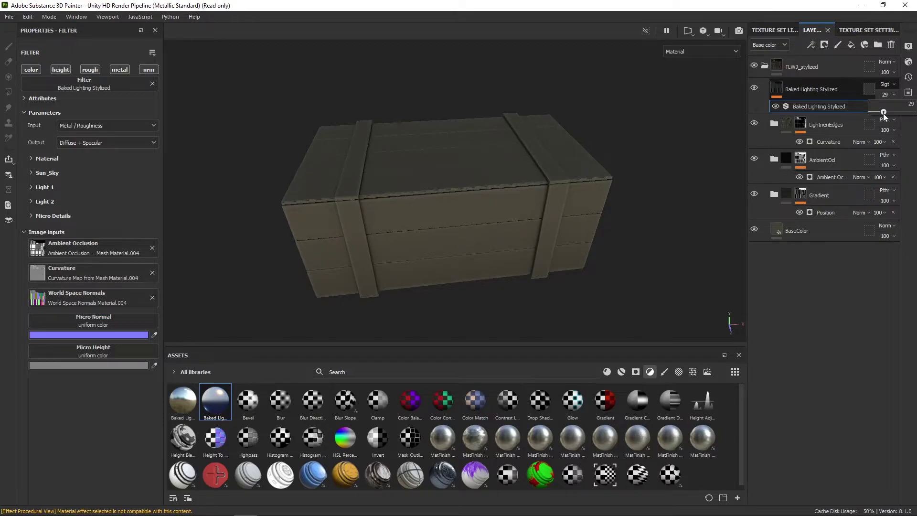
pyautogui.moveTo(878, 114); pyautogui.dragTo(876, 114)
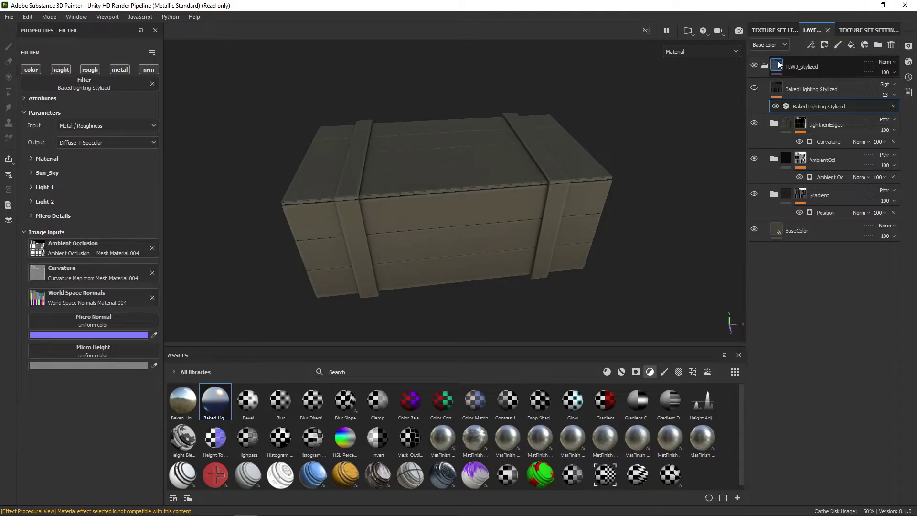
pyautogui.scroll(-3, 596, 144)
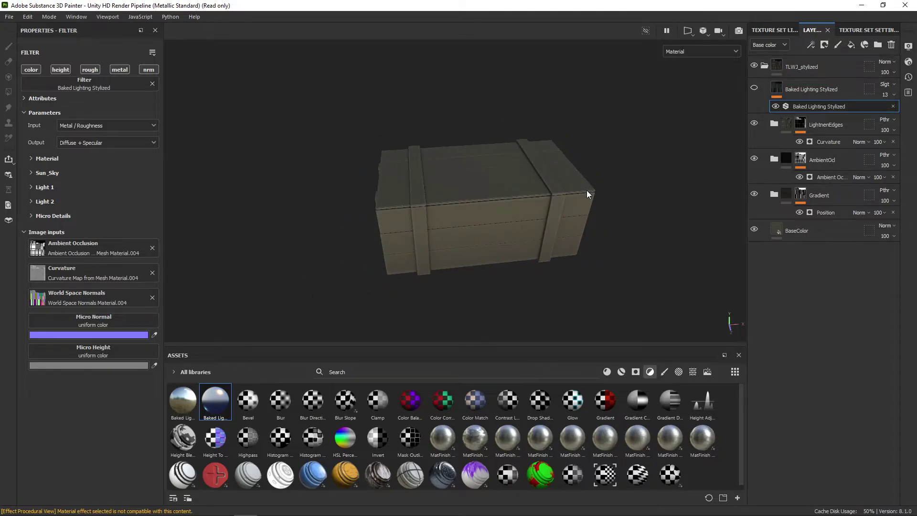
# Delete the hidden Baked Lighting Stylized layer from the TLWJ_stylized folder.
pyautogui.keyDown('alt'); pyautogui.moveTo(597, 195); pyautogui.dragTo(511, 206); pyautogui.keyUp('alt')
pyautogui.scroll(3, 555, 171)
pyautogui.scroll(3, 512, 231)
pyautogui.scroll(-2, 532, 211)
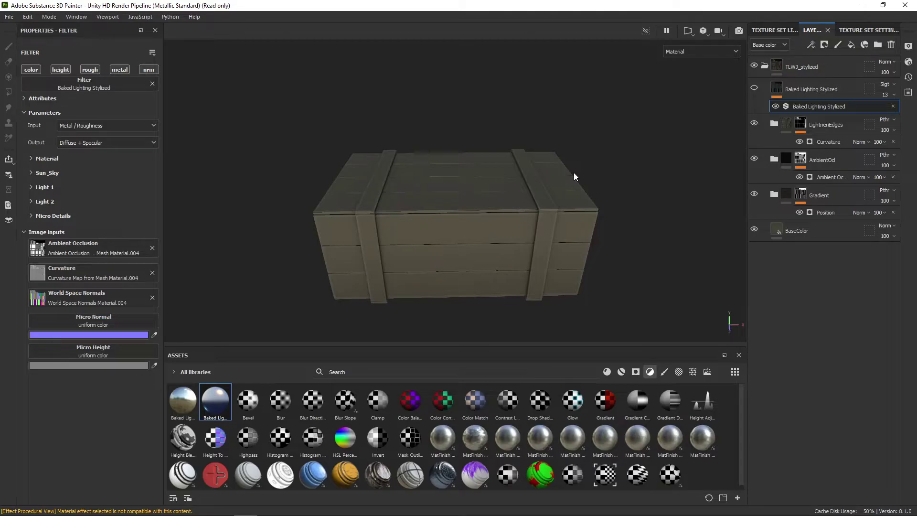
pyautogui.scroll(3, 512, 225)
pyautogui.keyDown('alt'); pyautogui.moveTo(497, 235); pyautogui.dragTo(502, 227, button='middle'); pyautogui.keyUp('alt')
pyautogui.scroll(-3, 514, 213)
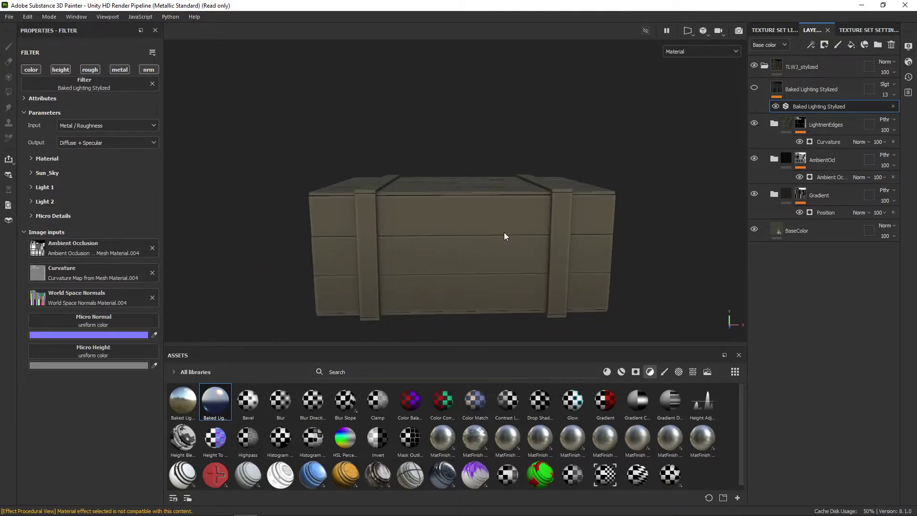
pyautogui.click(853, 89)
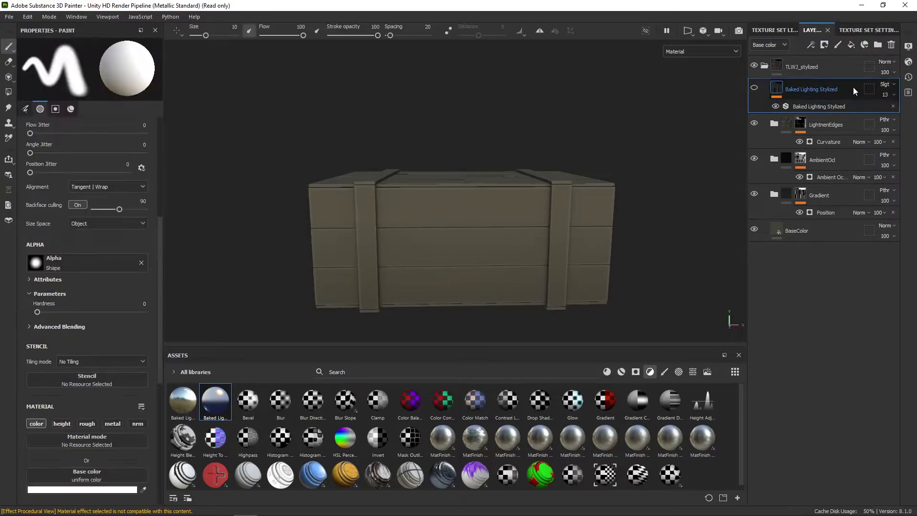
pyautogui.click(892, 45)
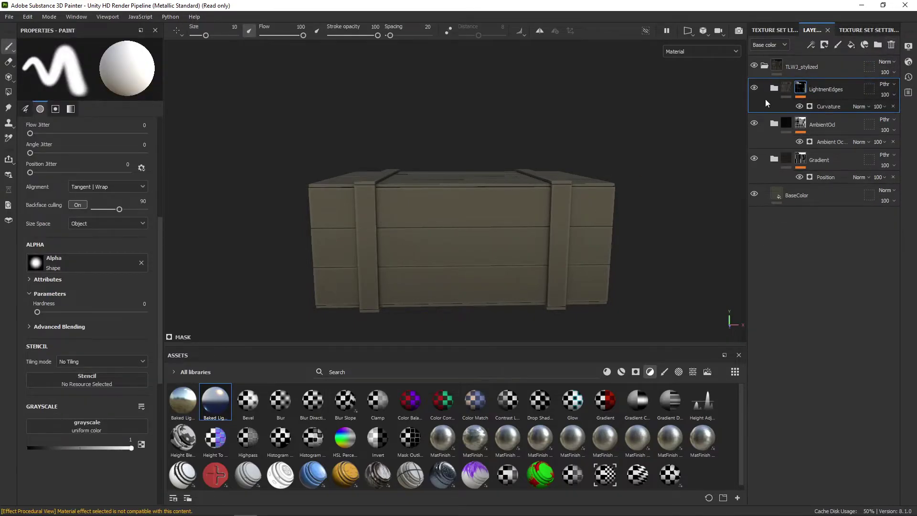
# Examine the crate's gradient, ambient occlusion and edge-lightening result from different angles and distances, and look through the layer stack.
pyautogui.scroll(-3, 554, 200)
pyautogui.keyDown('alt'); pyautogui.moveTo(574, 124); pyautogui.dragTo(587, 159); pyautogui.keyUp('alt')
pyautogui.moveTo(587, 159)
pyautogui.keyDown('alt'); pyautogui.mouseDown(button='middle')
pyautogui.moveTo(560, 200)
pyautogui.moveTo(585, 173)
pyautogui.mouseUp(button='middle'); pyautogui.keyUp('alt')
pyautogui.scroll(2, 560, 201)
pyautogui.moveTo(586, 173)
pyautogui.keyDown('alt'); pyautogui.mouseDown()
pyautogui.moveTo(562, 206)
pyautogui.moveTo(573, 200)
pyautogui.mouseUp(); pyautogui.keyUp('alt')
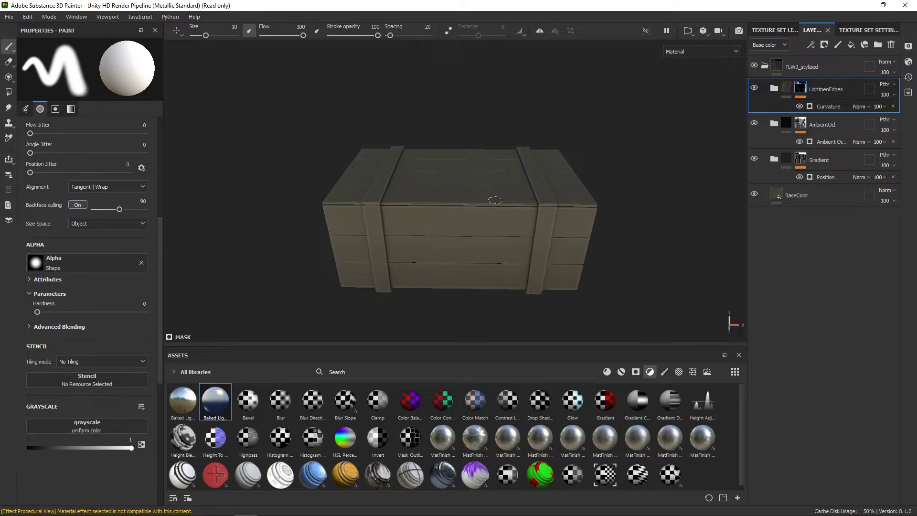
pyautogui.moveTo(495, 163)
pyautogui.keyDown('alt'); pyautogui.mouseDown()
pyautogui.moveTo(510, 201)
pyautogui.moveTo(494, 214)
pyautogui.mouseUp(); pyautogui.keyUp('alt')
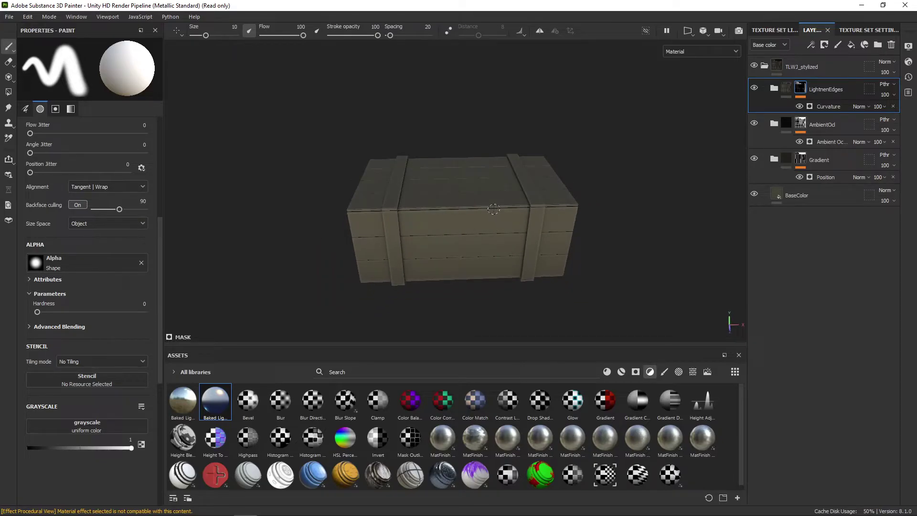
pyautogui.moveTo(493, 209)
pyautogui.keyDown('alt'); pyautogui.mouseDown()
pyautogui.moveTo(463, 239)
pyautogui.moveTo(465, 211)
pyautogui.moveTo(501, 220)
pyautogui.moveTo(477, 219)
pyautogui.moveTo(577, 199)
pyautogui.moveTo(487, 193)
pyautogui.moveTo(499, 190)
pyautogui.moveTo(467, 205)
pyautogui.mouseUp(); pyautogui.keyUp('alt')
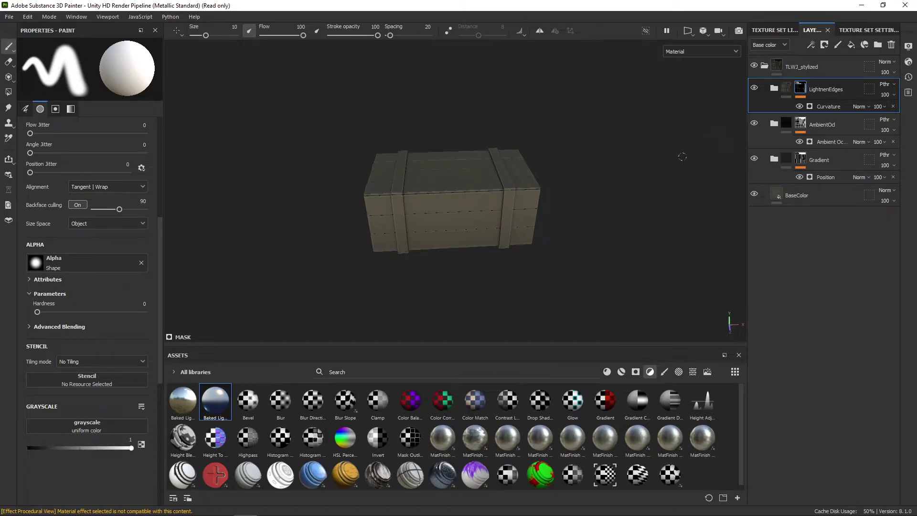
pyautogui.scroll(5, 501, 212)
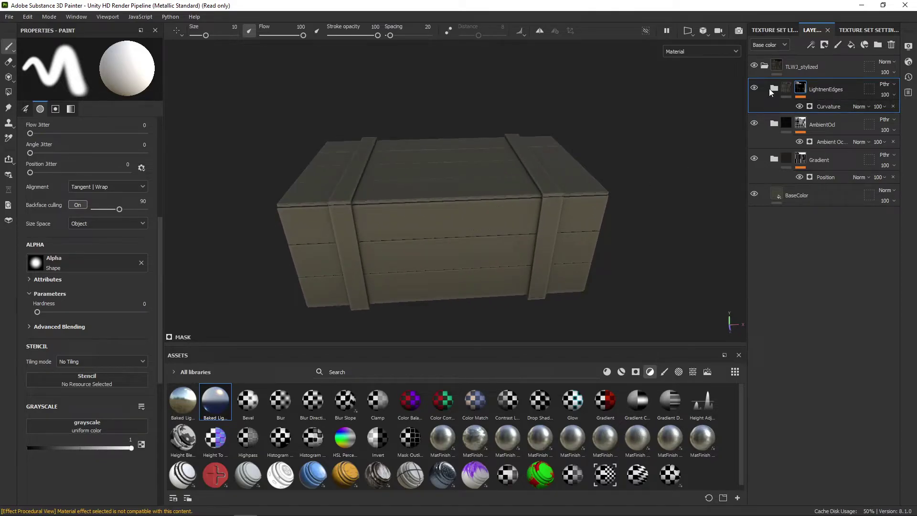
pyautogui.click(825, 67)
pyautogui.click(839, 89)
pyautogui.click(818, 67)
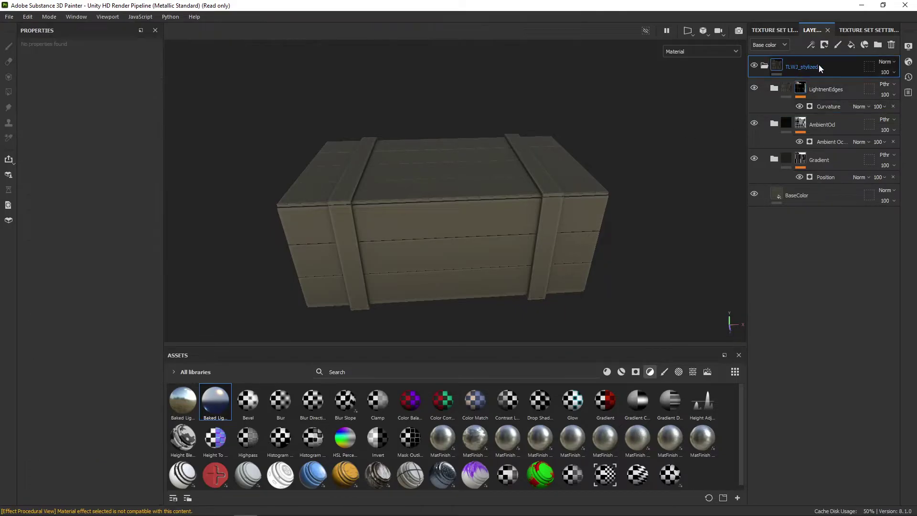
pyautogui.click(773, 89)
pyautogui.click(773, 89)
pyautogui.scroll(-2, 487, 217)
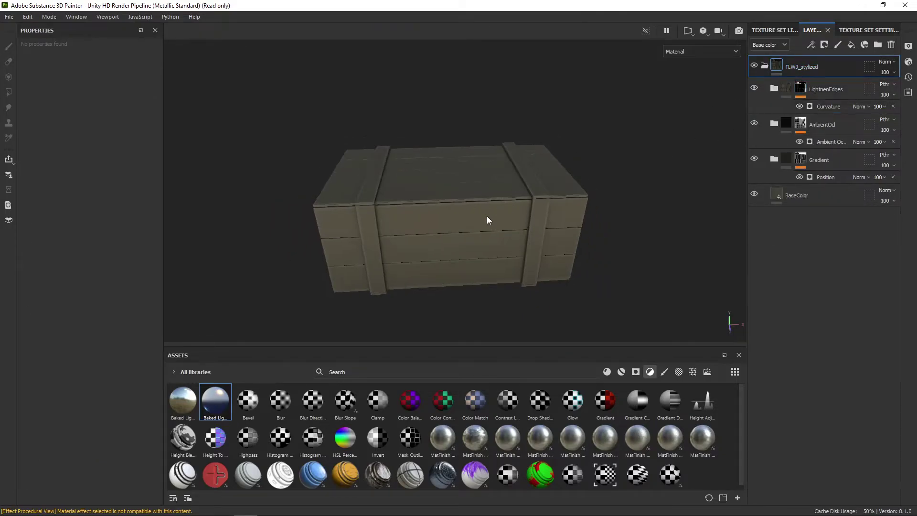
pyautogui.keyDown('alt'); pyautogui.moveTo(487, 217); pyautogui.dragTo(584, 191); pyautogui.keyUp('alt')
pyautogui.scroll(2, 497, 223)
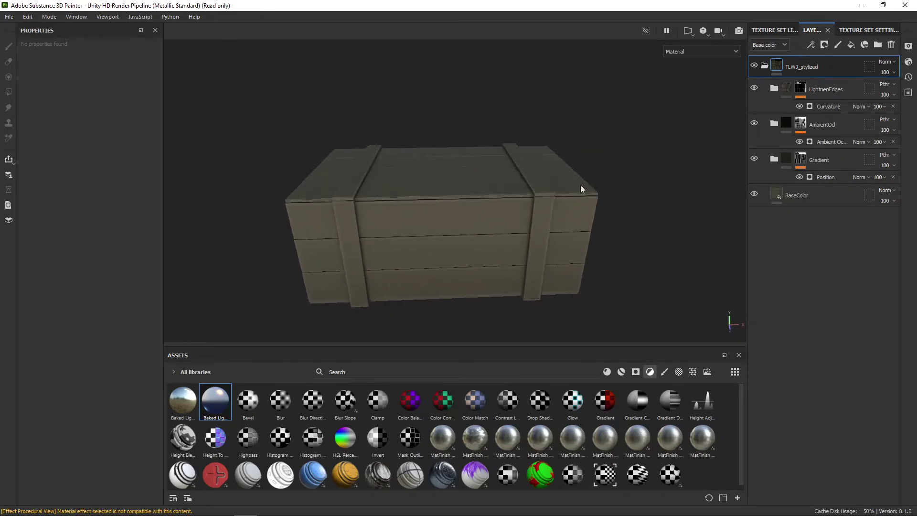
# Add a folder with a black mask above the LightnenEdges folder and set its blend mode to Passthrough.
pyautogui.click(844, 88)
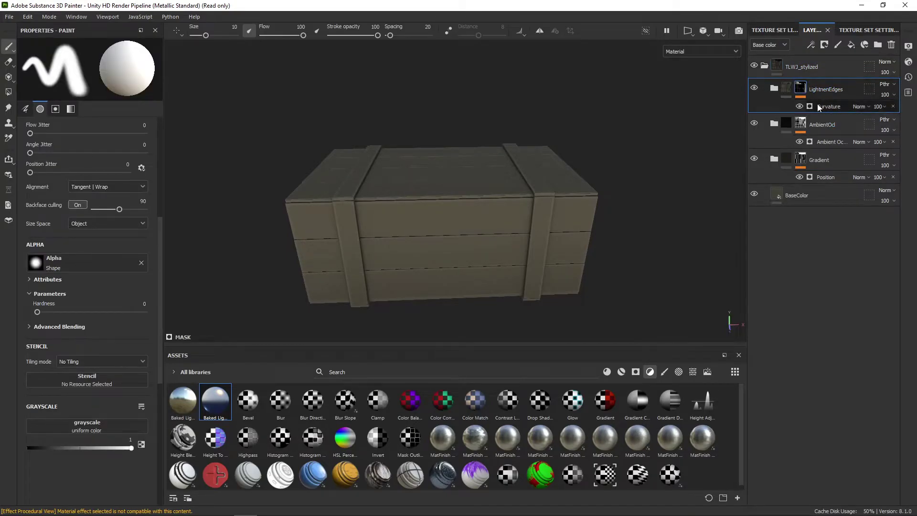
pyautogui.click(879, 44)
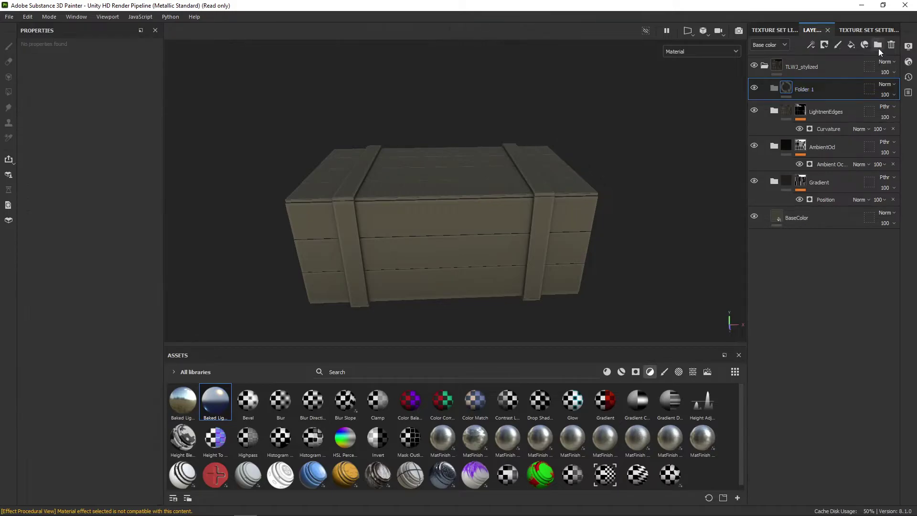
pyautogui.rightClick(775, 91)
pyautogui.click(835, 26)
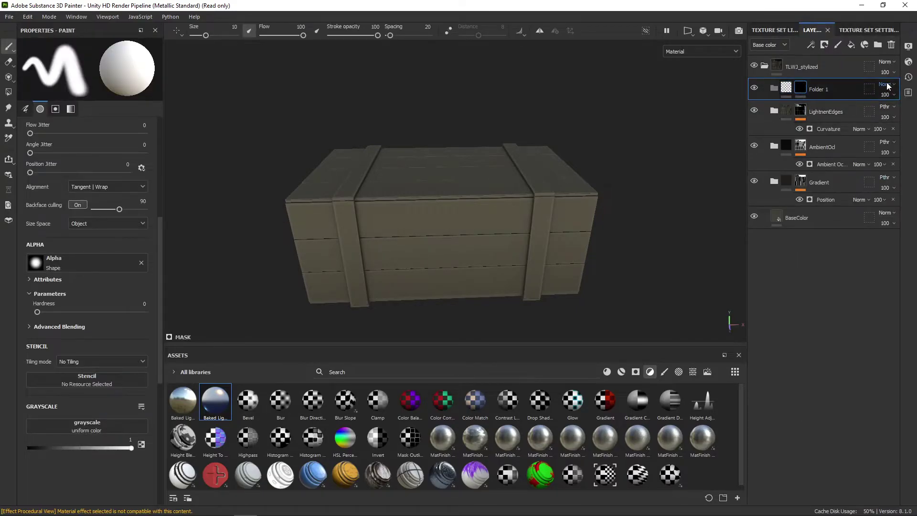
pyautogui.click(887, 85)
pyautogui.click(882, 102)
# Add a fill to the new folder's mask and assign the Clouds 2 texture as its grayscale.
pyautogui.rightClick(839, 88)
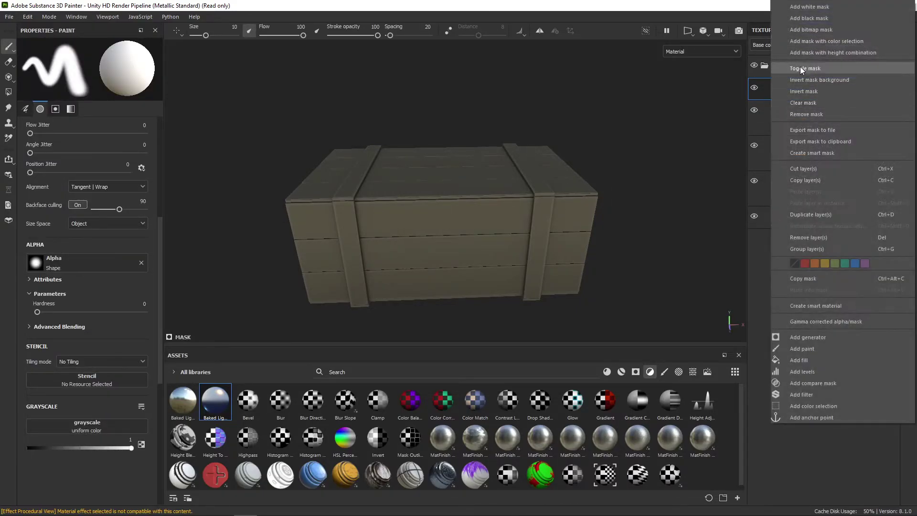
pyautogui.click(760, 93)
pyautogui.rightClick(813, 88)
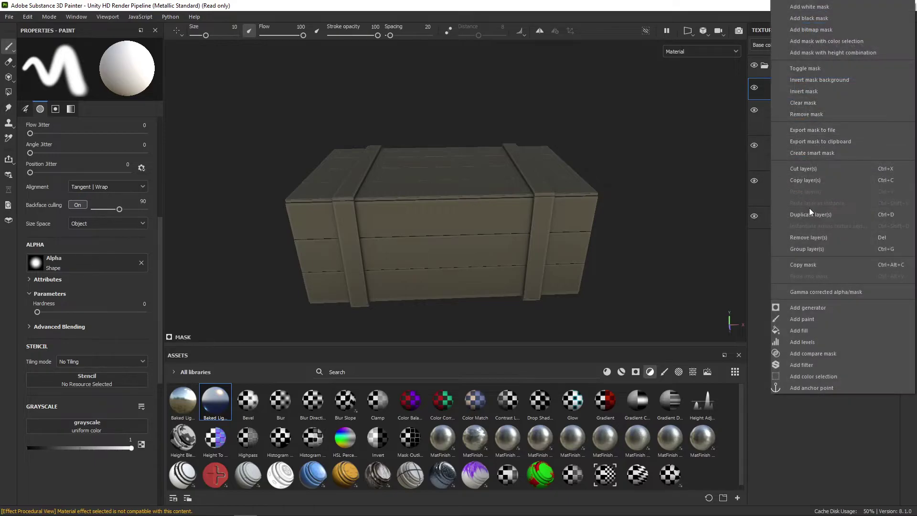
pyautogui.click(812, 327)
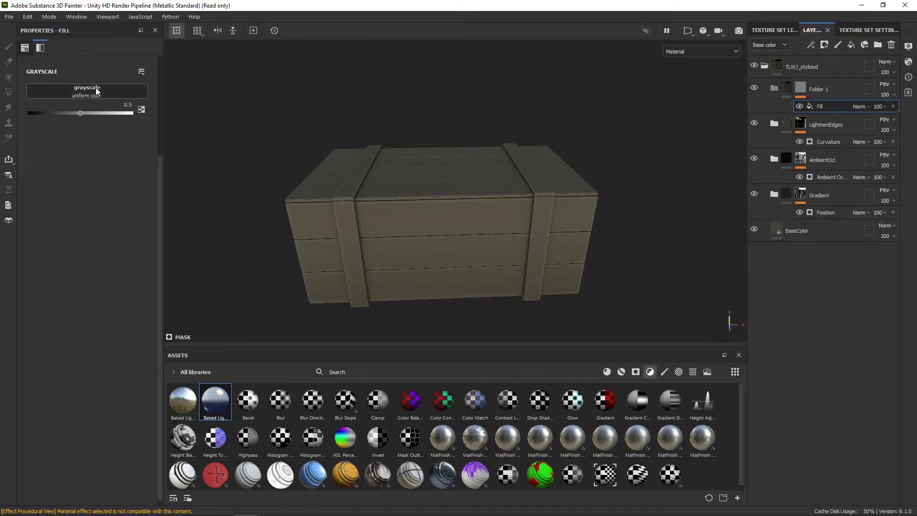
pyautogui.click(693, 372)
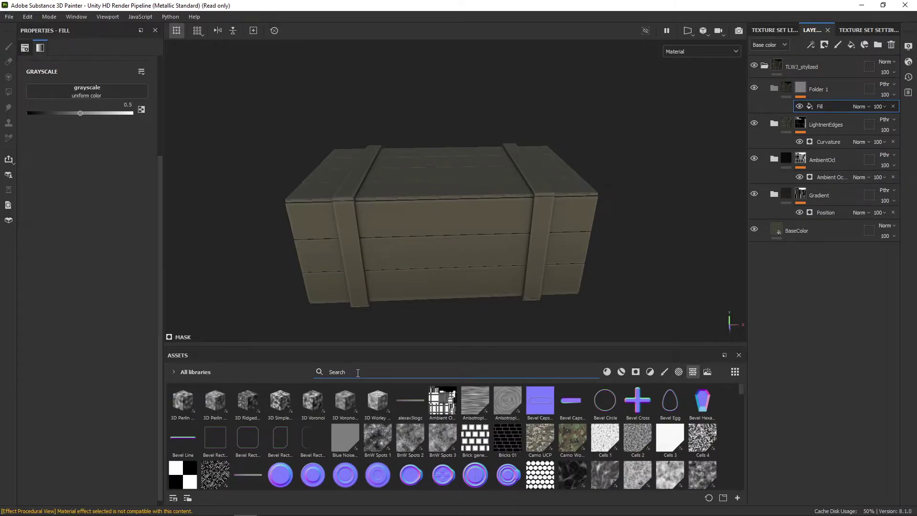
pyautogui.click(357, 372)
pyautogui.write('d')
pyautogui.write('ouds')
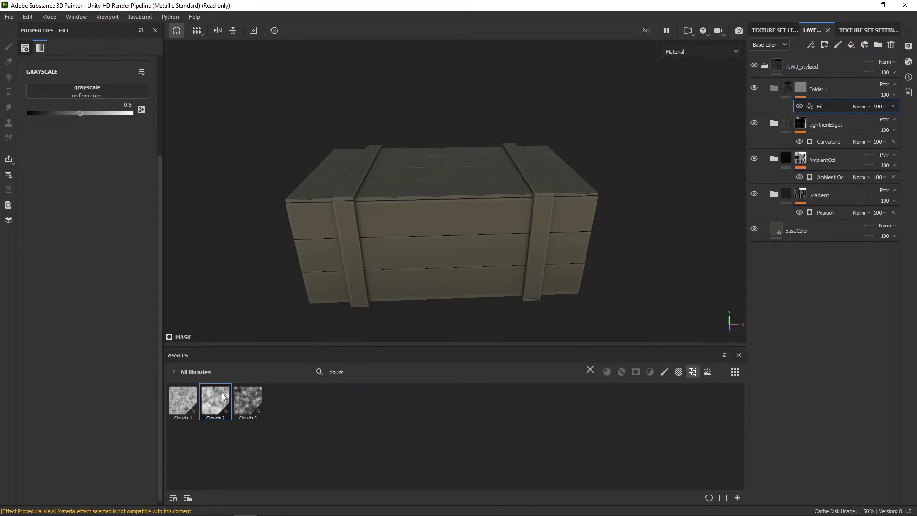
pyautogui.moveTo(223, 399); pyautogui.dragTo(118, 103)
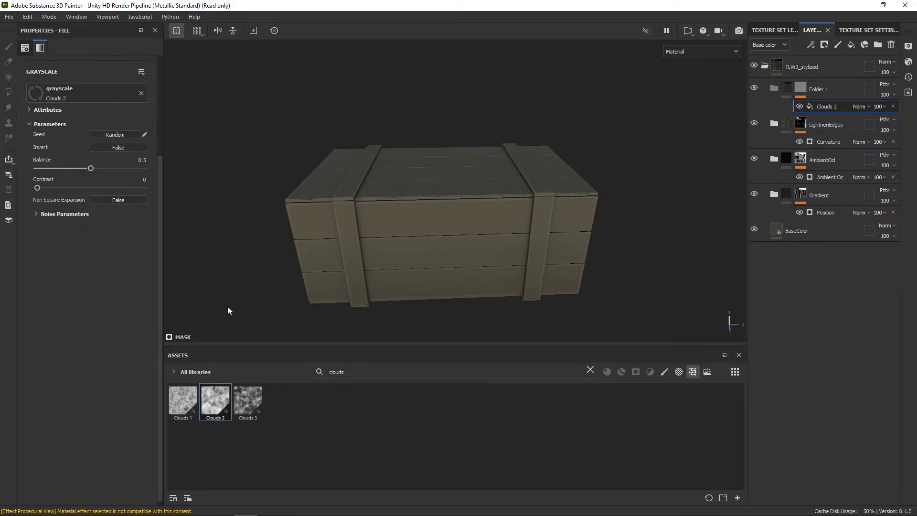
# Examine the crate from different angles and inspect the cloud-masked folder's content and mask.
pyautogui.scroll(-2, 471, 250)
pyautogui.keyDown('alt'); pyautogui.moveTo(473, 243); pyautogui.dragTo(501, 226, button='middle'); pyautogui.keyUp('alt')
pyautogui.scroll(4, 502, 246)
pyautogui.scroll(-3, 500, 227)
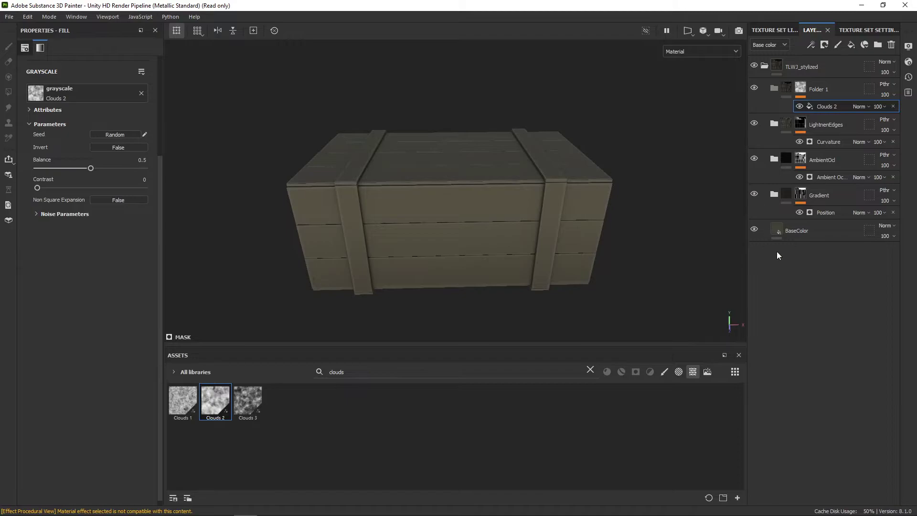
pyautogui.keyDown('alt'); pyautogui.moveTo(506, 201); pyautogui.dragTo(538, 207); pyautogui.keyUp('alt')
pyautogui.scroll(2, 534, 206)
pyautogui.click(818, 91)
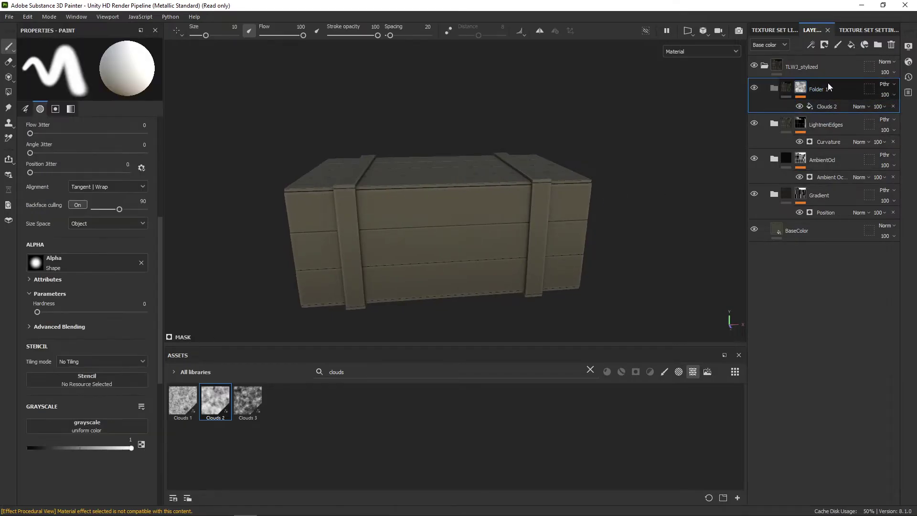
pyautogui.click(785, 88)
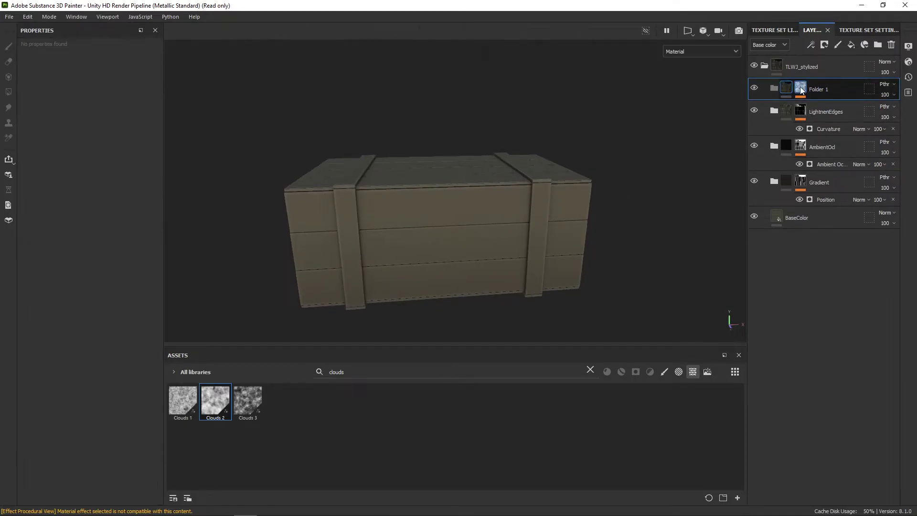
pyautogui.click(800, 88)
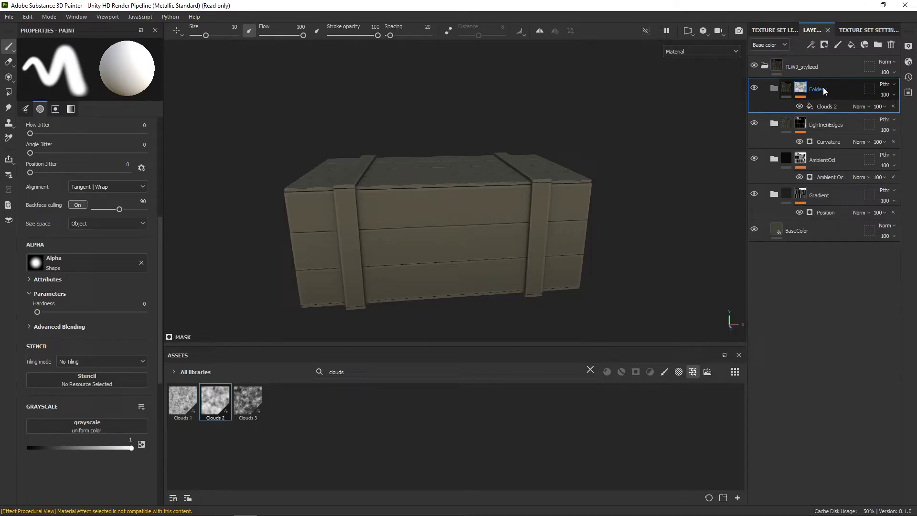
pyautogui.scroll(5, 90, 335)
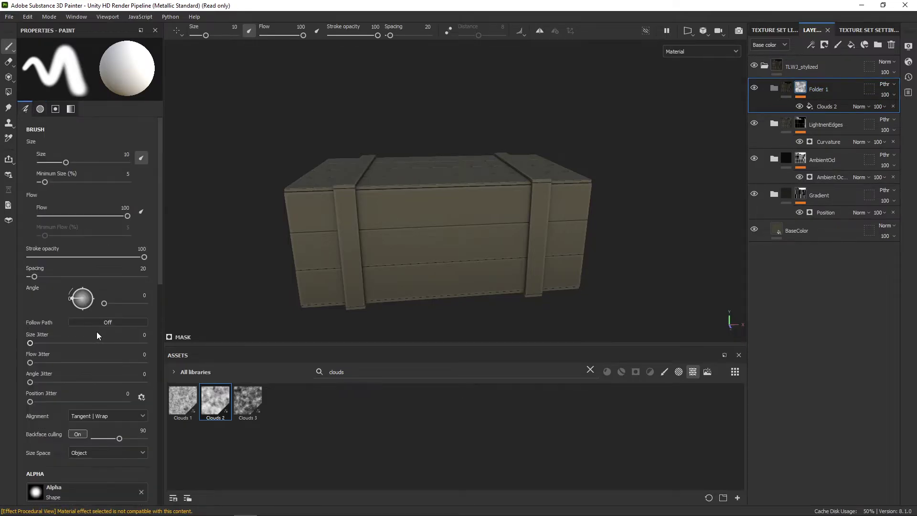
pyautogui.scroll(-8, 96, 331)
pyautogui.scroll(4, 94, 329)
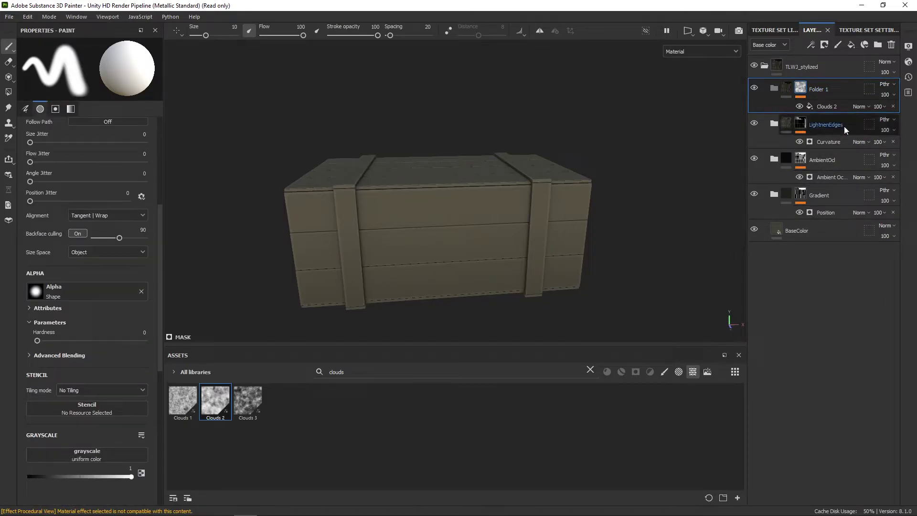
# Review the available projection types of the Clouds 2 fill in the folder's mask.
pyautogui.click(841, 107)
pyautogui.scroll(-1, 457, 237)
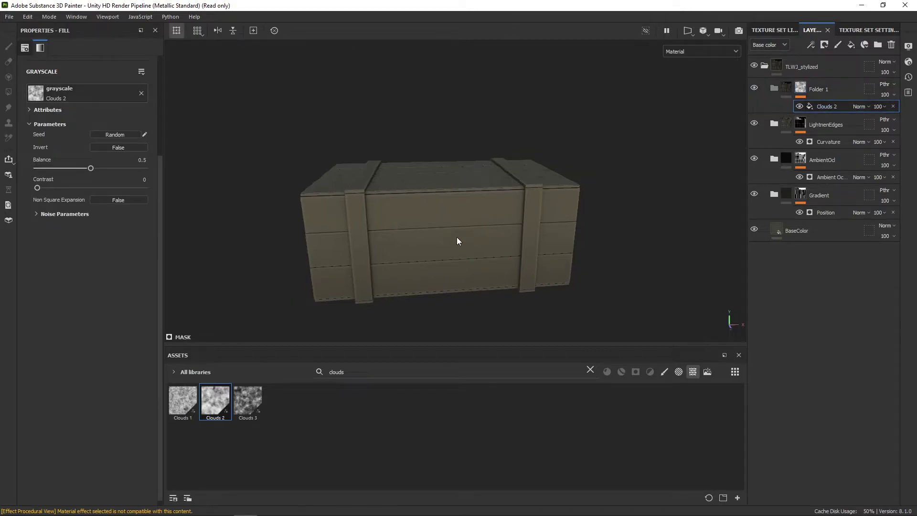
pyautogui.keyDown('alt'); pyautogui.moveTo(457, 237); pyautogui.dragTo(458, 232); pyautogui.keyUp('alt')
pyautogui.scroll(3, 471, 234)
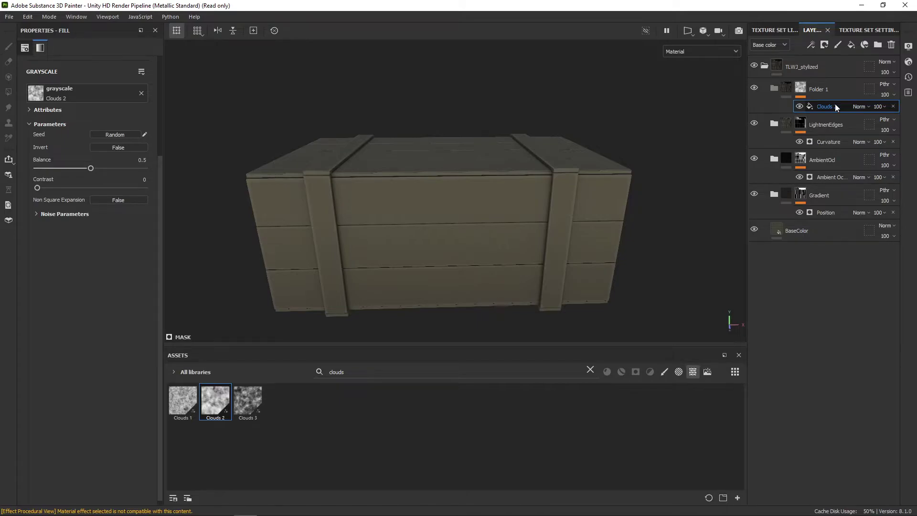
pyautogui.scroll(3, 104, 228)
pyautogui.click(102, 88)
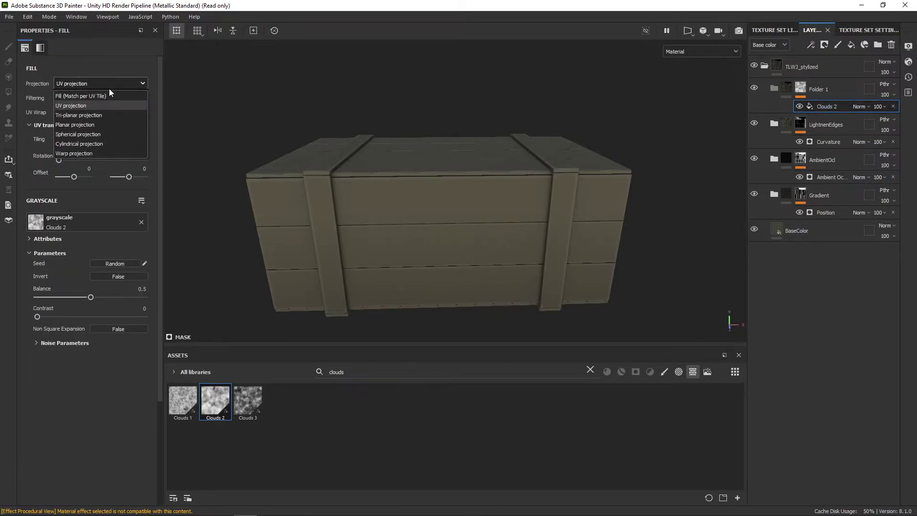
pyautogui.click(111, 82)
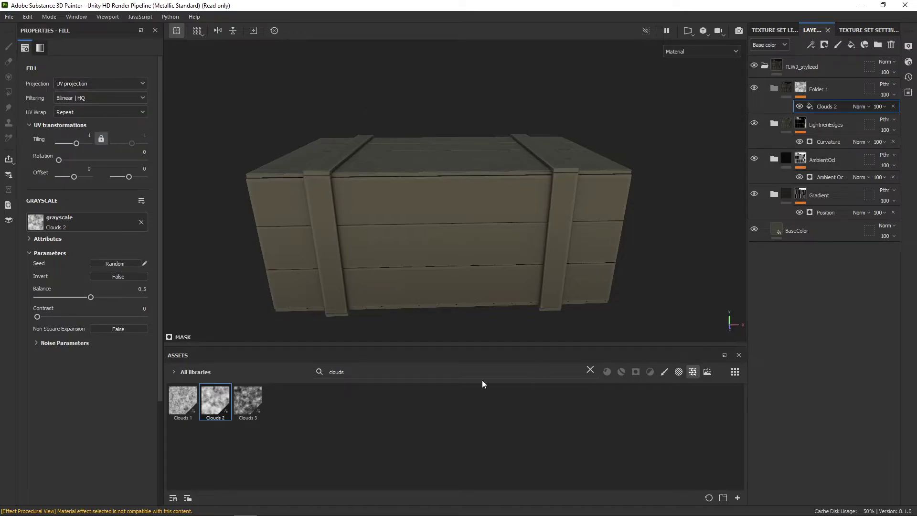
# Add the HSL Perceptive filter as a layer inside the cloud-masked folder.
pyautogui.click(591, 369)
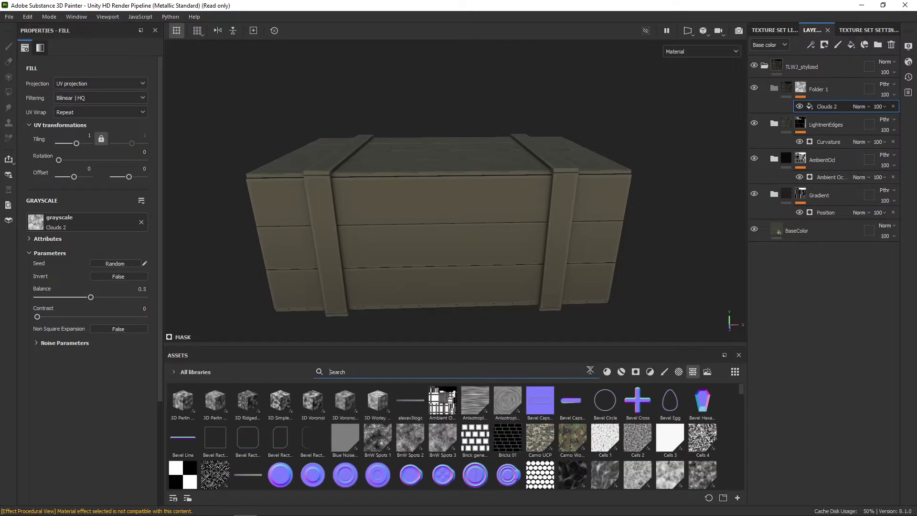
pyautogui.click(650, 372)
pyautogui.moveTo(359, 442); pyautogui.dragTo(825, 90)
pyautogui.click(825, 122)
pyautogui.click(824, 142)
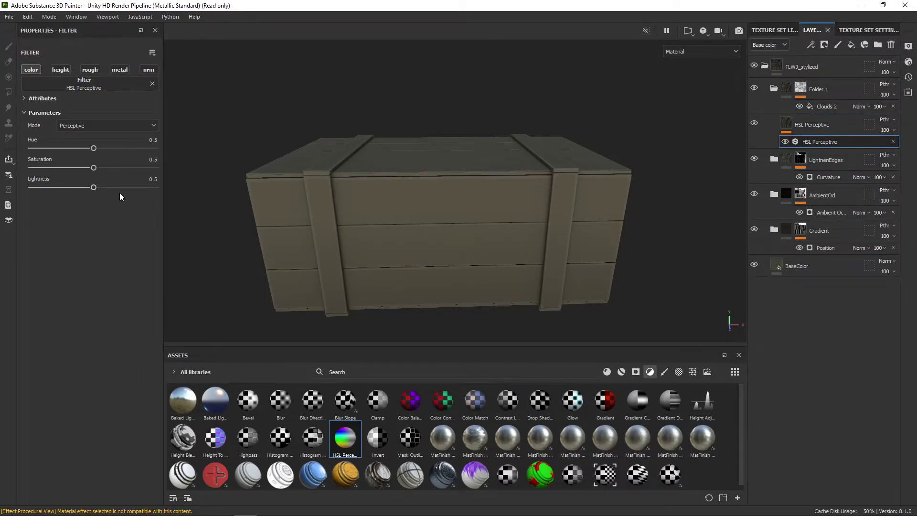
# Set the HSL Perceptive filter's lightness to 0.368.
pyautogui.click(772, 121)
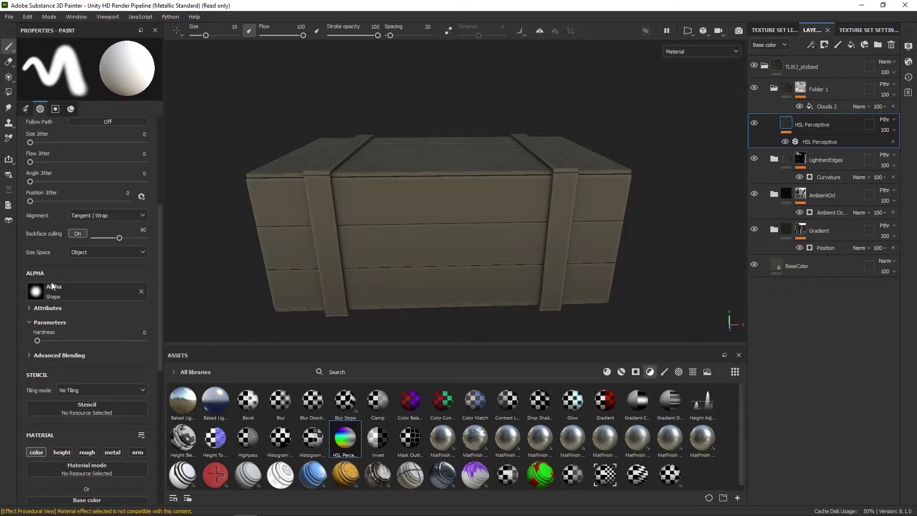
pyautogui.click(824, 142)
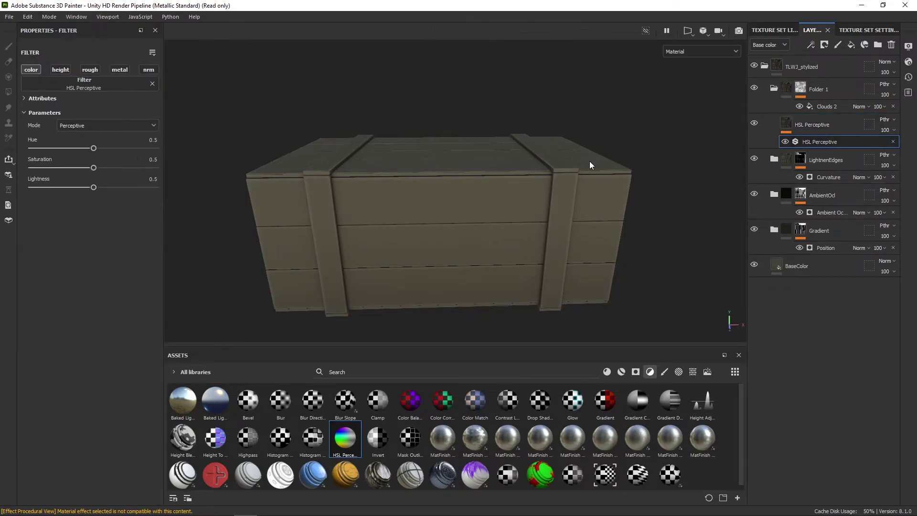
pyautogui.moveTo(94, 188)
pyautogui.mouseDown()
pyautogui.moveTo(71, 190)
pyautogui.moveTo(111, 189)
pyautogui.moveTo(58, 190)
pyautogui.moveTo(99, 191)
pyautogui.moveTo(77, 191)
pyautogui.mouseUp()
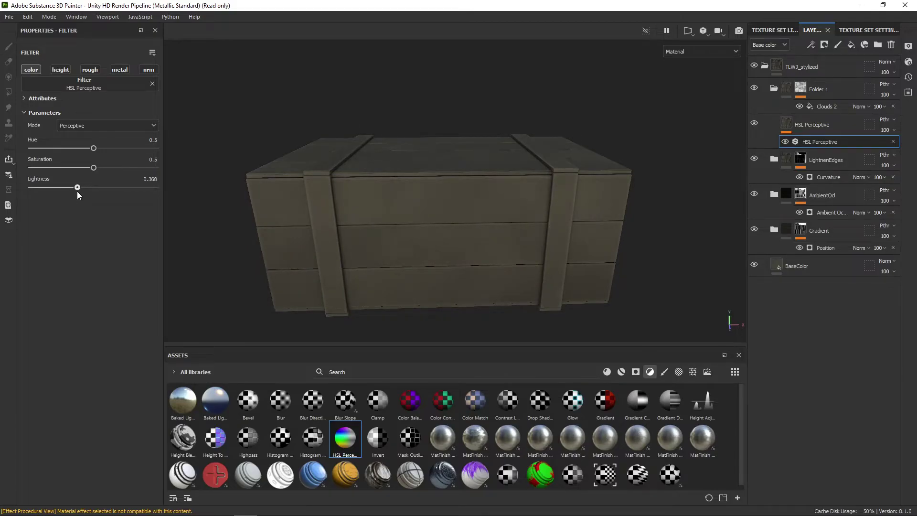
# Change the Clouds 2 fill's projection to tri-planar and check the effect on the crate.
pyautogui.moveTo(453, 199)
pyautogui.keyDown('alt'); pyautogui.mouseDown()
pyautogui.moveTo(451, 225)
pyautogui.moveTo(458, 201)
pyautogui.moveTo(459, 215)
pyautogui.mouseUp(); pyautogui.keyUp('alt')
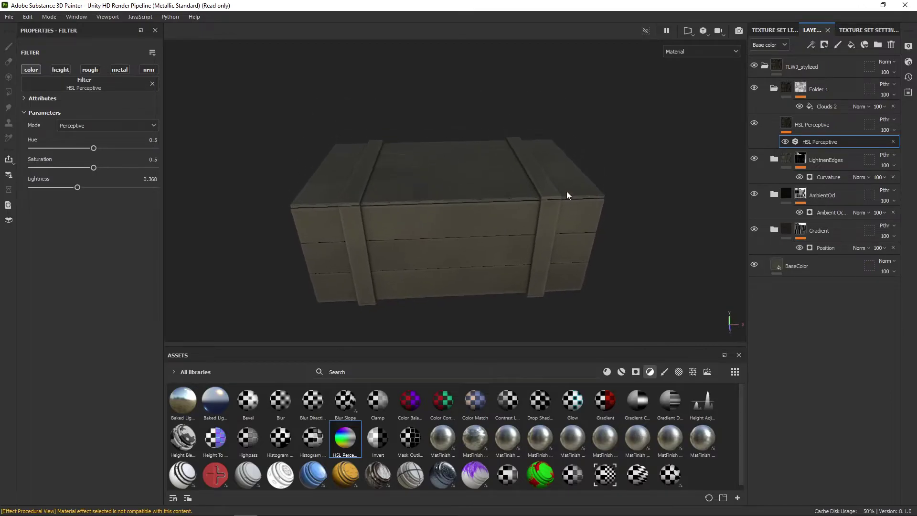
pyautogui.click(824, 105)
pyautogui.click(102, 85)
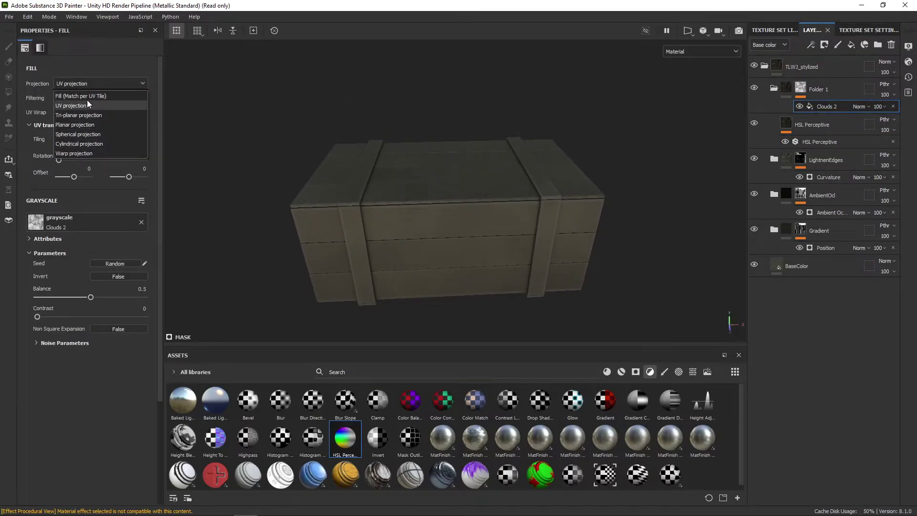
pyautogui.click(93, 116)
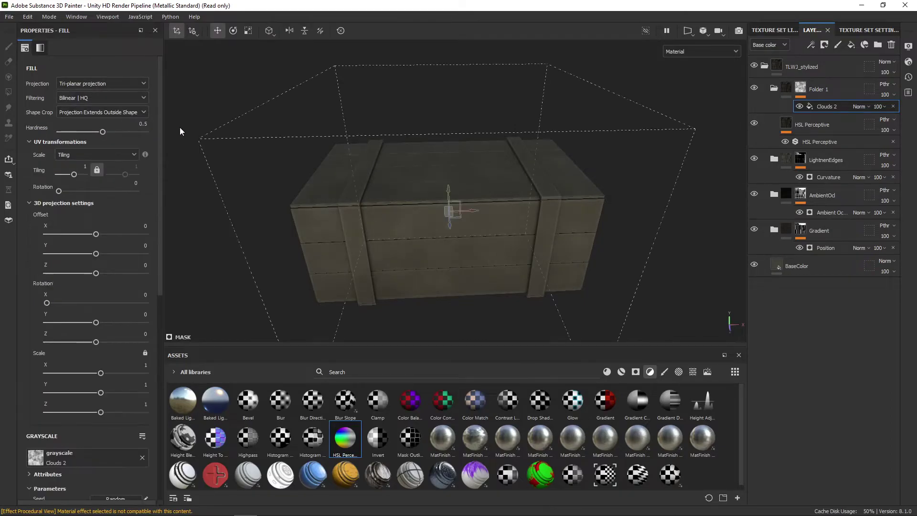
pyautogui.scroll(-3, 463, 240)
pyautogui.keyDown('alt'); pyautogui.moveTo(464, 241); pyautogui.dragTo(503, 233); pyautogui.keyUp('alt')
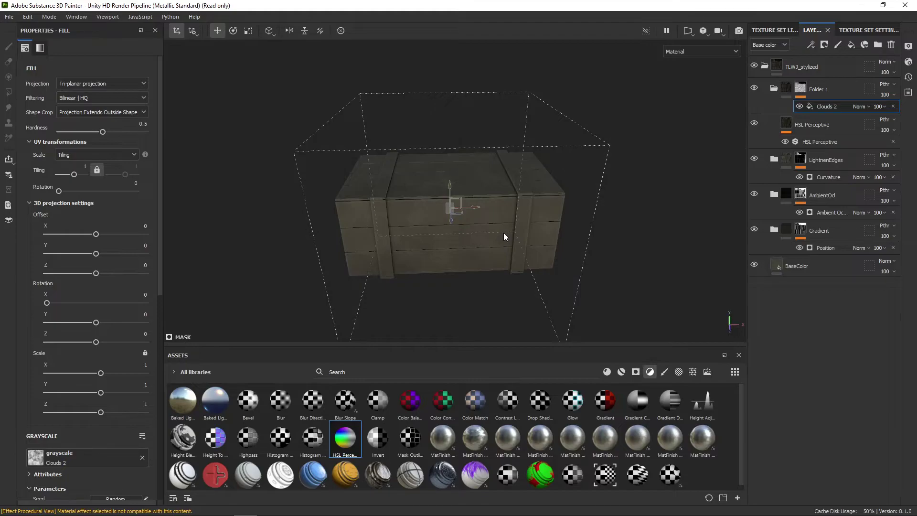
pyautogui.scroll(2, 462, 261)
pyautogui.keyDown('alt'); pyautogui.moveTo(455, 263); pyautogui.dragTo(459, 240); pyautogui.keyUp('alt')
pyautogui.keyDown('alt'); pyautogui.moveTo(461, 243); pyautogui.dragTo(463, 246); pyautogui.keyUp('alt')
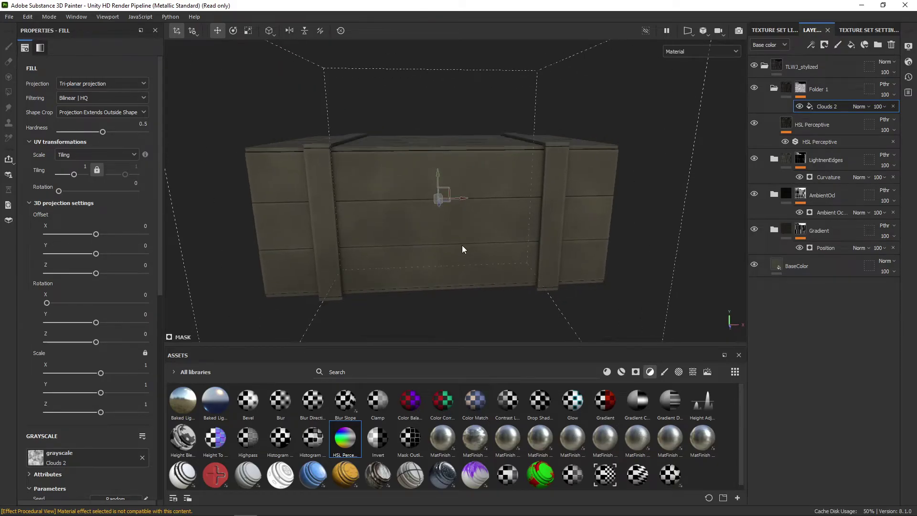
# Set the HSL Perceptive filter's lightness to 0.45.
pyautogui.click(821, 142)
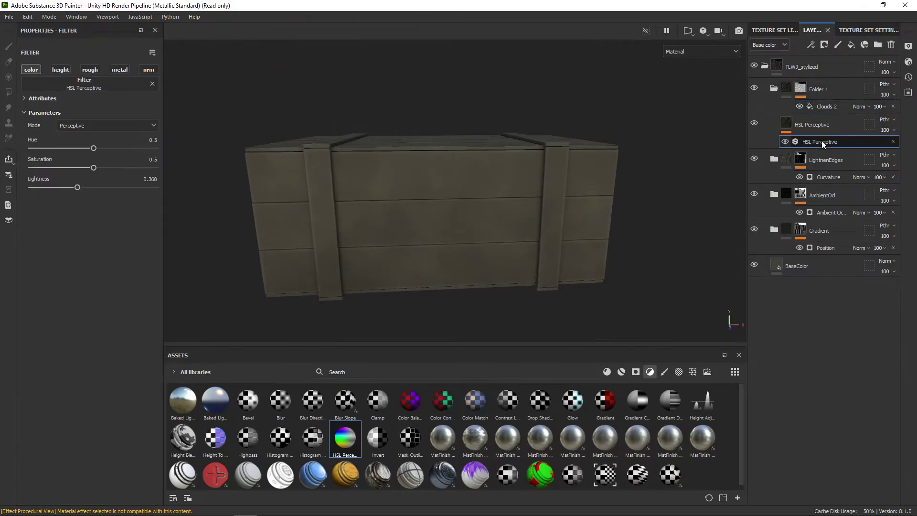
pyautogui.keyDown('alt'); pyautogui.moveTo(430, 268); pyautogui.dragTo(479, 210); pyautogui.keyUp('alt')
pyautogui.scroll(2, 479, 210)
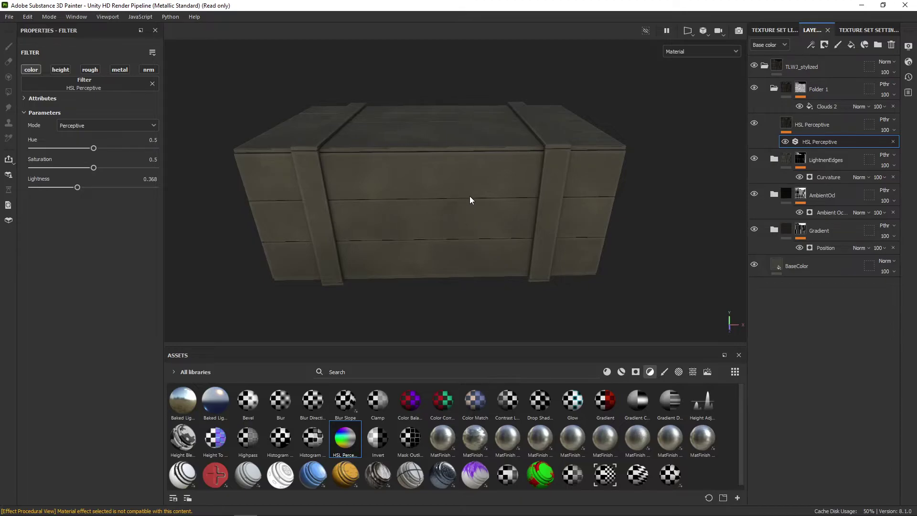
pyautogui.keyDown('alt'); pyautogui.moveTo(470, 200); pyautogui.dragTo(483, 180); pyautogui.keyUp('alt')
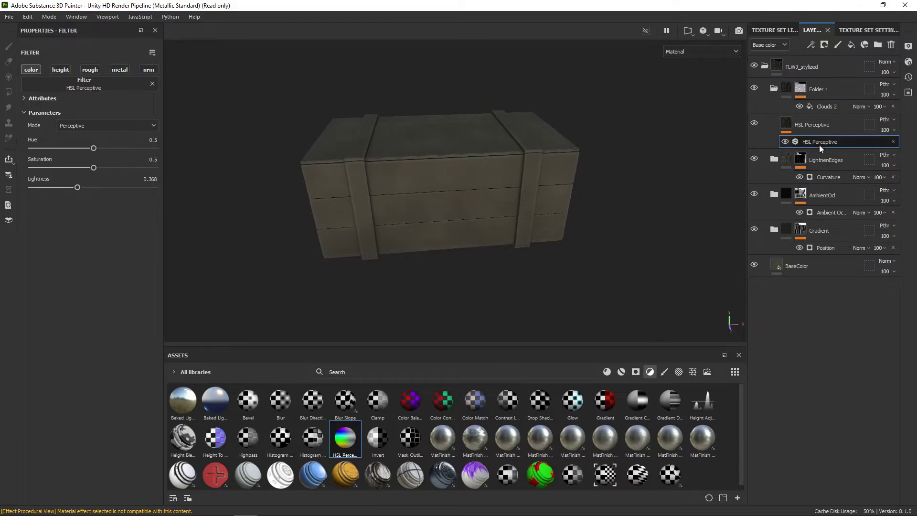
pyautogui.click(832, 108)
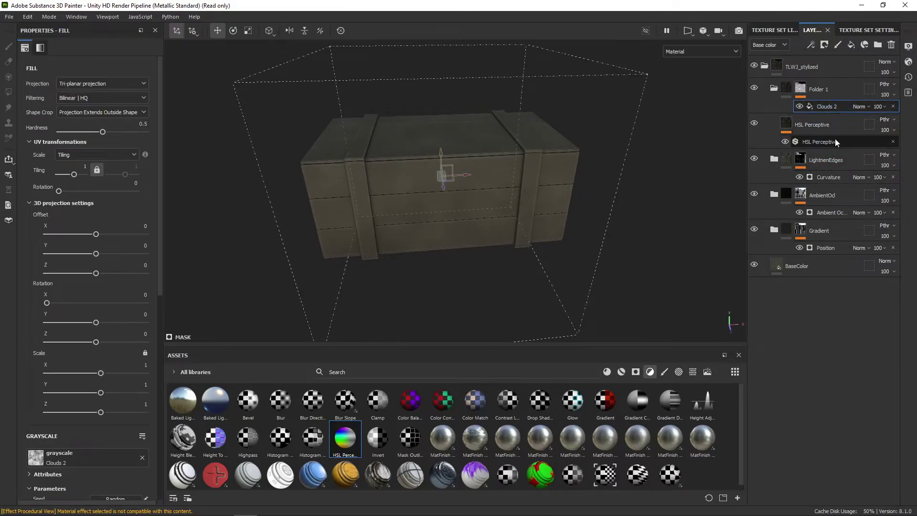
pyautogui.click(835, 140)
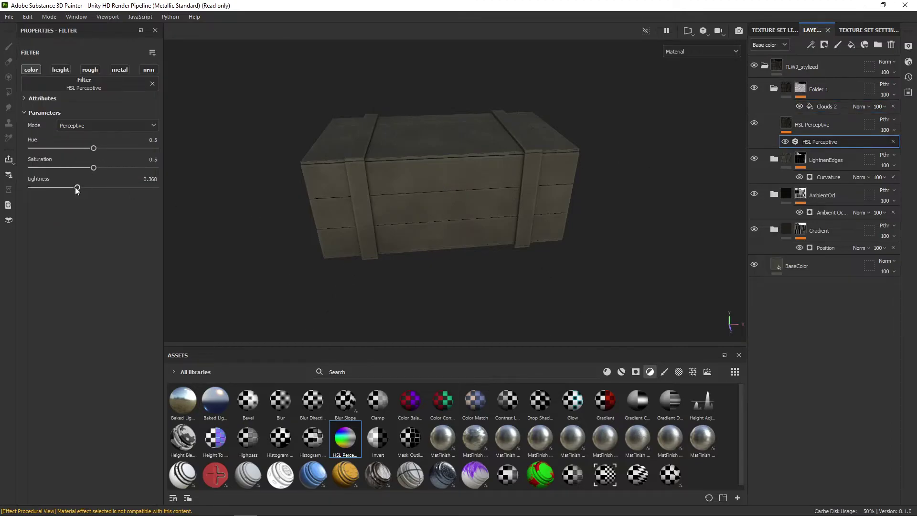
pyautogui.moveTo(77, 190); pyautogui.dragTo(49, 188)
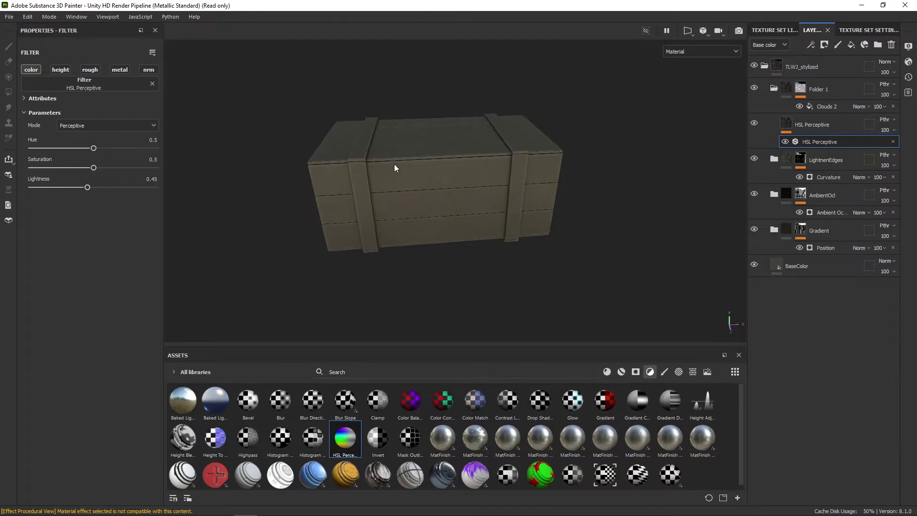
# Examine the crate's top and front planks from several angles to judge the strength of the lightness variation.
pyautogui.scroll(3, 448, 191)
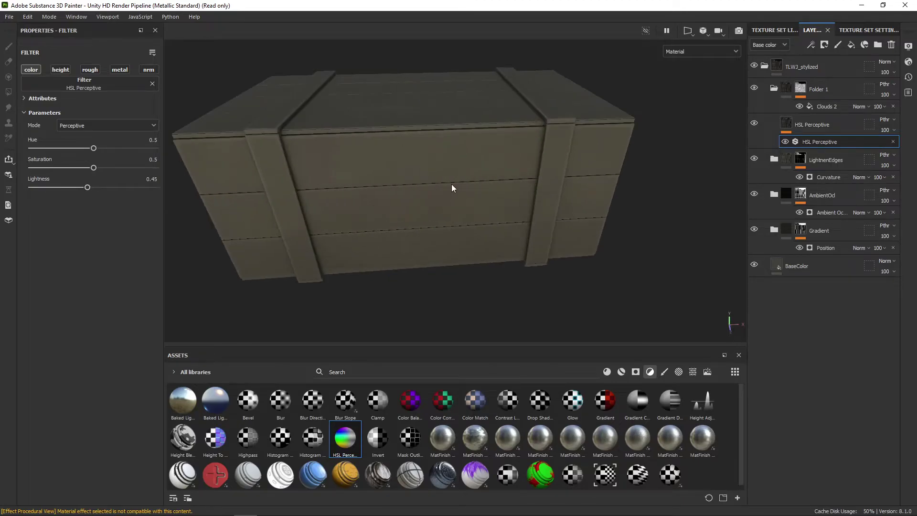
pyautogui.keyDown('alt'); pyautogui.moveTo(483, 174); pyautogui.dragTo(469, 205); pyautogui.keyUp('alt')
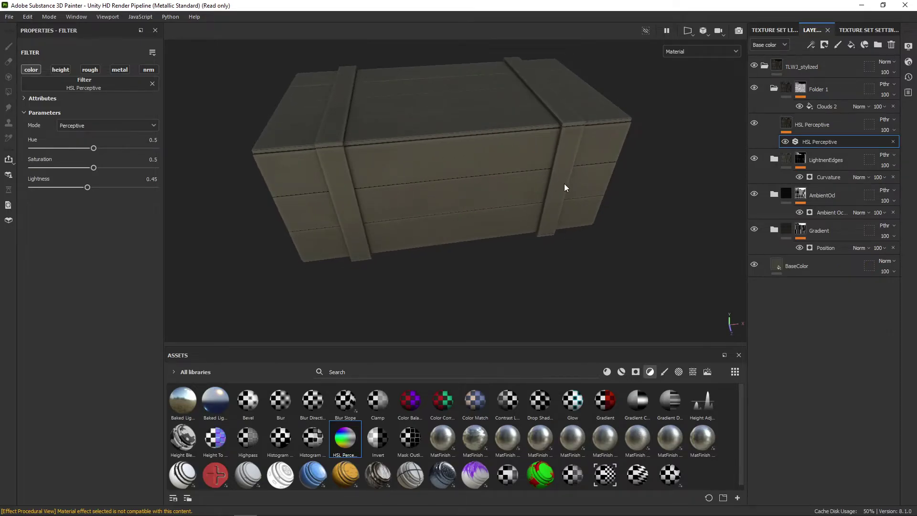
pyautogui.keyDown('alt'); pyautogui.moveTo(565, 188); pyautogui.dragTo(476, 185); pyautogui.keyUp('alt')
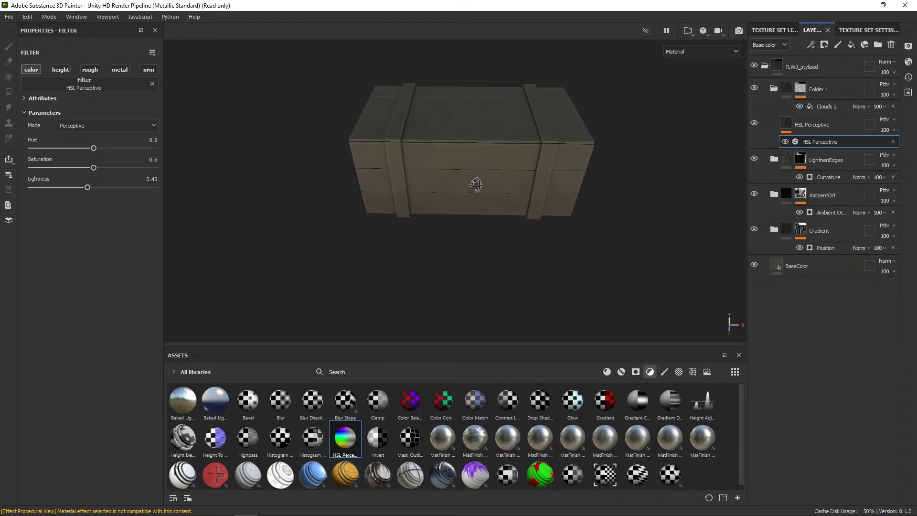
pyautogui.scroll(3, 487, 167)
pyautogui.keyDown('alt'); pyautogui.moveTo(487, 166); pyautogui.dragTo(473, 233, button='middle'); pyautogui.keyUp('alt')
pyautogui.scroll(2, 473, 232)
pyautogui.keyDown('alt'); pyautogui.moveTo(473, 232); pyautogui.dragTo(483, 217); pyautogui.keyUp('alt')
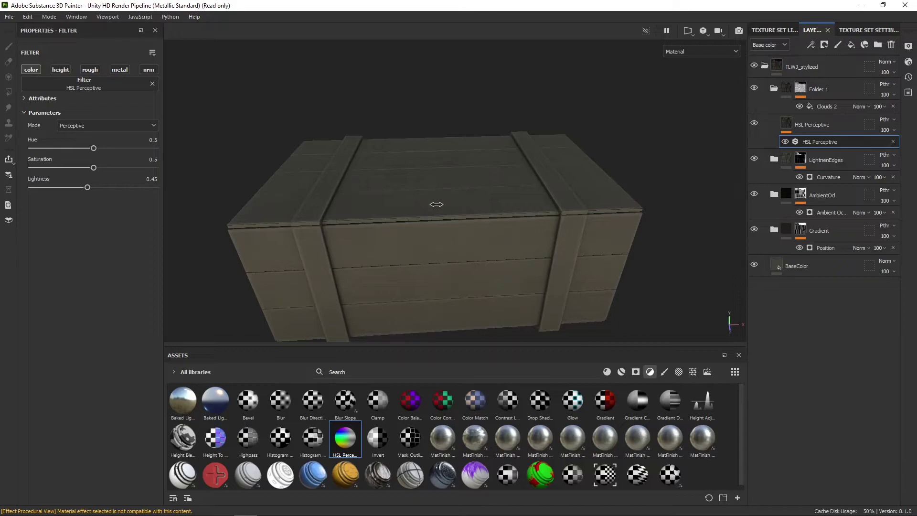
pyautogui.keyDown('shift'); pyautogui.moveTo(436, 204); pyautogui.dragTo(510, 273, button='right'); pyautogui.keyUp('shift')
pyautogui.keyDown('alt'); pyautogui.moveTo(459, 253); pyautogui.dragTo(483, 205, button='middle'); pyautogui.keyUp('alt')
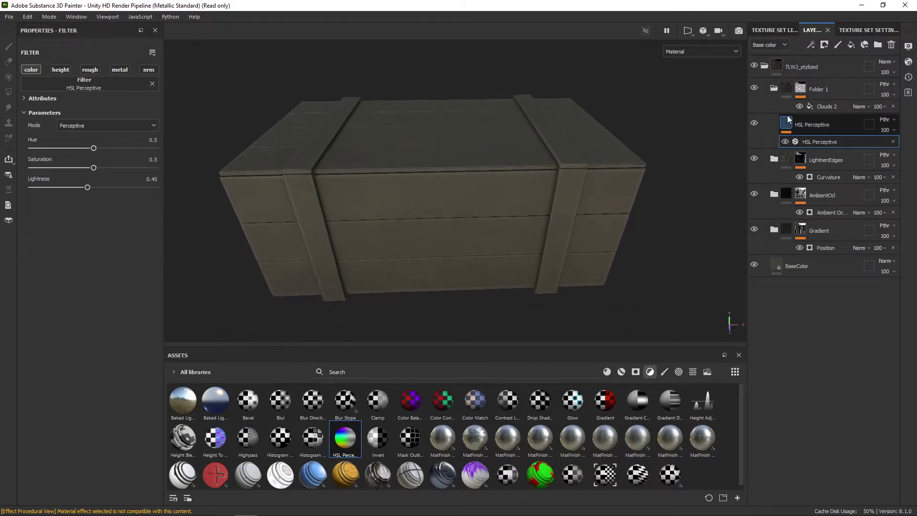
pyautogui.scroll(-2, 477, 175)
pyautogui.keyDown('alt'); pyautogui.moveTo(477, 176); pyautogui.dragTo(480, 187); pyautogui.keyUp('alt')
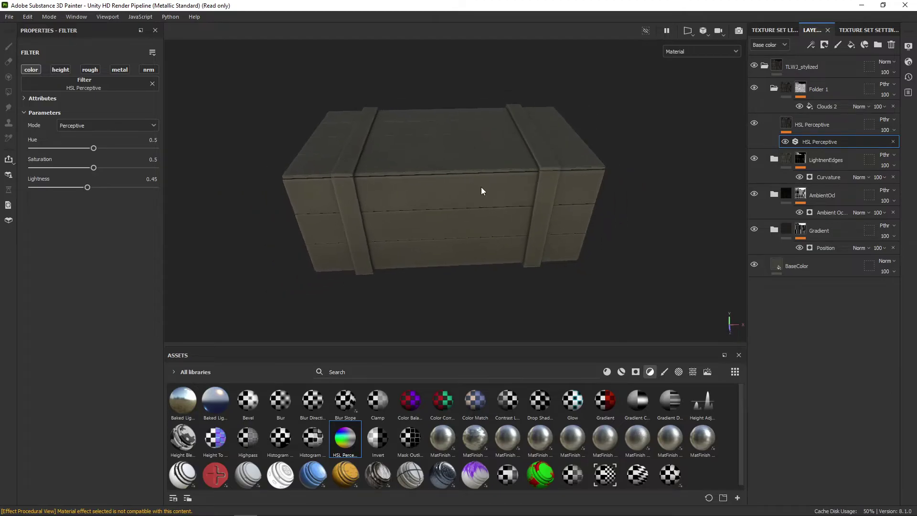
pyautogui.keyDown('alt'); pyautogui.moveTo(481, 188); pyautogui.dragTo(492, 207, button='middle'); pyautogui.keyUp('alt')
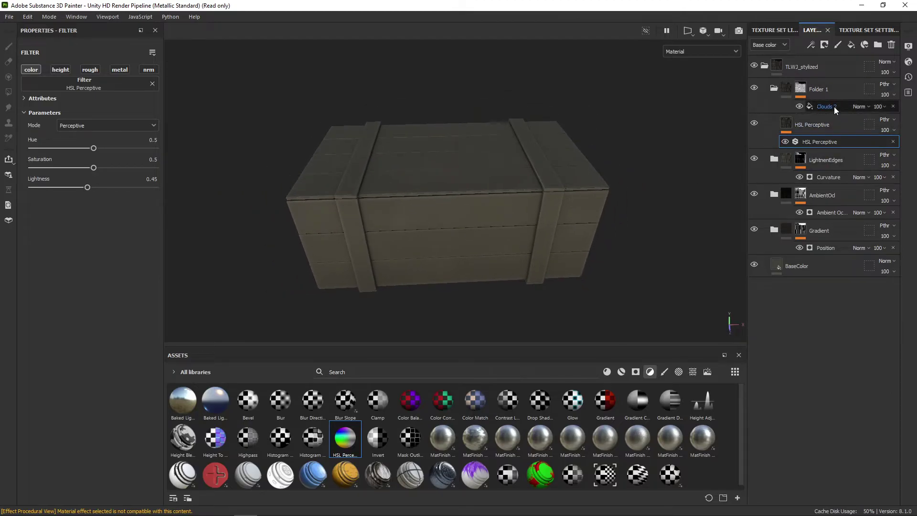
pyautogui.moveTo(545, 203)
pyautogui.keyDown('alt'); pyautogui.mouseDown()
pyautogui.moveTo(534, 190)
pyautogui.moveTo(533, 198)
pyautogui.mouseUp(); pyautogui.keyUp('alt')
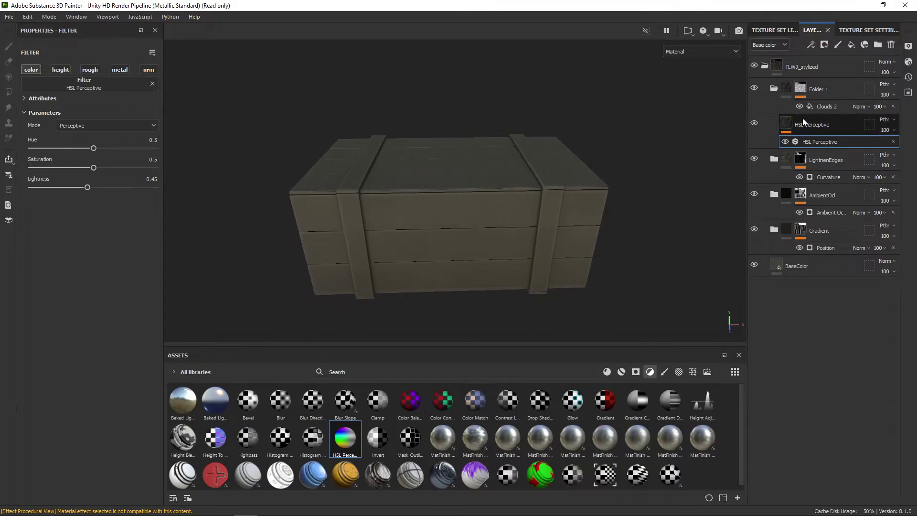
pyautogui.click(827, 106)
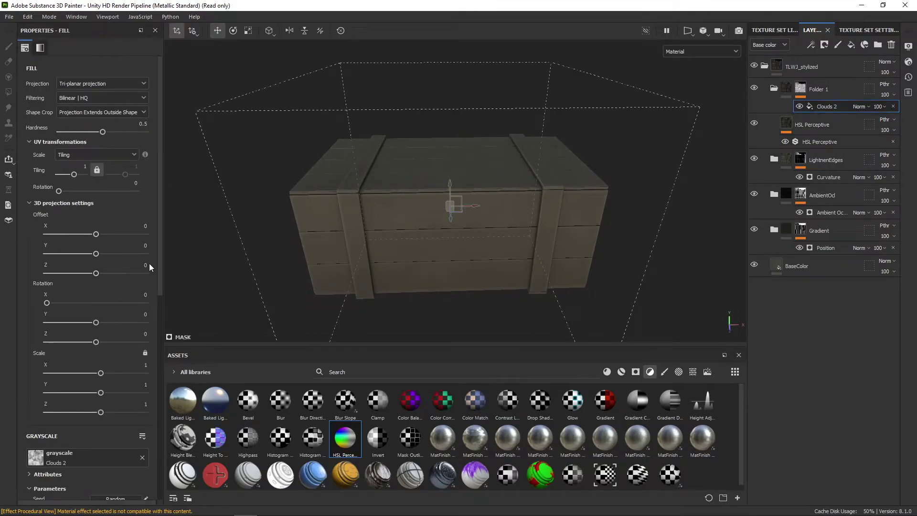
pyautogui.scroll(-4, 86, 105)
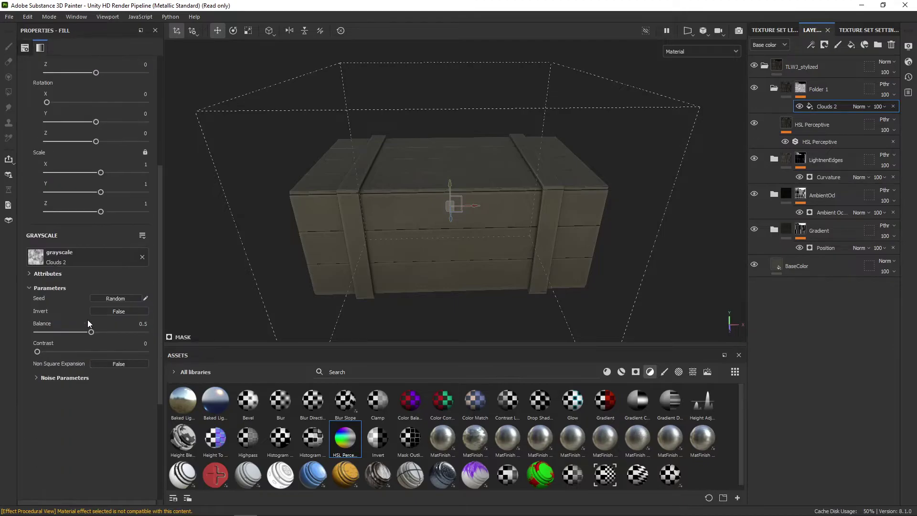
pyautogui.scroll(-2, 106, 357)
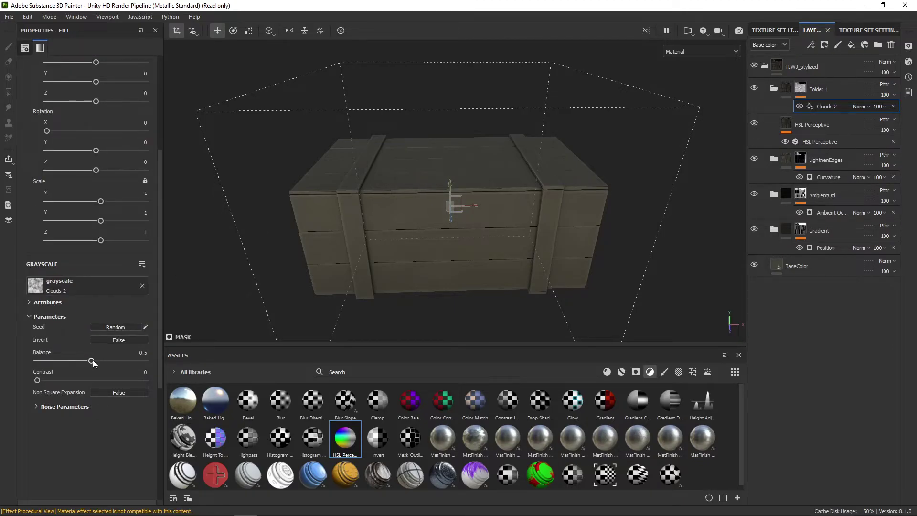
pyautogui.click(786, 90)
pyautogui.click(830, 129)
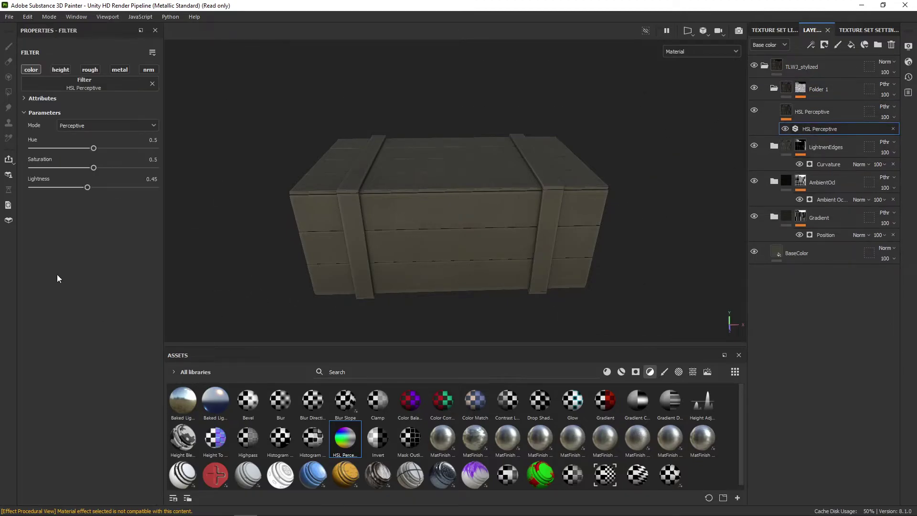
pyautogui.click(820, 91)
pyautogui.hotkey('ctrl', 'z')
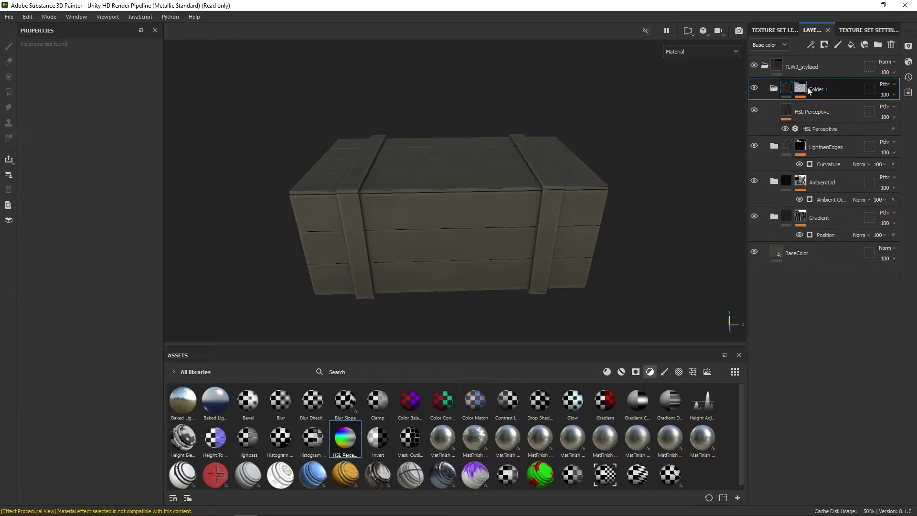
# Set the Clouds 2 fill's balance to 0.66.
pyautogui.click(827, 106)
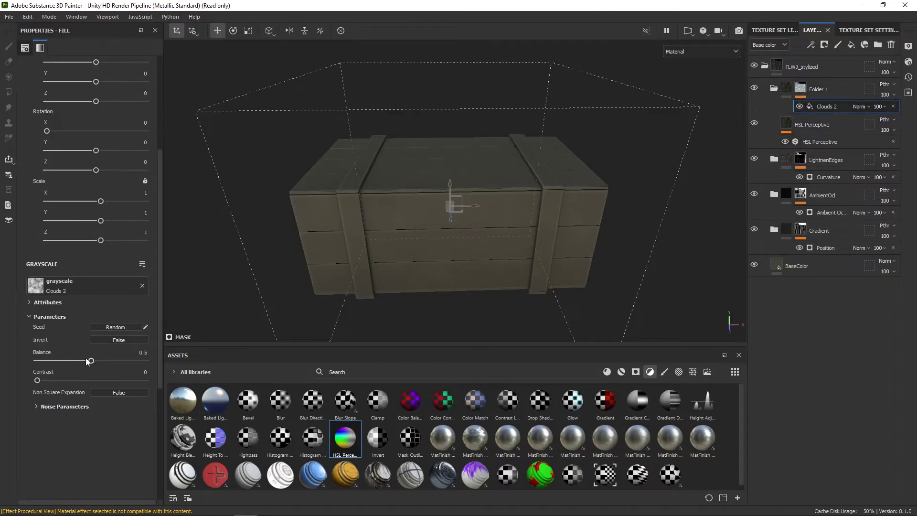
pyautogui.moveTo(86, 362); pyautogui.dragTo(236, 359)
pyautogui.moveTo(122, 363); pyautogui.dragTo(126, 363)
pyautogui.moveTo(56, 359); pyautogui.dragTo(100, 362)
# Set the Clouds 2 balance to 0.62 while viewing the mask on the crate, and return the viewport to the material display.
pyautogui.click(721, 52)
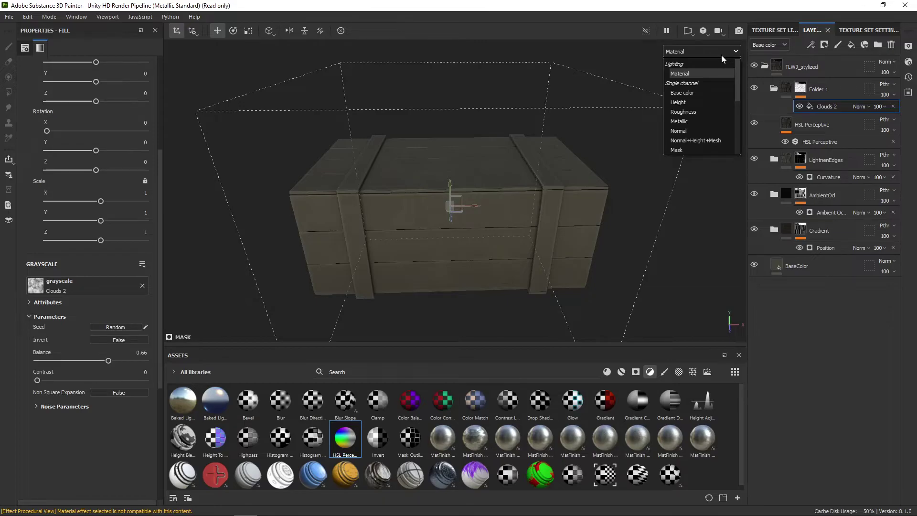
pyautogui.click(682, 151)
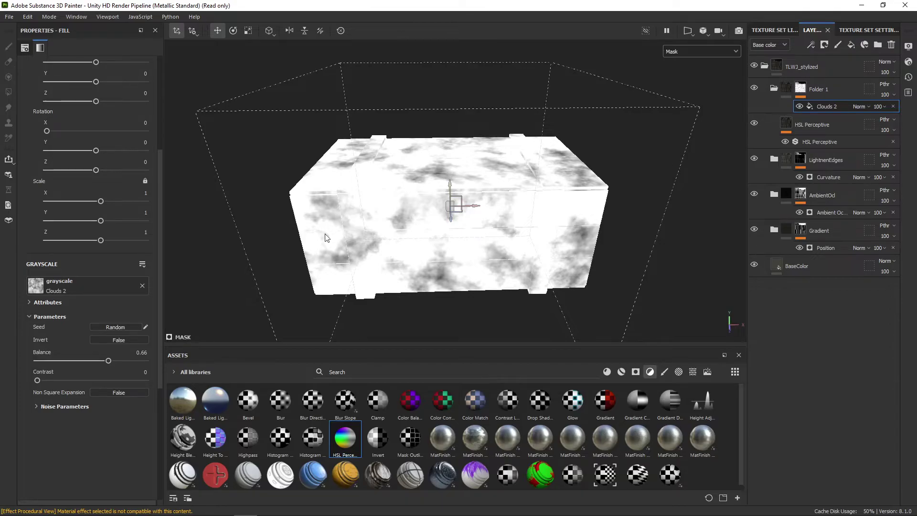
pyautogui.moveTo(107, 361); pyautogui.dragTo(78, 349)
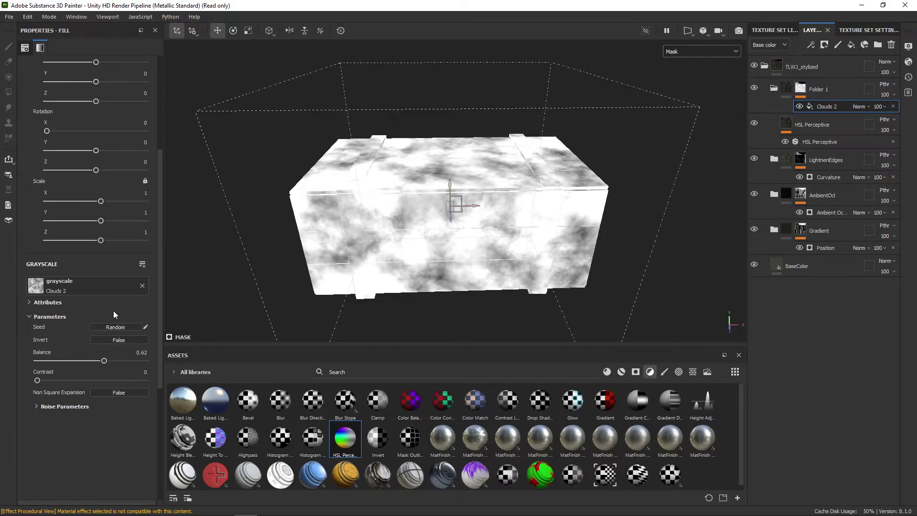
pyautogui.click(710, 52)
pyautogui.click(701, 74)
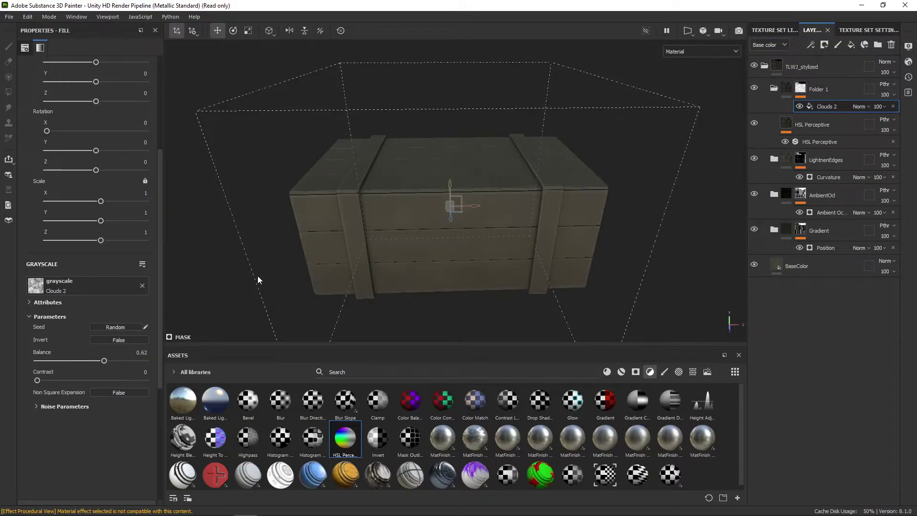
# Inspect the color variation across the crate's sides and lid with the adjusted cloud mask.
pyautogui.moveTo(404, 262)
pyautogui.keyDown('alt'); pyautogui.mouseDown()
pyautogui.moveTo(473, 263)
pyautogui.moveTo(489, 228)
pyautogui.moveTo(531, 235)
pyautogui.moveTo(477, 260)
pyautogui.moveTo(488, 245)
pyautogui.moveTo(463, 272)
pyautogui.moveTo(494, 244)
pyautogui.moveTo(475, 256)
pyautogui.moveTo(464, 246)
pyautogui.moveTo(524, 264)
pyautogui.mouseUp(); pyautogui.keyUp('alt')
pyautogui.scroll(2, 477, 259)
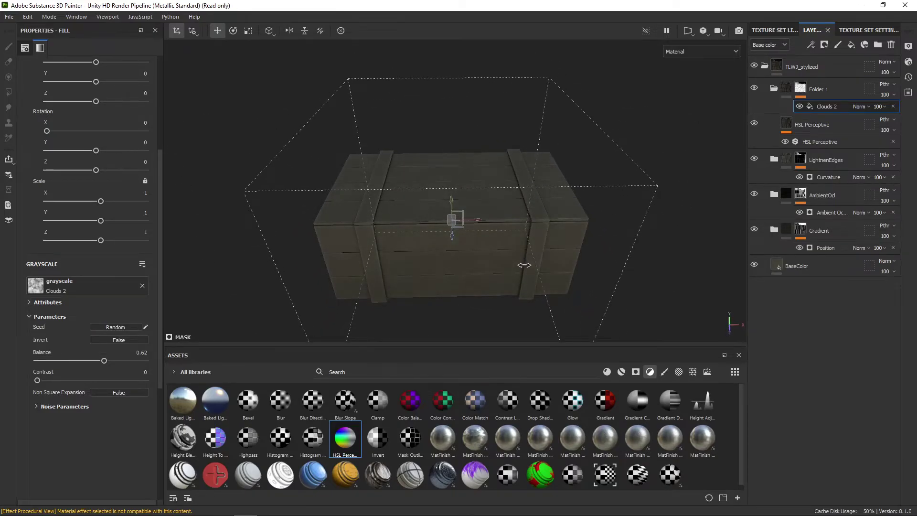
pyautogui.moveTo(524, 265)
pyautogui.keyDown('shift'); pyautogui.mouseDown(button='right')
pyautogui.moveTo(486, 262)
pyautogui.moveTo(509, 259)
pyautogui.moveTo(497, 267)
pyautogui.mouseUp(button='right'); pyautogui.keyUp('shift')
pyautogui.keyDown('alt'); pyautogui.moveTo(498, 266); pyautogui.dragTo(500, 299); pyautogui.keyUp('alt')
pyautogui.scroll(3, 436, 286)
pyautogui.scroll(-2, 457, 268)
pyautogui.keyDown('alt'); pyautogui.moveTo(500, 299); pyautogui.dragTo(491, 283, button='right'); pyautogui.keyUp('alt')
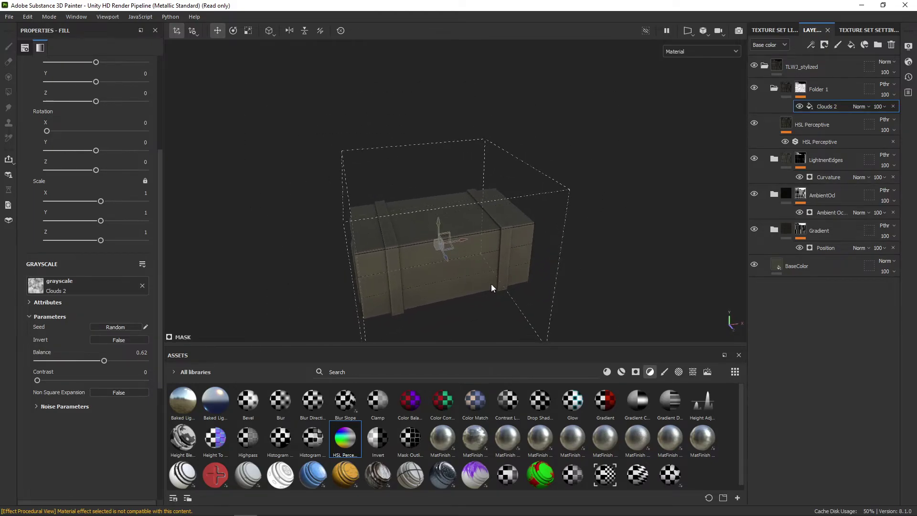
pyautogui.scroll(3, 508, 273)
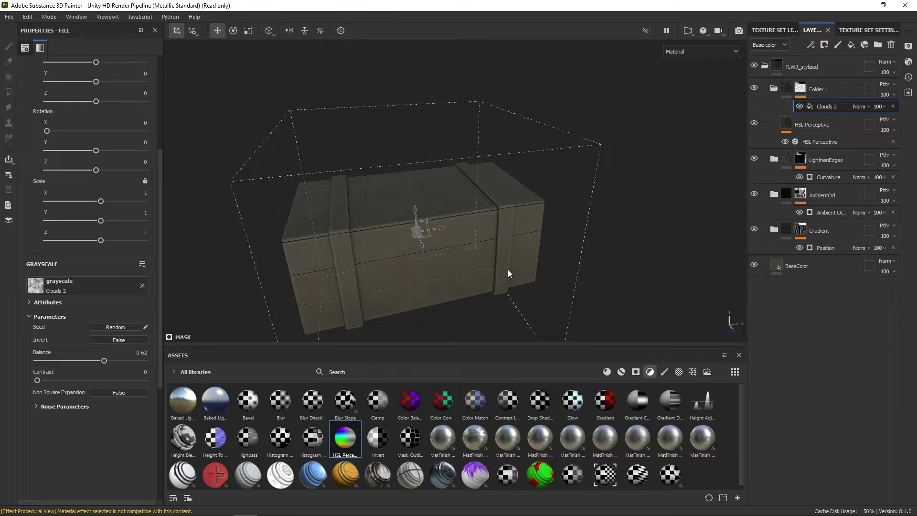
# Rename Folder 1, which holds the Clouds 2 mask, as ColorVaration.
pyautogui.doubleClick(828, 89)
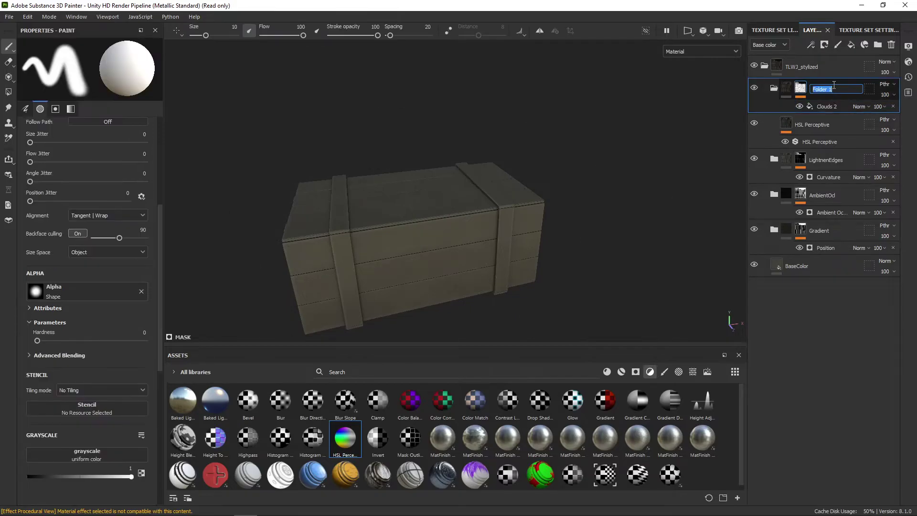
pyautogui.write('V')
pyautogui.write('olorVaration')
pyautogui.press('Return')
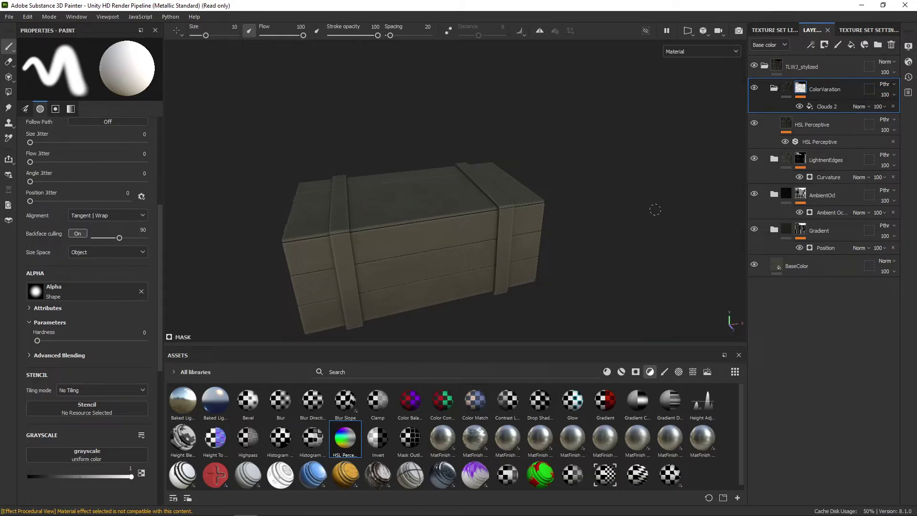
# Correct the spelling of the ColorVaration folder's name to ColorVariation.
pyautogui.doubleClick(831, 89)
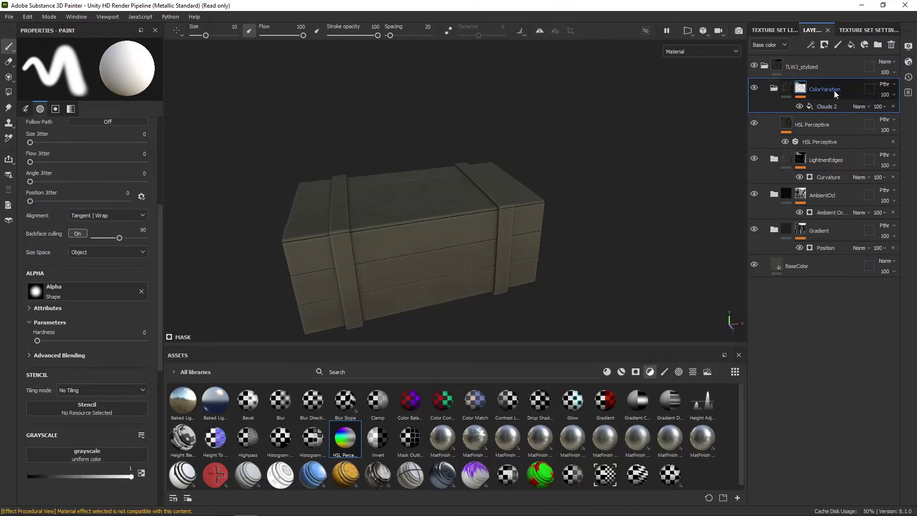
pyautogui.click(850, 87)
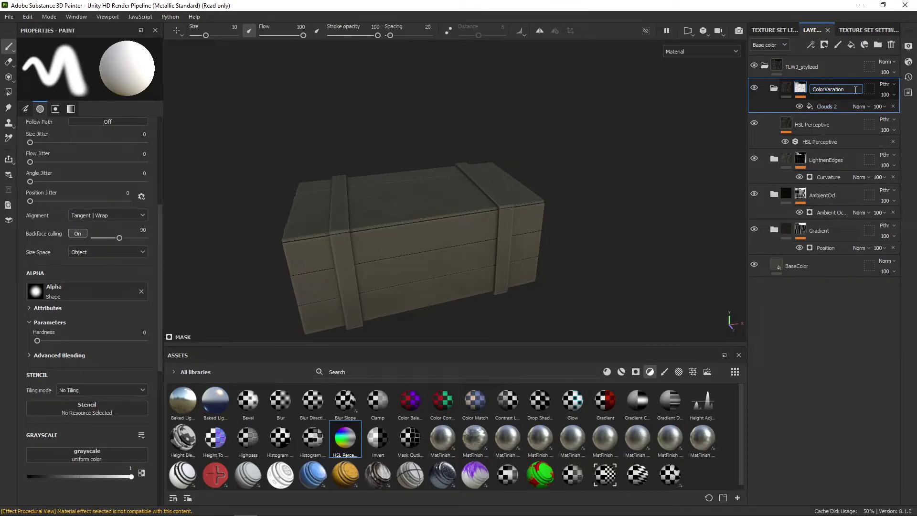
pyautogui.write('i')
pyautogui.press('Return')
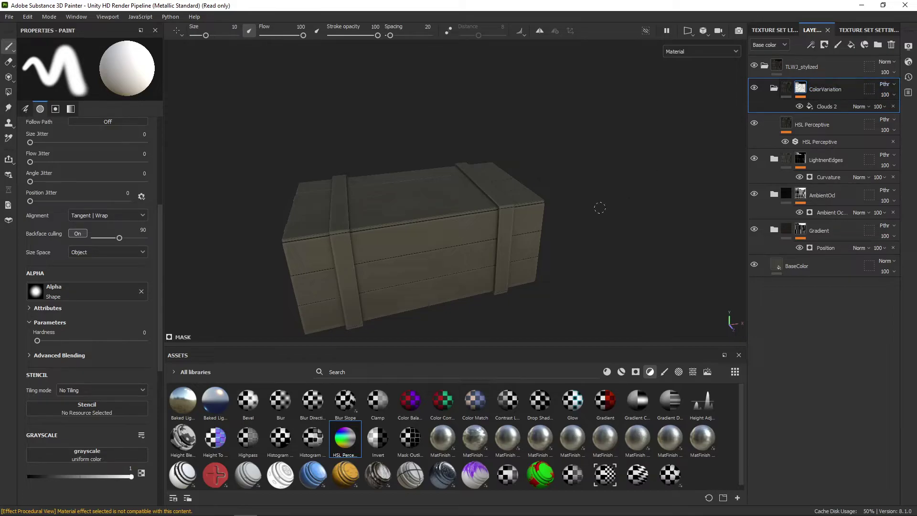
# Compare the crate with the ColorVariation folder hidden and shown, examining the lid and sides from several angles and distances.
pyautogui.scroll(-2, 442, 218)
pyautogui.keyDown('alt'); pyautogui.moveTo(442, 218); pyautogui.dragTo(441, 245); pyautogui.keyUp('alt')
pyautogui.scroll(2, 421, 236)
pyautogui.scroll(-2, 422, 237)
pyautogui.scroll(1, 422, 246)
pyautogui.scroll(-2, 432, 242)
pyautogui.scroll(2, 440, 242)
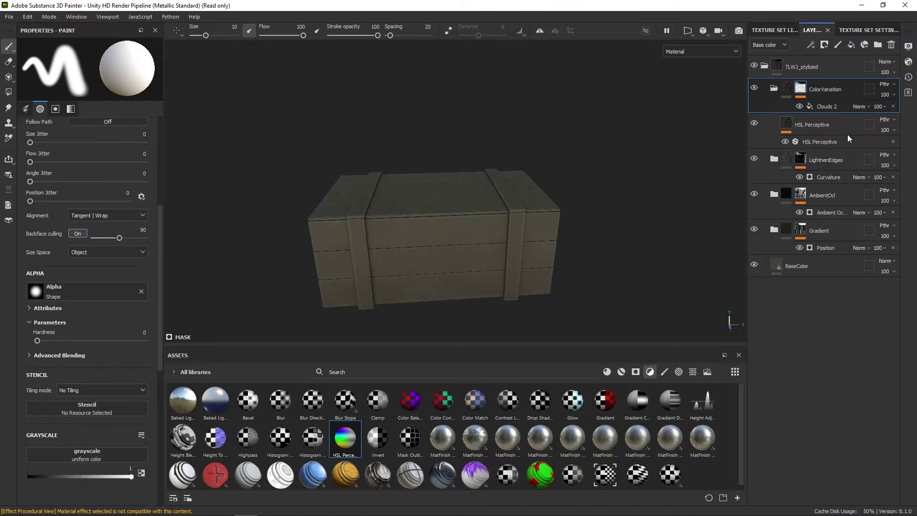
pyautogui.click(755, 90)
pyautogui.click(754, 89)
pyautogui.scroll(-2, 593, 230)
pyautogui.keyDown('alt'); pyautogui.moveTo(581, 244); pyautogui.dragTo(573, 210); pyautogui.keyUp('alt')
pyautogui.click(755, 88)
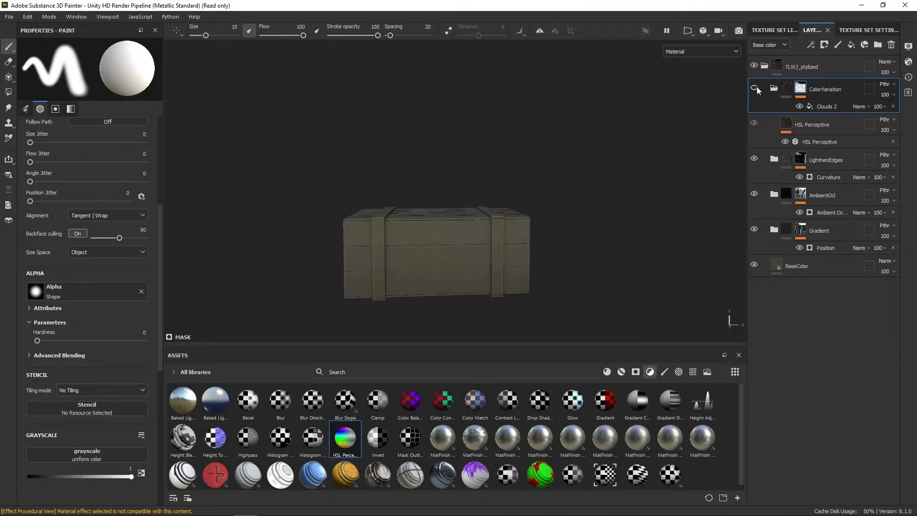
pyautogui.scroll(-1, 614, 243)
pyautogui.moveTo(614, 244)
pyautogui.keyDown('alt'); pyautogui.mouseDown()
pyautogui.moveTo(612, 268)
pyautogui.moveTo(613, 255)
pyautogui.mouseUp(); pyautogui.keyUp('alt')
pyautogui.scroll(2, 567, 268)
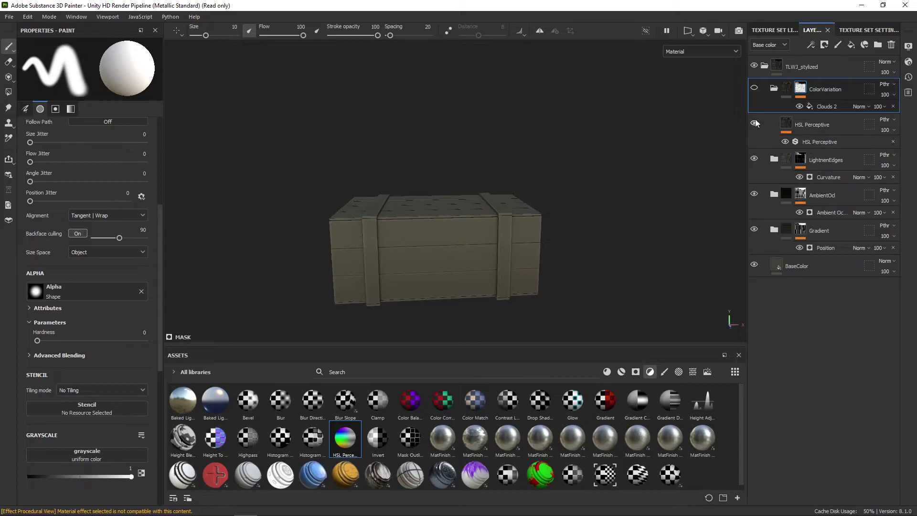
pyautogui.click(755, 90)
pyautogui.keyDown('alt'); pyautogui.moveTo(635, 190); pyautogui.dragTo(618, 208); pyautogui.keyUp('alt')
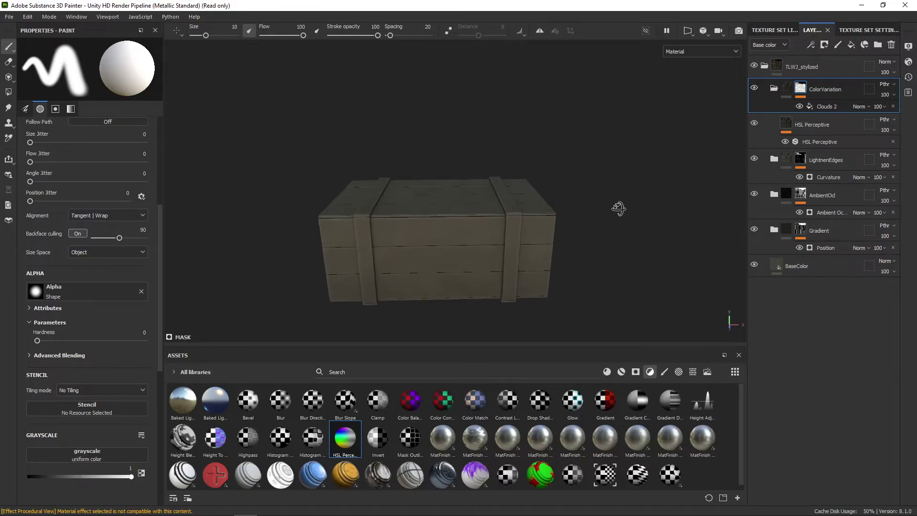
pyautogui.click(756, 88)
pyautogui.click(756, 89)
pyautogui.click(756, 89)
pyautogui.click(756, 89)
pyautogui.scroll(-2, 604, 236)
pyautogui.keyDown('alt'); pyautogui.moveTo(604, 237); pyautogui.dragTo(510, 276); pyautogui.keyUp('alt')
pyautogui.keyDown('alt'); pyautogui.moveTo(471, 264); pyautogui.dragTo(482, 249); pyautogui.keyUp('alt')
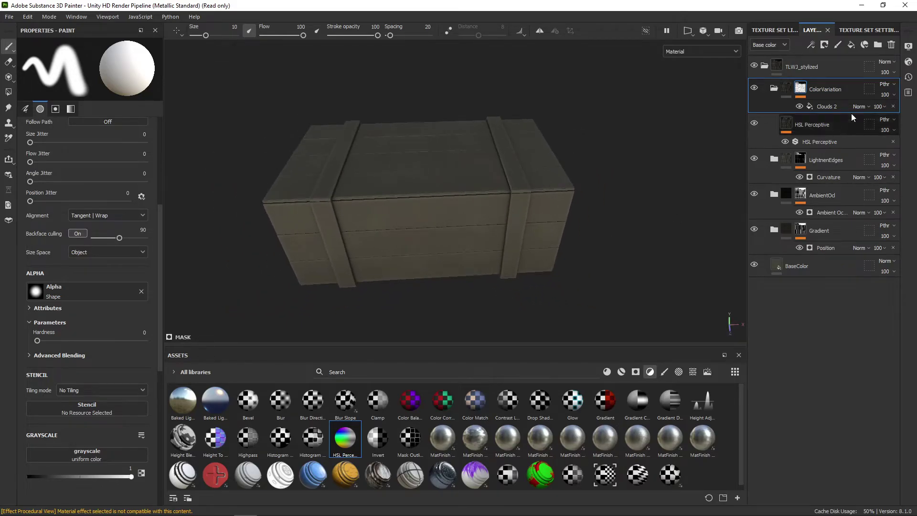
# Collapse the ColorVariation folder and check the TLWJ_stylized folder closed before expanding it again.
pyautogui.click(774, 88)
pyautogui.click(765, 66)
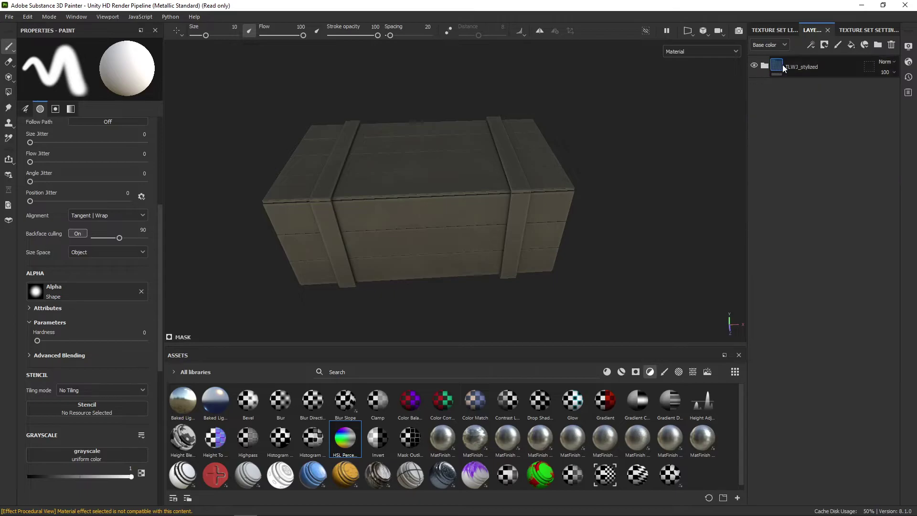
pyautogui.click(828, 71)
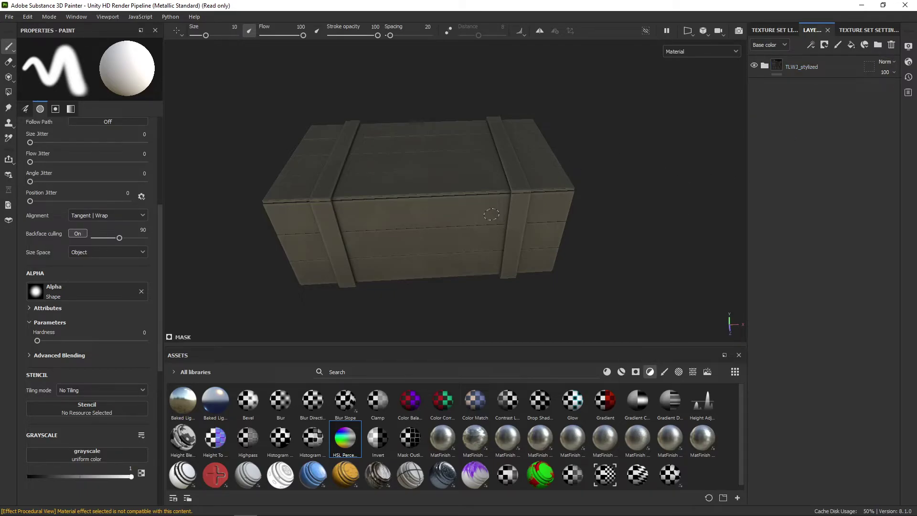
pyautogui.click(765, 65)
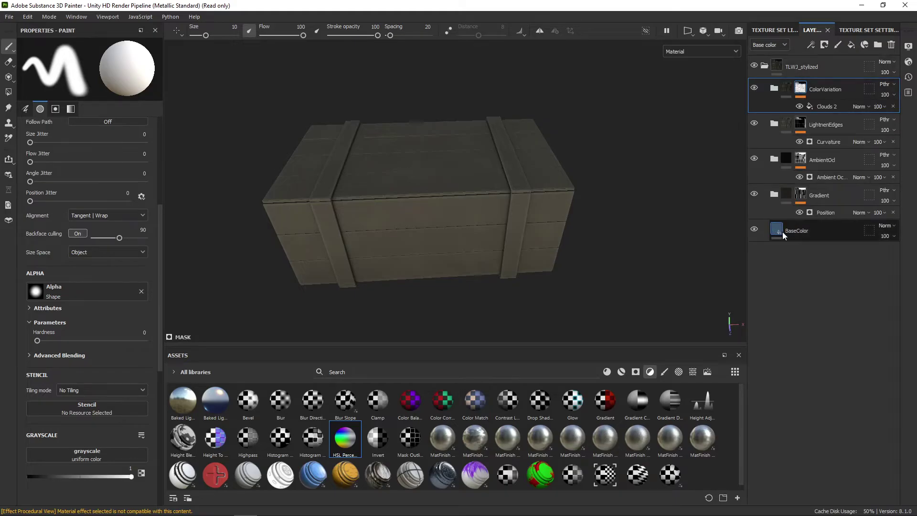
# Set the BaseColor fill's base color to the yellow-brown 6D5C22.
pyautogui.click(784, 234)
pyautogui.click(90, 155)
pyautogui.click(191, 360)
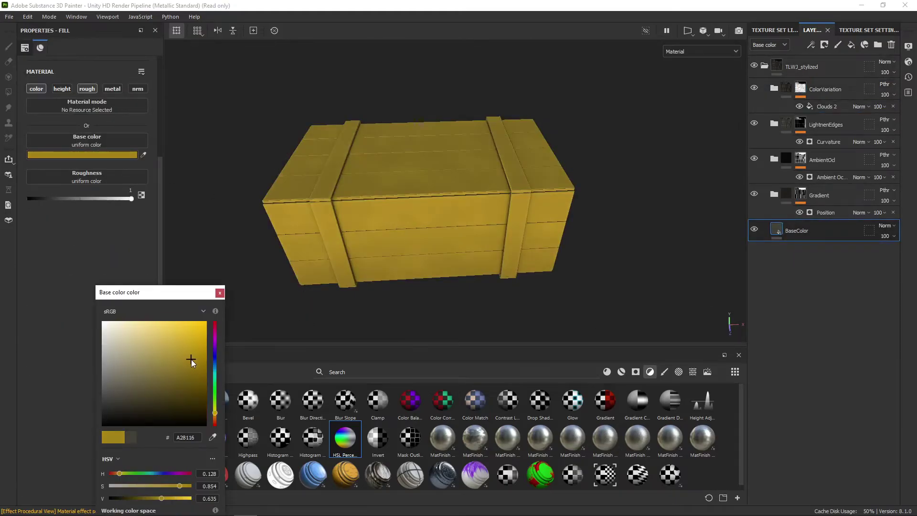
pyautogui.moveTo(192, 360); pyautogui.dragTo(177, 379)
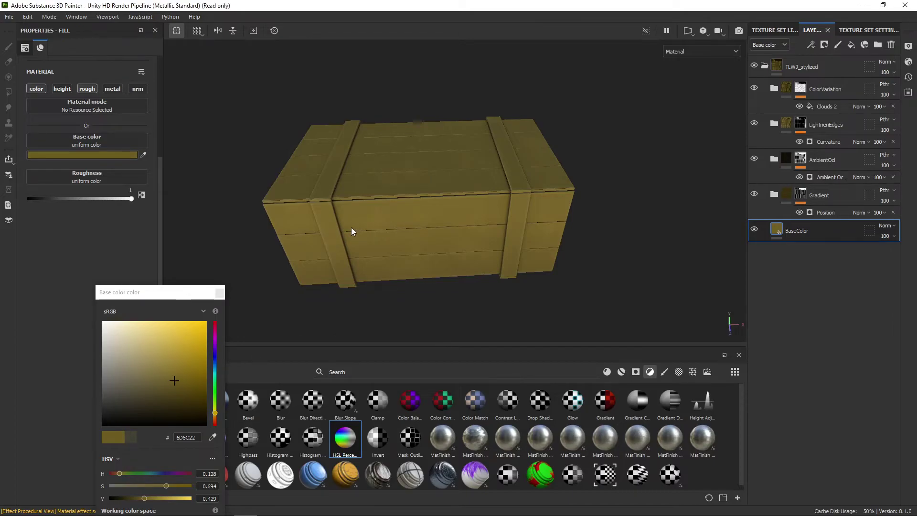
pyautogui.click(220, 292)
# Examine the crate with only BaseColor visible, and compare it with the Gradient folder turned back on.
pyautogui.keyDown('alt'); pyautogui.moveTo(423, 249); pyautogui.dragTo(536, 221); pyautogui.keyUp('alt')
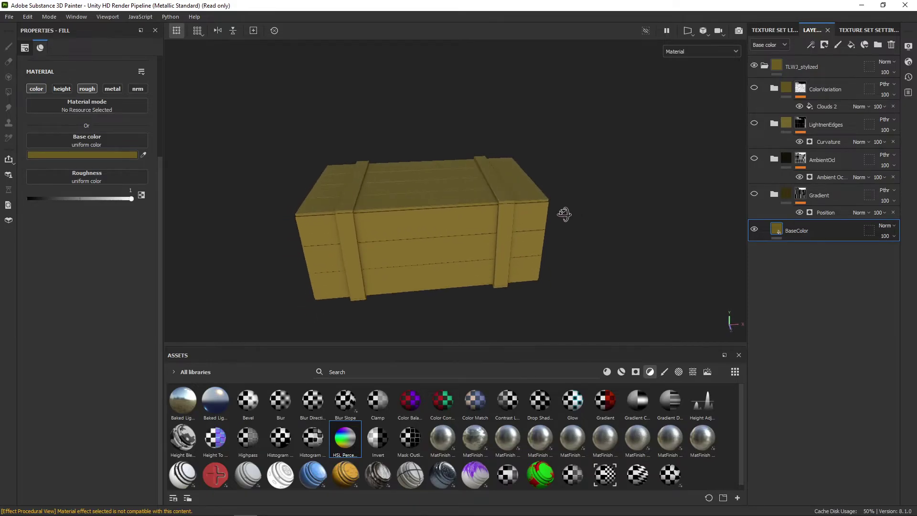
pyautogui.keyDown('alt'); pyautogui.moveTo(563, 209); pyautogui.dragTo(494, 214); pyautogui.keyUp('alt')
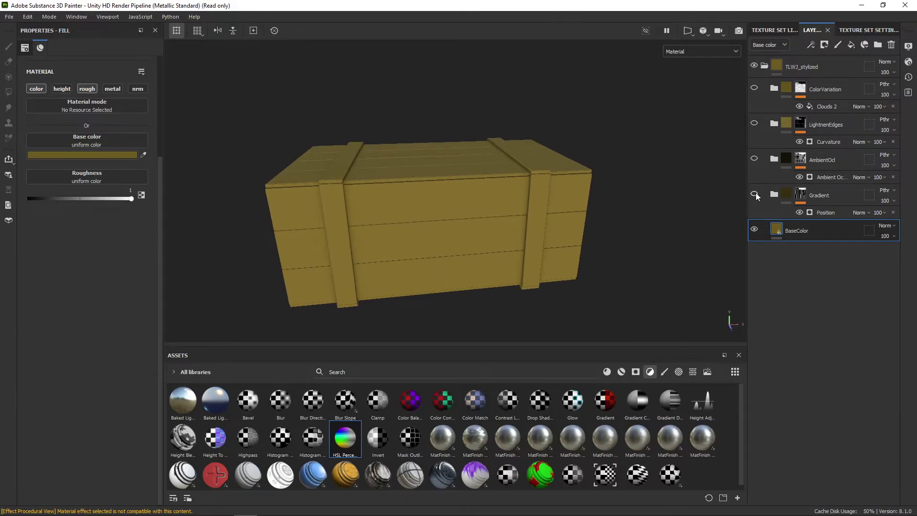
pyautogui.click(755, 194)
pyautogui.click(754, 194)
pyautogui.click(755, 194)
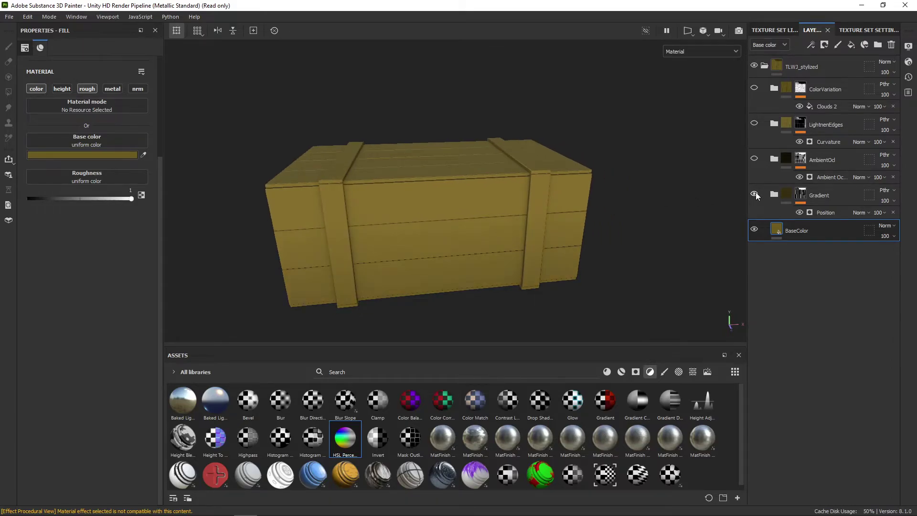
# Turn the ambient occlusion folder back on and compare the crate with and without it.
pyautogui.click(754, 159)
pyautogui.click(755, 159)
pyautogui.click(754, 159)
pyautogui.scroll(-2, 593, 188)
pyautogui.keyDown('alt'); pyautogui.moveTo(593, 187); pyautogui.dragTo(585, 181); pyautogui.keyUp('alt')
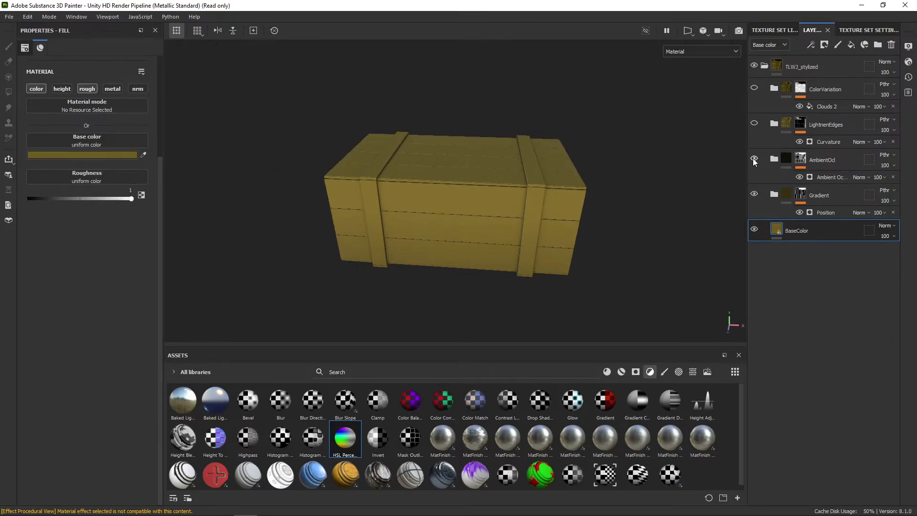
# Turn the LightnenEdges and ColorVariation folders back on and examine their effect on the crate from several angles.
pyautogui.keyDown('alt'); pyautogui.moveTo(473, 186); pyautogui.dragTo(529, 213); pyautogui.keyUp('alt')
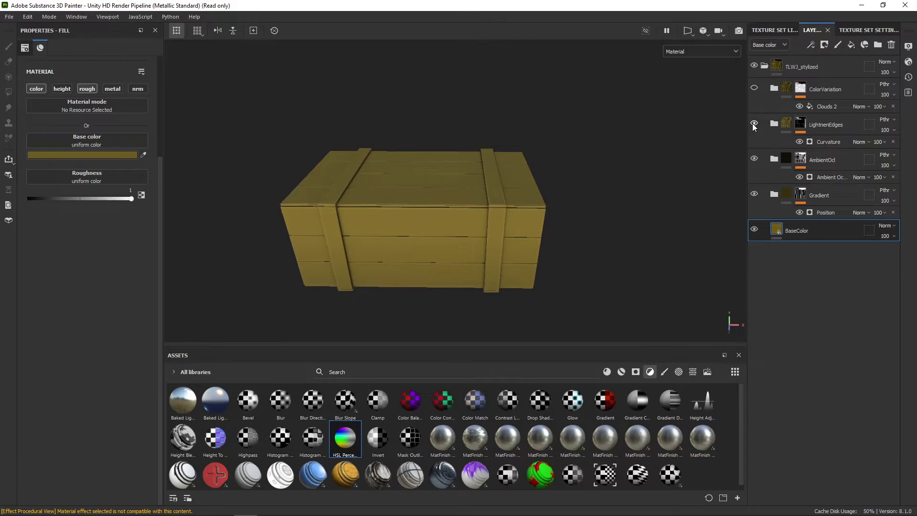
pyautogui.keyDown('alt'); pyautogui.moveTo(535, 175); pyautogui.dragTo(486, 208); pyautogui.keyUp('alt')
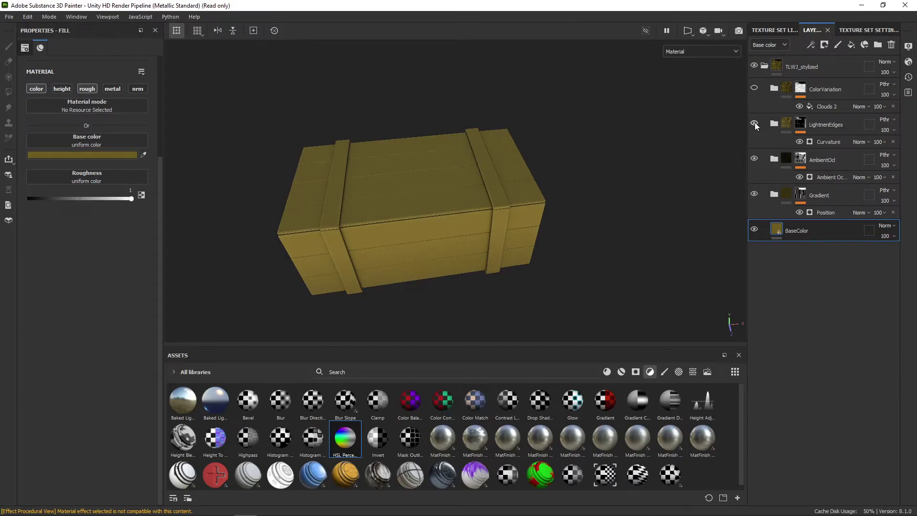
pyautogui.click(754, 89)
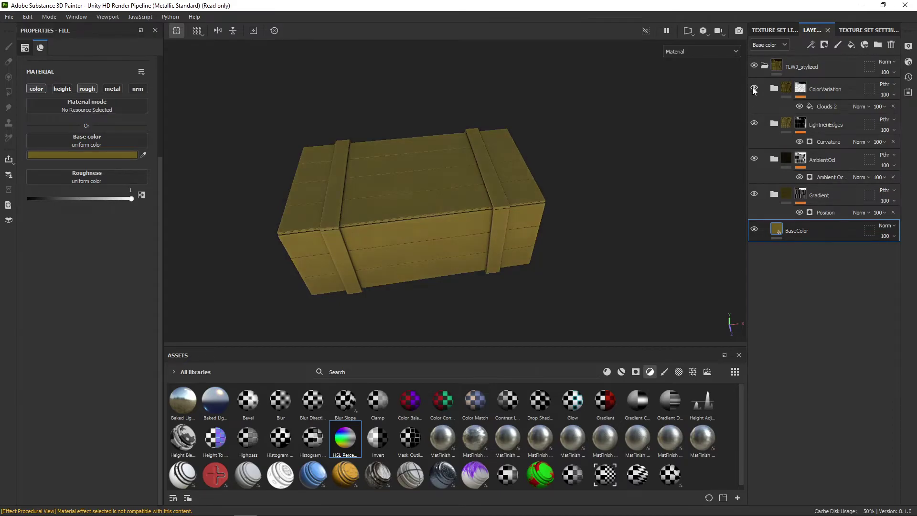
pyautogui.scroll(-2, 569, 208)
pyautogui.keyDown('alt'); pyautogui.moveTo(569, 209); pyautogui.dragTo(564, 186); pyautogui.keyUp('alt')
pyautogui.keyDown('alt'); pyautogui.moveTo(529, 213); pyautogui.dragTo(546, 208, button='middle'); pyautogui.keyUp('alt')
pyautogui.scroll(-1, 565, 205)
pyautogui.keyDown('alt'); pyautogui.moveTo(546, 208); pyautogui.dragTo(549, 214); pyautogui.keyUp('alt')
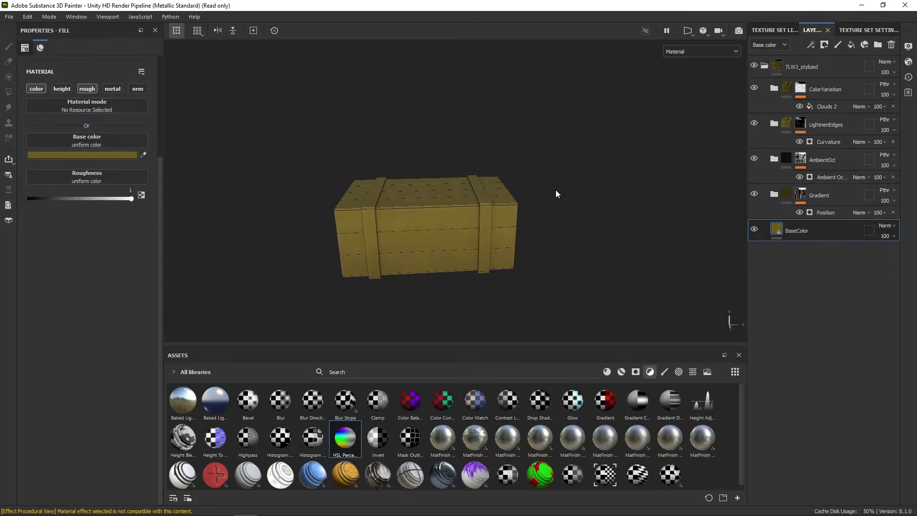
# Compare the complete crate texture with the Gradient folder hidden and shown.
pyautogui.click(754, 195)
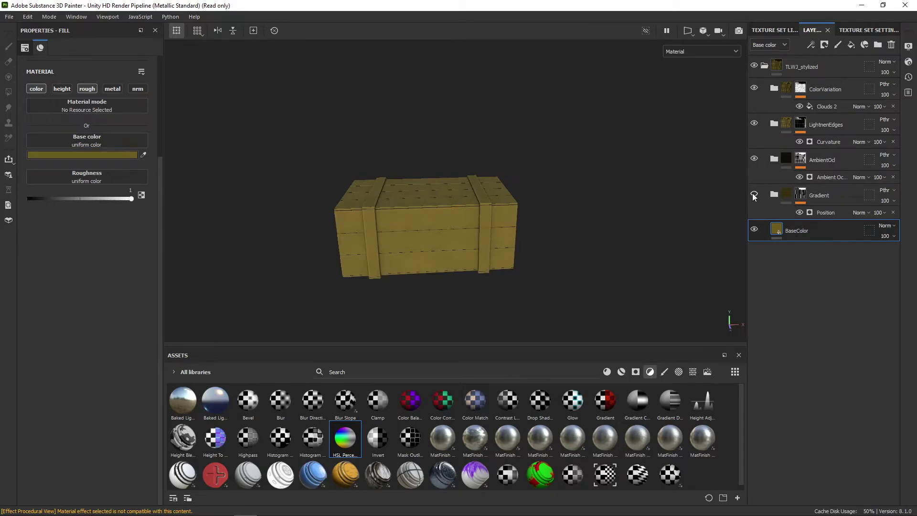
pyautogui.keyDown('alt'); pyautogui.moveTo(564, 227); pyautogui.dragTo(528, 226); pyautogui.keyUp('alt')
pyautogui.scroll(-2, 530, 227)
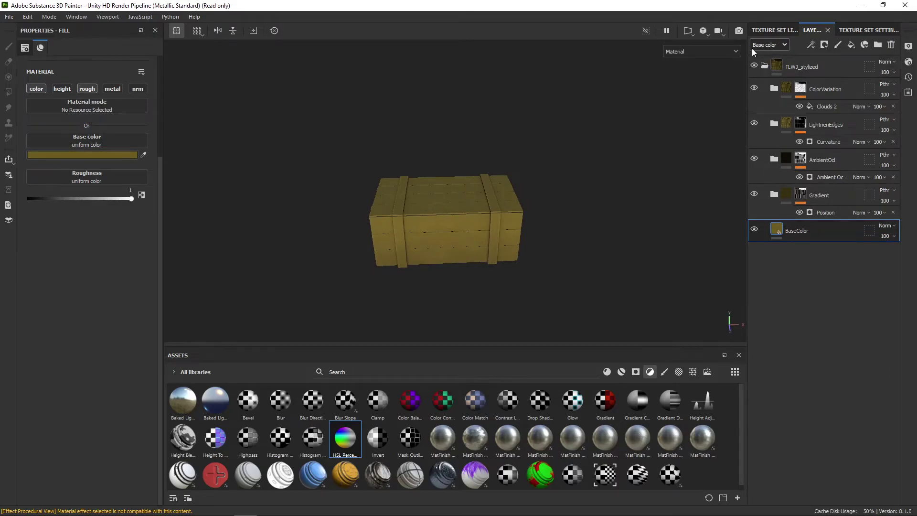
# Create a smart material from the TLWJ_stylized folder and clear the smart material filter from the asset library.
pyautogui.rightClick(773, 77)
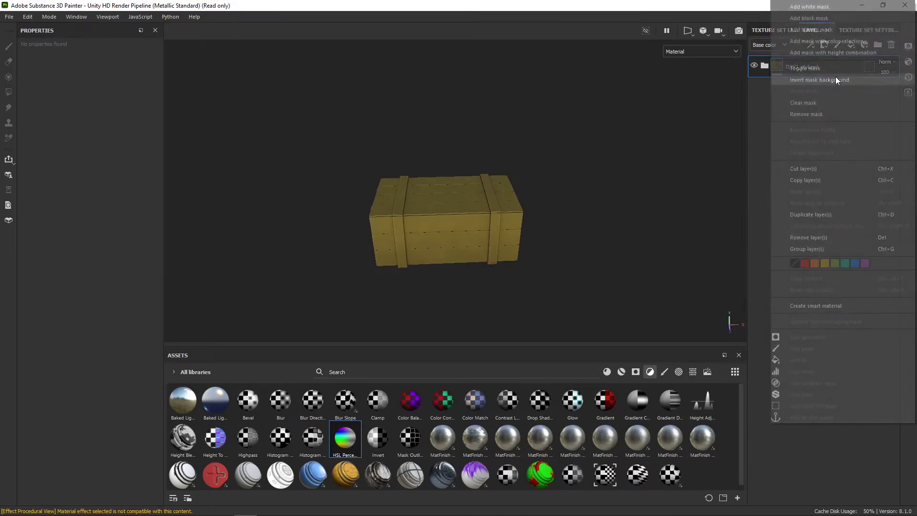
pyautogui.click(833, 305)
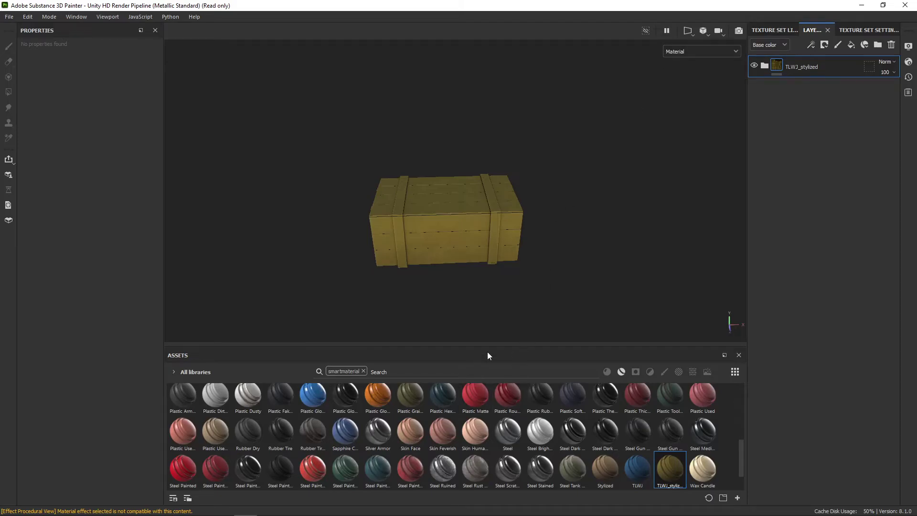
pyautogui.scroll(2, 513, 275)
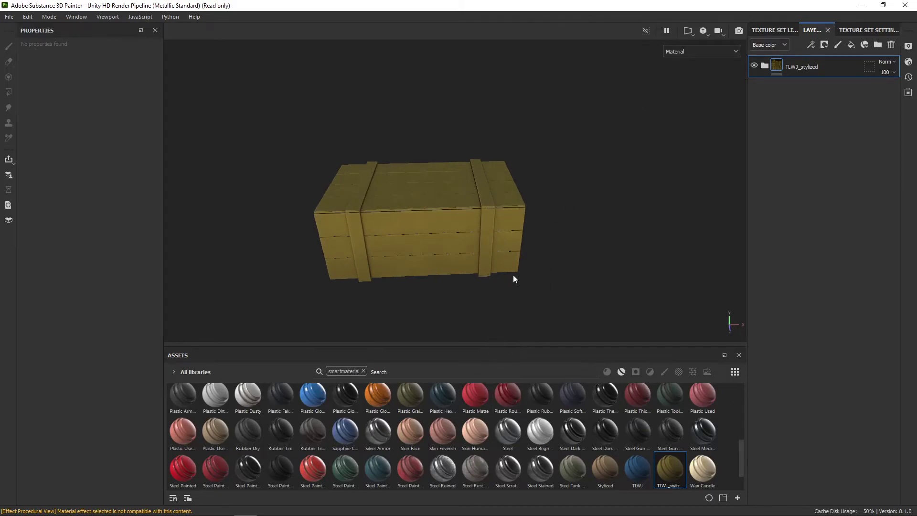
pyautogui.click(363, 371)
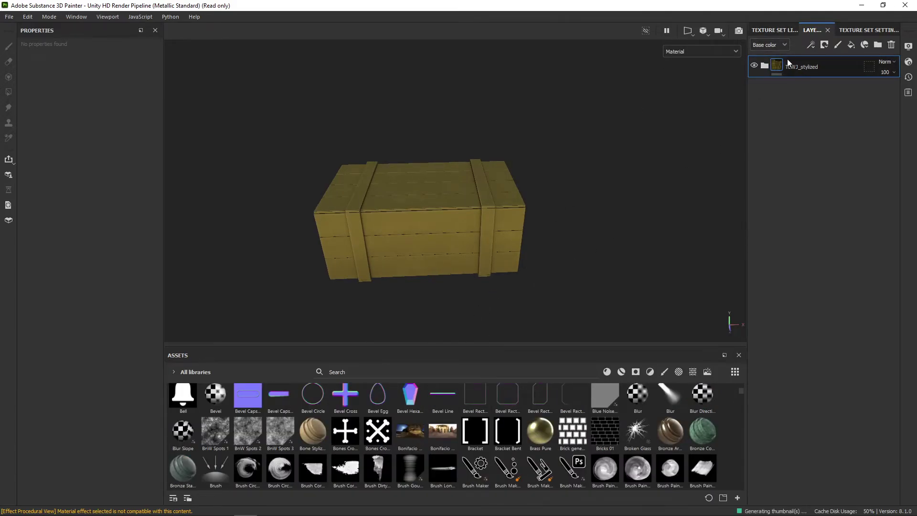
# Check the TLWJ_stylized folder's contents and examine the stylized base texture on the crate up close and from afar.
pyautogui.click(765, 65)
pyautogui.click(764, 65)
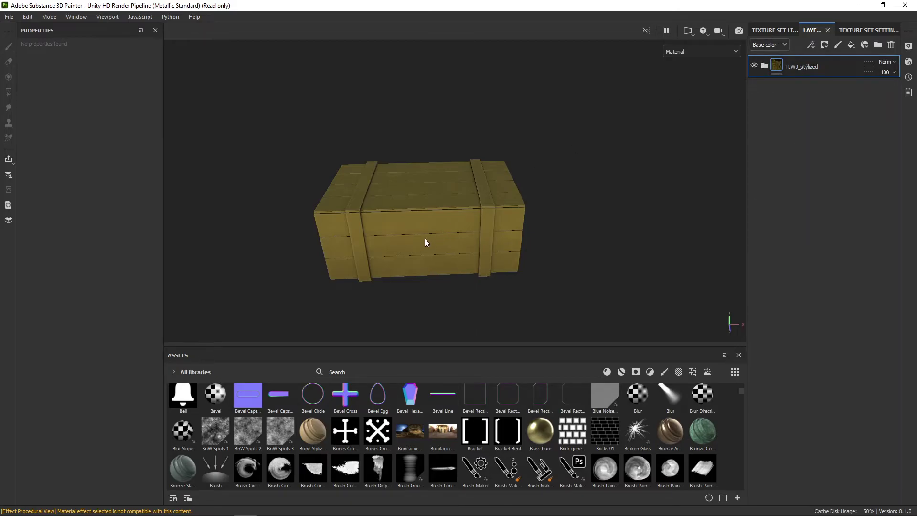
pyautogui.scroll(4, 427, 239)
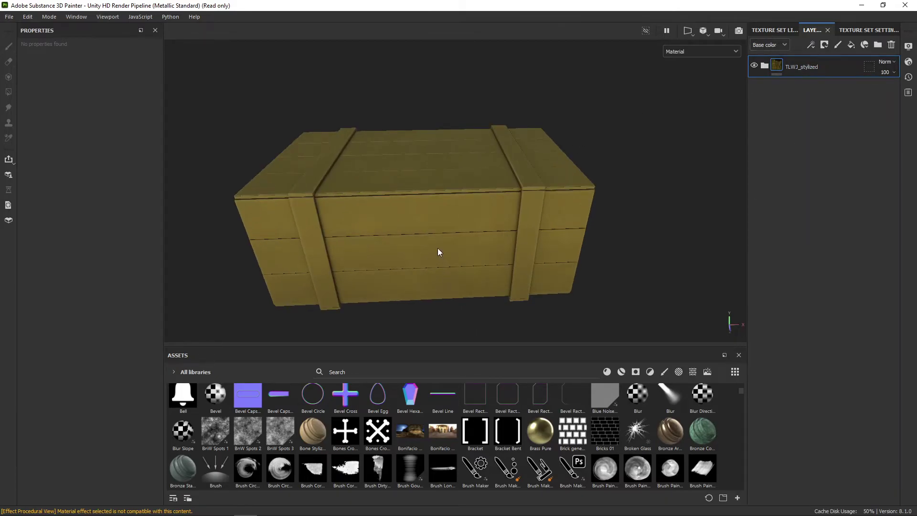
pyautogui.keyDown('alt'); pyautogui.moveTo(437, 248); pyautogui.dragTo(500, 271, button='middle'); pyautogui.keyUp('alt')
pyautogui.keyDown('alt'); pyautogui.moveTo(500, 272); pyautogui.dragTo(509, 278); pyautogui.keyUp('alt')
pyautogui.keyDown('alt'); pyautogui.moveTo(509, 277); pyautogui.dragTo(491, 242, button='middle'); pyautogui.keyUp('alt')
pyautogui.scroll(-3, 491, 243)
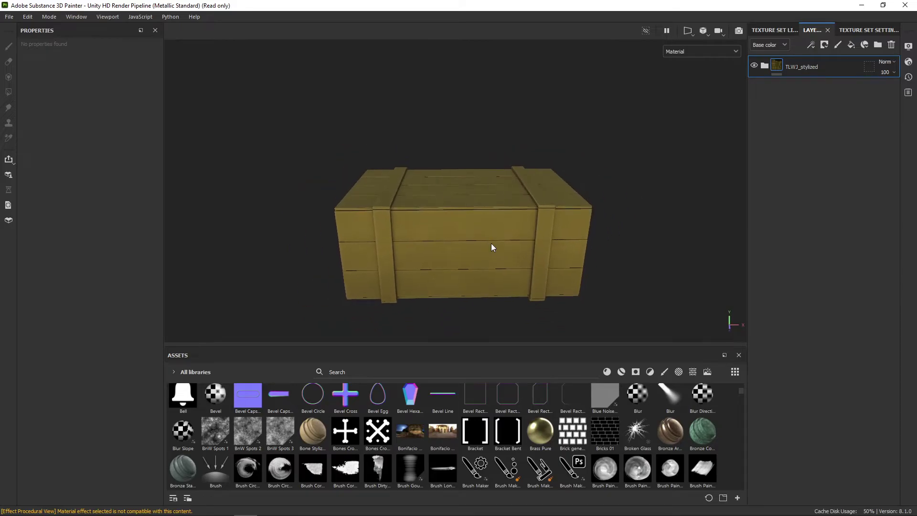
pyautogui.scroll(3, 492, 247)
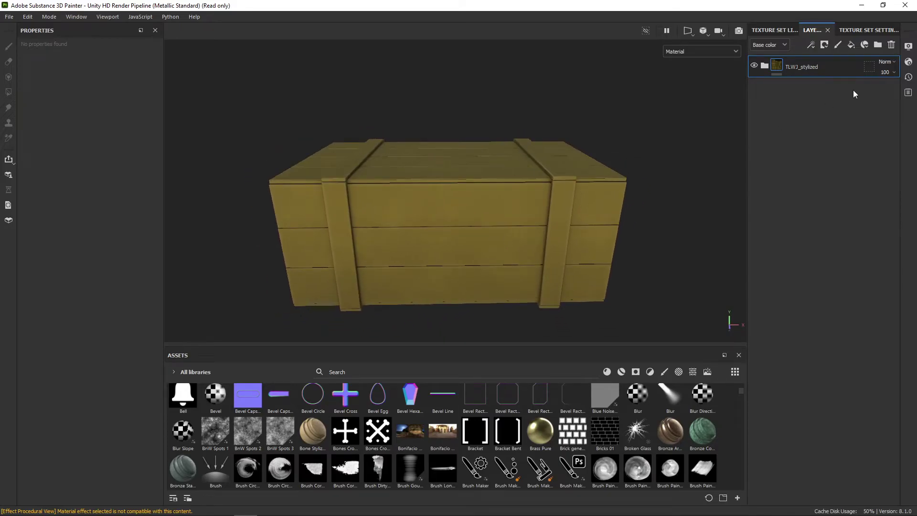
pyautogui.moveTo(508, 215); pyautogui.dragTo(507, 216, button='middle')
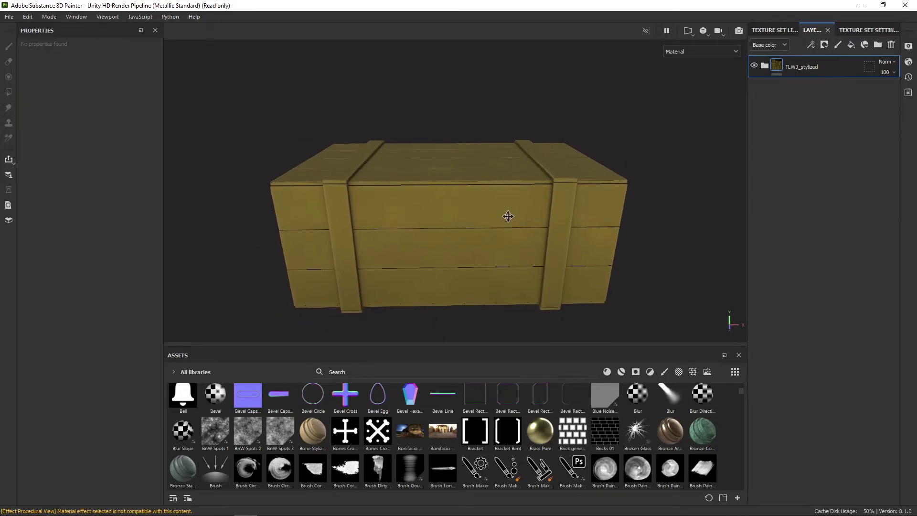
pyautogui.scroll(-3, 481, 263)
pyautogui.scroll(1, 489, 258)
pyautogui.scroll(-2, 488, 243)
pyautogui.moveTo(487, 247)
pyautogui.keyDown('alt'); pyautogui.mouseDown()
pyautogui.moveTo(470, 234)
pyautogui.moveTo(483, 256)
pyautogui.moveTo(485, 239)
pyautogui.moveTo(553, 225)
pyautogui.moveTo(488, 242)
pyautogui.mouseUp(); pyautogui.keyUp('alt')
pyautogui.scroll(4, 483, 248)
pyautogui.scroll(-2, 488, 237)
pyautogui.keyDown('alt'); pyautogui.moveTo(484, 229); pyautogui.dragTo(503, 237, button='middle'); pyautogui.keyUp('alt')
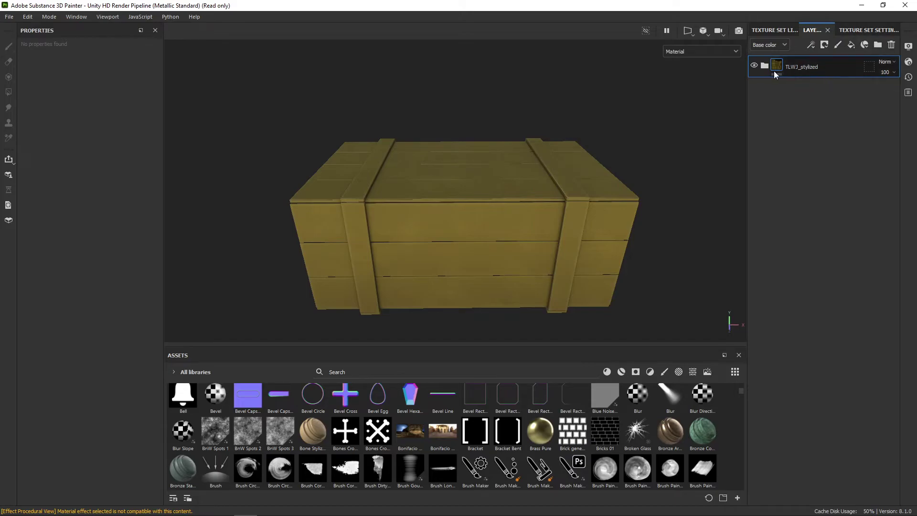
pyautogui.keyDown('alt'); pyautogui.moveTo(496, 211); pyautogui.dragTo(489, 216, button='middle'); pyautogui.keyUp('alt')
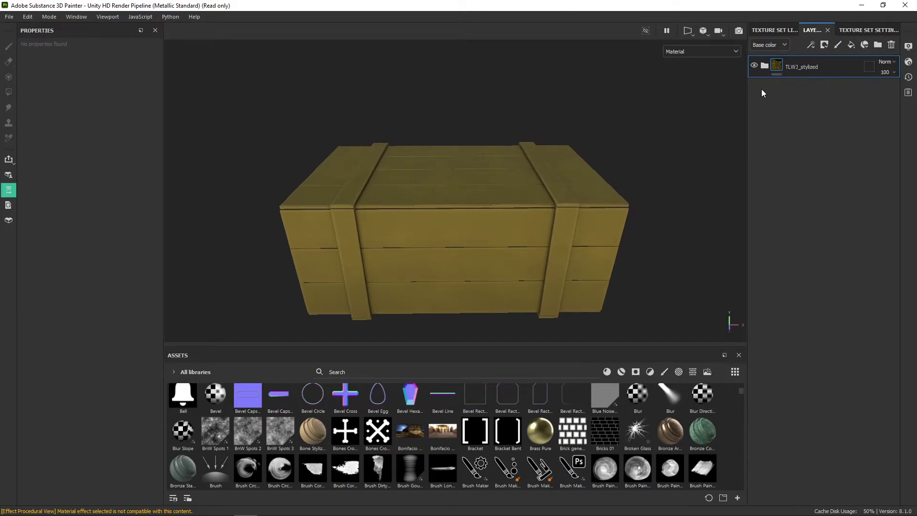
# Add a folder above the TLWJ_stylized folder and name it WoodenBase.
pyautogui.click(878, 44)
pyautogui.doubleClick(808, 66)
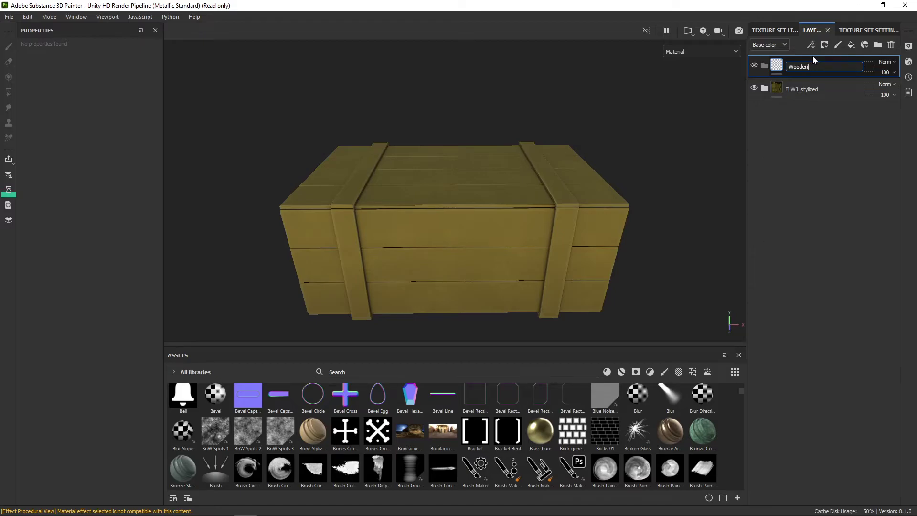
pyautogui.write('WoodenBase')
pyautogui.press('Return')
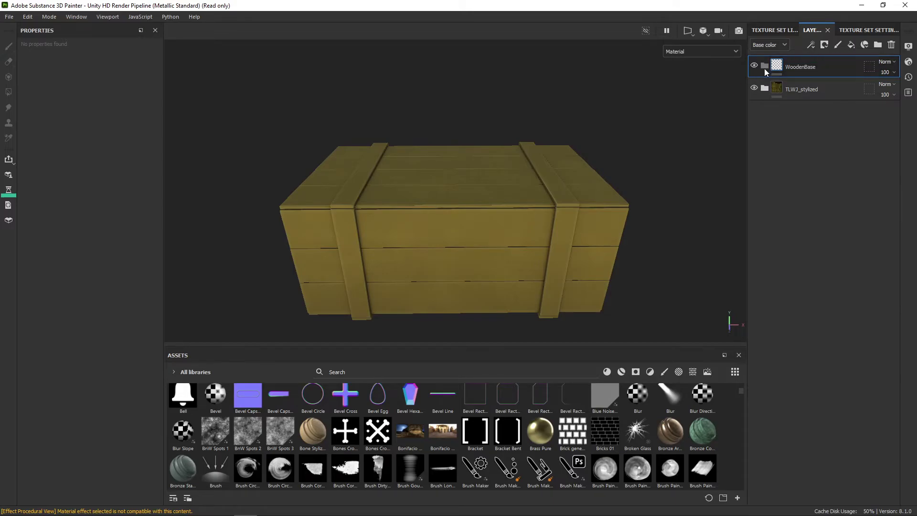
pyautogui.scroll(-2, 386, 250)
pyautogui.keyDown('alt'); pyautogui.moveTo(412, 243); pyautogui.dragTo(433, 236); pyautogui.keyUp('alt')
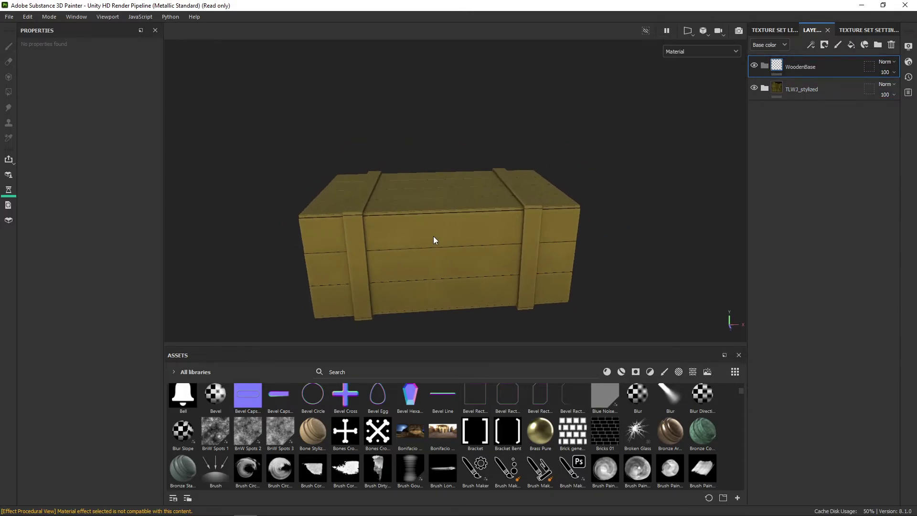
pyautogui.scroll(3, 421, 244)
pyautogui.scroll(-3, 445, 299)
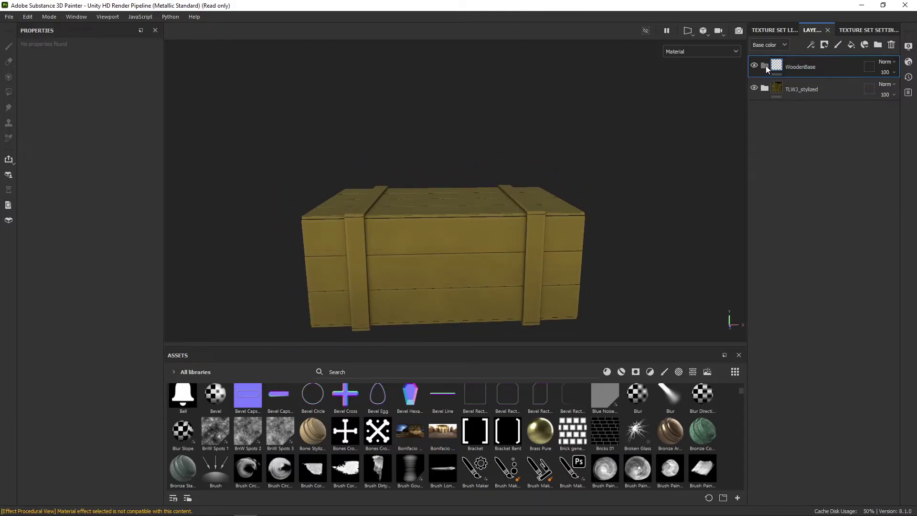
# Give the WoodenBase folder a black mask and add a fill effect to that mask.
pyautogui.rightClick(800, 65)
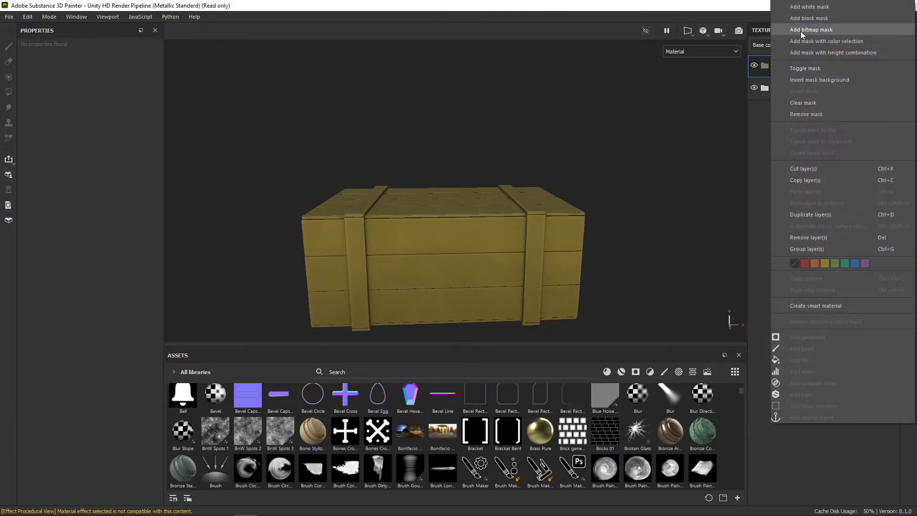
pyautogui.click(840, 17)
pyautogui.rightClick(825, 65)
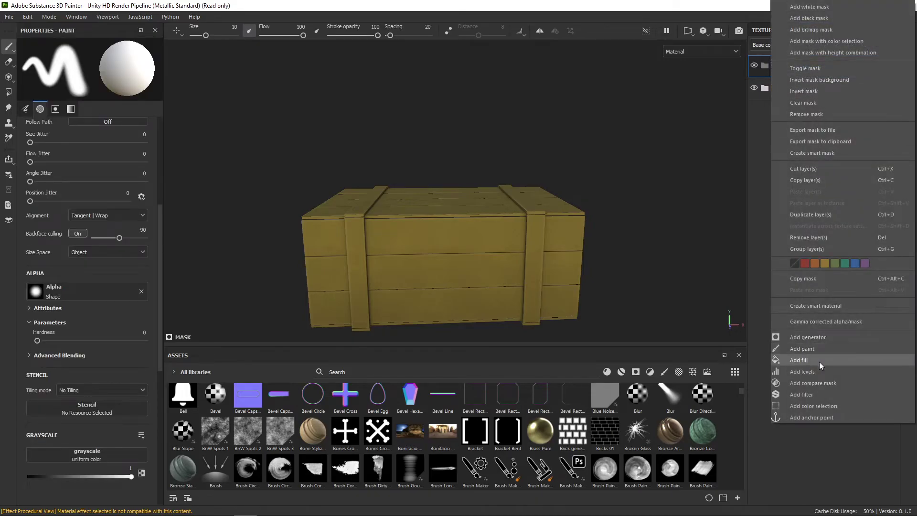
pyautogui.click(819, 362)
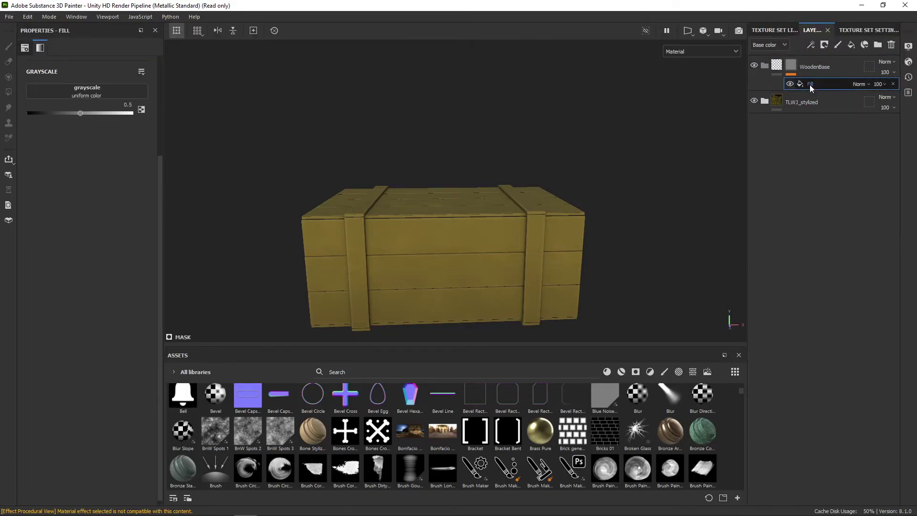
# Compare the WoodenBase folder's content with its mask and check the mask fill's grayscale settings.
pyautogui.click(776, 65)
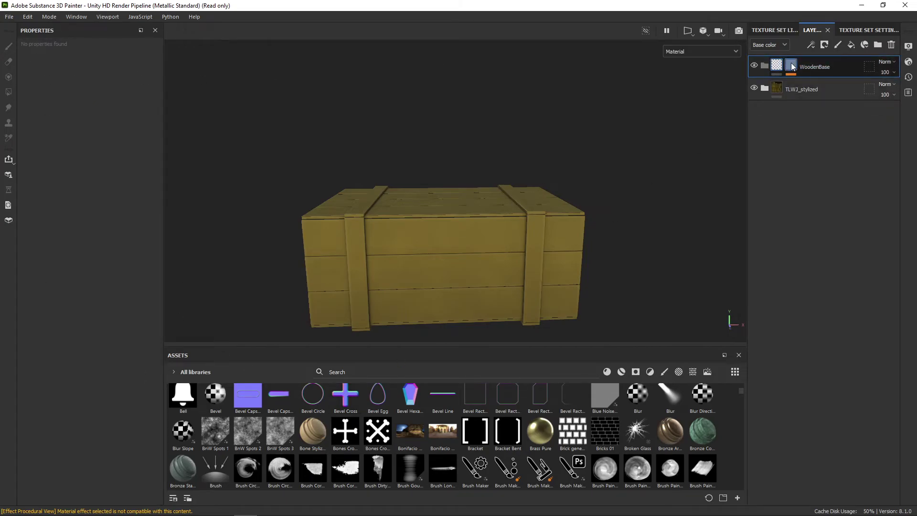
pyautogui.click(790, 64)
pyautogui.click(777, 65)
pyautogui.click(789, 68)
pyautogui.click(812, 83)
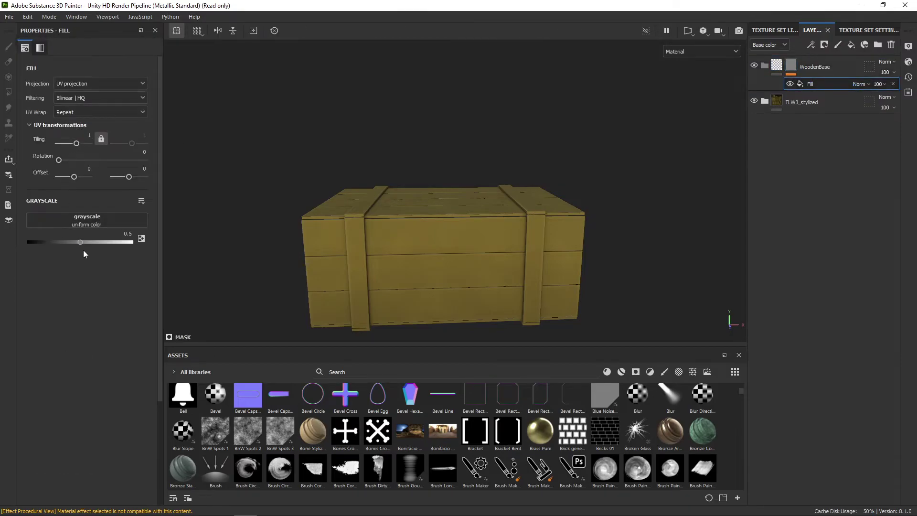
pyautogui.click(829, 71)
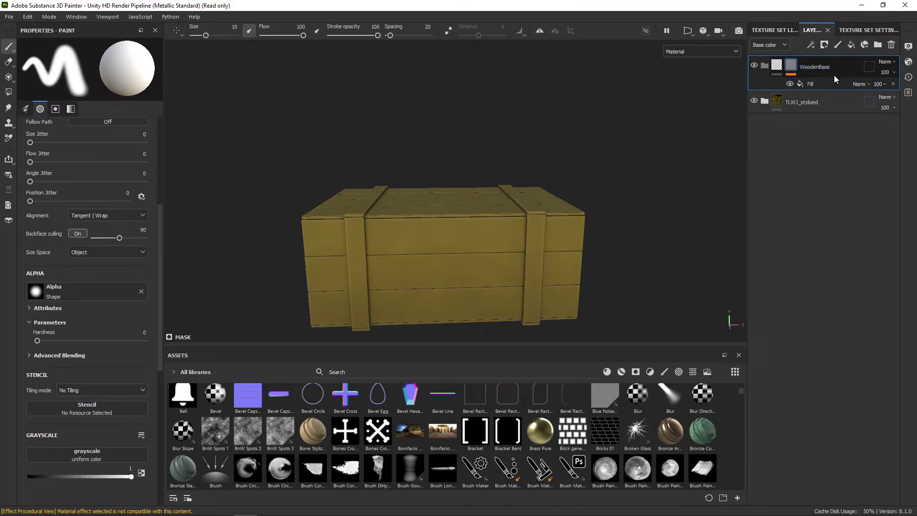
pyautogui.click(825, 84)
# Add a fill layer for WoodenBase with only the height channel enabled and its height set to -0.0054.
pyautogui.click(845, 68)
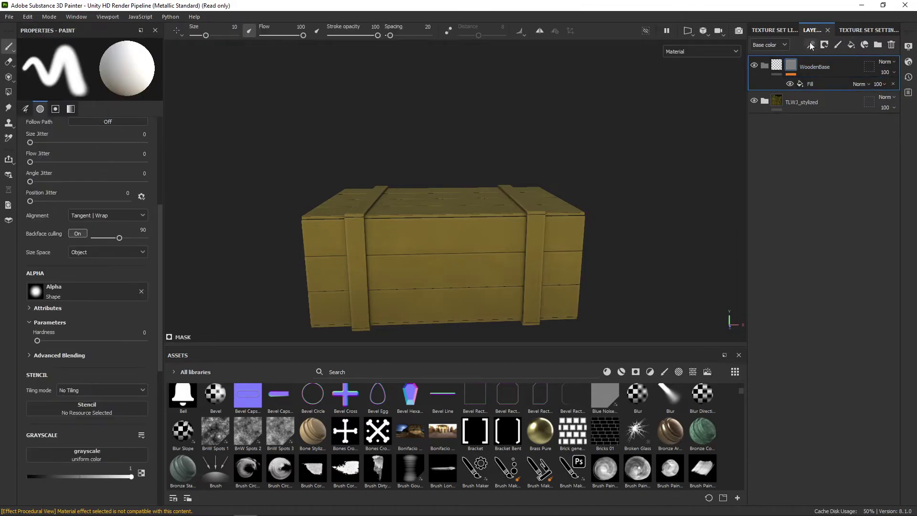
pyautogui.click(851, 47)
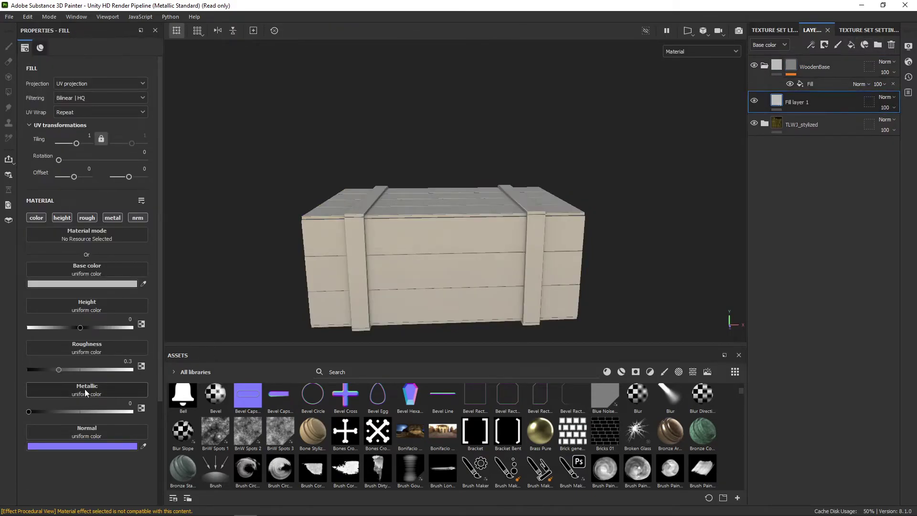
pyautogui.click(63, 218)
pyautogui.click(42, 218)
pyautogui.click(87, 217)
pyautogui.click(112, 218)
pyautogui.click(137, 218)
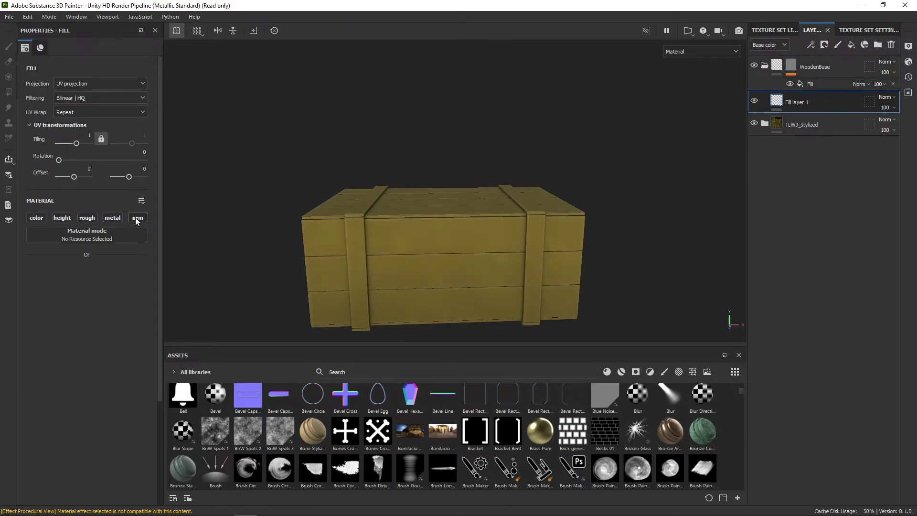
pyautogui.click(62, 218)
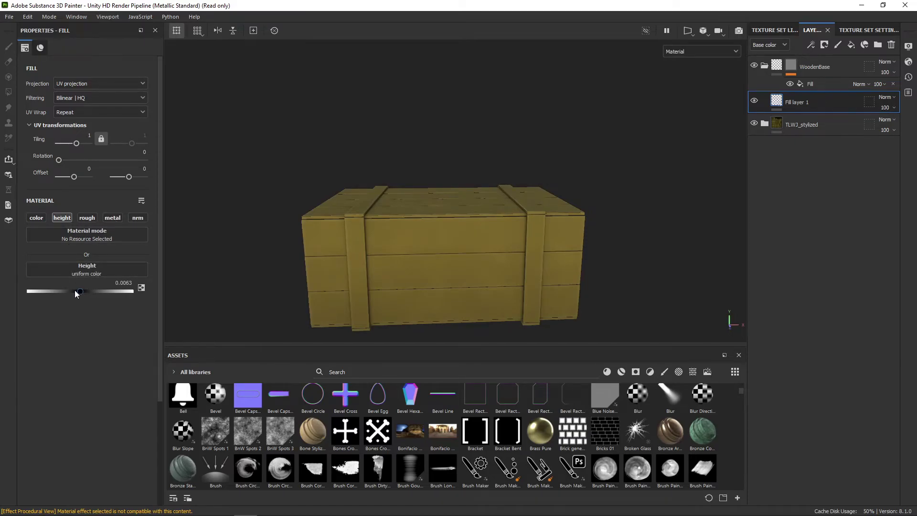
# Search the assets for wood and assign the Grunge Wood Hard texture to the WoodenBase mask fill's grayscale.
pyautogui.click(822, 85)
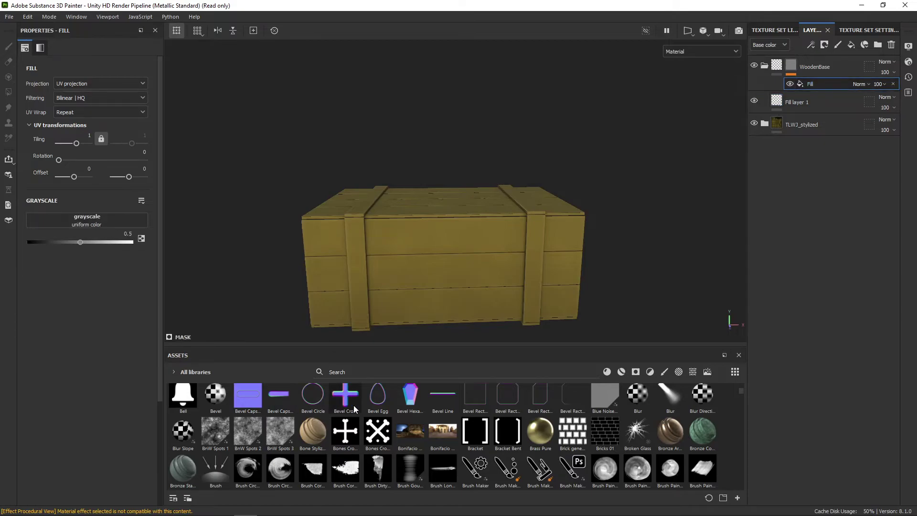
pyautogui.click(362, 372)
pyautogui.write('wood')
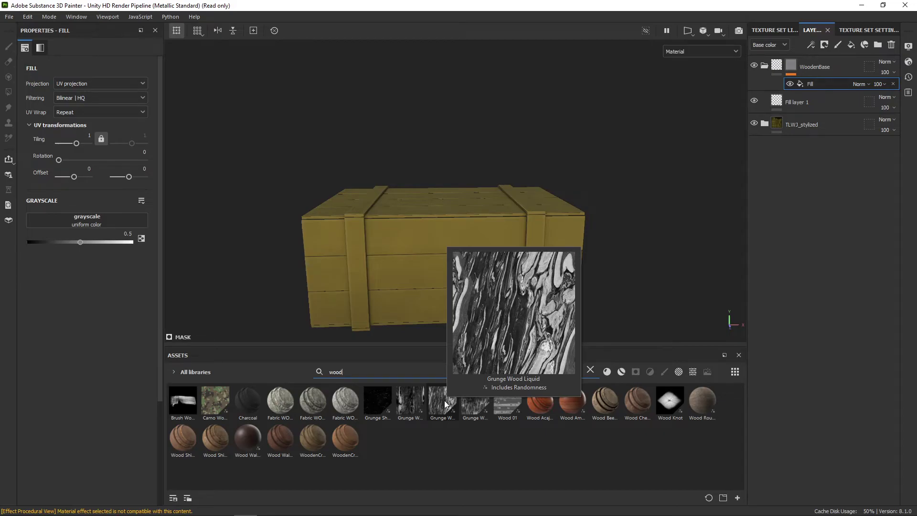
pyautogui.moveTo(414, 404); pyautogui.dragTo(79, 216)
pyautogui.scroll(5, 377, 256)
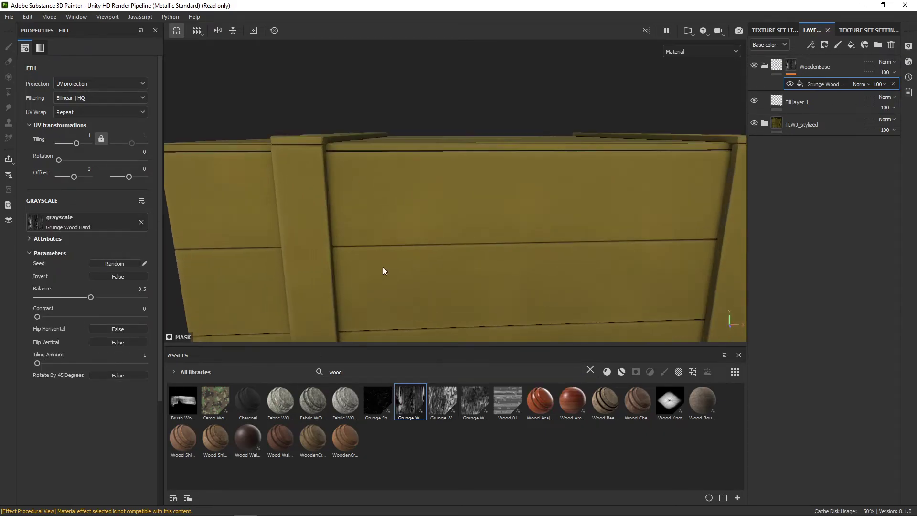
pyautogui.scroll(-5, 426, 274)
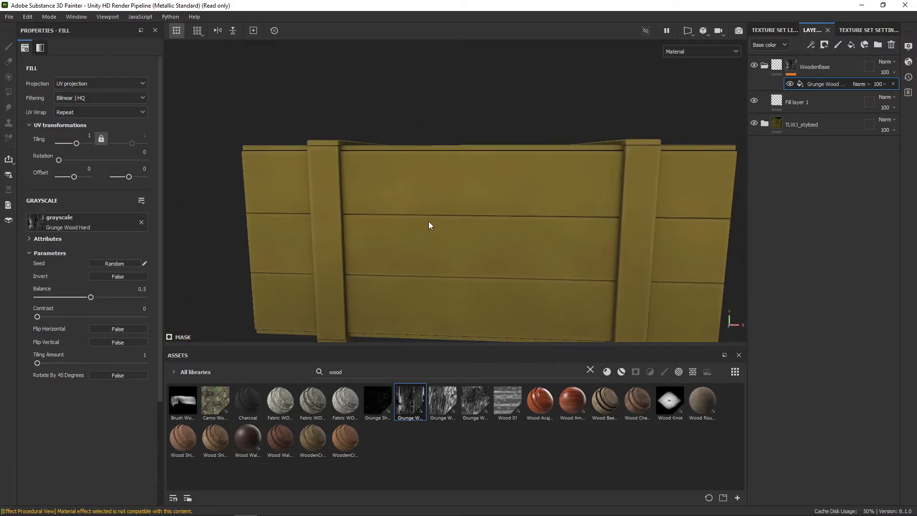
# Set the projection of the Grunge Wood Hard mask fill to Tri-planar projection.
pyautogui.scroll(3, 430, 239)
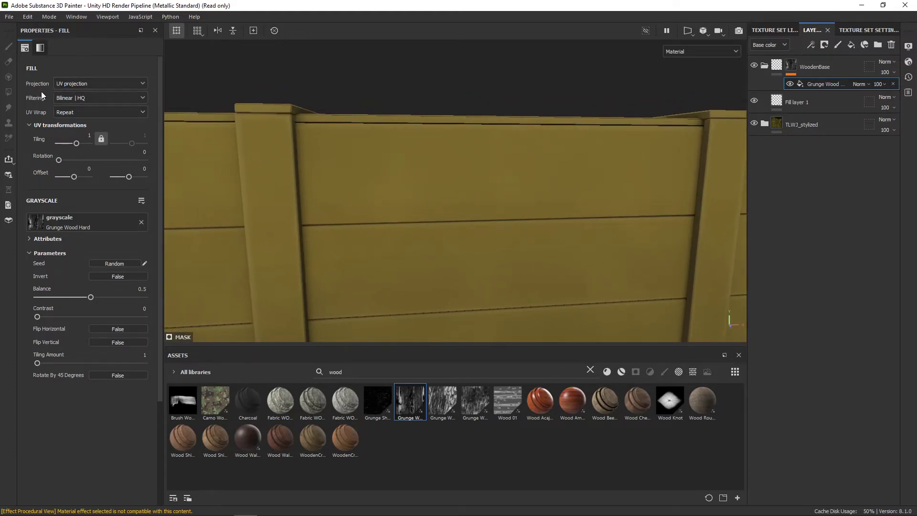
pyautogui.click(91, 84)
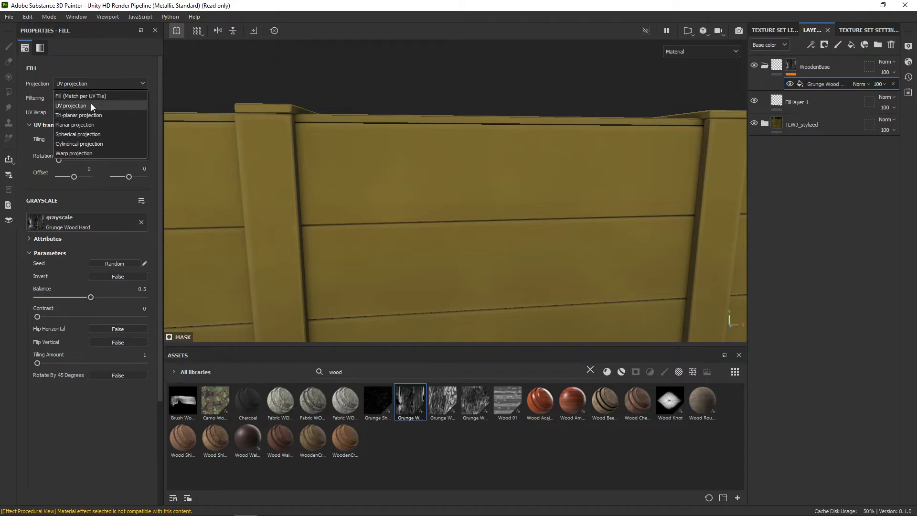
pyautogui.click(85, 115)
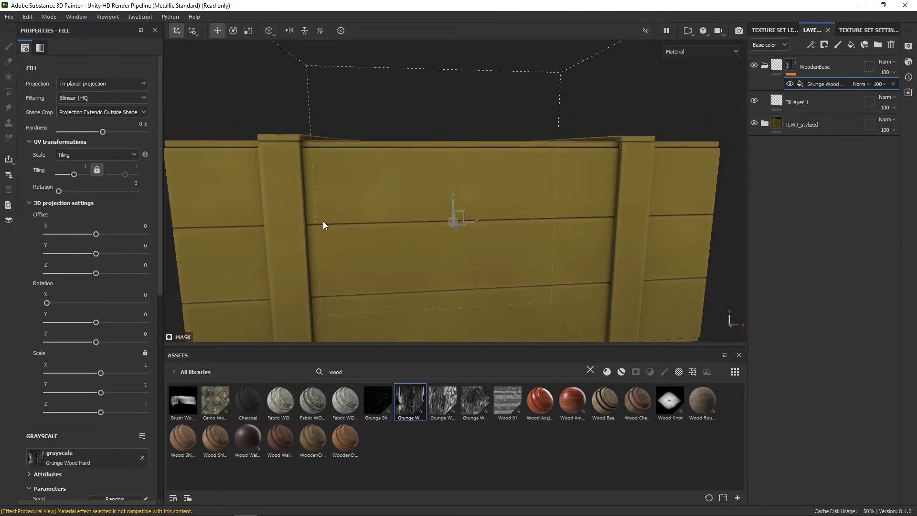
# Try the Passthrough blending mode on the WoodenBase folder.
pyautogui.click(826, 67)
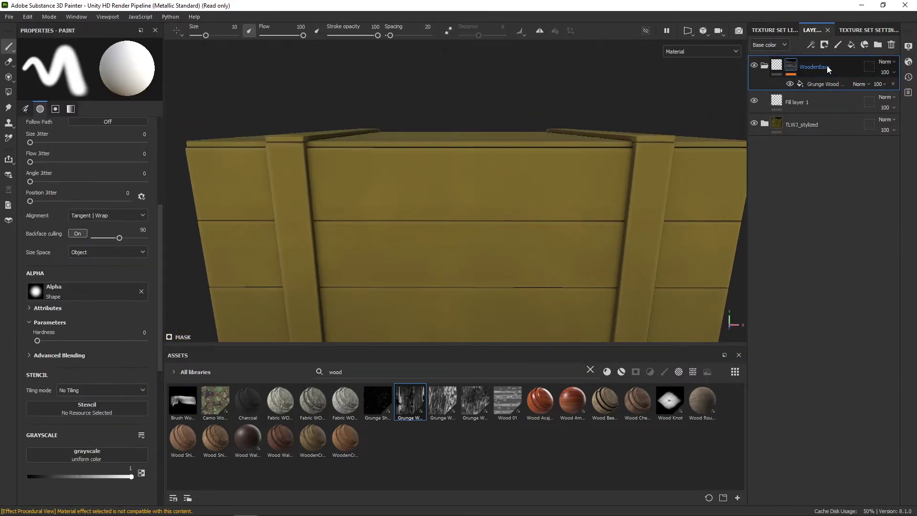
pyautogui.click(826, 84)
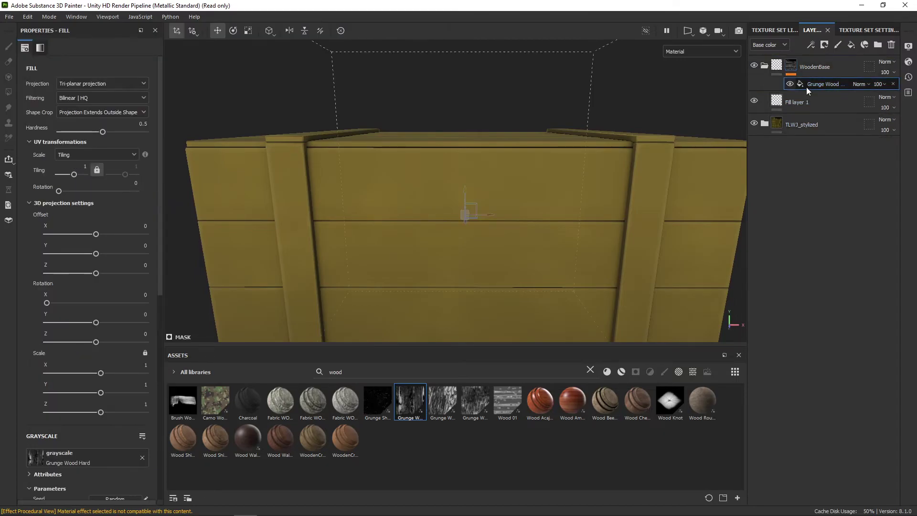
pyautogui.click(804, 102)
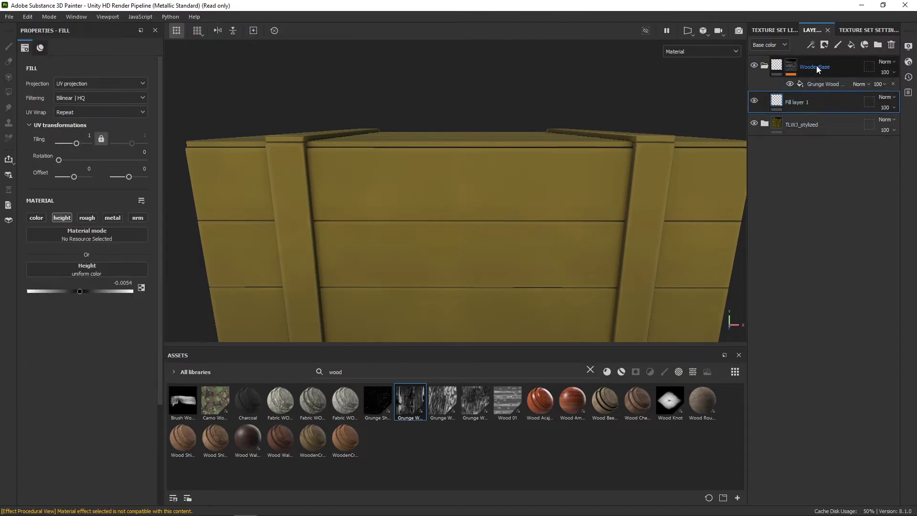
pyautogui.click(843, 66)
pyautogui.click(890, 63)
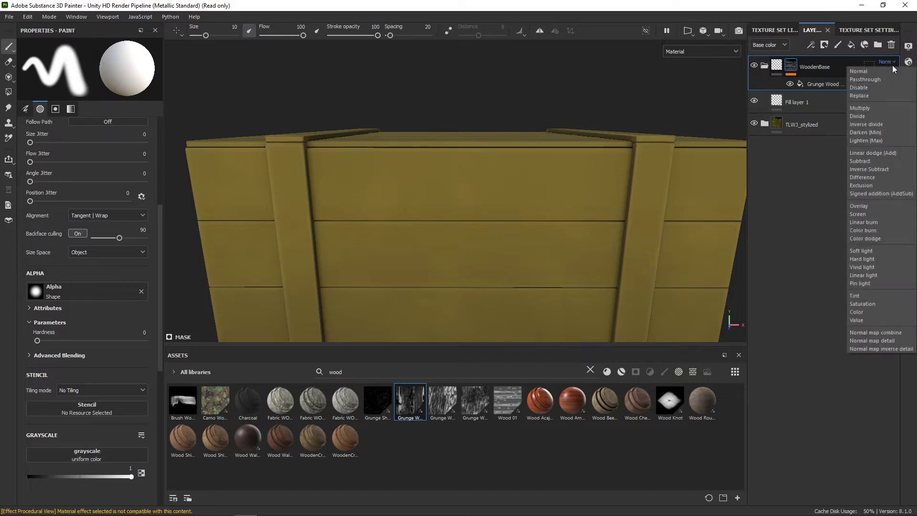
pyautogui.click(889, 79)
pyautogui.scroll(-3, 626, 145)
pyautogui.scroll(3, 626, 145)
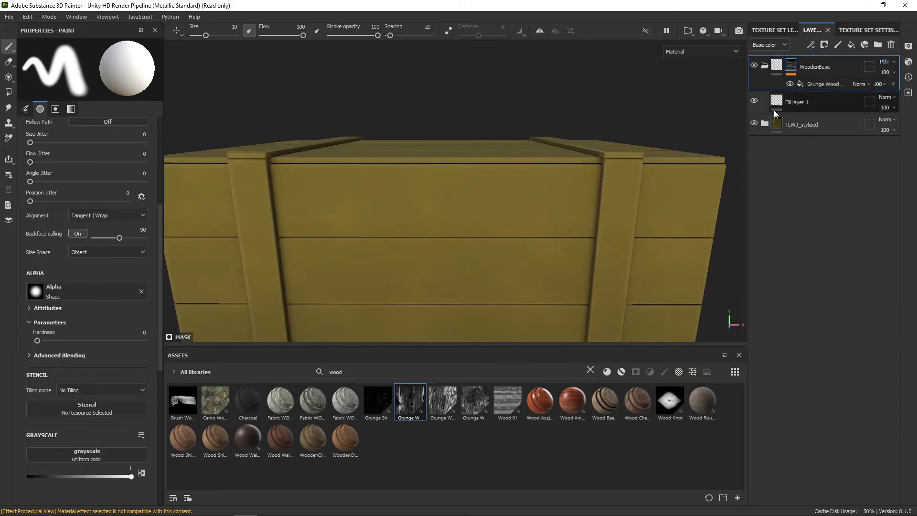
# Set the height of Fill layer 1 to -0.0721 and return the WoodenBase folder's blending mode to Normal.
pyautogui.click(803, 102)
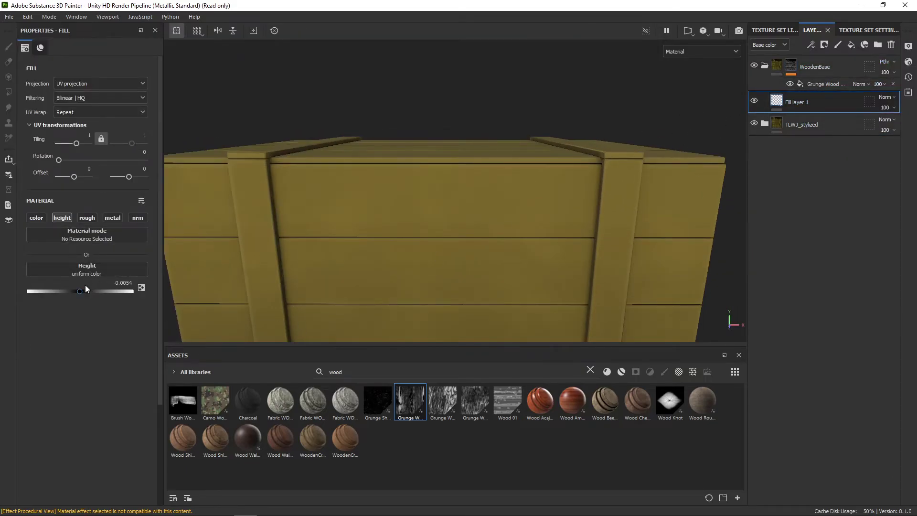
pyautogui.moveTo(85, 285); pyautogui.dragTo(75, 293)
pyautogui.click(888, 62)
pyautogui.click(887, 69)
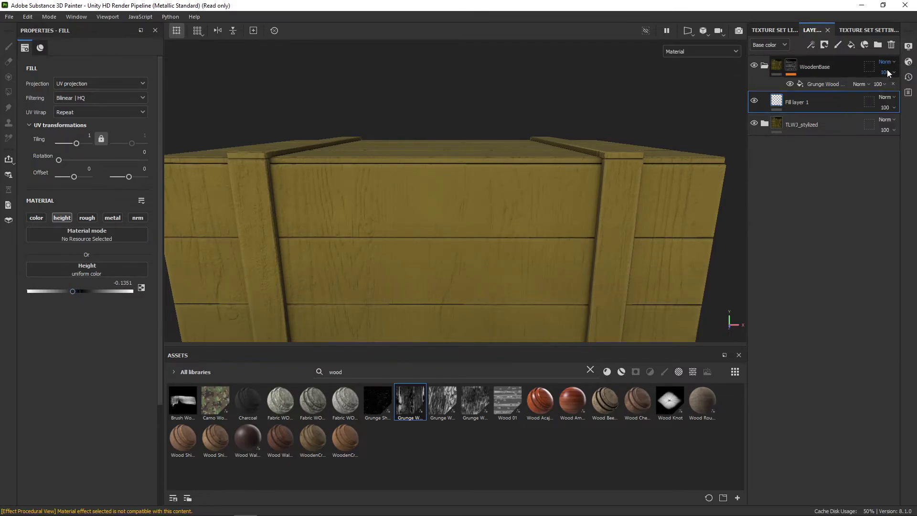
pyautogui.moveTo(74, 291); pyautogui.dragTo(76, 291)
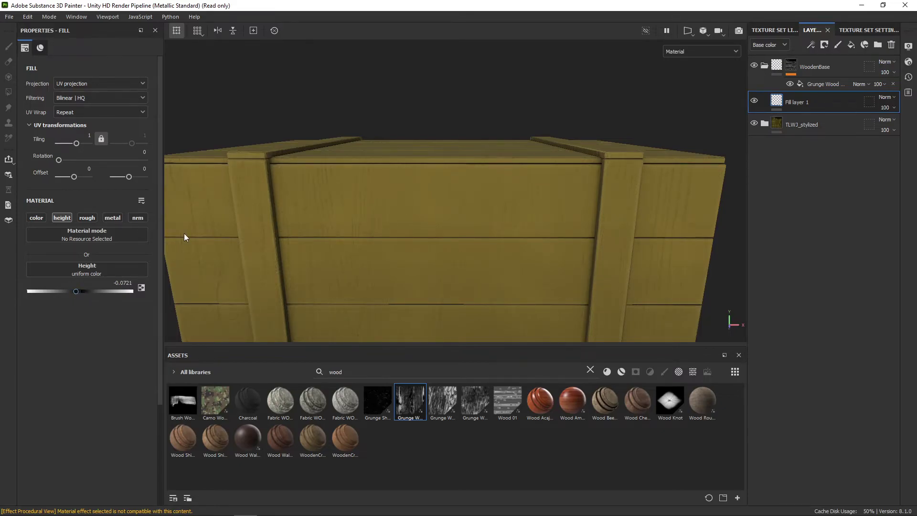
# Rotate the Grunge Wood Hard mask fill's UV projection to 90 degrees.
pyautogui.click(823, 84)
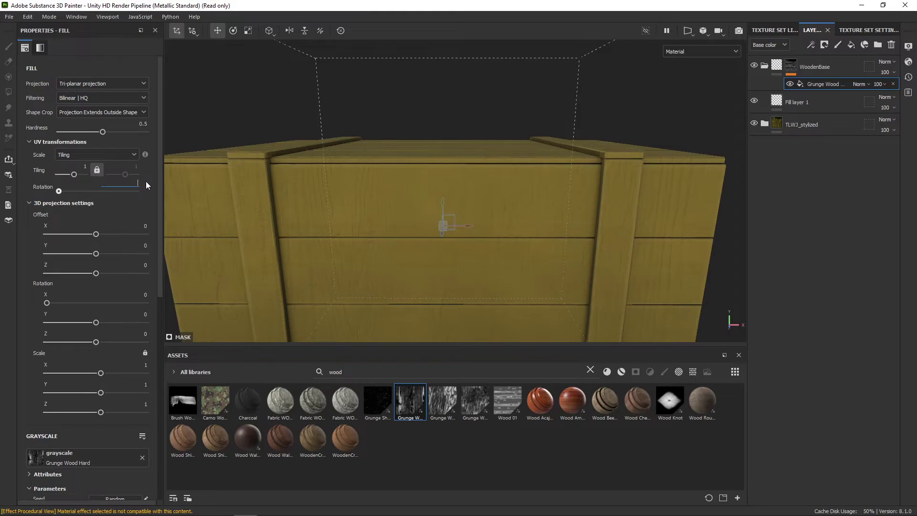
pyautogui.write('90')
pyautogui.press('Return')
# Examine the direction and depth of the wood grain on the crate's lid, front planks and straps from several angles.
pyautogui.scroll(-3, 434, 262)
pyautogui.keyDown('alt'); pyautogui.moveTo(434, 262); pyautogui.dragTo(453, 251); pyautogui.keyUp('alt')
pyautogui.scroll(2, 453, 250)
pyautogui.keyDown('alt'); pyautogui.moveTo(562, 191); pyautogui.dragTo(505, 224); pyautogui.keyUp('alt')
pyautogui.keyDown('alt'); pyautogui.moveTo(504, 224); pyautogui.dragTo(523, 229, button='middle'); pyautogui.keyUp('alt')
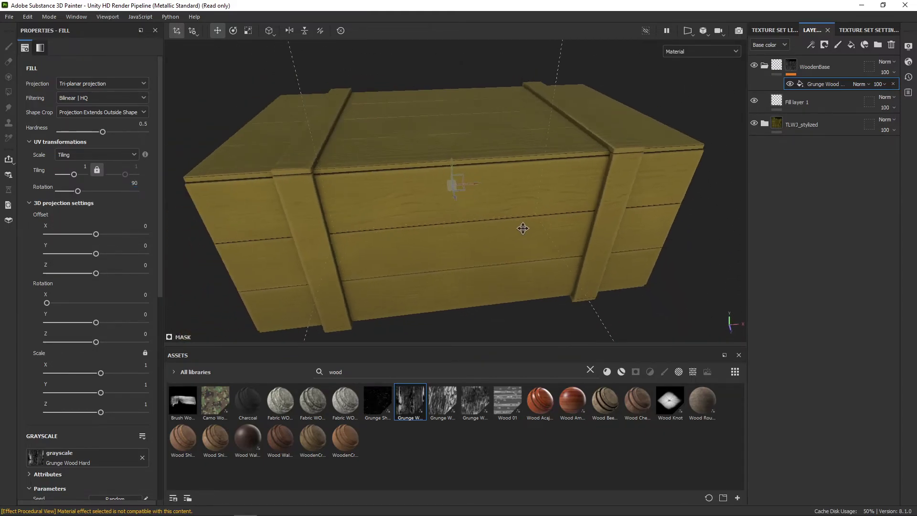
pyautogui.keyDown('alt'); pyautogui.moveTo(523, 229); pyautogui.dragTo(508, 242); pyautogui.keyUp('alt')
pyautogui.keyDown('alt'); pyautogui.moveTo(508, 242); pyautogui.dragTo(507, 229, button='middle'); pyautogui.keyUp('alt')
pyautogui.moveTo(507, 229)
pyautogui.keyDown('alt'); pyautogui.mouseDown()
pyautogui.moveTo(569, 191)
pyautogui.moveTo(512, 201)
pyautogui.moveTo(501, 233)
pyautogui.moveTo(518, 213)
pyautogui.moveTo(526, 240)
pyautogui.moveTo(529, 225)
pyautogui.moveTo(521, 231)
pyautogui.mouseUp(); pyautogui.keyUp('alt')
pyautogui.scroll(2, 543, 201)
pyautogui.scroll(-3, 502, 234)
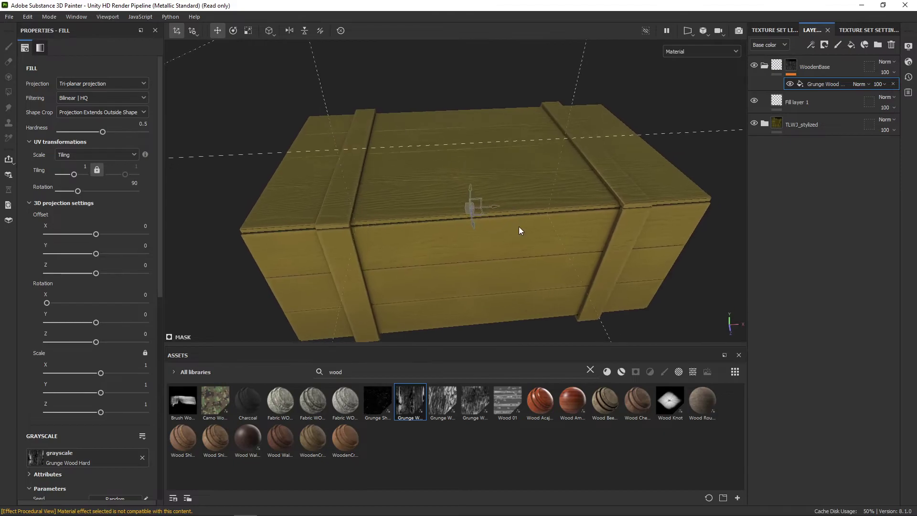
pyautogui.scroll(2, 518, 226)
pyautogui.keyDown('alt'); pyautogui.moveTo(538, 268); pyautogui.dragTo(530, 236); pyautogui.keyUp('alt')
pyautogui.scroll(-2, 479, 222)
pyautogui.keyDown('alt'); pyautogui.moveTo(479, 222); pyautogui.dragTo(469, 231); pyautogui.keyUp('alt')
pyautogui.scroll(2, 485, 224)
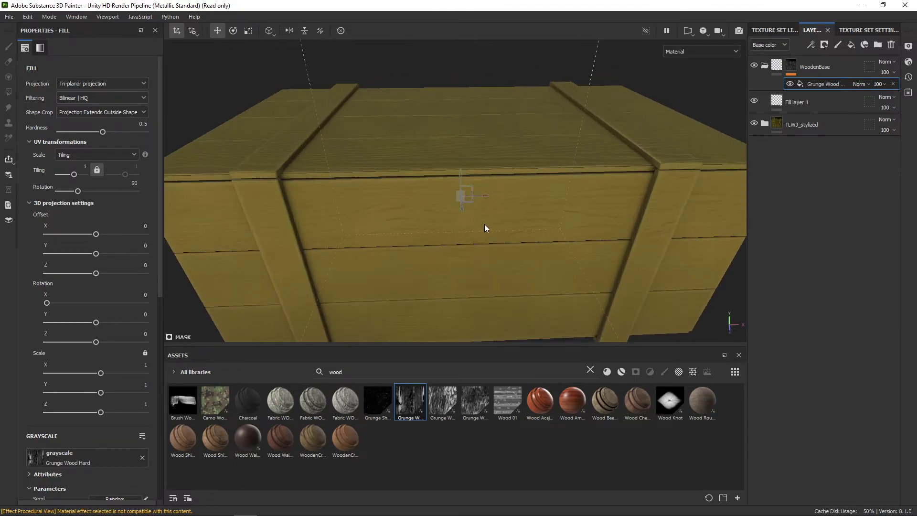
pyautogui.scroll(-2, 485, 224)
pyautogui.scroll(2, 495, 228)
pyautogui.keyDown('alt'); pyautogui.moveTo(495, 230); pyautogui.dragTo(488, 248, button='right'); pyautogui.keyUp('alt')
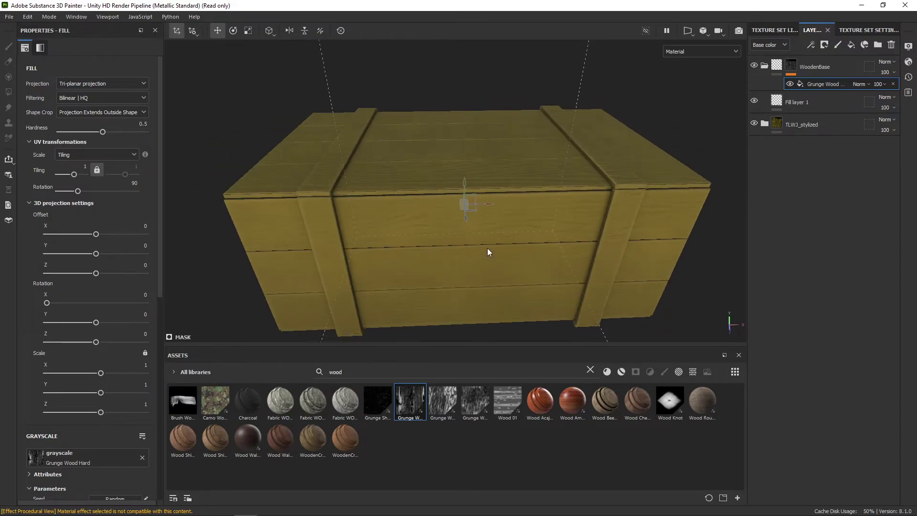
pyautogui.keyDown('alt'); pyautogui.moveTo(487, 248); pyautogui.dragTo(512, 245); pyautogui.keyUp('alt')
pyautogui.keyDown('alt'); pyautogui.moveTo(512, 249); pyautogui.dragTo(500, 247, button='right'); pyautogui.keyUp('alt')
pyautogui.keyDown('alt'); pyautogui.moveTo(500, 247); pyautogui.dragTo(475, 266); pyautogui.keyUp('alt')
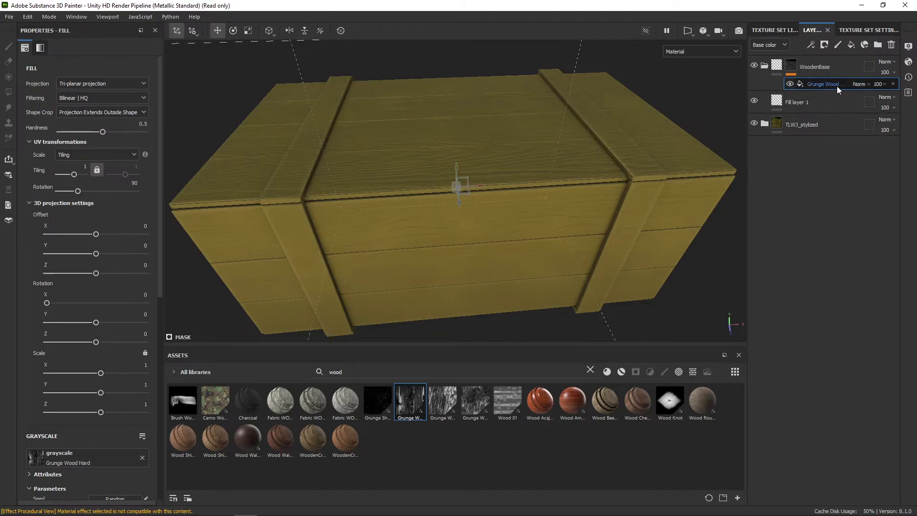
# Set the height of Fill layer 1 to -0.0387 to soften the wood grain.
pyautogui.click(804, 106)
pyautogui.moveTo(77, 291); pyautogui.dragTo(81, 295)
pyautogui.scroll(-3, 561, 254)
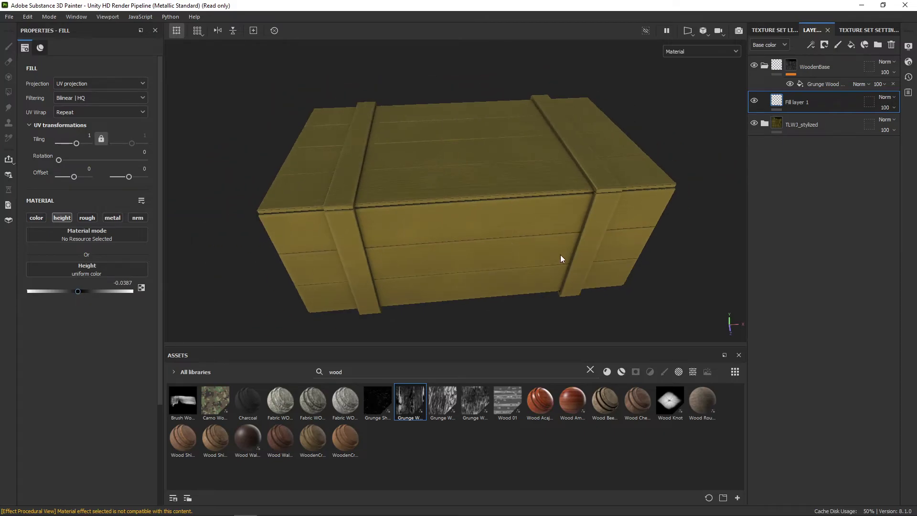
# Examine the softened wood grain on the crate's front, end and lid planks from several angles.
pyautogui.keyDown('alt'); pyautogui.moveTo(560, 255); pyautogui.dragTo(531, 220); pyautogui.keyUp('alt')
pyautogui.scroll(3, 497, 246)
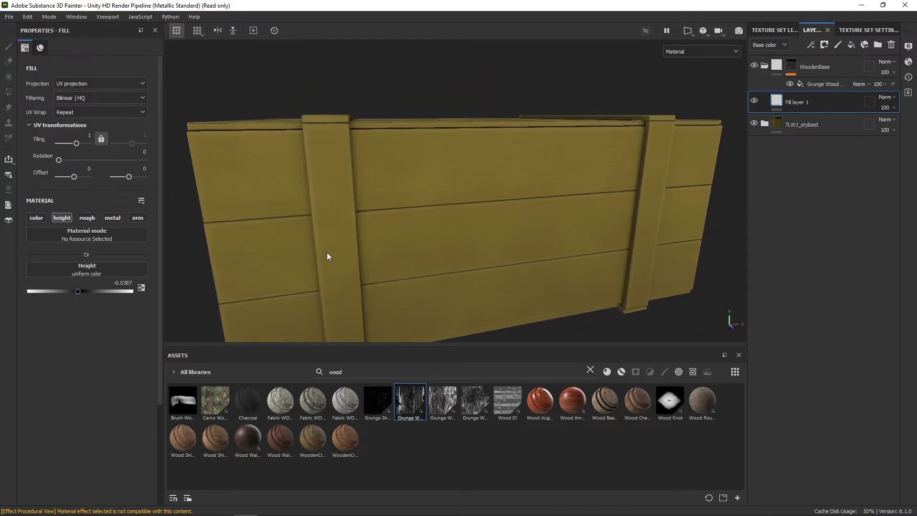
pyautogui.keyDown('alt'); pyautogui.moveTo(328, 257); pyautogui.dragTo(308, 114); pyautogui.keyUp('alt')
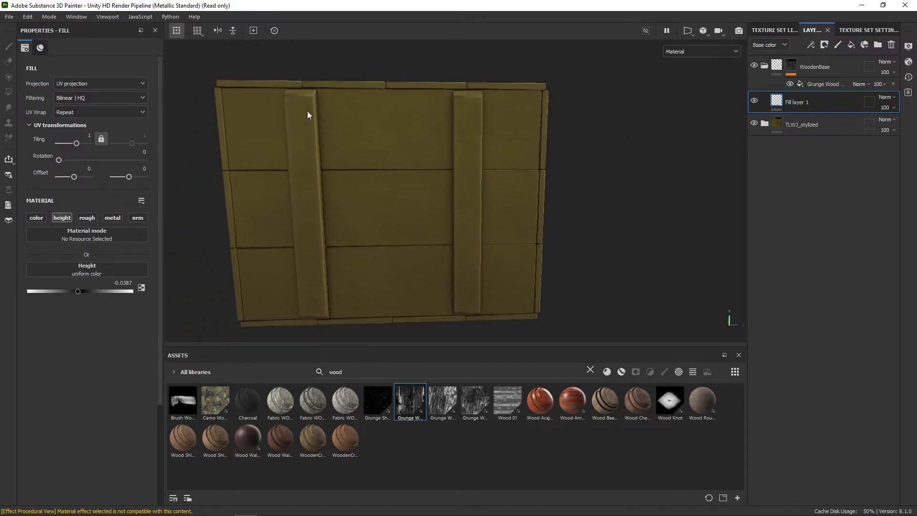
pyautogui.keyDown('alt'); pyautogui.moveTo(546, 205); pyautogui.dragTo(474, 184); pyautogui.keyUp('alt')
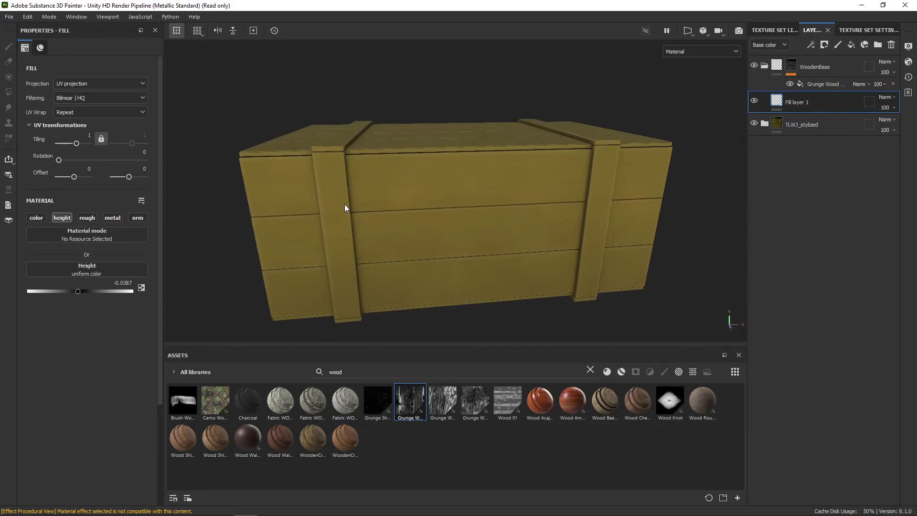
pyautogui.keyDown('alt'); pyautogui.moveTo(503, 236); pyautogui.dragTo(362, 197); pyautogui.keyUp('alt')
pyautogui.keyDown('alt'); pyautogui.moveTo(409, 248); pyautogui.dragTo(516, 241); pyautogui.keyUp('alt')
pyautogui.keyDown('alt'); pyautogui.moveTo(516, 241); pyautogui.dragTo(495, 235, button='right'); pyautogui.keyUp('alt')
pyautogui.scroll(2, 541, 230)
pyautogui.scroll(-3, 539, 230)
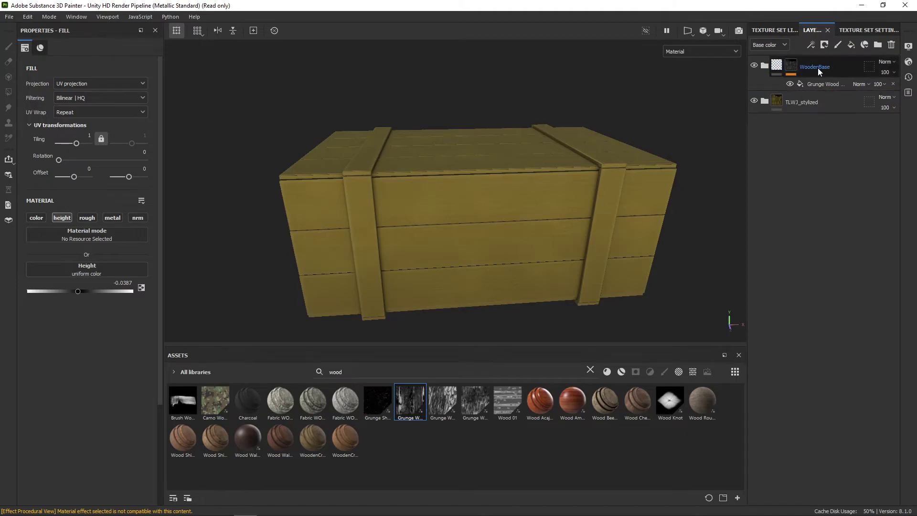
# Create a new folder at the top of the layer stack, above WoodenBase, and add a black mask to it.
pyautogui.click(764, 67)
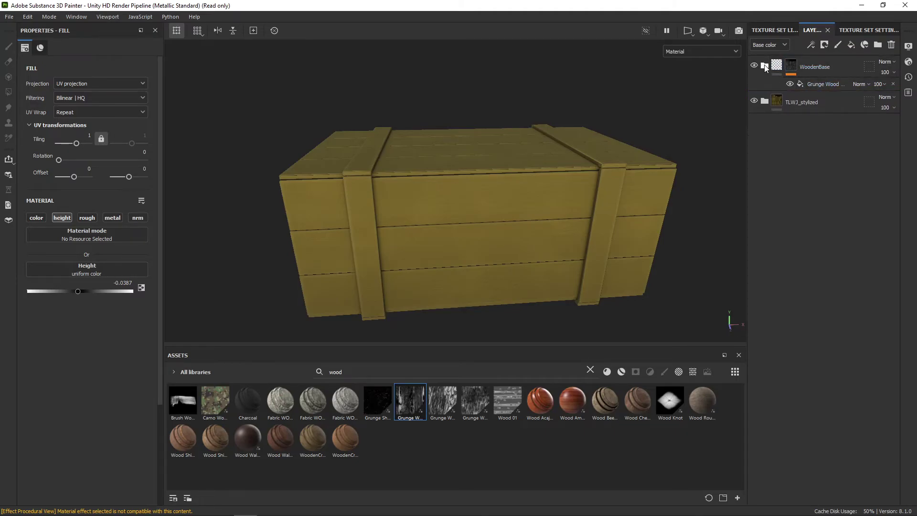
pyautogui.click(878, 44)
pyautogui.moveTo(858, 101); pyautogui.dragTo(849, 59)
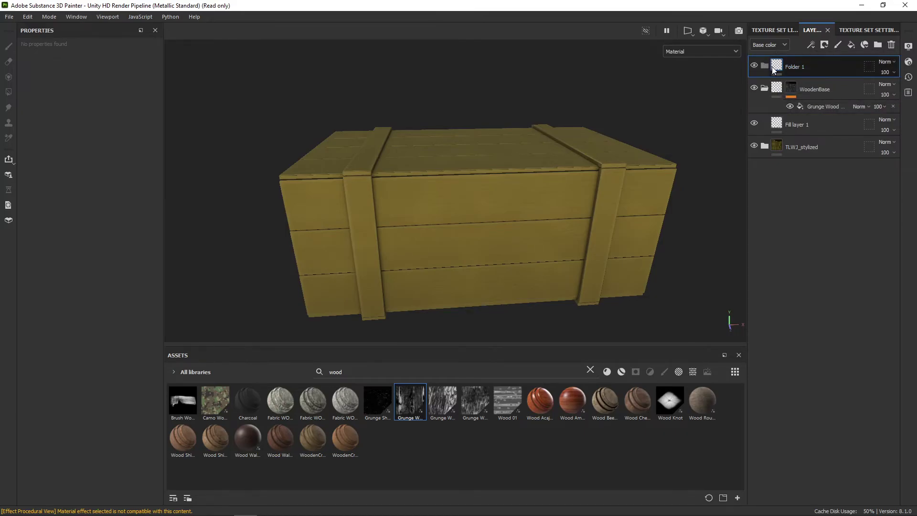
pyautogui.doubleClick(814, 65)
pyautogui.rightClick(835, 64)
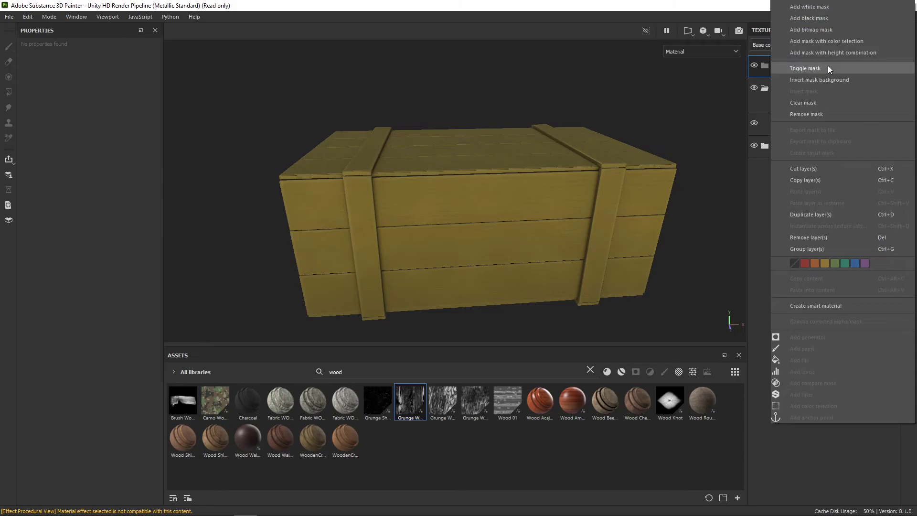
pyautogui.click(827, 27)
pyautogui.rightClick(826, 60)
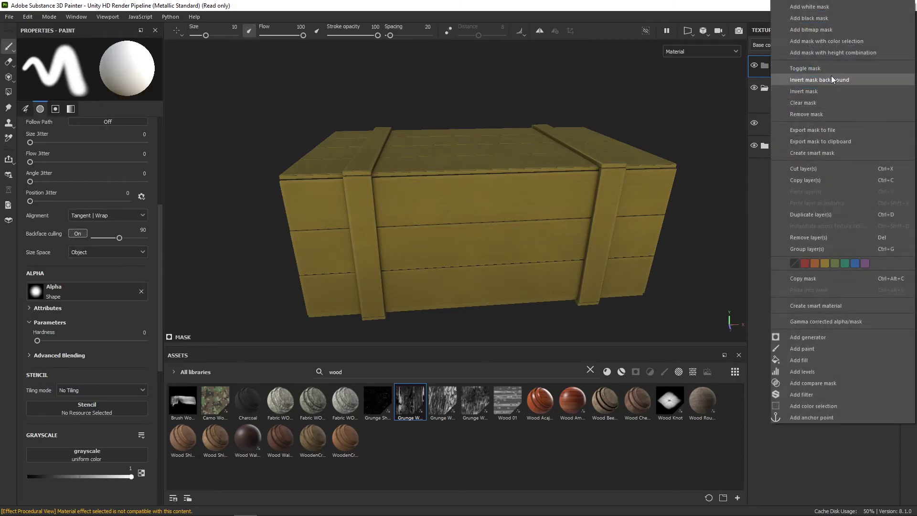
pyautogui.click(681, 113)
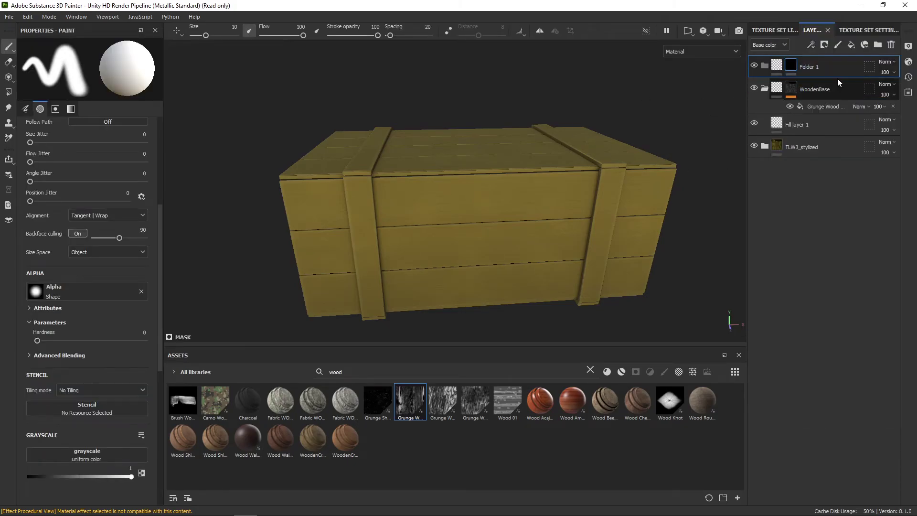
# Add a fill layer inside Folder 1.
pyautogui.click(838, 79)
pyautogui.click(846, 67)
pyautogui.click(850, 45)
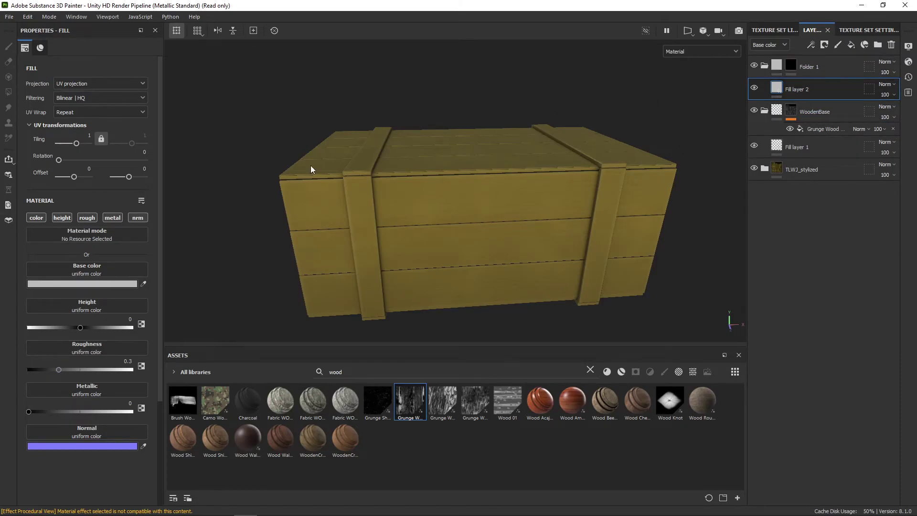
# Fill the crate's three front planks with white on Folder 1's mask using Polygon Fill.
pyautogui.click(797, 67)
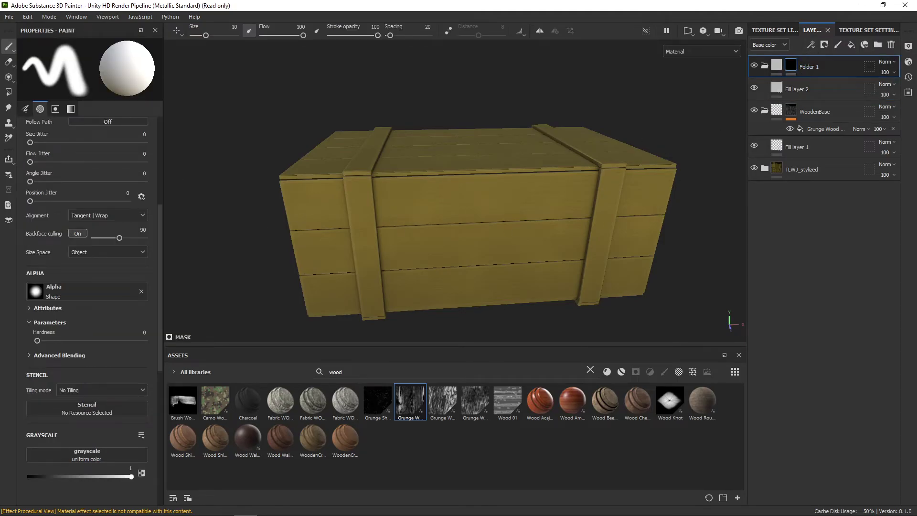
pyautogui.click(9, 92)
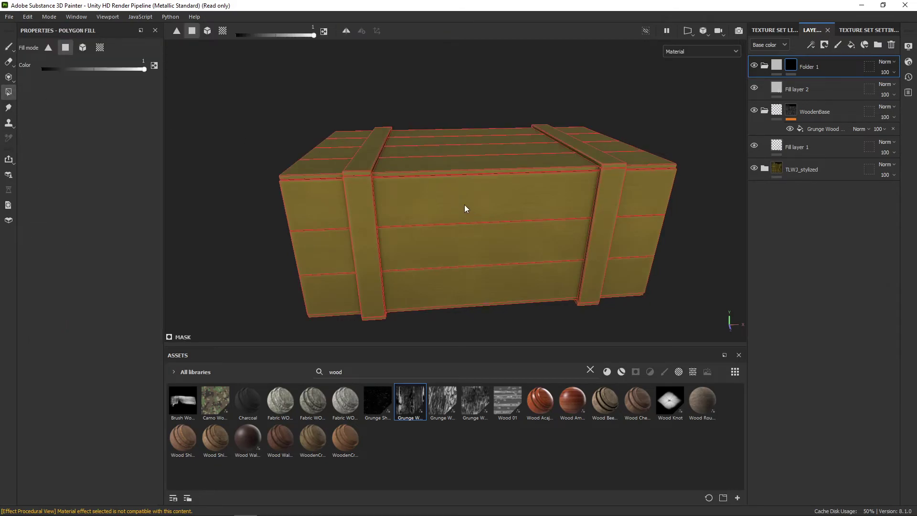
pyautogui.click(464, 204)
pyautogui.click(459, 244)
pyautogui.click(508, 276)
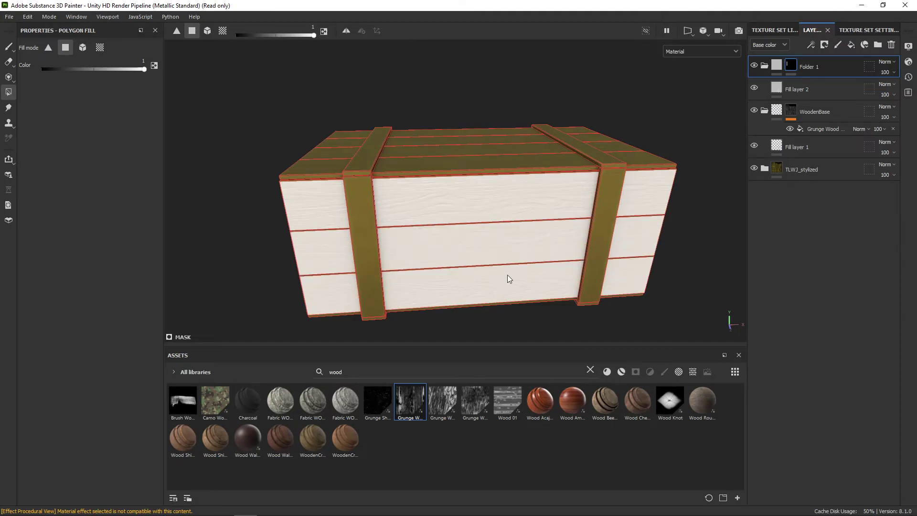
# Fill the three planks on the first end of the crate with white on Folder 1's mask.
pyautogui.keyDown('alt'); pyautogui.moveTo(580, 237); pyautogui.dragTo(420, 223); pyautogui.keyUp('alt')
pyautogui.click(464, 190)
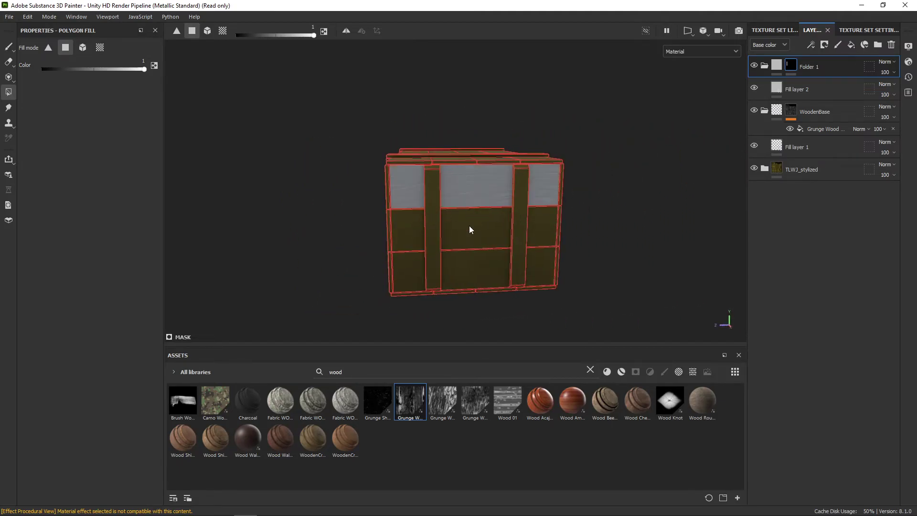
pyautogui.click(469, 231)
pyautogui.click(480, 272)
# Fill the three planks on the crate's back side with white on Folder 1's mask.
pyautogui.keyDown('alt'); pyautogui.moveTo(573, 229); pyautogui.dragTo(473, 232); pyautogui.keyUp('alt')
pyautogui.keyDown('alt'); pyautogui.moveTo(579, 231); pyautogui.dragTo(353, 247, button='middle'); pyautogui.keyUp('alt')
pyautogui.keyDown('alt'); pyautogui.moveTo(352, 247); pyautogui.dragTo(399, 231); pyautogui.keyUp('alt')
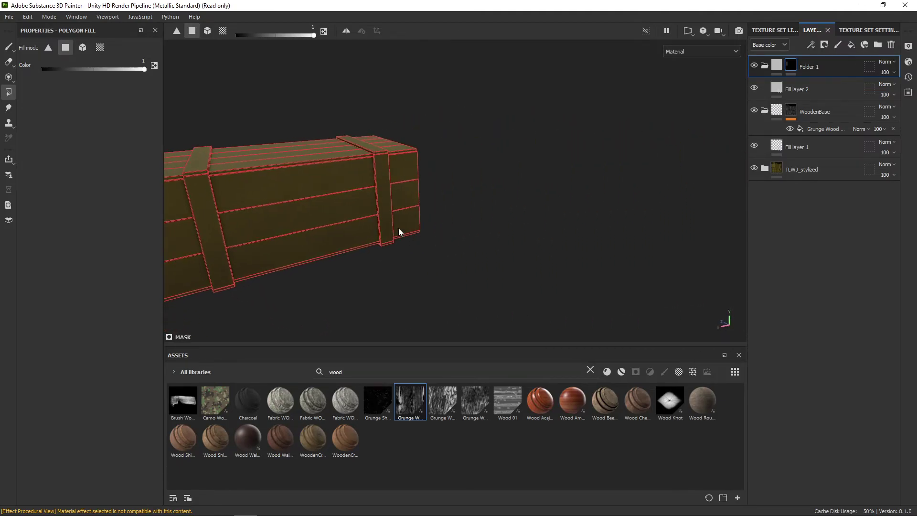
pyautogui.click(316, 180)
pyautogui.keyDown('alt'); pyautogui.moveTo(347, 235); pyautogui.dragTo(473, 266, button='middle'); pyautogui.keyUp('alt')
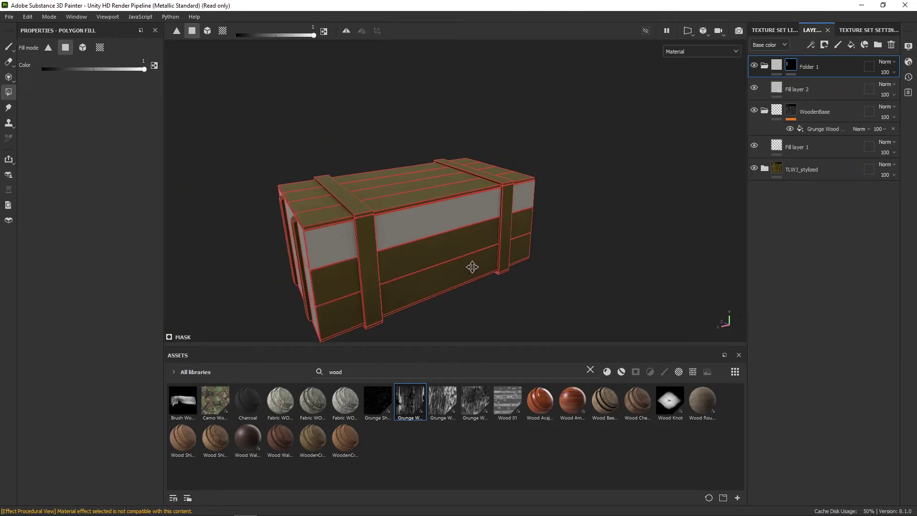
pyautogui.keyDown('alt'); pyautogui.moveTo(473, 266); pyautogui.dragTo(443, 247); pyautogui.keyUp('alt')
pyautogui.scroll(1, 443, 248)
pyautogui.click(422, 242)
pyautogui.click(434, 281)
# Fill the four lid planks with white on Folder 1's mask.
pyautogui.keyDown('alt'); pyautogui.moveTo(435, 285); pyautogui.dragTo(420, 194); pyautogui.keyUp('alt')
pyautogui.click(420, 196)
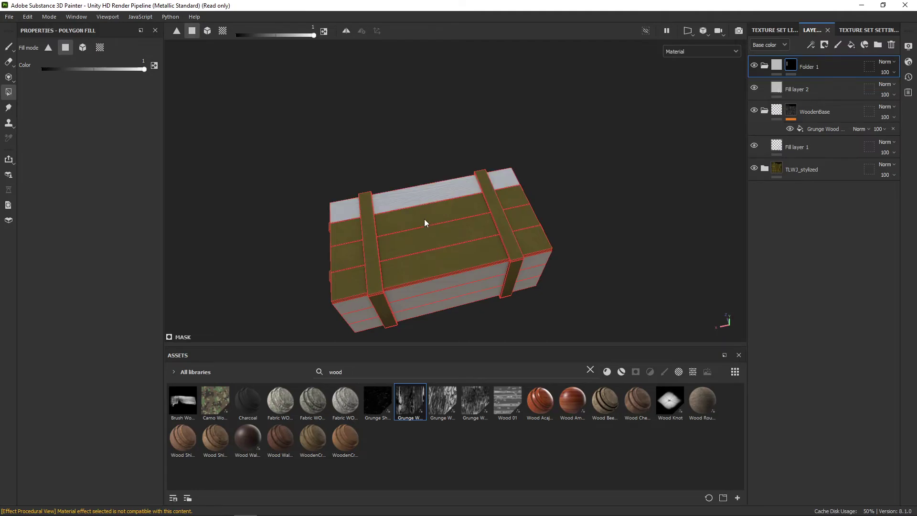
pyautogui.click(427, 220)
pyautogui.click(437, 242)
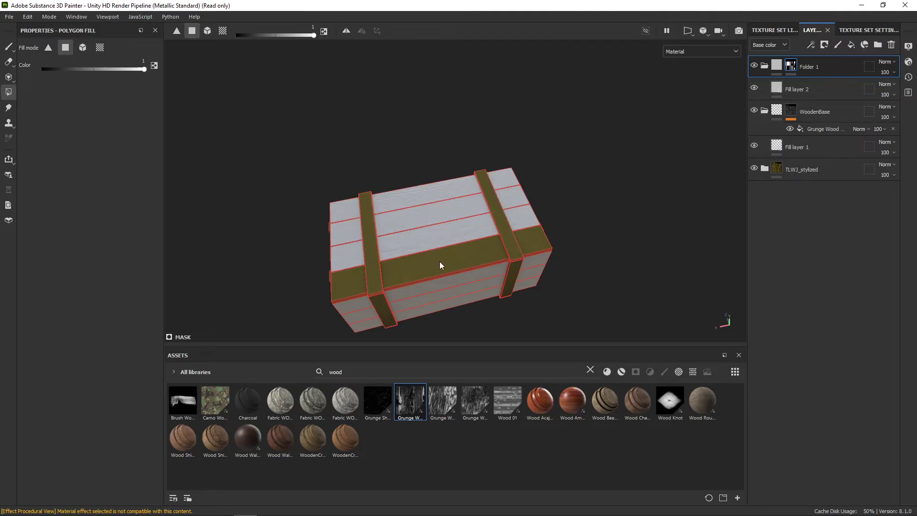
pyautogui.click(442, 262)
# Fill the three planks on the crate's opposite end with white on Folder 1's mask.
pyautogui.keyDown('alt'); pyautogui.moveTo(508, 266); pyautogui.dragTo(436, 240); pyautogui.keyUp('alt')
pyautogui.click(435, 239)
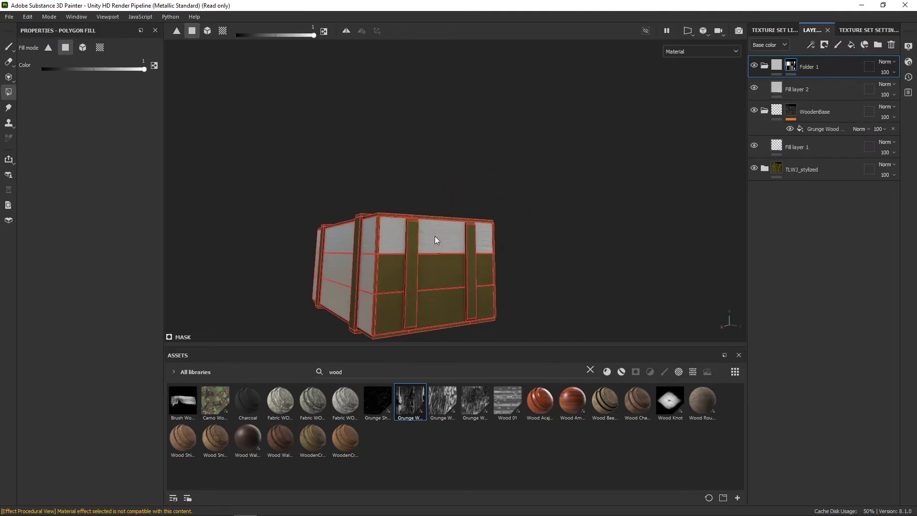
pyautogui.click(438, 280)
pyautogui.click(440, 313)
# Fill the planks on the crate's underside with white on Folder 1's mask.
pyautogui.keyDown('alt'); pyautogui.moveTo(440, 313); pyautogui.dragTo(452, 191); pyautogui.keyUp('alt')
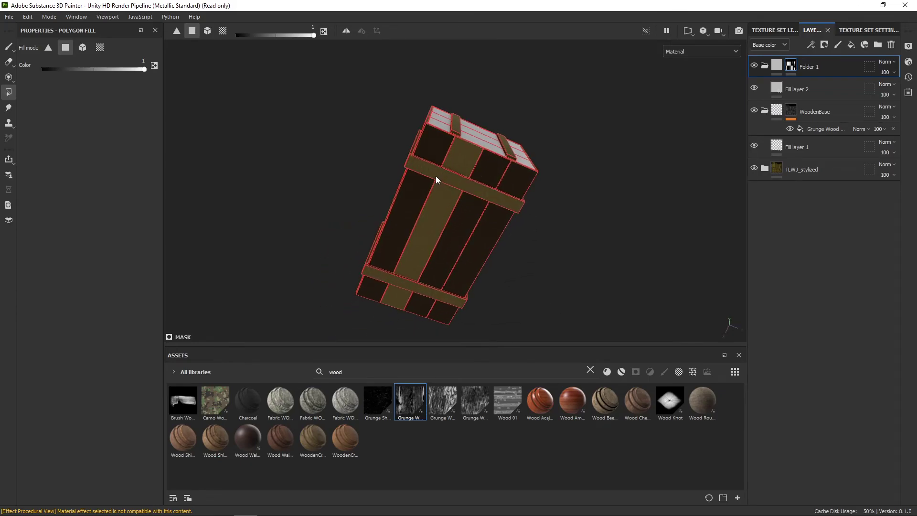
pyautogui.click(460, 218)
pyautogui.click(495, 230)
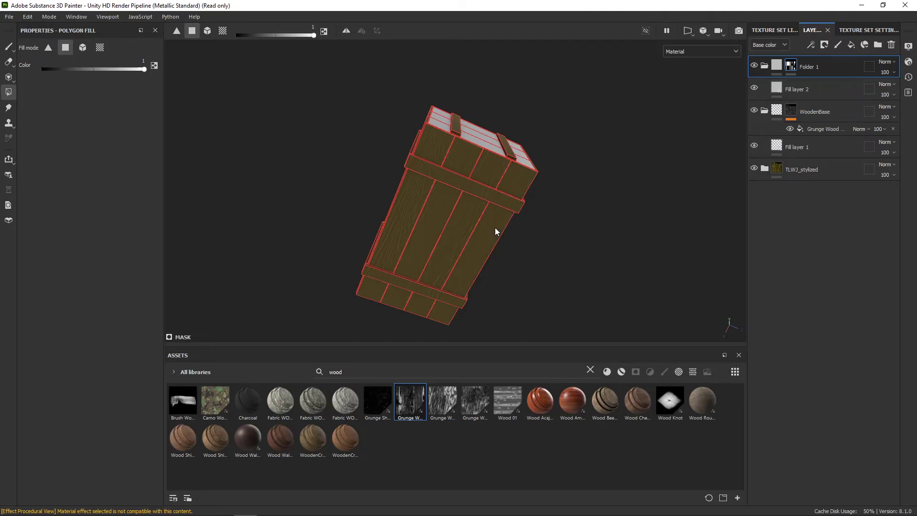
# Remove the two underside straps from Folder 1's mask with a fill value of 0, and return the fill value to 1.
pyautogui.press('x')
pyautogui.keyDown('alt'); pyautogui.moveTo(433, 279); pyautogui.dragTo(469, 239); pyautogui.keyUp('alt')
pyautogui.click(468, 236)
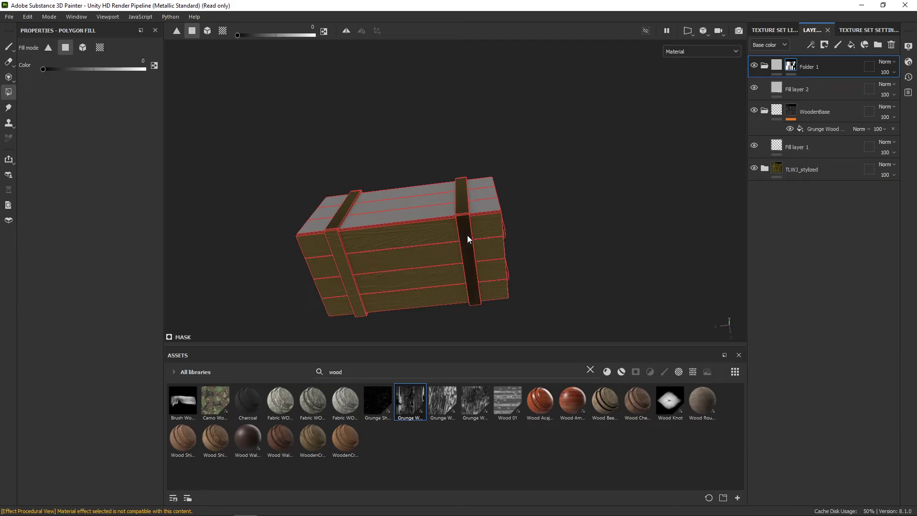
pyautogui.click(336, 248)
pyautogui.keyDown('alt'); pyautogui.moveTo(394, 199); pyautogui.dragTo(341, 192); pyautogui.keyUp('alt')
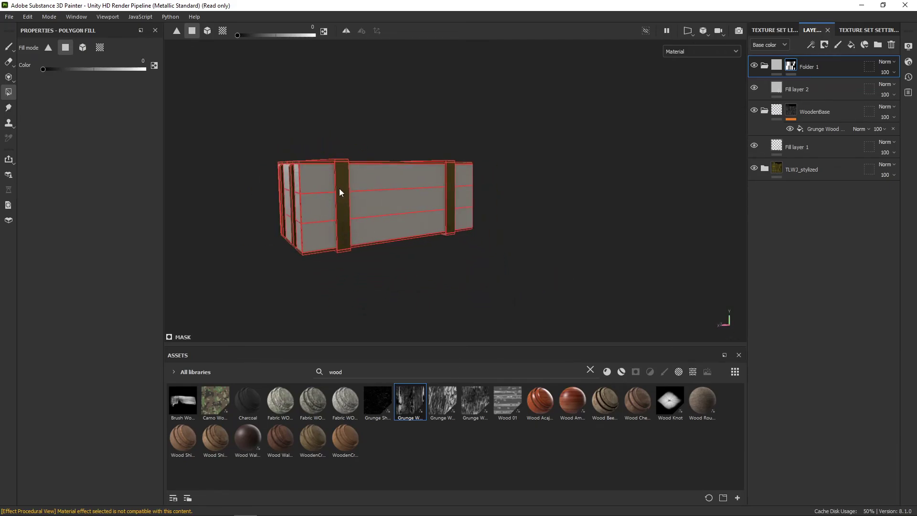
pyautogui.scroll(-2, 364, 190)
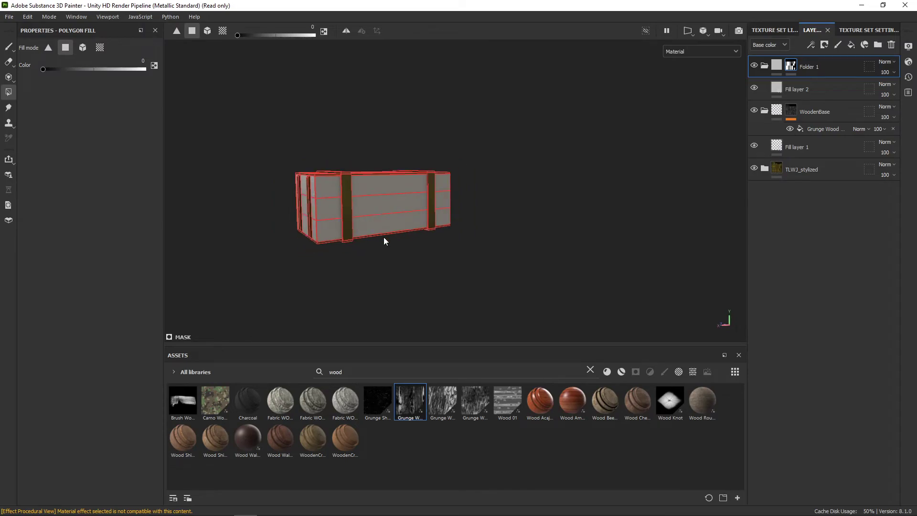
pyautogui.keyDown('alt'); pyautogui.moveTo(384, 238); pyautogui.dragTo(554, 258); pyautogui.keyUp('alt')
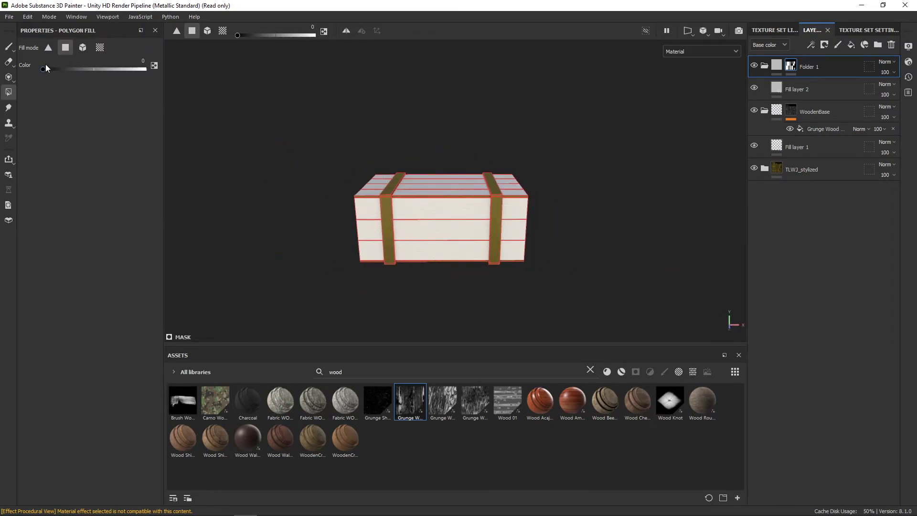
pyautogui.moveTo(45, 65); pyautogui.dragTo(159, 70)
# Examine the mask's coverage of the planks on all sides of the crate.
pyautogui.keyDown('alt'); pyautogui.moveTo(549, 231); pyautogui.dragTo(353, 219); pyautogui.keyUp('alt')
pyautogui.keyDown('alt'); pyautogui.moveTo(532, 213); pyautogui.dragTo(569, 248, button='middle'); pyautogui.keyUp('alt')
pyautogui.keyDown('alt'); pyautogui.moveTo(449, 255); pyautogui.dragTo(573, 239); pyautogui.keyUp('alt')
pyautogui.keyDown('alt'); pyautogui.moveTo(464, 229); pyautogui.dragTo(545, 209, button='middle'); pyautogui.keyUp('alt')
pyautogui.scroll(2, 499, 225)
pyautogui.keyDown('alt'); pyautogui.moveTo(500, 229); pyautogui.dragTo(502, 204); pyautogui.keyUp('alt')
pyautogui.scroll(3, 546, 216)
pyautogui.scroll(-3, 545, 212)
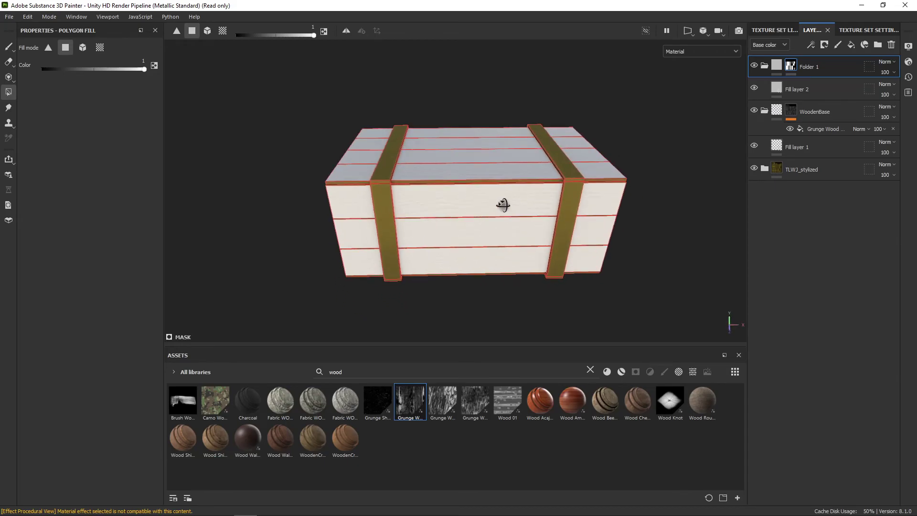
# Set Fill layer 2's base color to the red A23C3C.
pyautogui.click(818, 89)
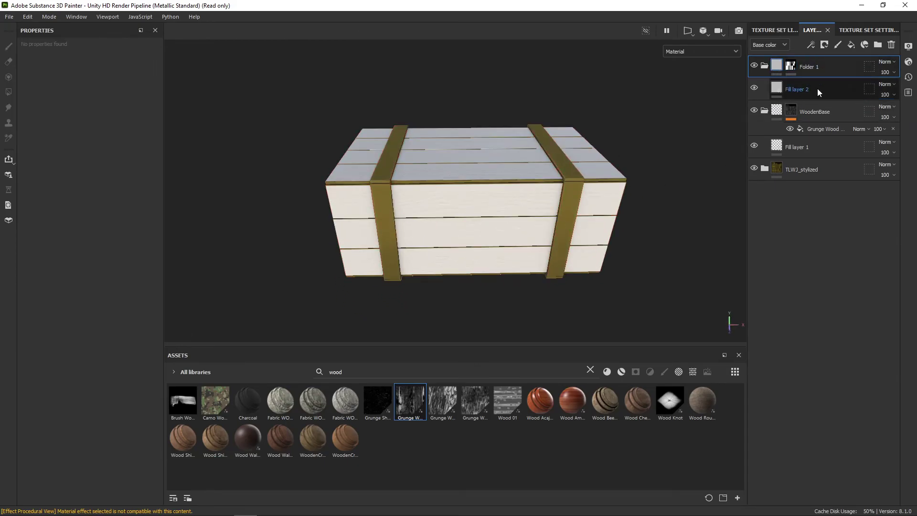
pyautogui.click(82, 284)
pyautogui.moveTo(185, 374); pyautogui.dragTo(167, 359)
# Examine the red planks, bare straps and wood grain relief around the crate from several angles.
pyautogui.keyDown('alt'); pyautogui.moveTo(509, 240); pyautogui.dragTo(569, 198); pyautogui.keyUp('alt')
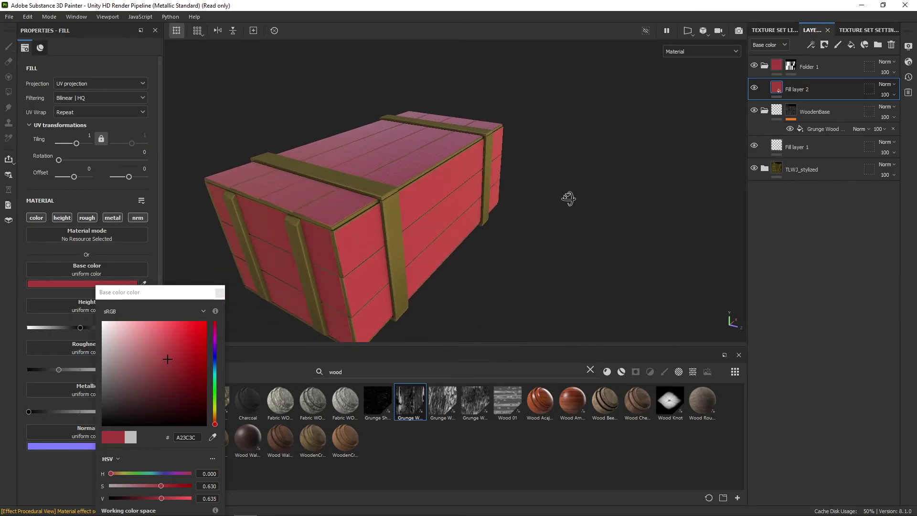
pyautogui.keyDown('alt'); pyautogui.moveTo(569, 198); pyautogui.dragTo(398, 199); pyautogui.keyUp('alt')
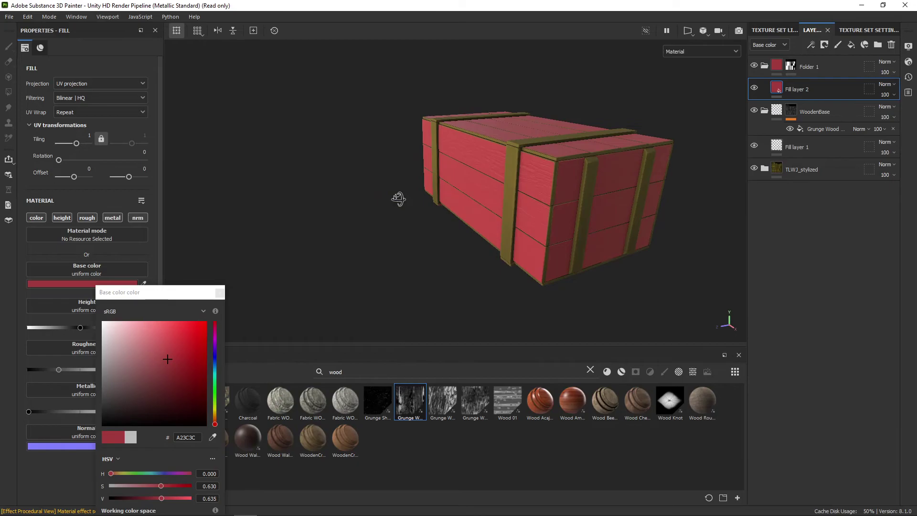
pyautogui.scroll(5, 430, 189)
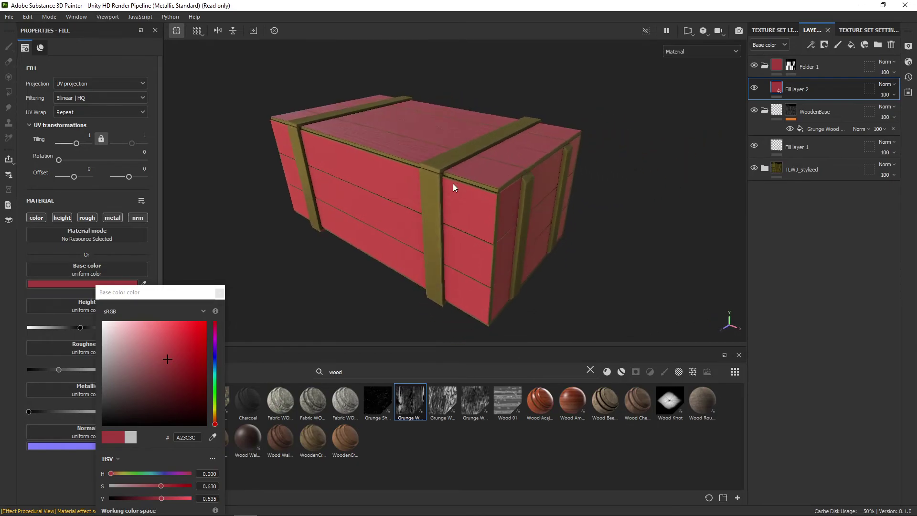
pyautogui.keyDown('alt'); pyautogui.moveTo(474, 199); pyautogui.dragTo(555, 204); pyautogui.keyUp('alt')
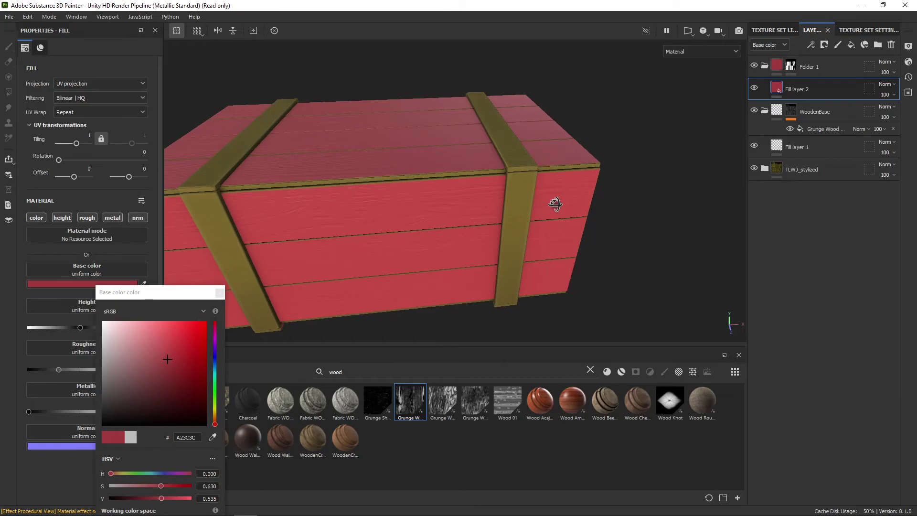
pyautogui.keyDown('alt'); pyautogui.moveTo(471, 205); pyautogui.dragTo(601, 193, button='middle'); pyautogui.keyUp('alt')
pyautogui.keyDown('alt'); pyautogui.moveTo(555, 187); pyautogui.dragTo(638, 201); pyautogui.keyUp('alt')
pyautogui.keyDown('alt'); pyautogui.moveTo(638, 201); pyautogui.dragTo(497, 184, button='middle'); pyautogui.keyUp('alt')
pyautogui.keyDown('alt'); pyautogui.moveTo(597, 191); pyautogui.dragTo(526, 185); pyautogui.keyUp('alt')
pyautogui.scroll(-2, 537, 176)
pyautogui.scroll(2, 526, 185)
pyautogui.scroll(3, 526, 181)
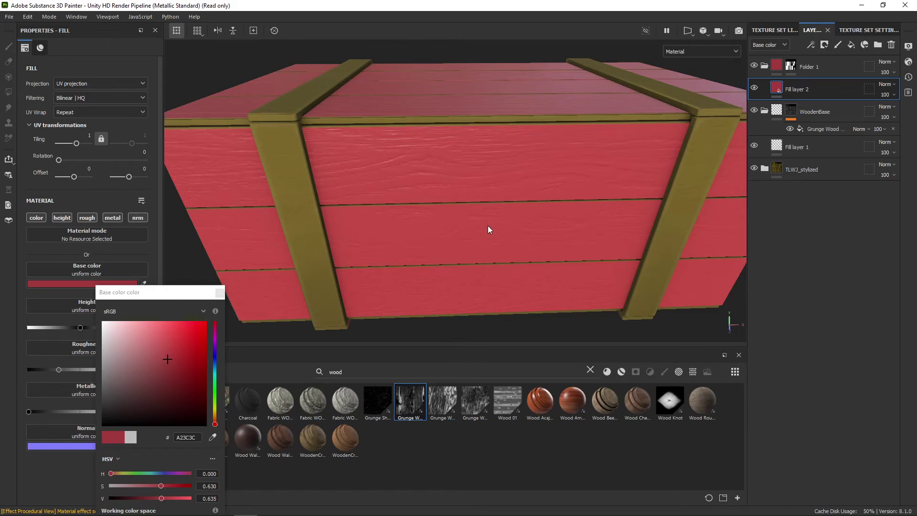
pyautogui.click(220, 294)
pyautogui.keyDown('alt'); pyautogui.moveTo(459, 248); pyautogui.dragTo(449, 211); pyautogui.keyUp('alt')
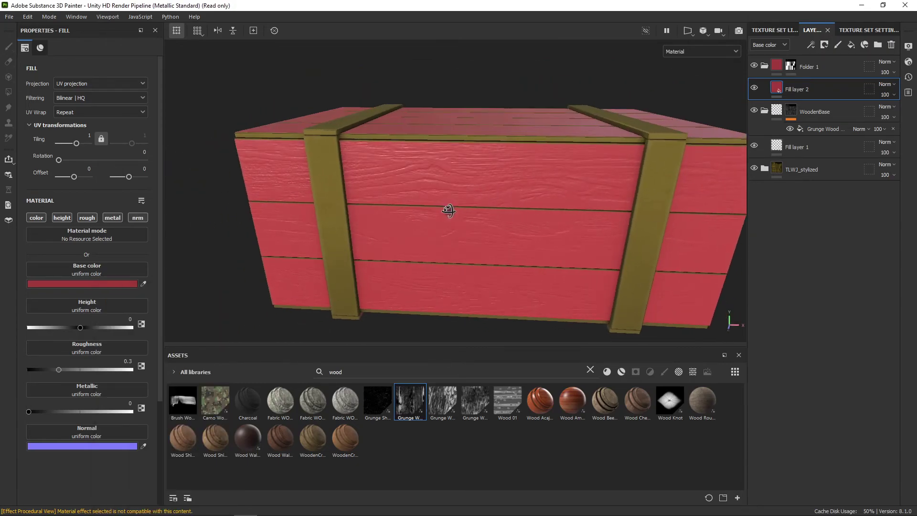
pyautogui.moveTo(467, 165)
pyautogui.keyDown('alt'); pyautogui.mouseDown()
pyautogui.moveTo(502, 147)
pyautogui.moveTo(493, 173)
pyautogui.moveTo(463, 171)
pyautogui.mouseUp(); pyautogui.keyUp('alt')
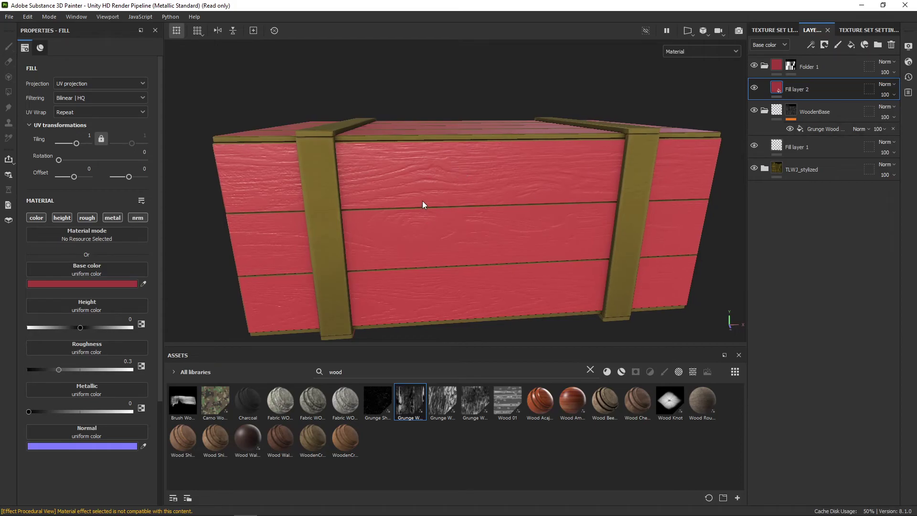
# Disable Fill layer 2's color, roughness, metallic and normal channels, leaving only height enabled.
pyautogui.click(36, 217)
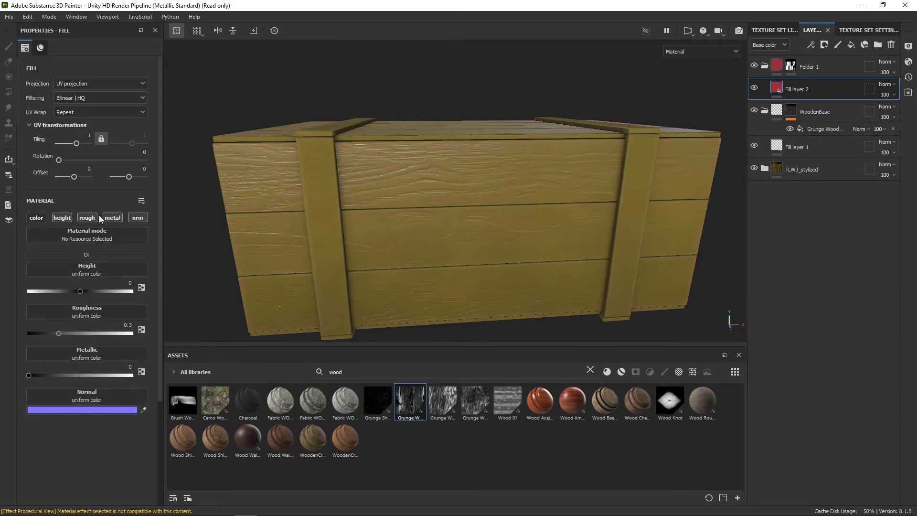
pyautogui.click(87, 218)
pyautogui.click(112, 217)
pyautogui.click(137, 217)
pyautogui.keyDown('alt'); pyautogui.moveTo(454, 209); pyautogui.dragTo(411, 231, button='right'); pyautogui.keyUp('alt')
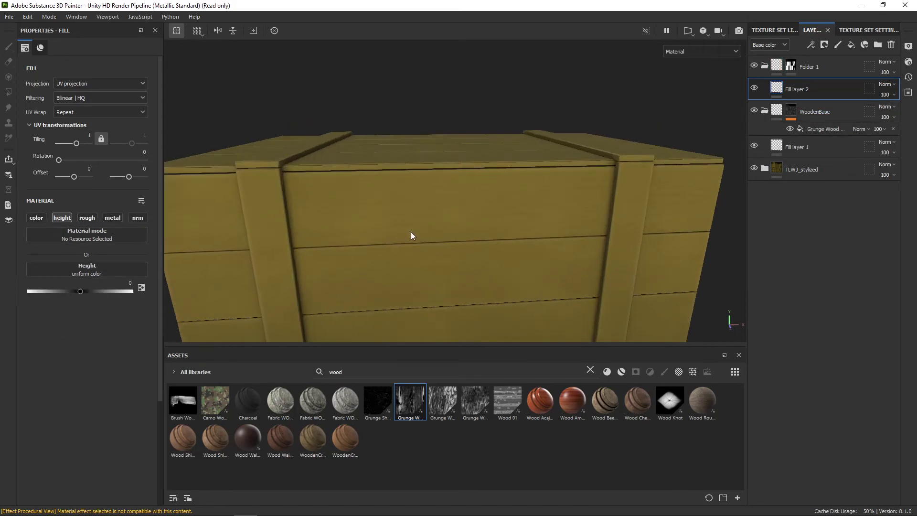
pyautogui.keyDown('alt'); pyautogui.moveTo(411, 232); pyautogui.dragTo(438, 187, button='middle'); pyautogui.keyUp('alt')
pyautogui.keyDown('alt'); pyautogui.moveTo(460, 196); pyautogui.dragTo(509, 195, button='right'); pyautogui.keyUp('alt')
pyautogui.moveTo(510, 200)
pyautogui.keyDown('alt'); pyautogui.mouseDown()
pyautogui.moveTo(480, 194)
pyautogui.moveTo(460, 252)
pyautogui.moveTo(473, 219)
pyautogui.moveTo(444, 244)
pyautogui.moveTo(479, 262)
pyautogui.moveTo(448, 231)
pyautogui.moveTo(492, 238)
pyautogui.mouseUp(); pyautogui.keyUp('alt')
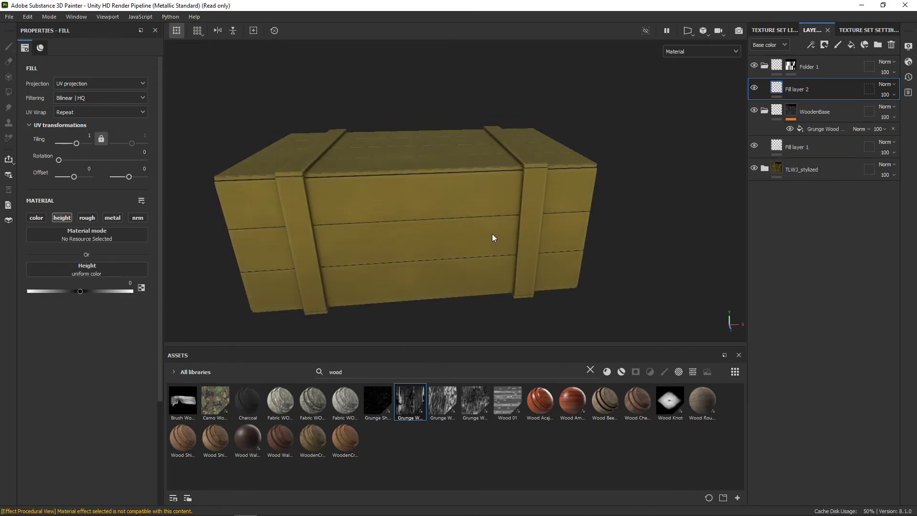
# Compare the crate with the WoodenBase folder hidden and shown, and inspect the Fill layer 1 settings inside that folder.
pyautogui.click(753, 110)
pyautogui.click(753, 110)
pyautogui.scroll(-3, 484, 192)
pyautogui.keyDown('alt'); pyautogui.moveTo(483, 192); pyautogui.dragTo(601, 197); pyautogui.keyUp('alt')
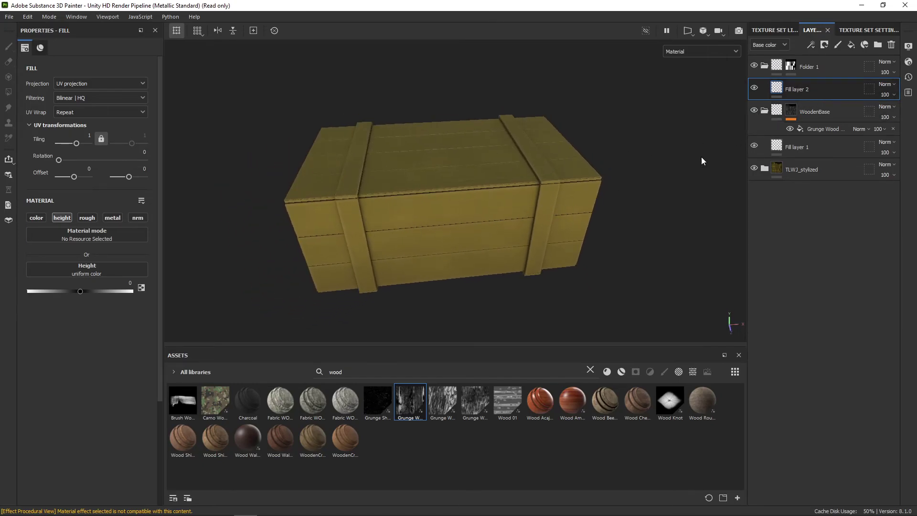
pyautogui.keyDown('alt'); pyautogui.moveTo(702, 158); pyautogui.dragTo(727, 166); pyautogui.keyUp('alt')
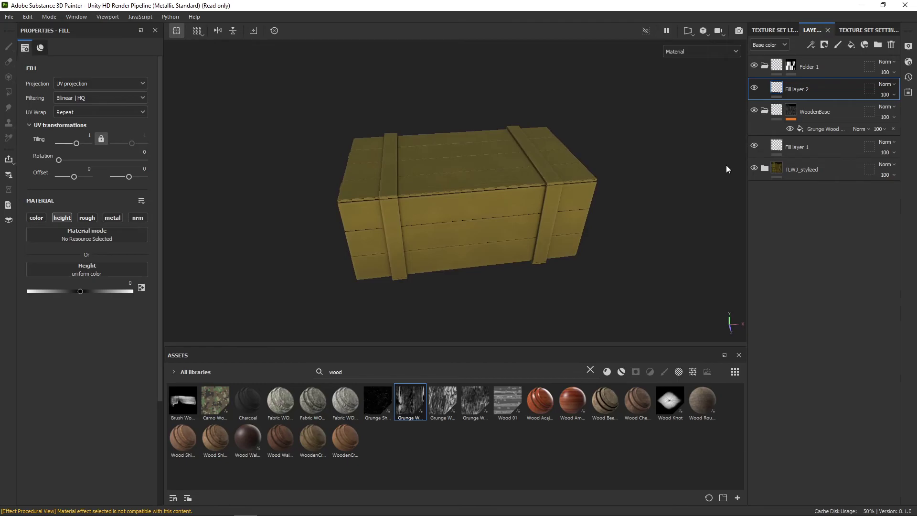
pyautogui.click(807, 147)
pyautogui.moveTo(808, 148); pyautogui.dragTo(764, 115)
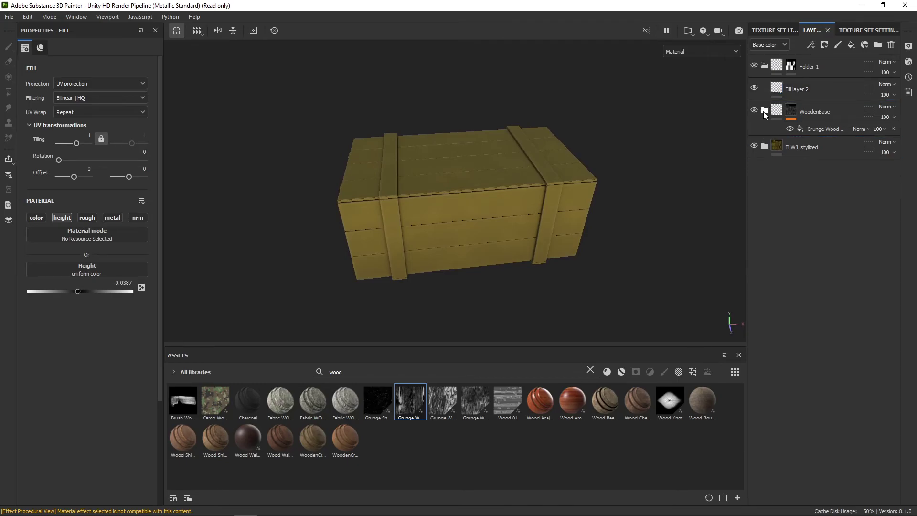
pyautogui.click(765, 112)
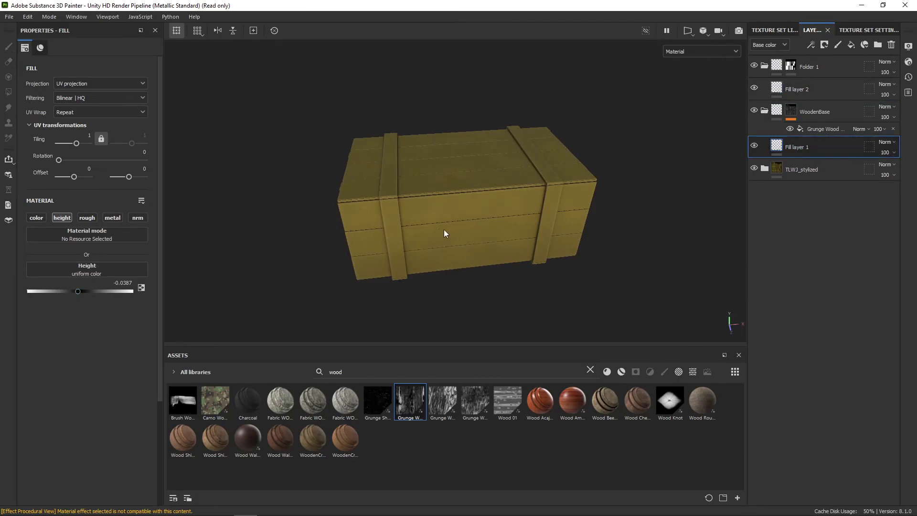
pyautogui.moveTo(508, 233)
pyautogui.keyDown('alt'); pyautogui.mouseDown()
pyautogui.moveTo(520, 215)
pyautogui.moveTo(514, 225)
pyautogui.mouseUp(); pyautogui.keyUp('alt')
pyautogui.scroll(3, 518, 225)
pyautogui.keyDown('alt'); pyautogui.moveTo(518, 225); pyautogui.dragTo(500, 208, button='middle'); pyautogui.keyUp('alt')
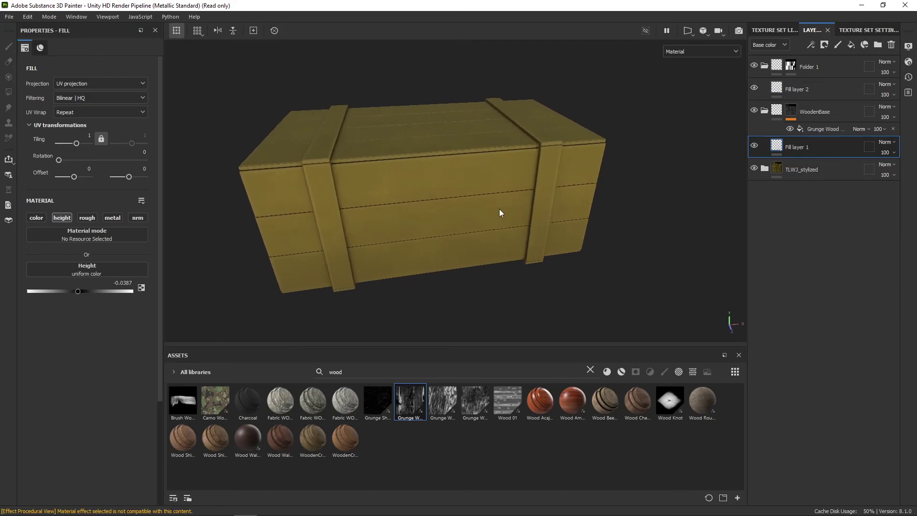
# Set the BaseColor layer in the TLWJ_stylized folder to the muted brown 564C2A, and collapse the folder.
pyautogui.click(808, 172)
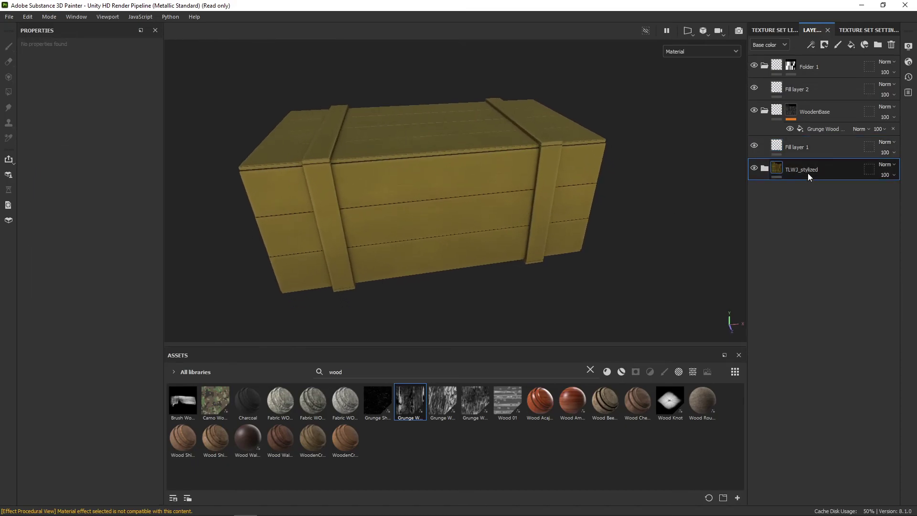
pyautogui.click(765, 168)
pyautogui.click(792, 334)
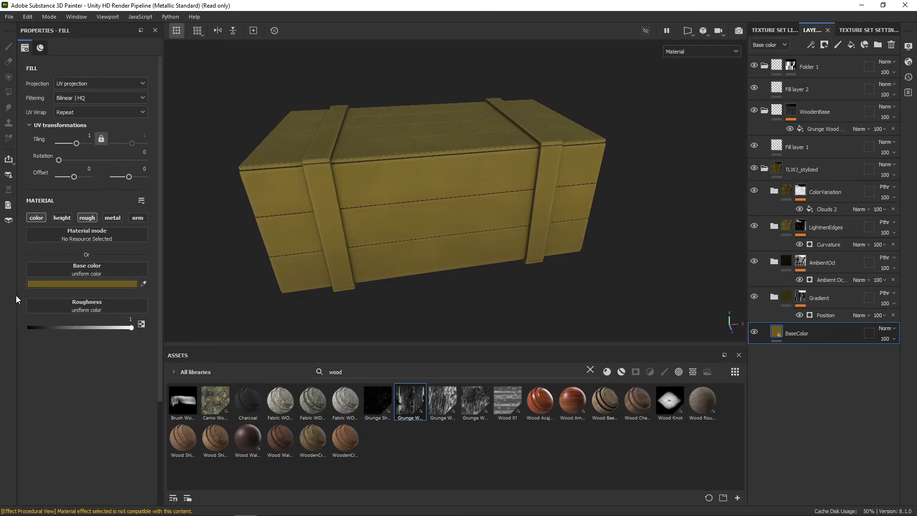
pyautogui.click(82, 284)
pyautogui.moveTo(170, 380); pyautogui.dragTo(154, 392)
pyautogui.scroll(-3, 409, 274)
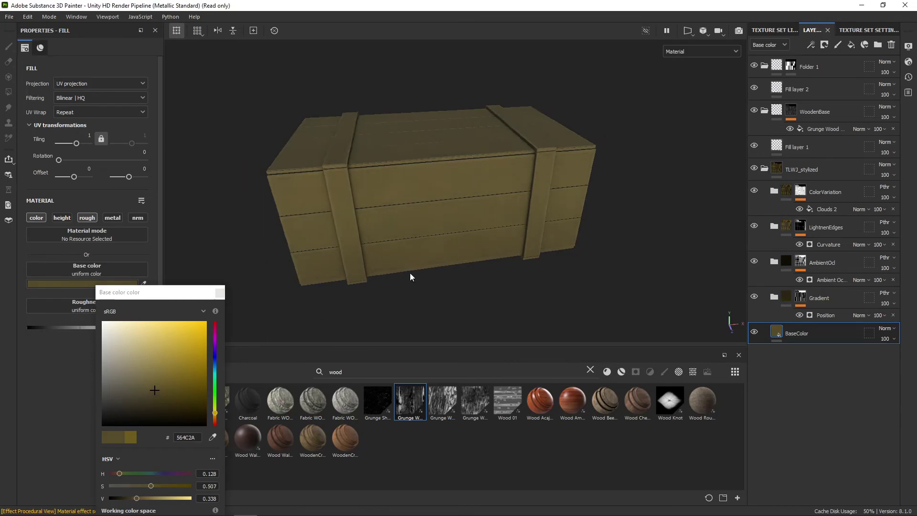
pyautogui.keyDown('alt'); pyautogui.moveTo(471, 241); pyautogui.dragTo(458, 241); pyautogui.keyUp('alt')
pyautogui.click(220, 293)
pyautogui.scroll(3, 468, 211)
pyautogui.keyDown('alt'); pyautogui.moveTo(447, 212); pyautogui.dragTo(442, 241, button='middle'); pyautogui.keyUp('alt')
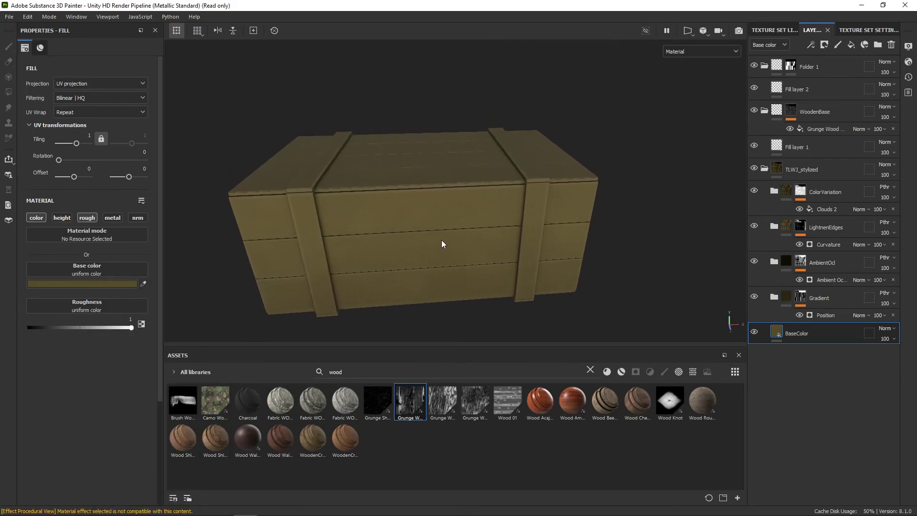
pyautogui.scroll(-2, 441, 241)
pyautogui.keyDown('alt'); pyautogui.moveTo(442, 254); pyautogui.dragTo(449, 236); pyautogui.keyUp('alt')
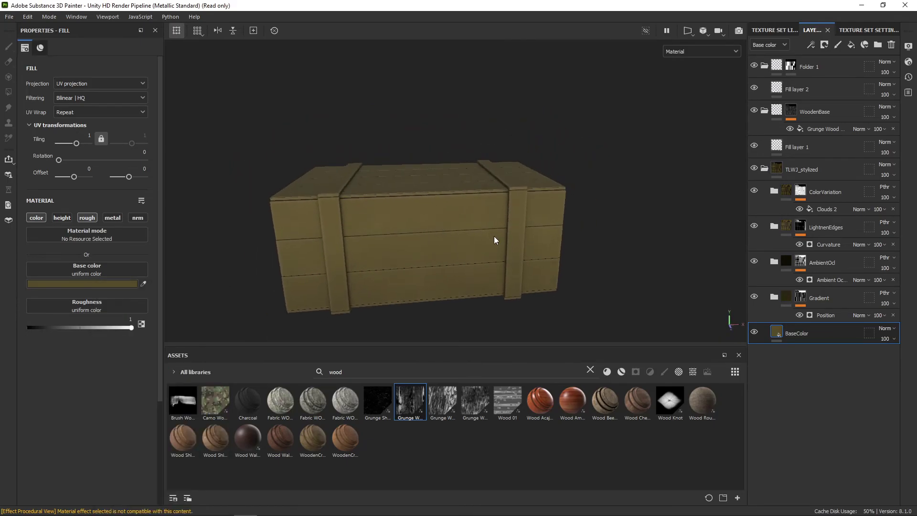
pyautogui.click(765, 169)
pyautogui.keyDown('alt'); pyautogui.moveTo(539, 225); pyautogui.dragTo(502, 234); pyautogui.keyUp('alt')
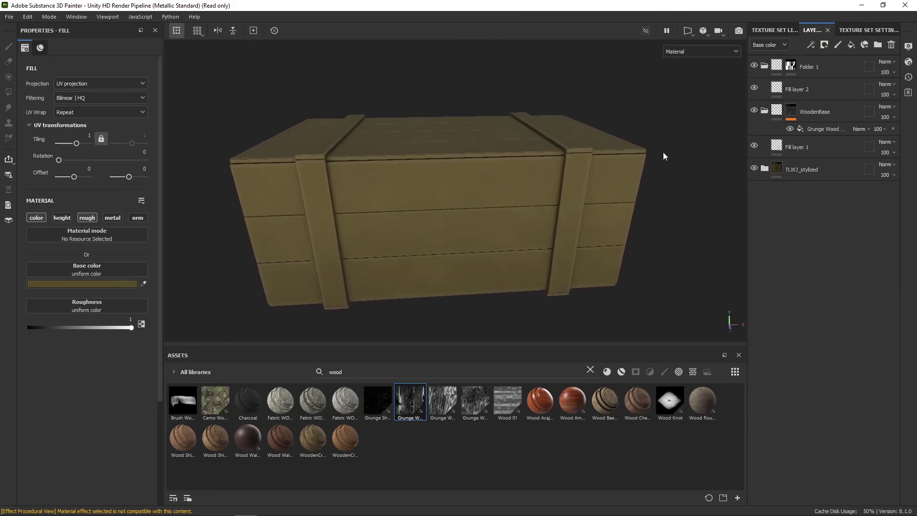
# Move the WoodenBase folder into Folder 1 above Fill layer 2, and collapse Folder 1.
pyautogui.click(823, 89)
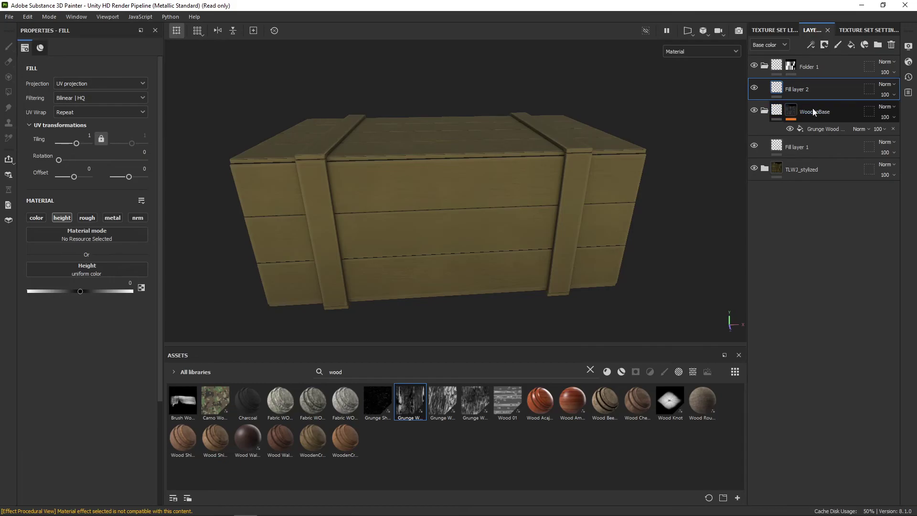
pyautogui.click(765, 113)
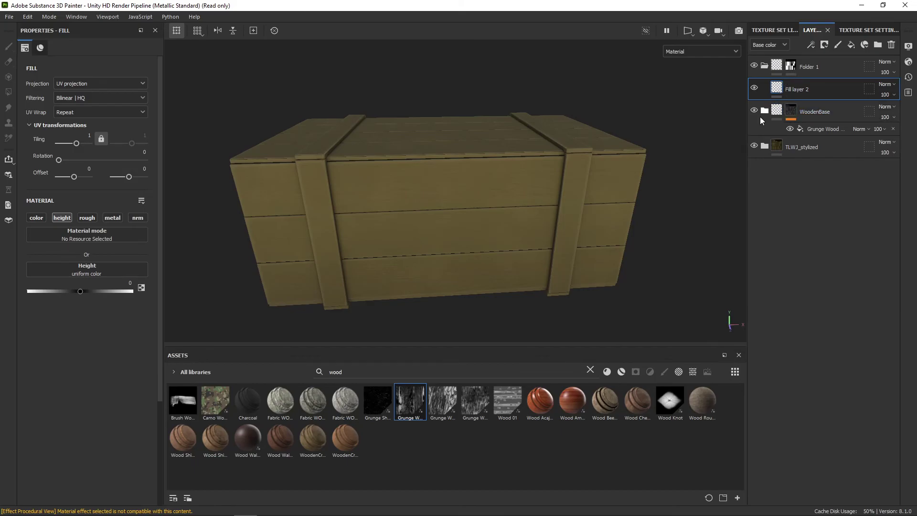
pyautogui.moveTo(855, 112); pyautogui.dragTo(838, 73)
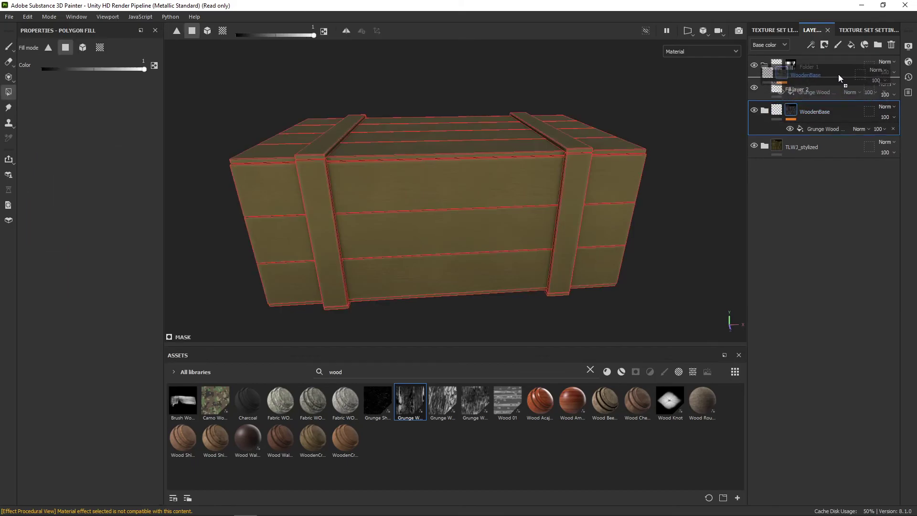
pyautogui.keyDown('alt'); pyautogui.moveTo(582, 204); pyautogui.dragTo(480, 190); pyautogui.keyUp('alt')
pyautogui.scroll(7, 330, 210)
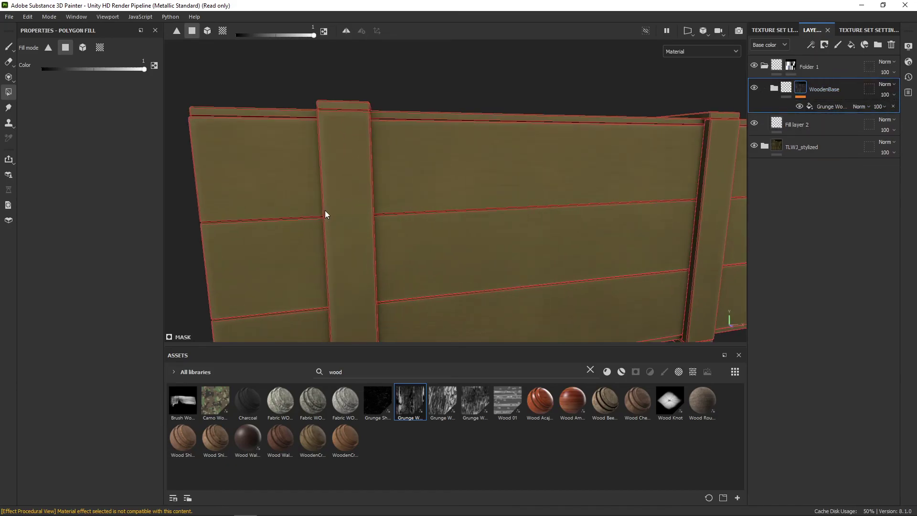
pyautogui.keyDown('alt'); pyautogui.moveTo(358, 215); pyautogui.dragTo(621, 181); pyautogui.keyUp('alt')
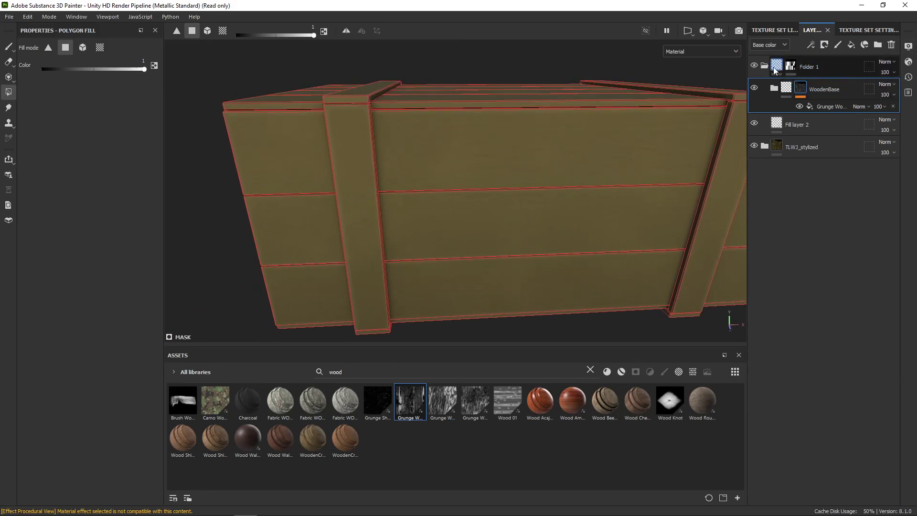
pyautogui.keyDown('alt'); pyautogui.moveTo(657, 173); pyautogui.dragTo(564, 182); pyautogui.keyUp('alt')
pyautogui.keyDown('alt'); pyautogui.moveTo(618, 158); pyautogui.dragTo(628, 248); pyautogui.keyUp('alt')
pyautogui.scroll(3, 553, 200)
pyautogui.scroll(-2, 553, 213)
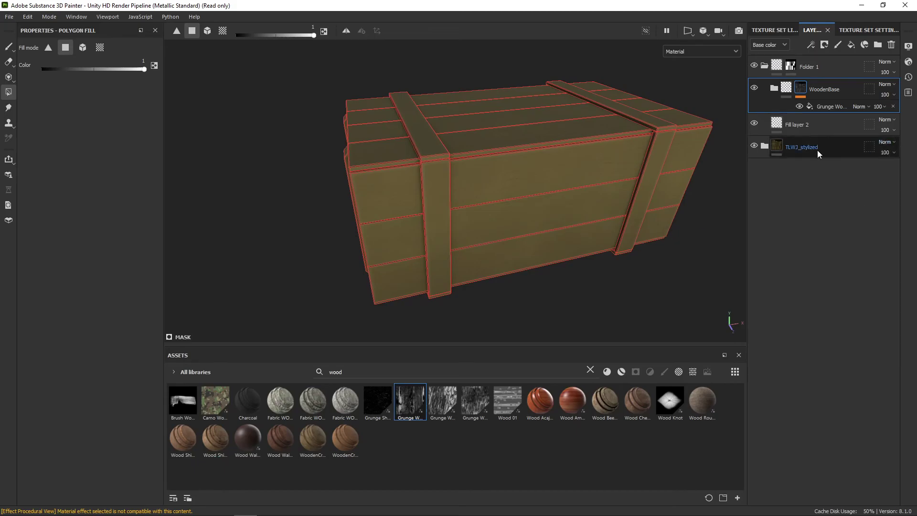
pyautogui.click(764, 66)
pyautogui.click(816, 67)
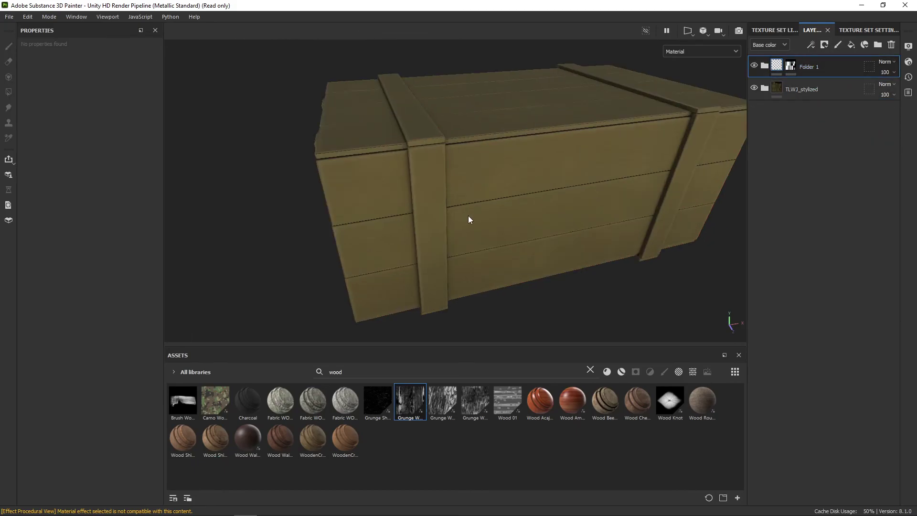
# Examine the brown planks and straps around the crate from several angles.
pyautogui.keyDown('alt'); pyautogui.moveTo(468, 216); pyautogui.dragTo(328, 223); pyautogui.keyUp('alt')
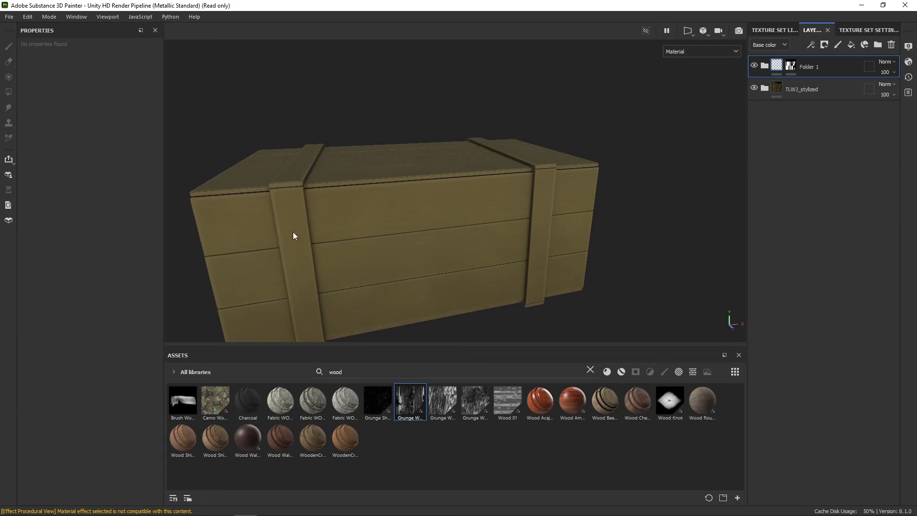
pyautogui.keyDown('alt'); pyautogui.moveTo(294, 231); pyautogui.dragTo(338, 221, button='middle'); pyautogui.keyUp('alt')
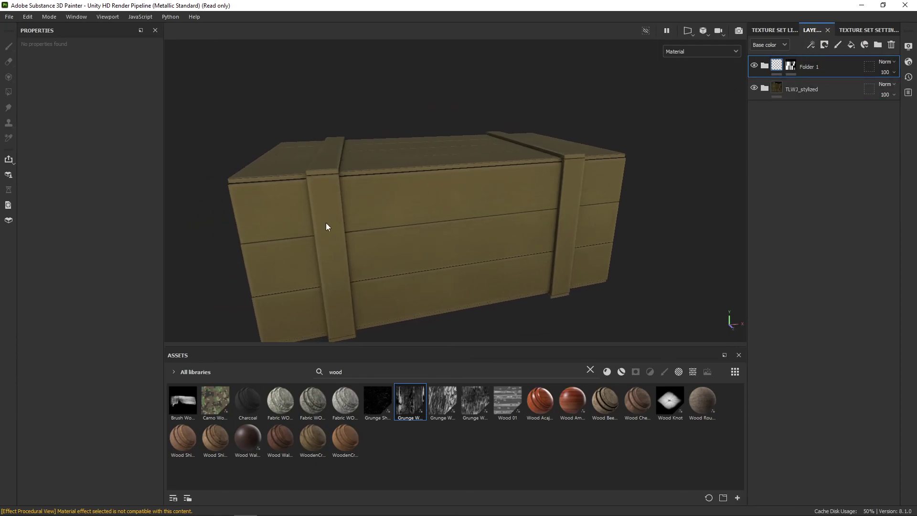
pyautogui.keyDown('alt'); pyautogui.moveTo(326, 225); pyautogui.dragTo(404, 228); pyautogui.keyUp('alt')
pyautogui.keyDown('alt'); pyautogui.moveTo(404, 227); pyautogui.dragTo(435, 241, button='middle'); pyautogui.keyUp('alt')
pyautogui.keyDown('alt'); pyautogui.moveTo(434, 241); pyautogui.dragTo(491, 253); pyautogui.keyUp('alt')
pyautogui.keyDown('alt'); pyautogui.moveTo(491, 253); pyautogui.dragTo(467, 235, button='middle'); pyautogui.keyUp('alt')
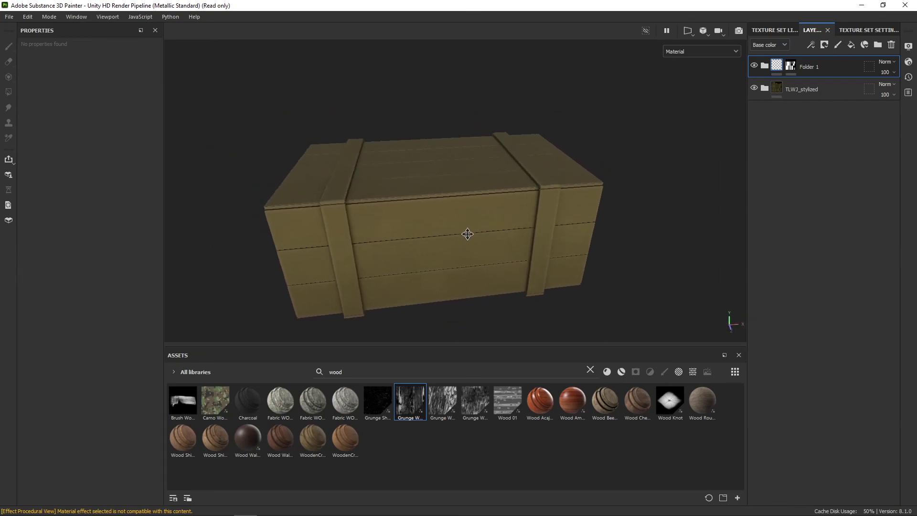
pyautogui.moveTo(467, 234)
pyautogui.keyDown('alt'); pyautogui.mouseDown()
pyautogui.moveTo(472, 269)
pyautogui.moveTo(454, 240)
pyautogui.moveTo(450, 266)
pyautogui.moveTo(473, 217)
pyautogui.moveTo(475, 232)
pyautogui.mouseUp(); pyautogui.keyUp('alt')
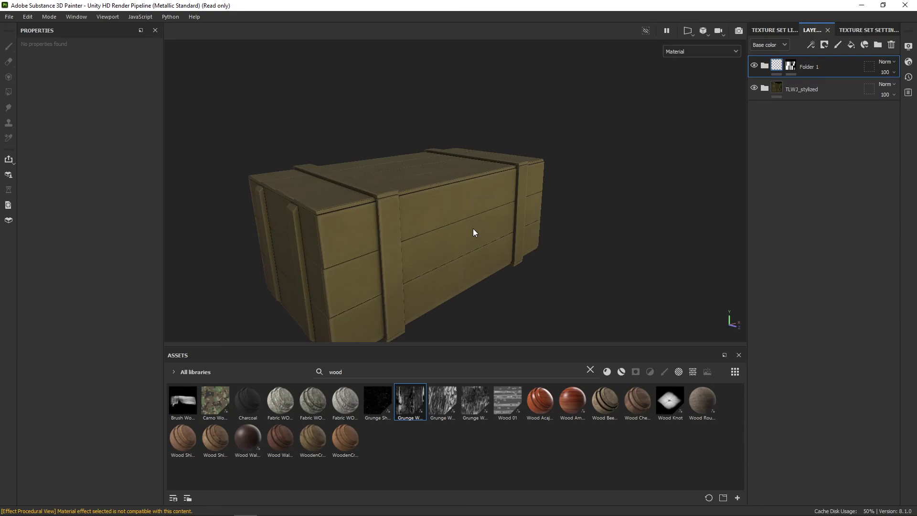
pyautogui.keyDown('alt'); pyautogui.moveTo(486, 223); pyautogui.dragTo(476, 201); pyautogui.keyUp('alt')
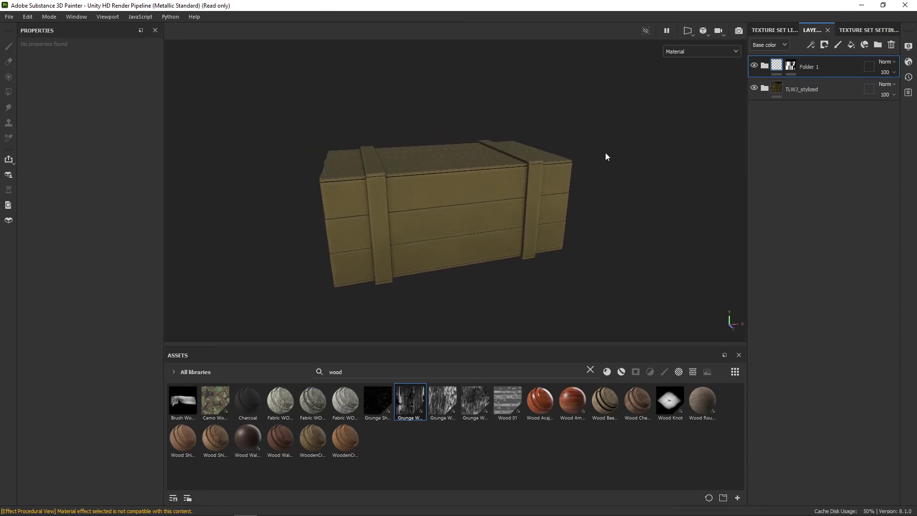
# Set the base color of the BaseColor layer inside the TLWJ_stylized folder to the dark gray-brown 3D3828.
pyautogui.click(765, 89)
pyautogui.click(778, 252)
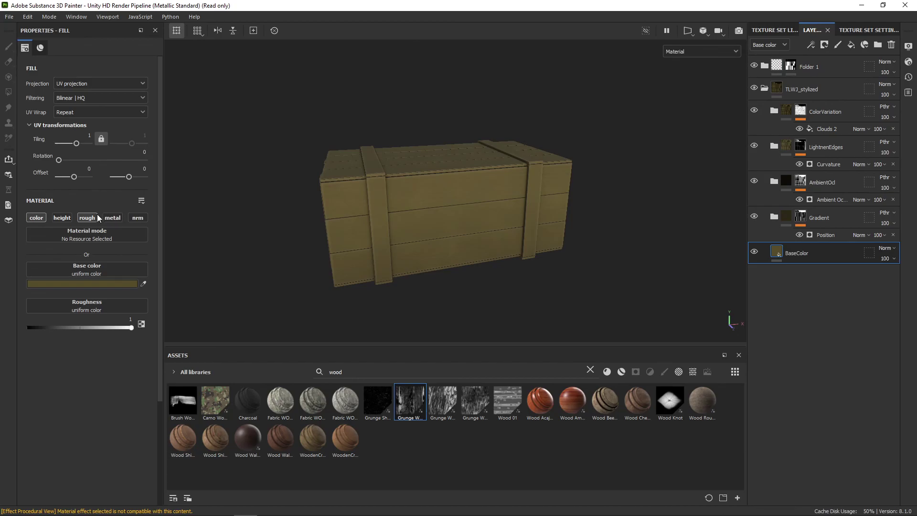
pyautogui.click(83, 284)
pyautogui.moveTo(152, 390); pyautogui.dragTo(138, 402)
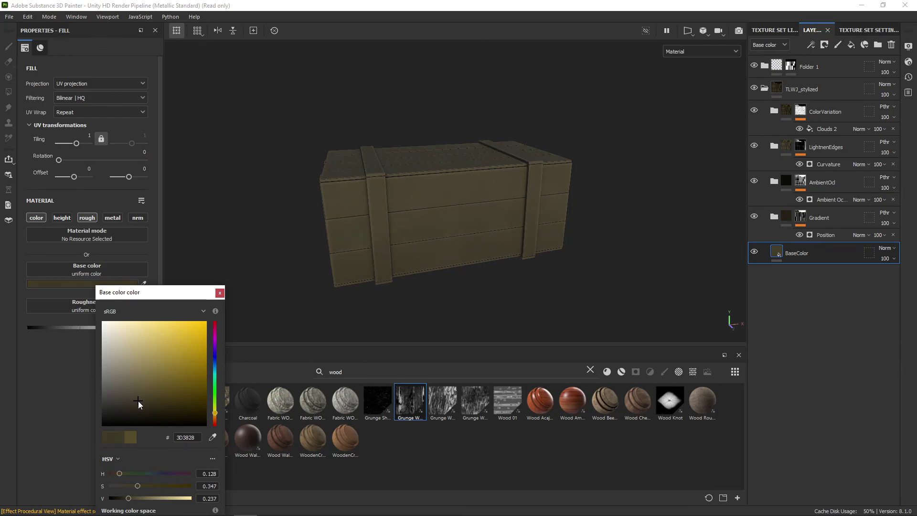
pyautogui.keyDown('alt'); pyautogui.moveTo(489, 258); pyautogui.dragTo(458, 254); pyautogui.keyUp('alt')
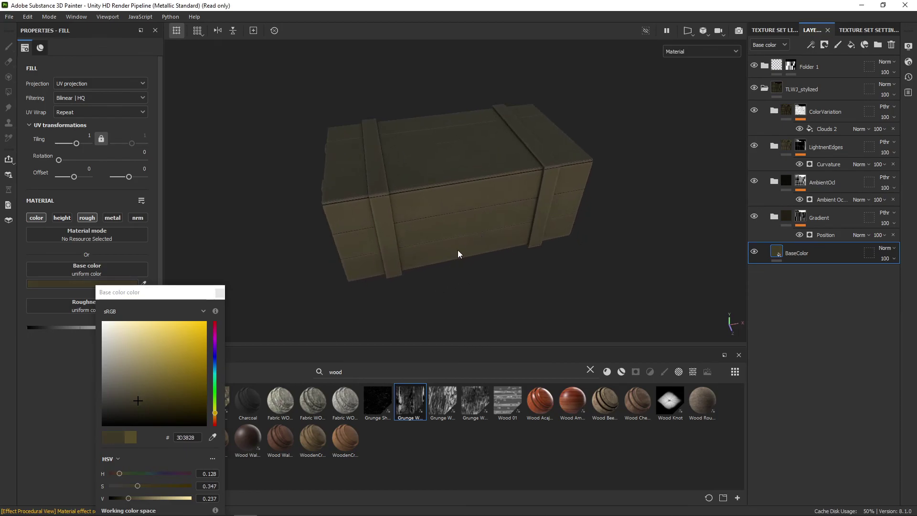
pyautogui.moveTo(533, 206)
pyautogui.keyDown('shift'); pyautogui.mouseDown(button='right')
pyautogui.moveTo(518, 199)
pyautogui.moveTo(504, 213)
pyautogui.moveTo(561, 224)
pyautogui.moveTo(538, 203)
pyautogui.moveTo(516, 210)
pyautogui.moveTo(534, 221)
pyautogui.mouseUp(button='right'); pyautogui.keyUp('shift')
pyautogui.keyDown('alt'); pyautogui.moveTo(566, 229); pyautogui.dragTo(518, 223); pyautogui.keyUp('alt')
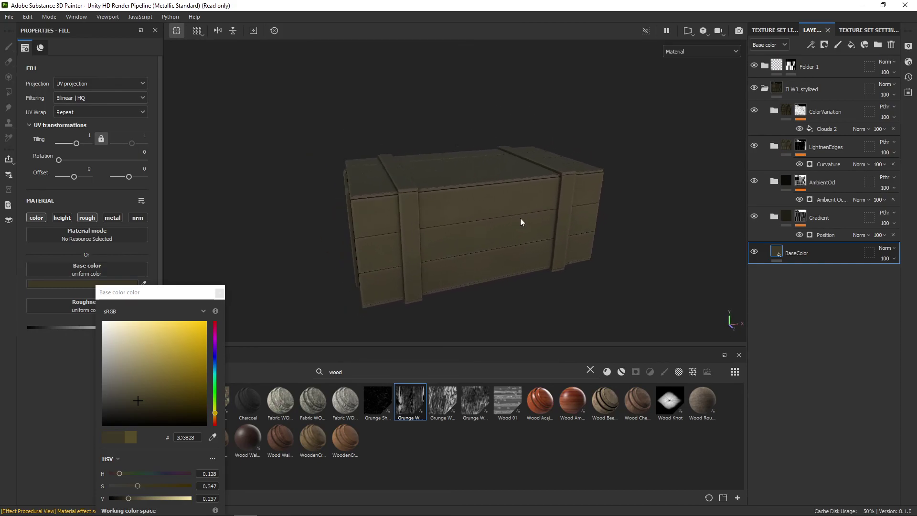
pyautogui.click(220, 292)
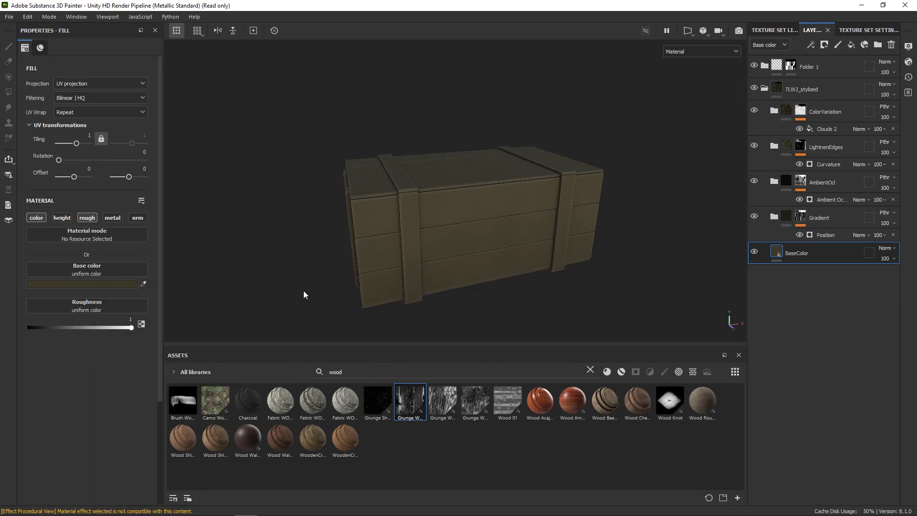